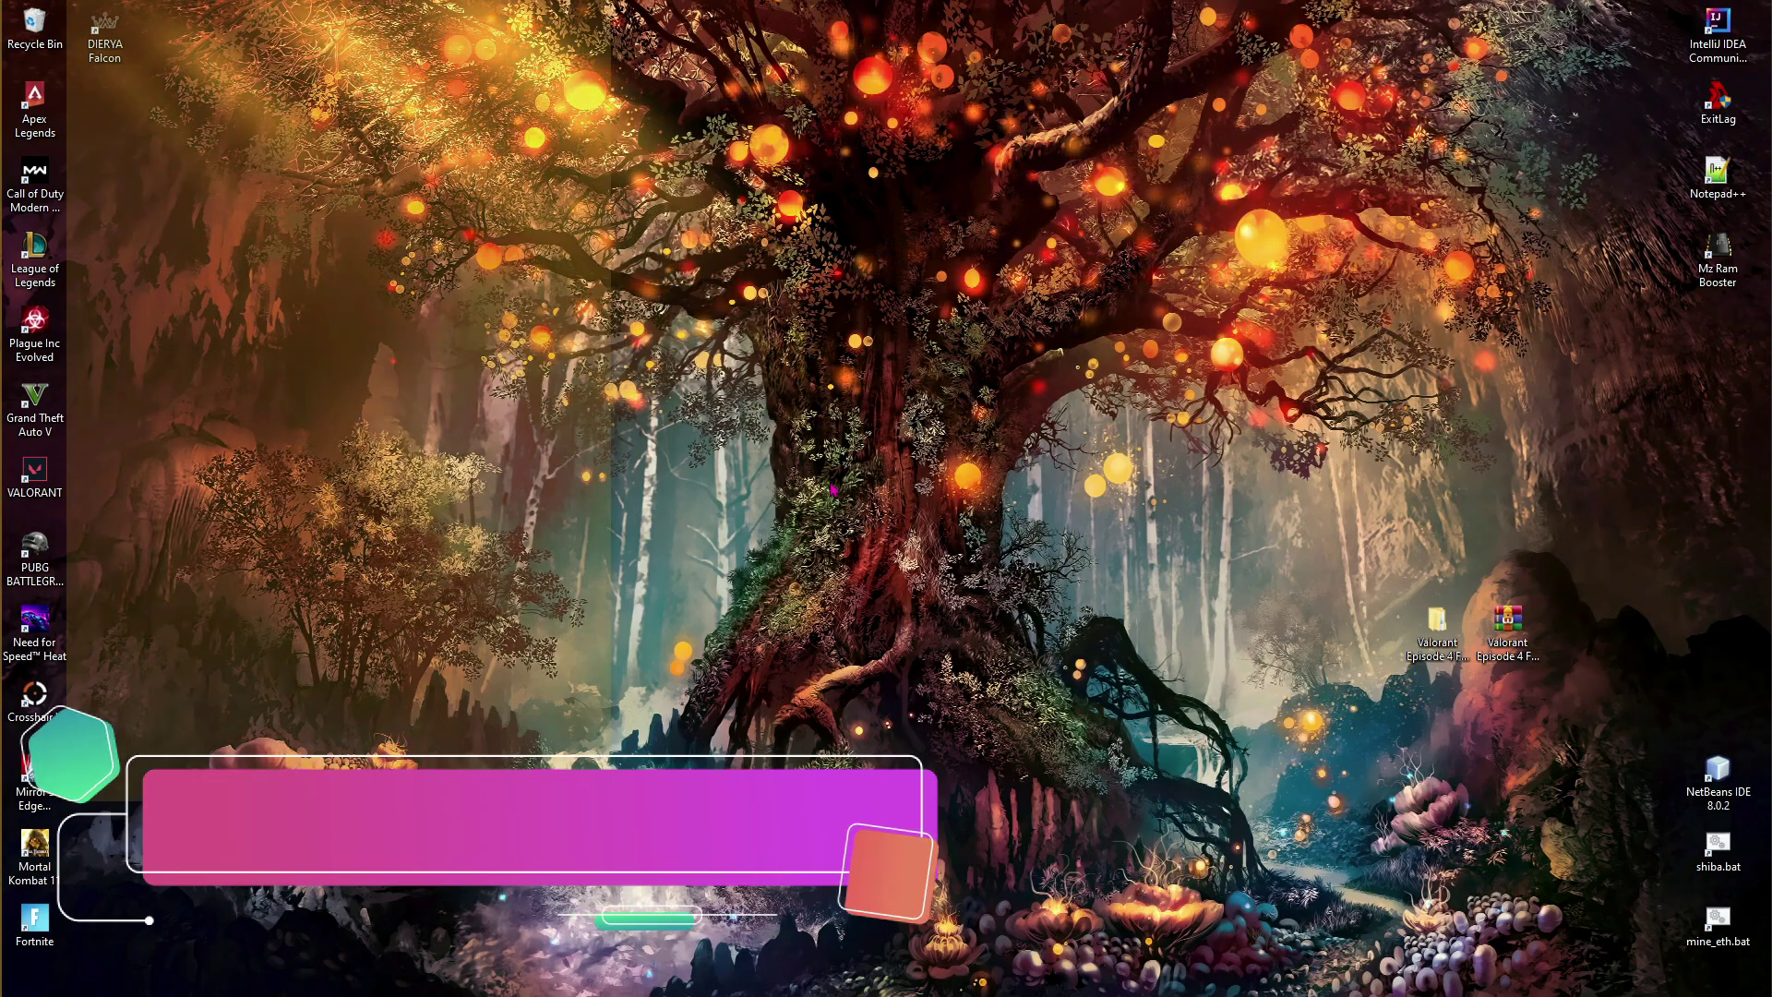
Step: Open the restore point settings from search and review Local Disk (C:) protection
{"action": "key", "text": "super"}
{"action": "type", "text": "create"}
{"action": "key", "text": "Return"}
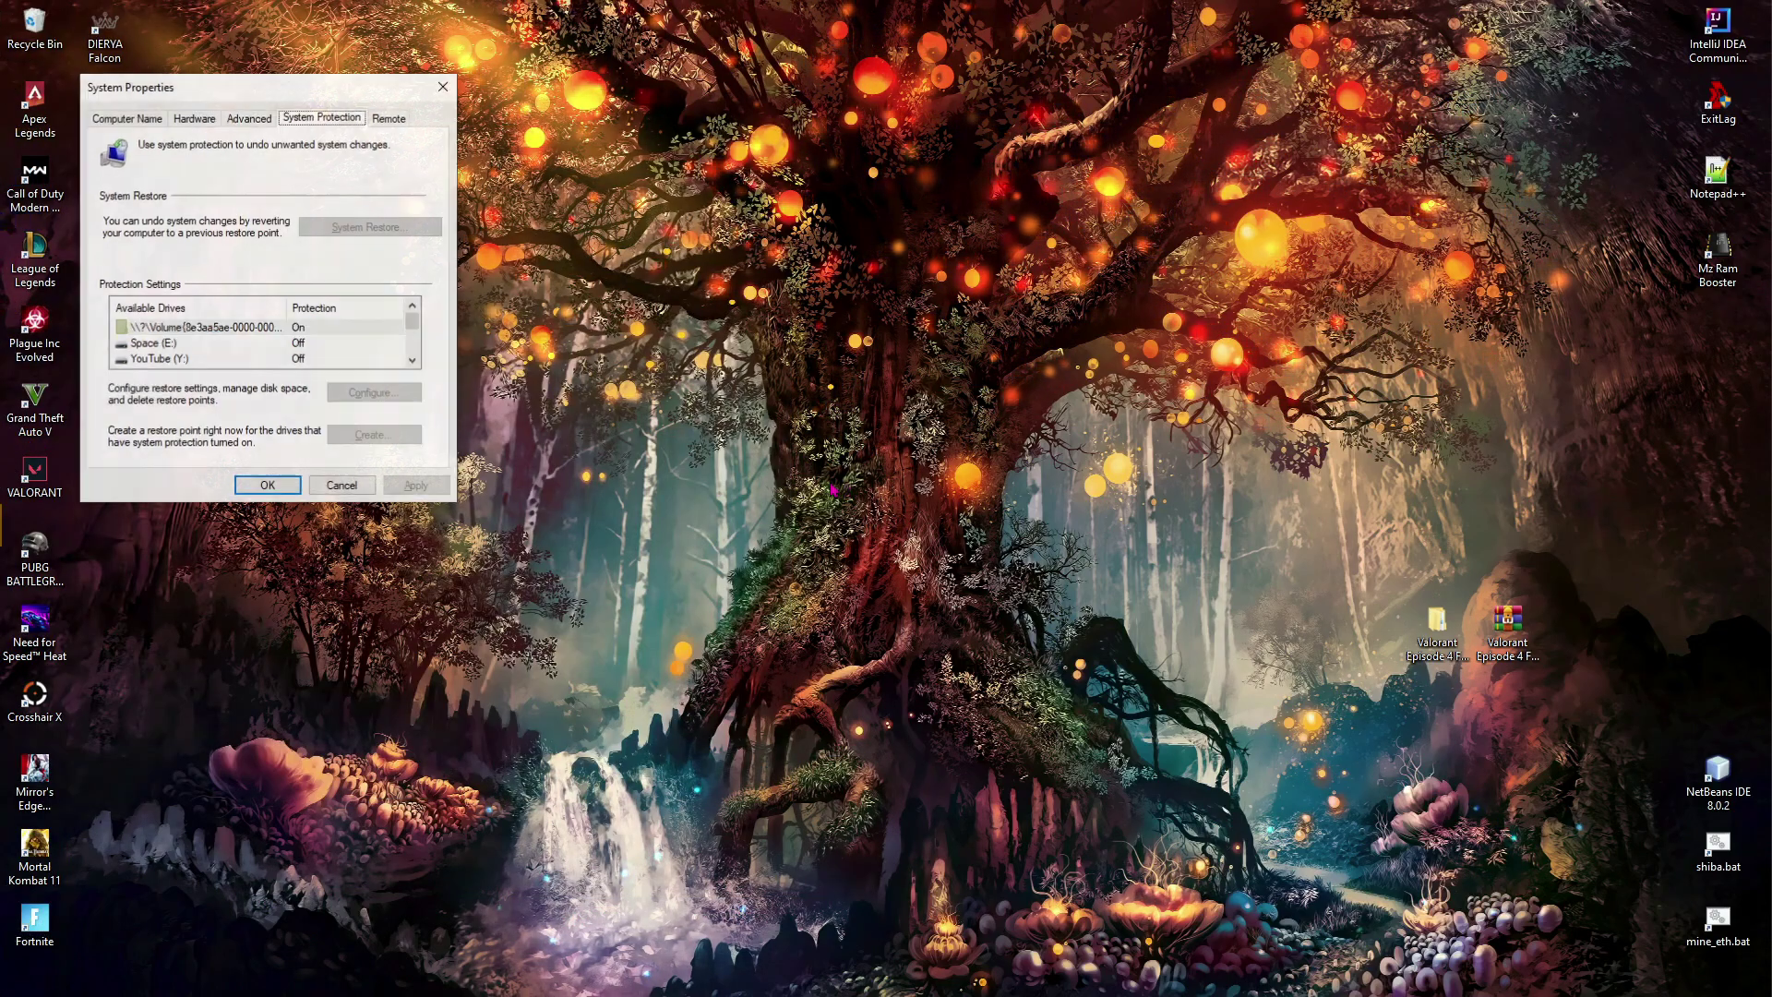
{"action": "scroll", "coordinate": [153, 357], "scroll_direction": "down", "scroll_amount": 1}
{"action": "left_click", "coordinate": [152, 356]}
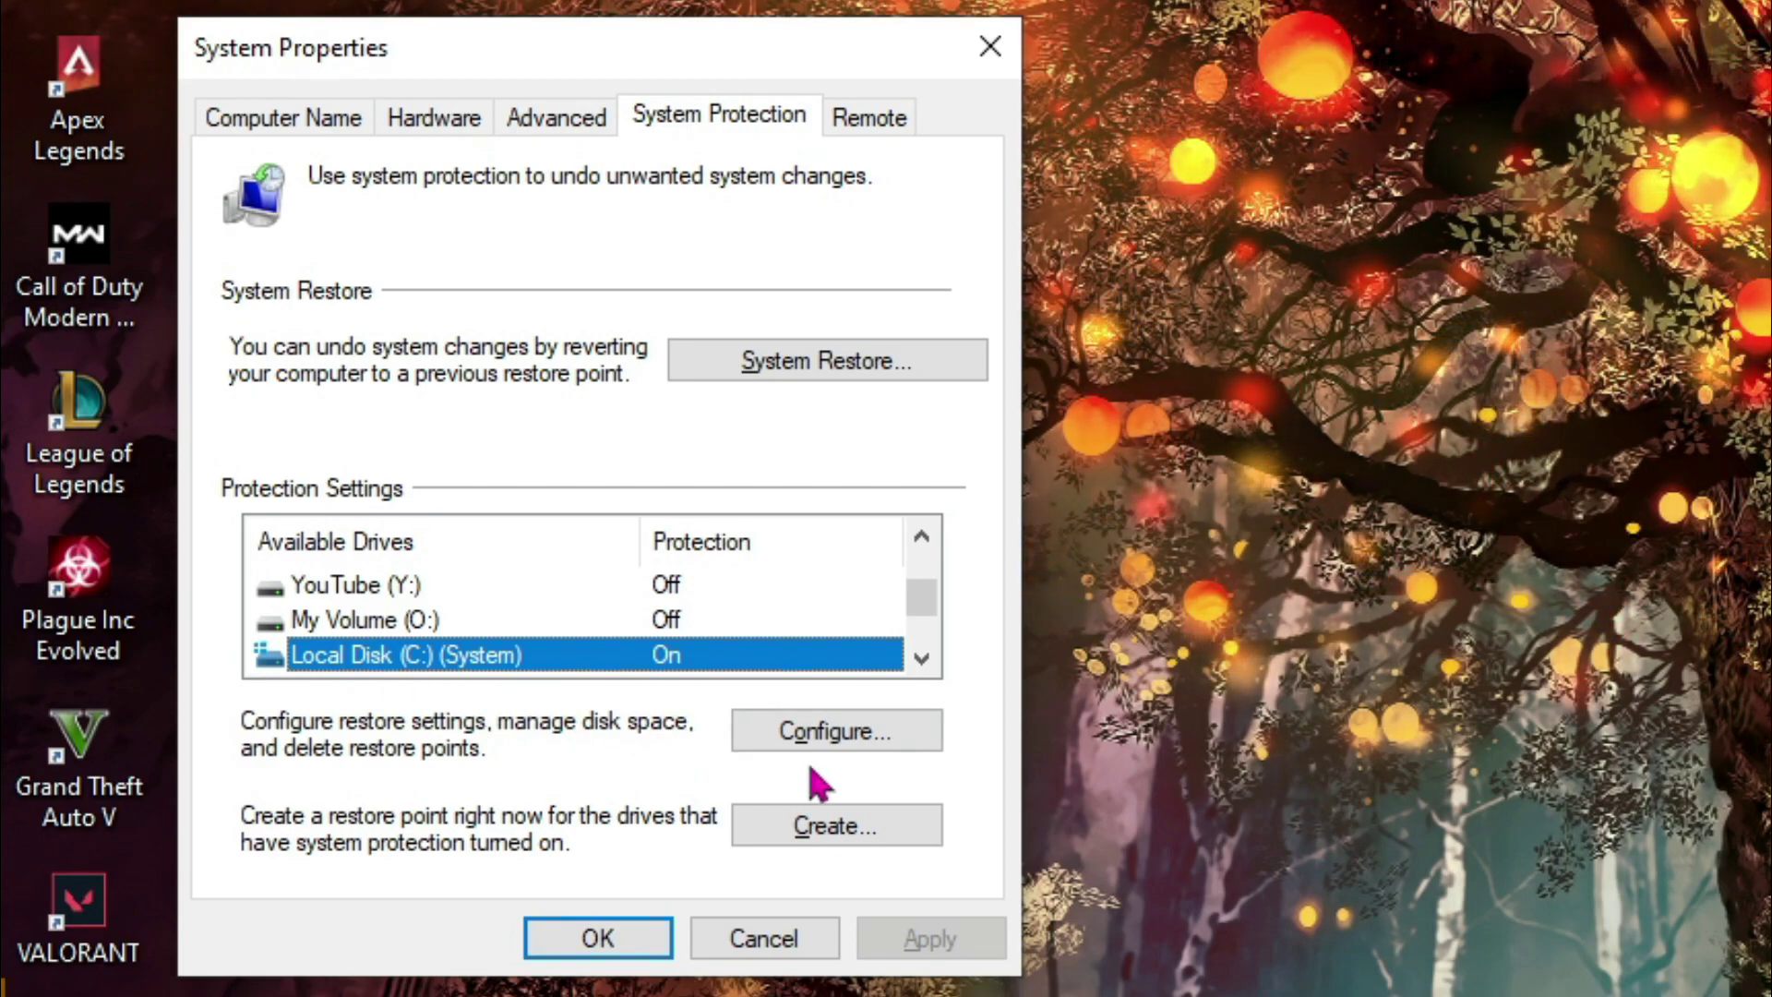
{"action": "left_click", "coordinate": [836, 739]}
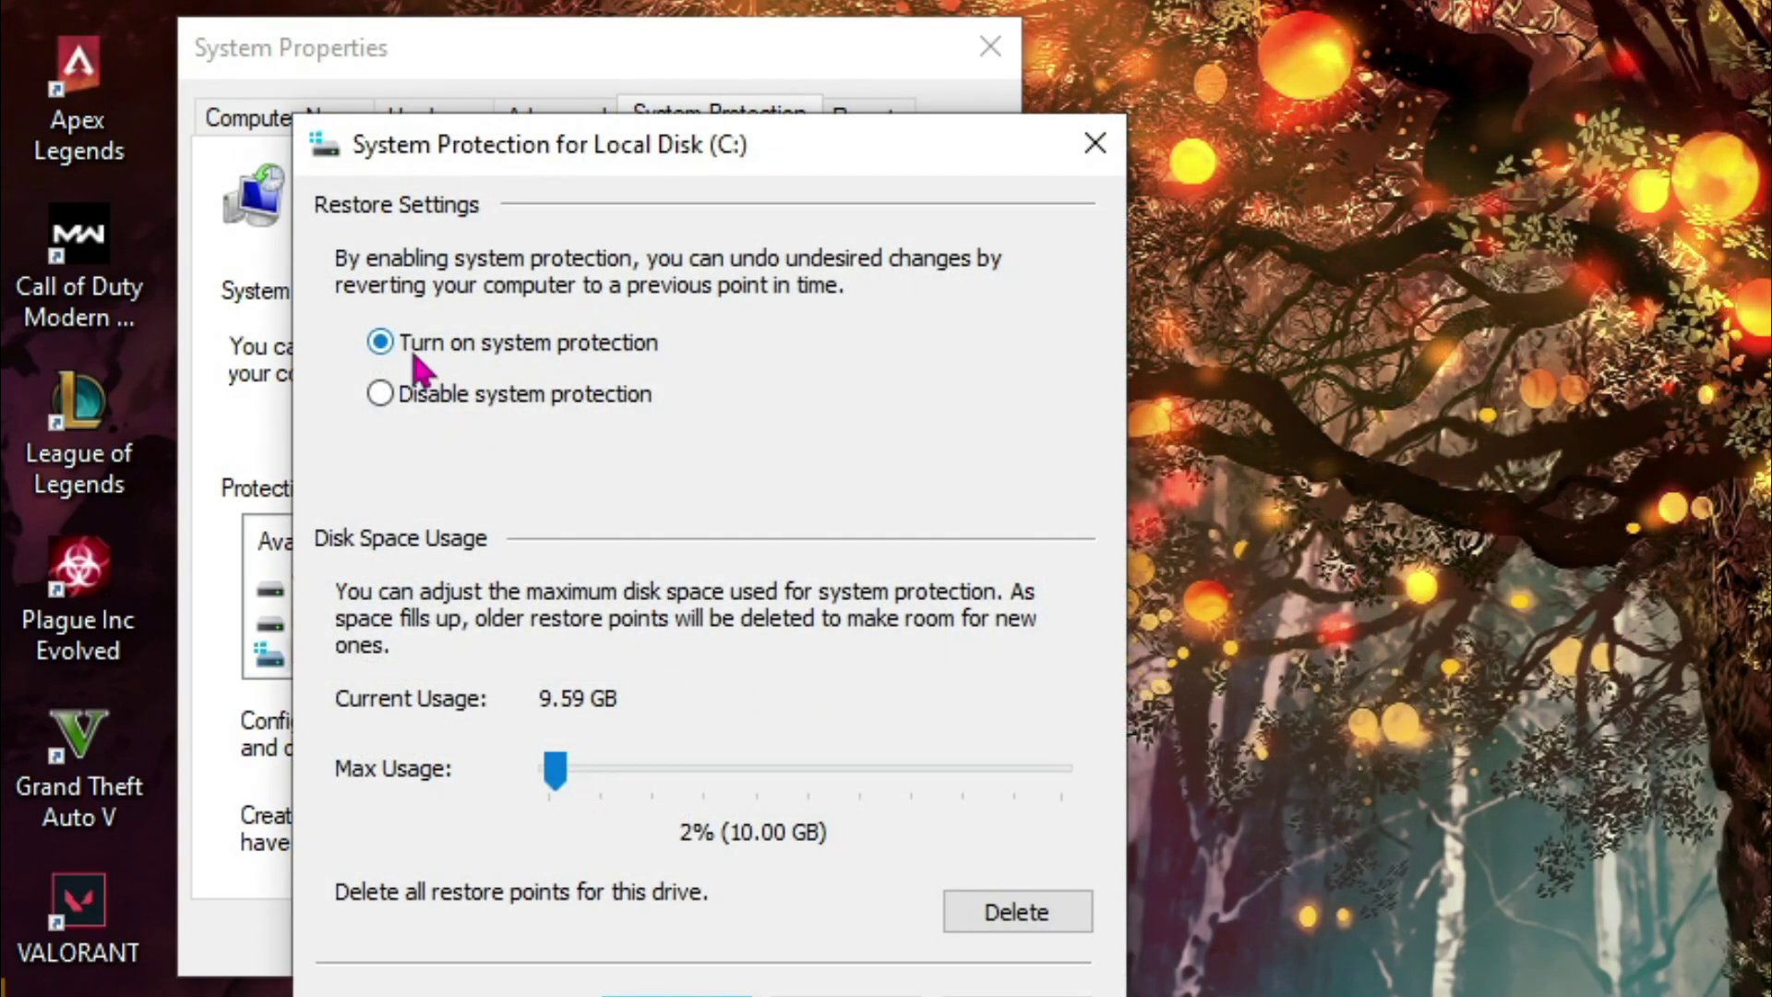
{"action": "key", "text": "Return"}
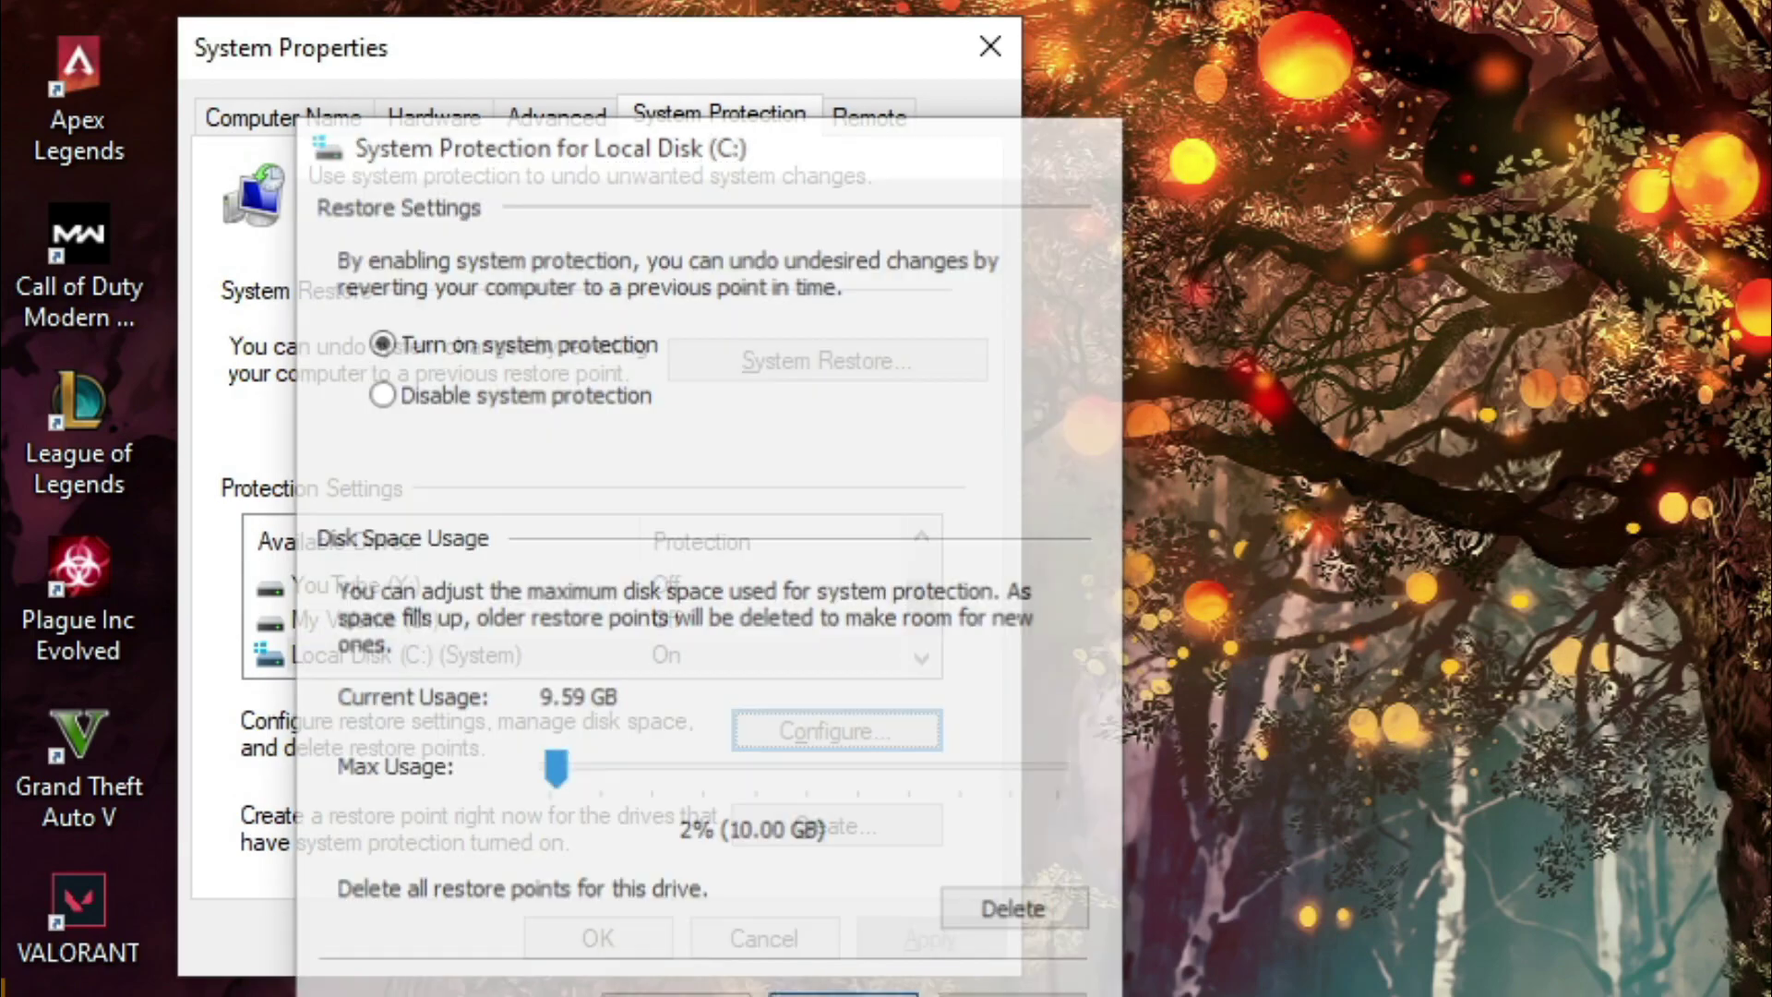
Step: Create a restore point named 'Valorant FPS'
{"action": "left_click", "coordinate": [834, 842]}
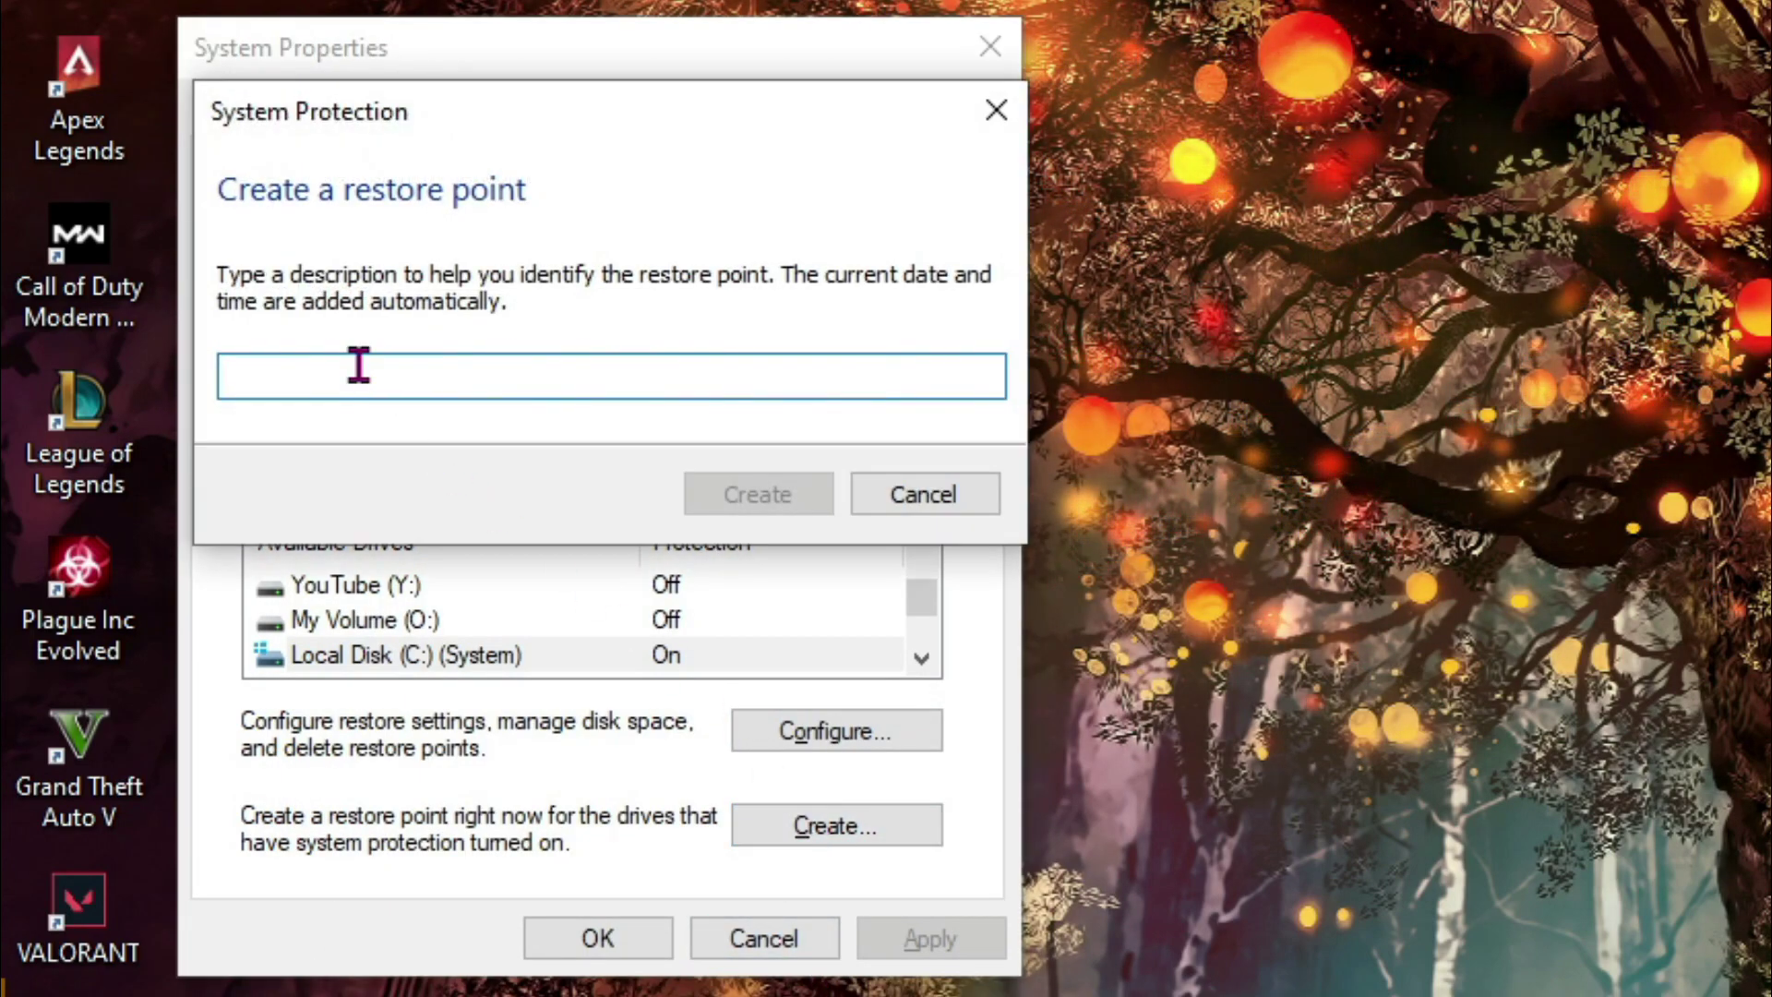
{"action": "type", "text": "Valorant "}
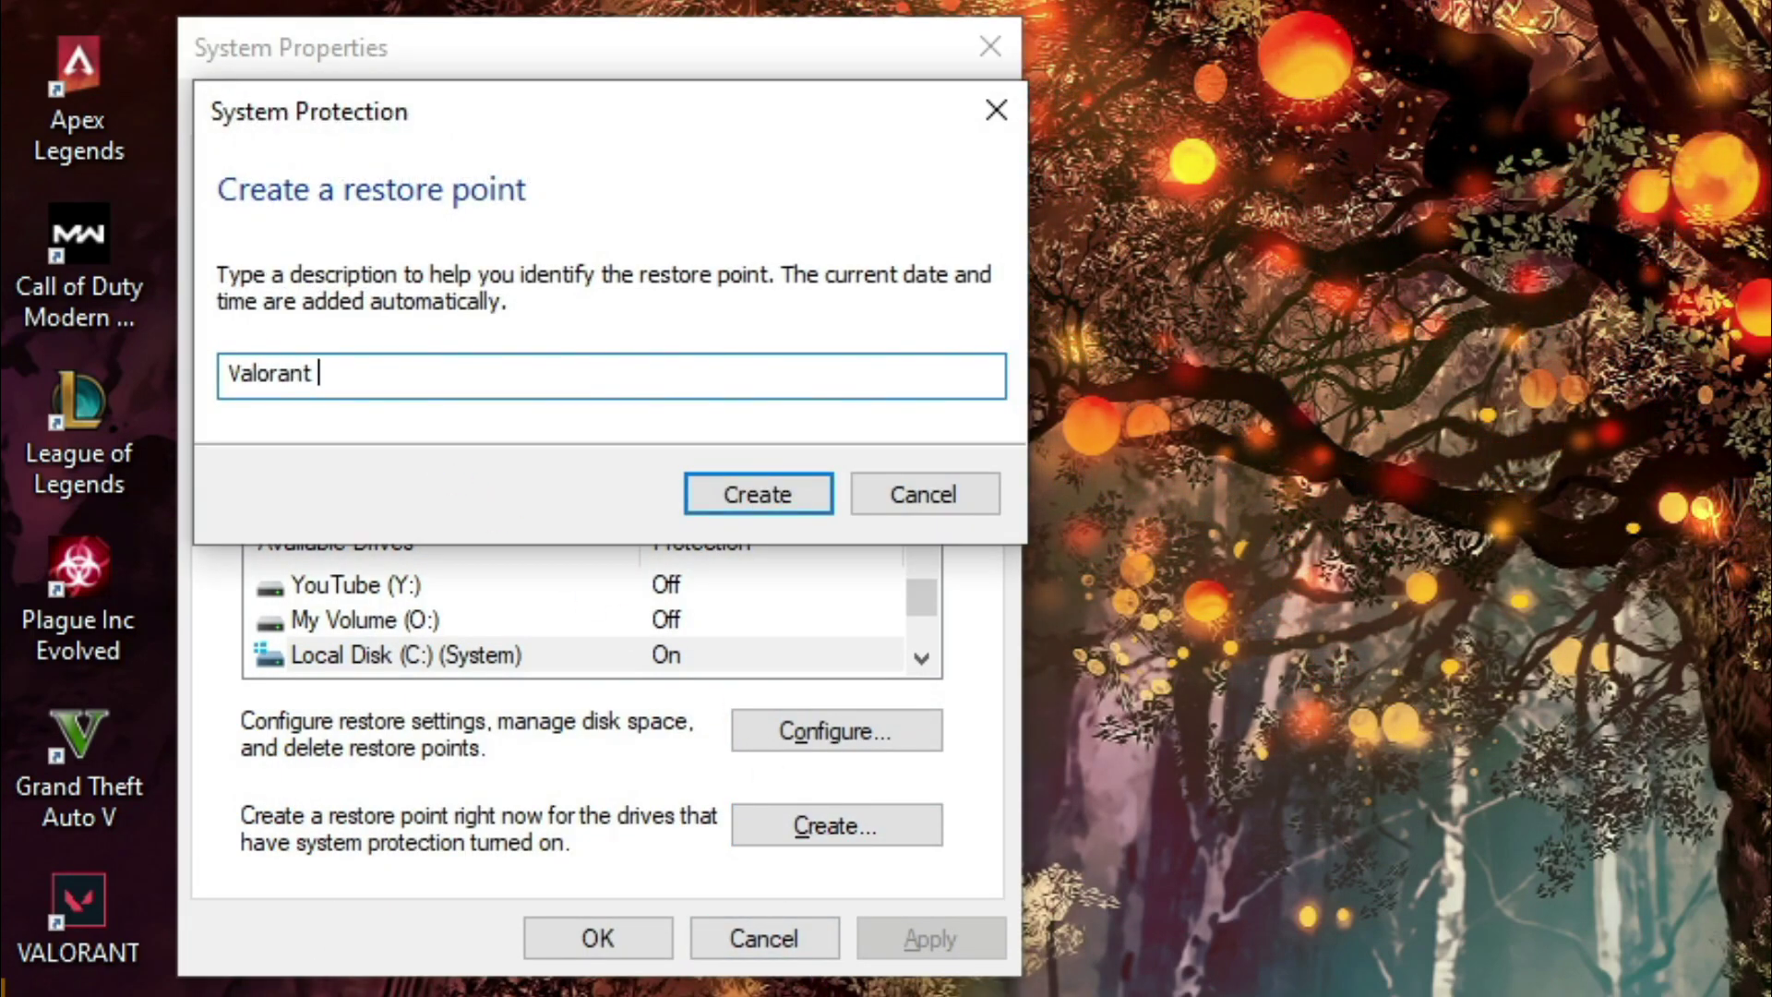
{"action": "type", "text": "FPS"}
{"action": "left_click", "coordinate": [744, 494]}
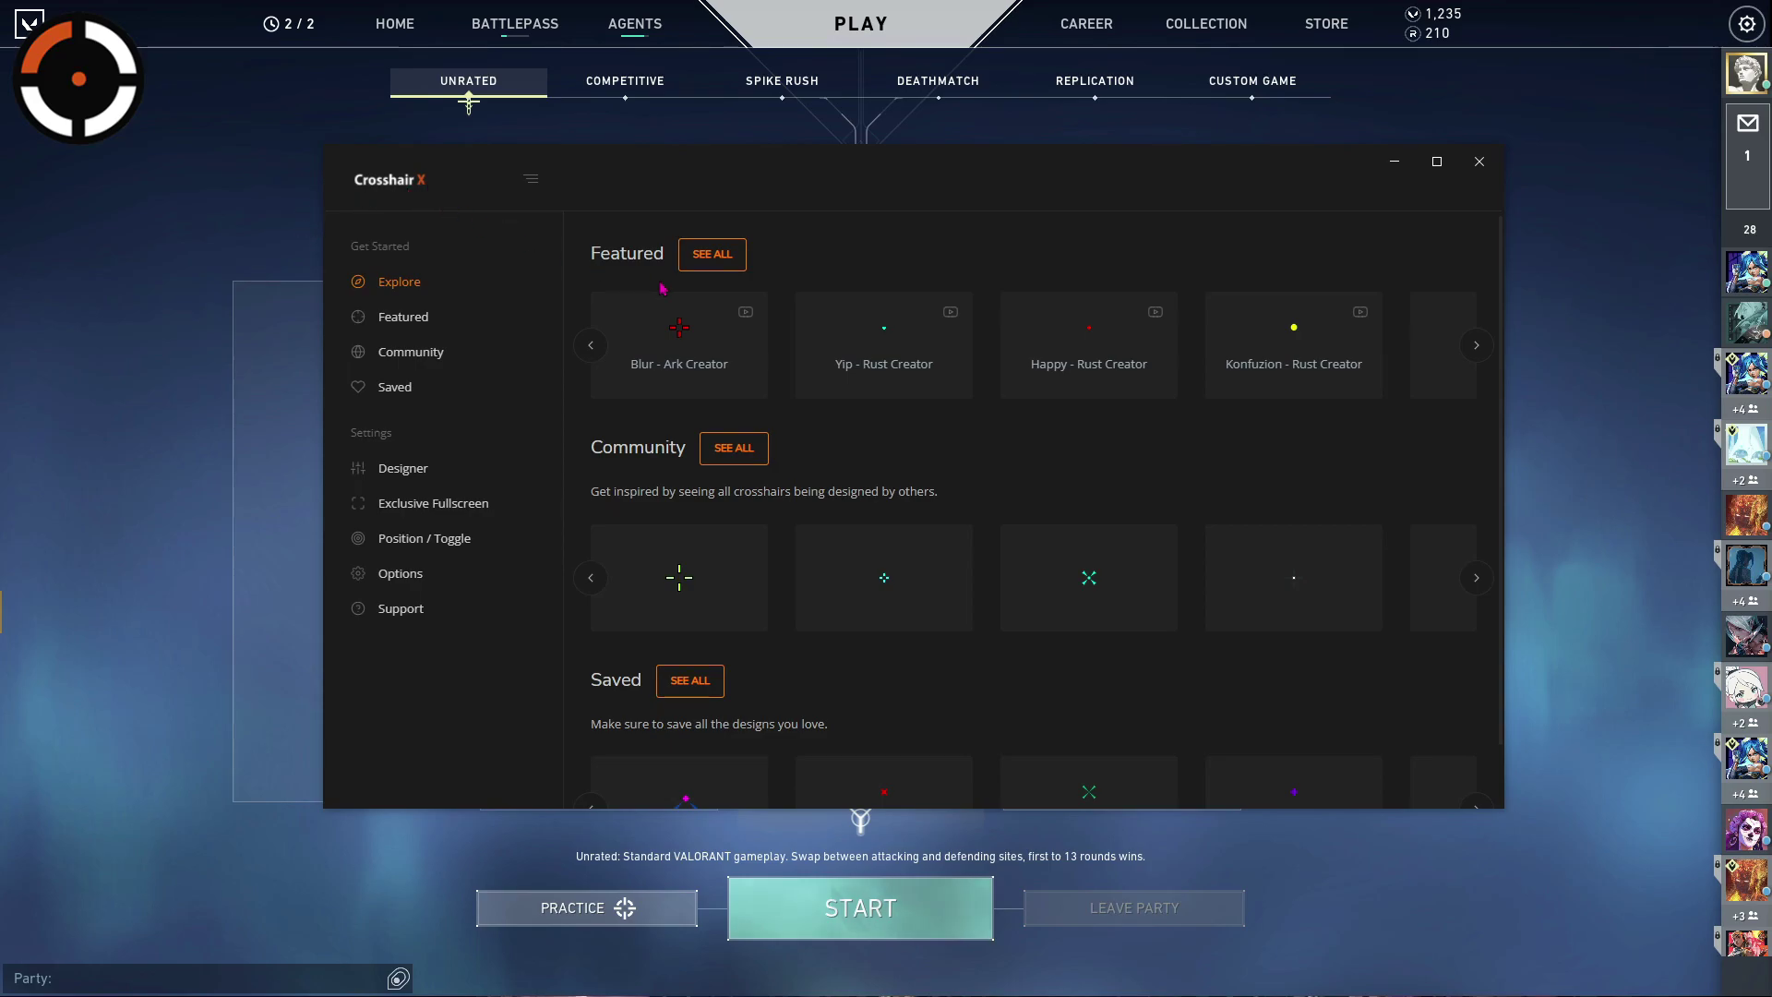
Step: Show all community crosshair designs in Crosshair X and browse them
{"action": "scroll", "coordinate": [647, 369], "scroll_direction": "down", "scroll_amount": 1}
{"action": "scroll", "coordinate": [636, 435], "scroll_direction": "up", "scroll_amount": 1}
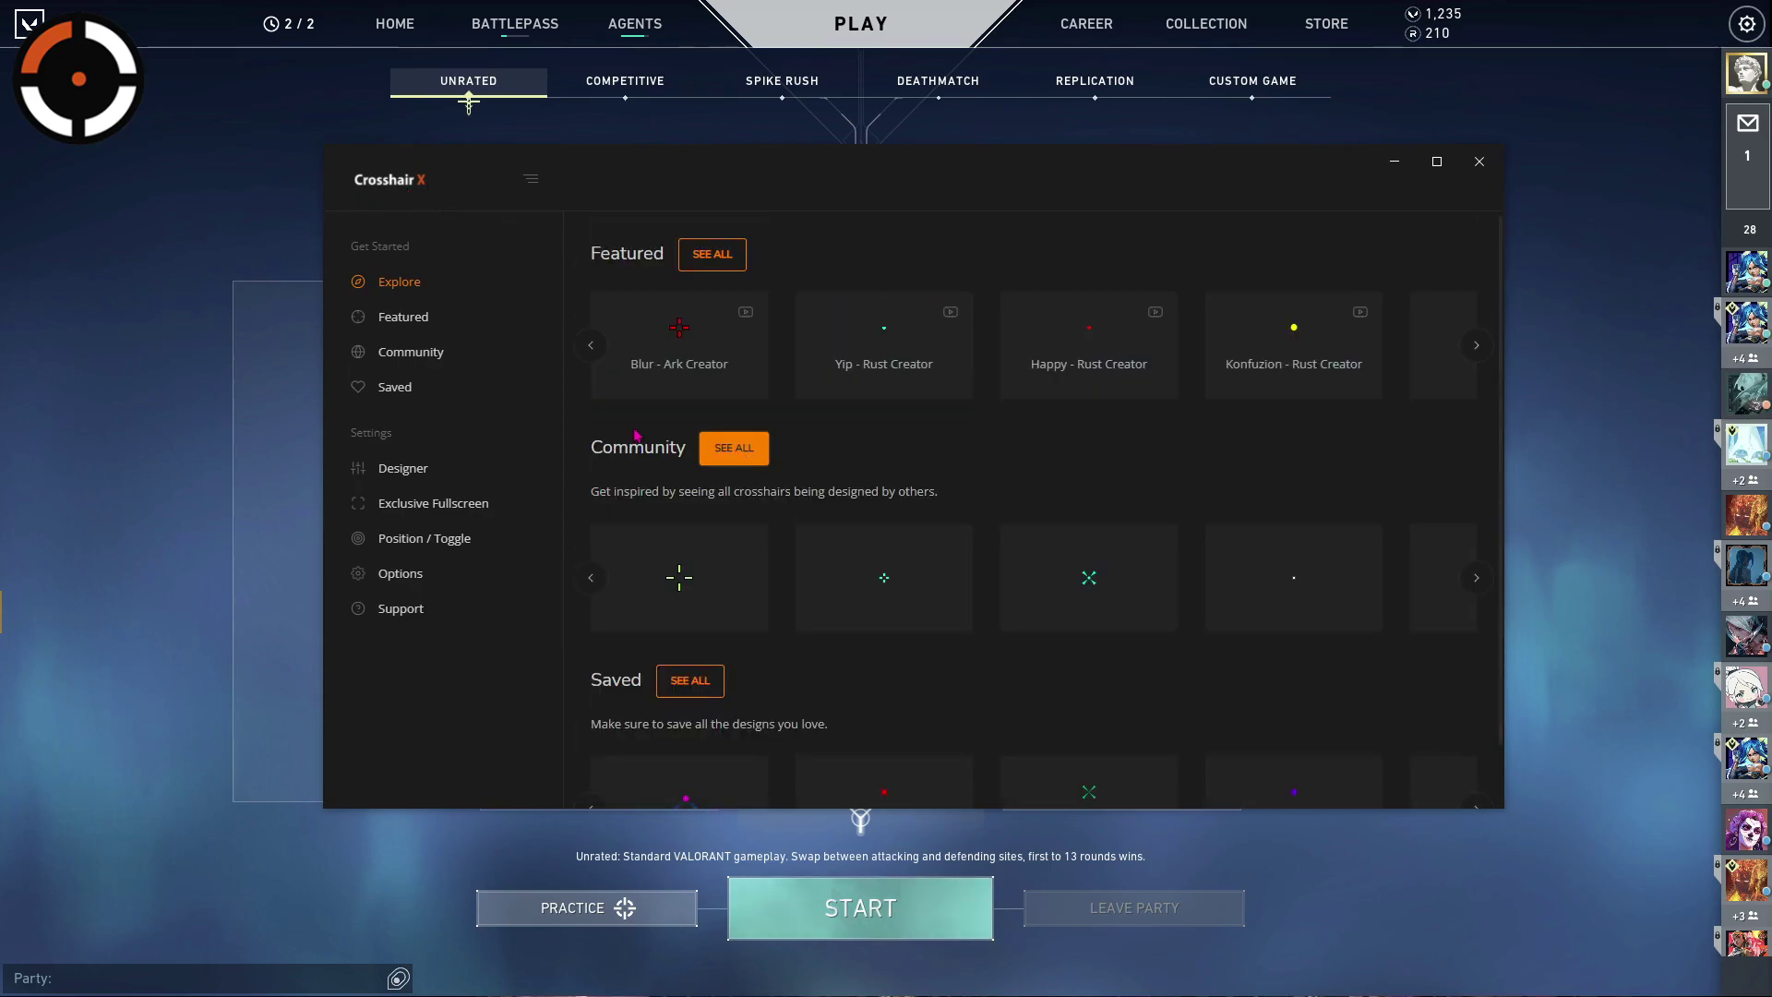
{"action": "left_click", "coordinate": [716, 448]}
{"action": "scroll", "coordinate": [957, 437], "scroll_direction": "down", "scroll_amount": 10}
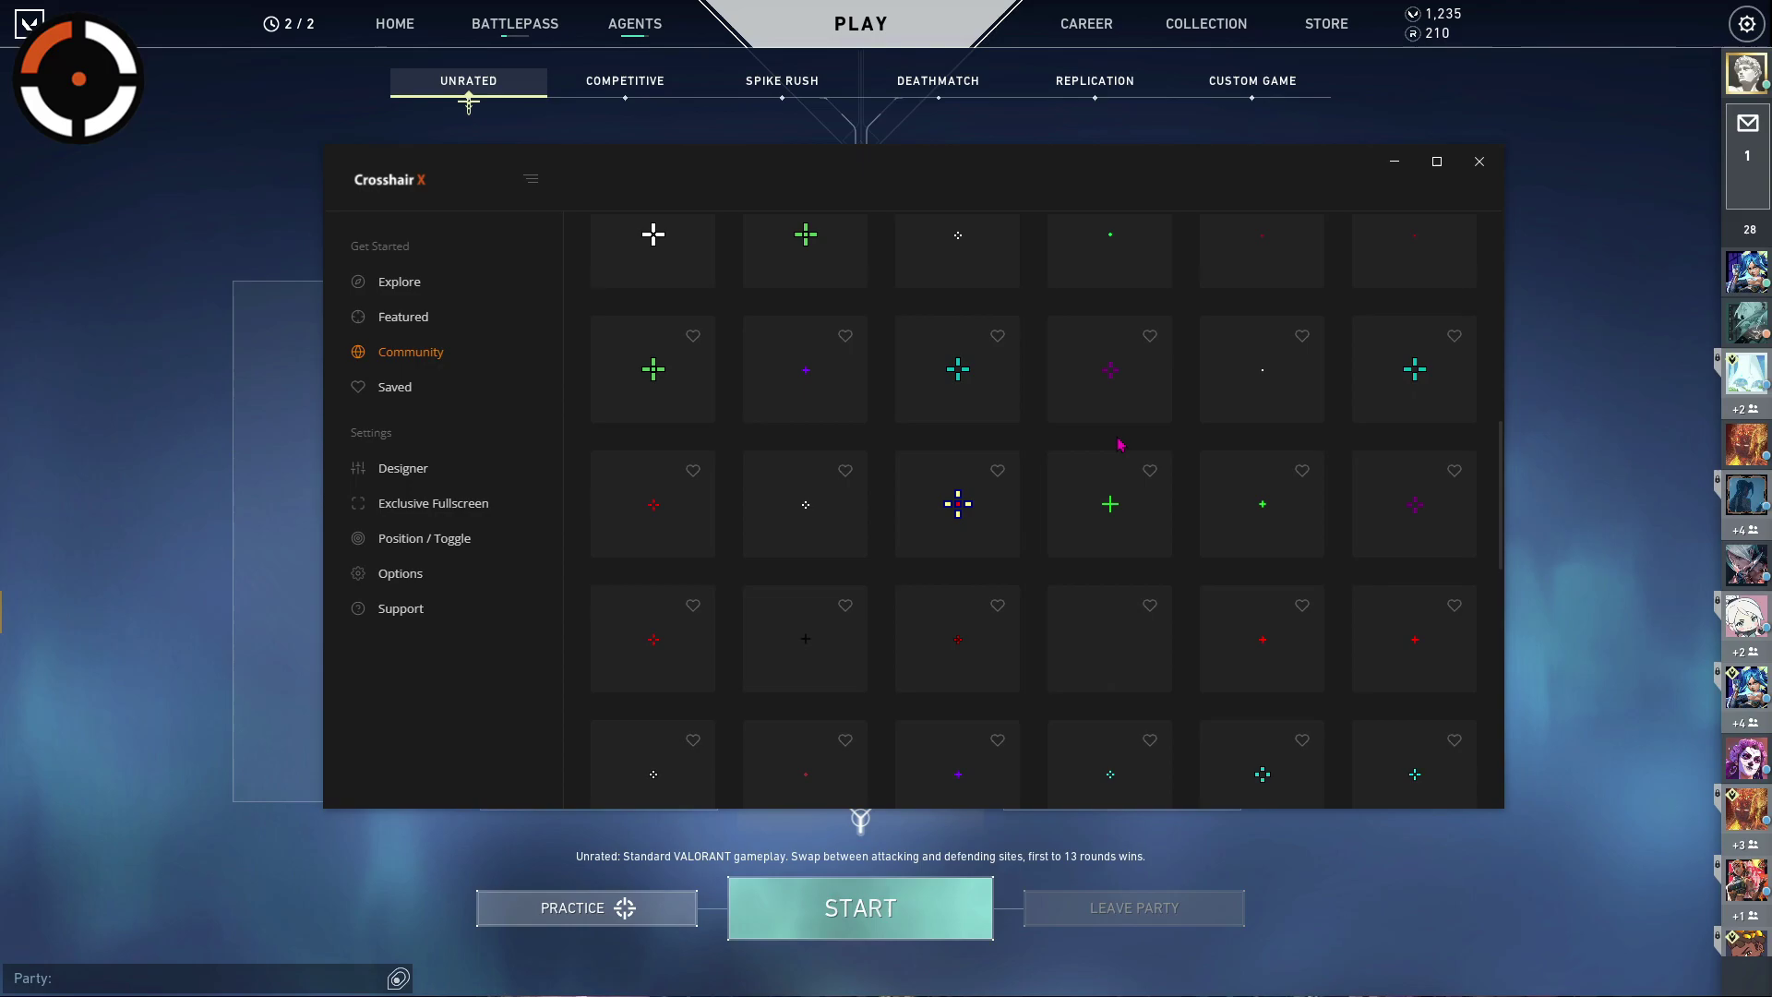
{"action": "scroll", "coordinate": [1475, 538], "scroll_direction": "down", "scroll_amount": 10}
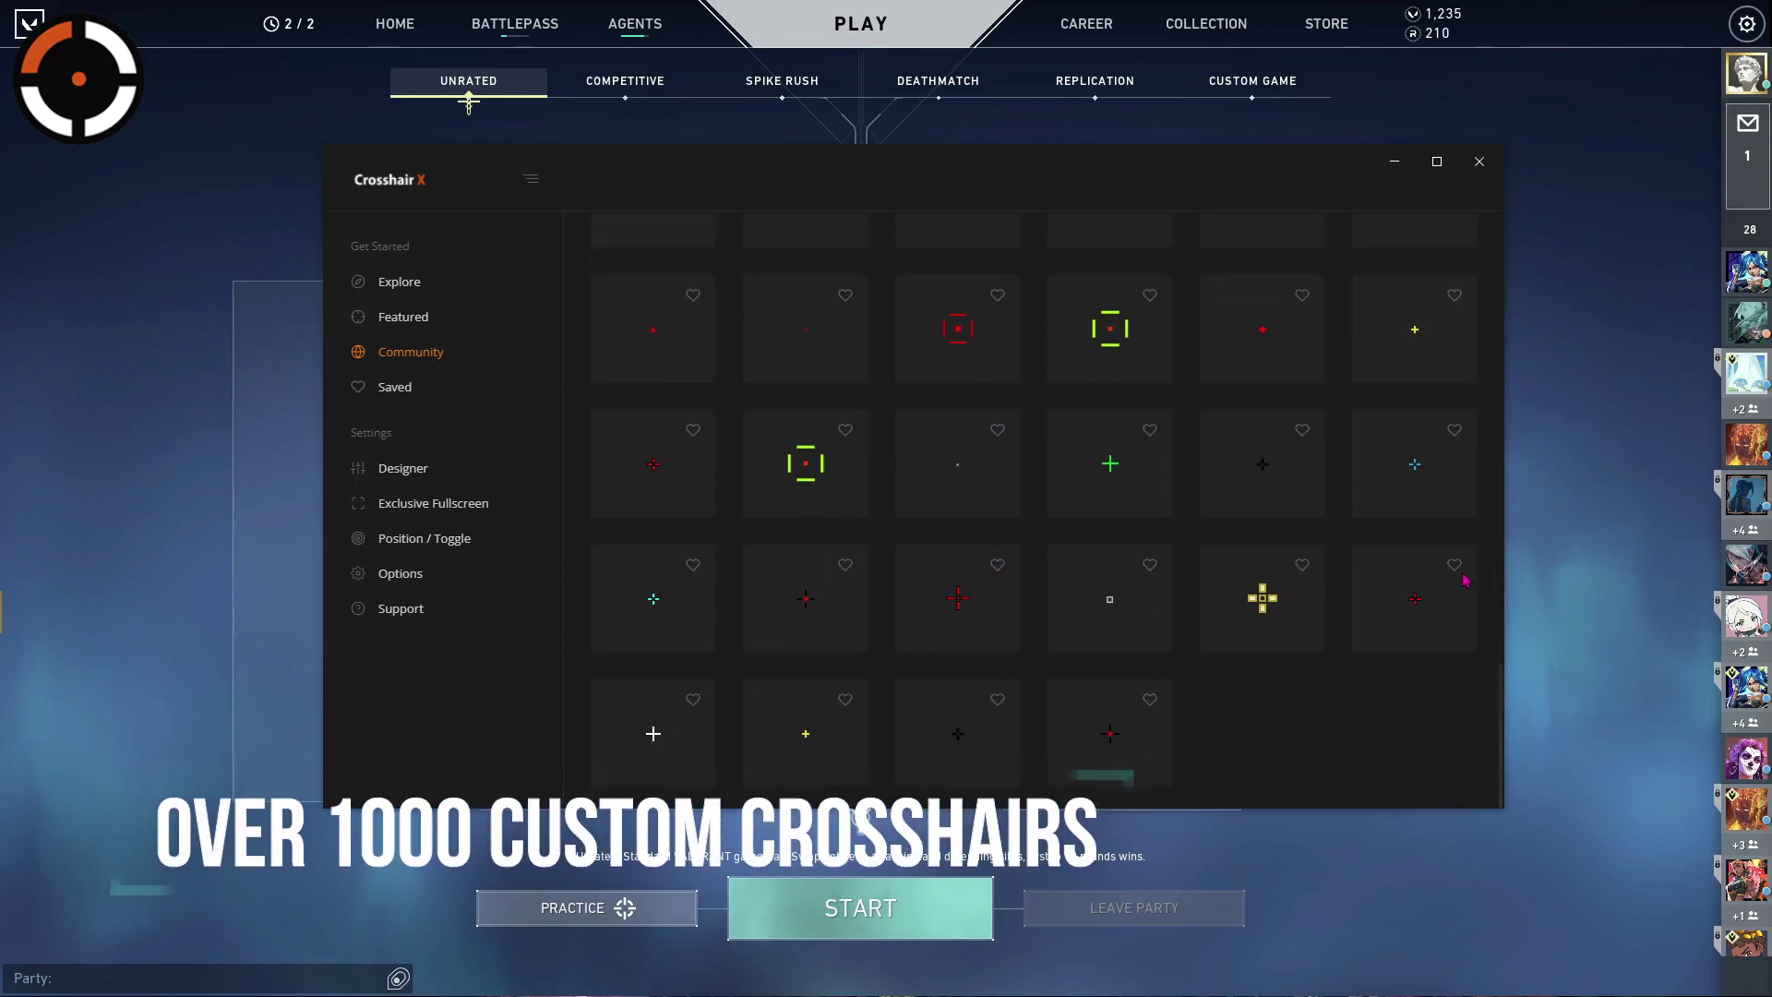
{"action": "scroll", "coordinate": [1341, 470], "scroll_direction": "up", "scroll_amount": 15}
{"action": "scroll", "coordinate": [862, 356], "scroll_direction": "up", "scroll_amount": 5}
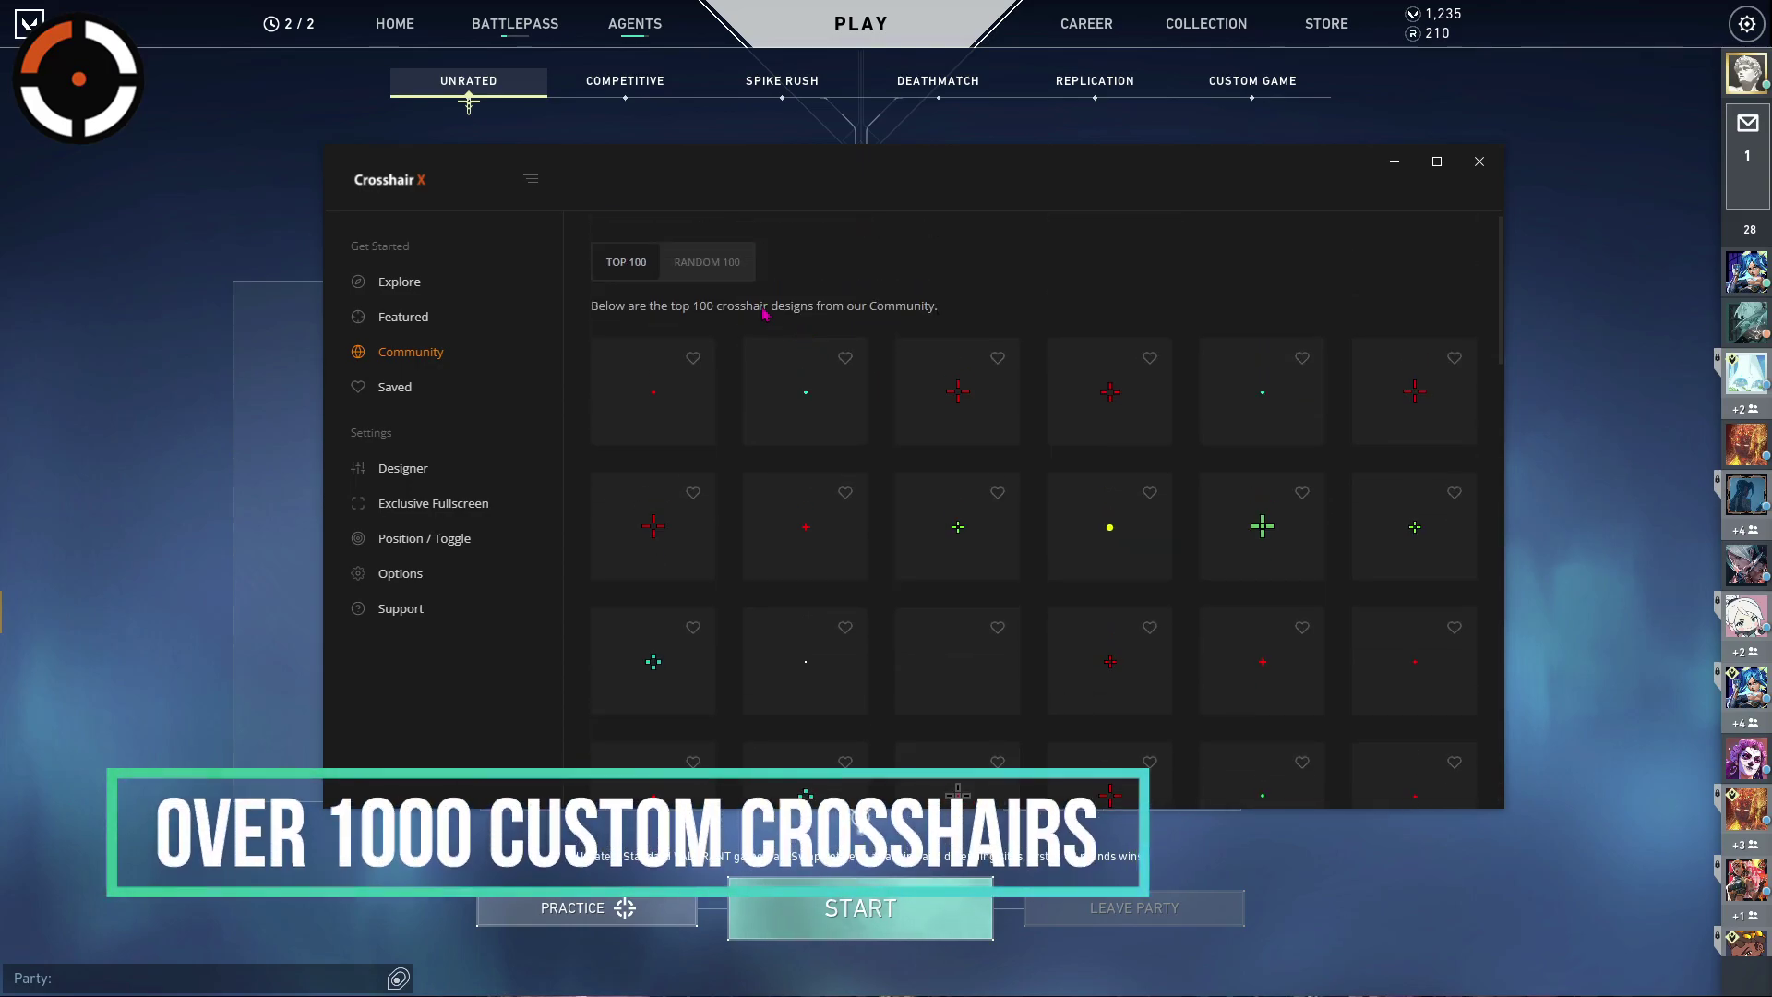
Step: Apply the orange plus crosshair from the RANDOM 100 set
{"action": "left_click", "coordinate": [738, 263]}
{"action": "scroll", "coordinate": [1016, 443], "scroll_direction": "down", "scroll_amount": 4}
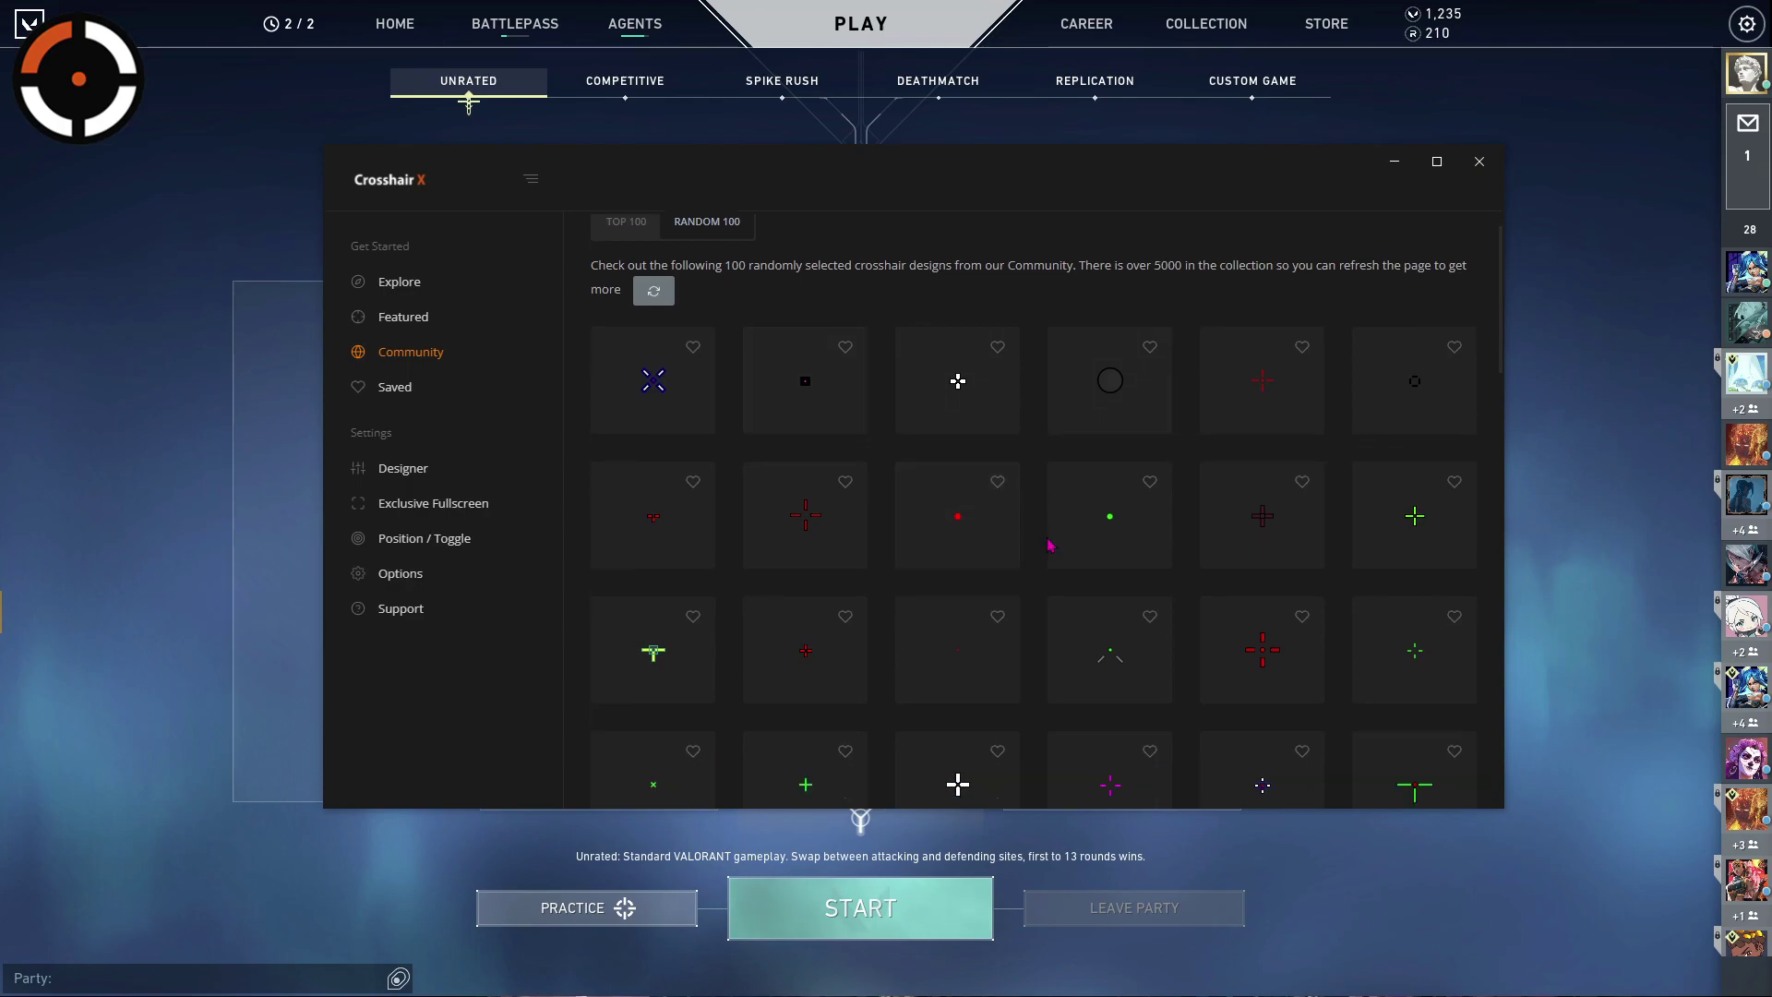
{"action": "scroll", "coordinate": [1121, 453], "scroll_direction": "down", "scroll_amount": 3}
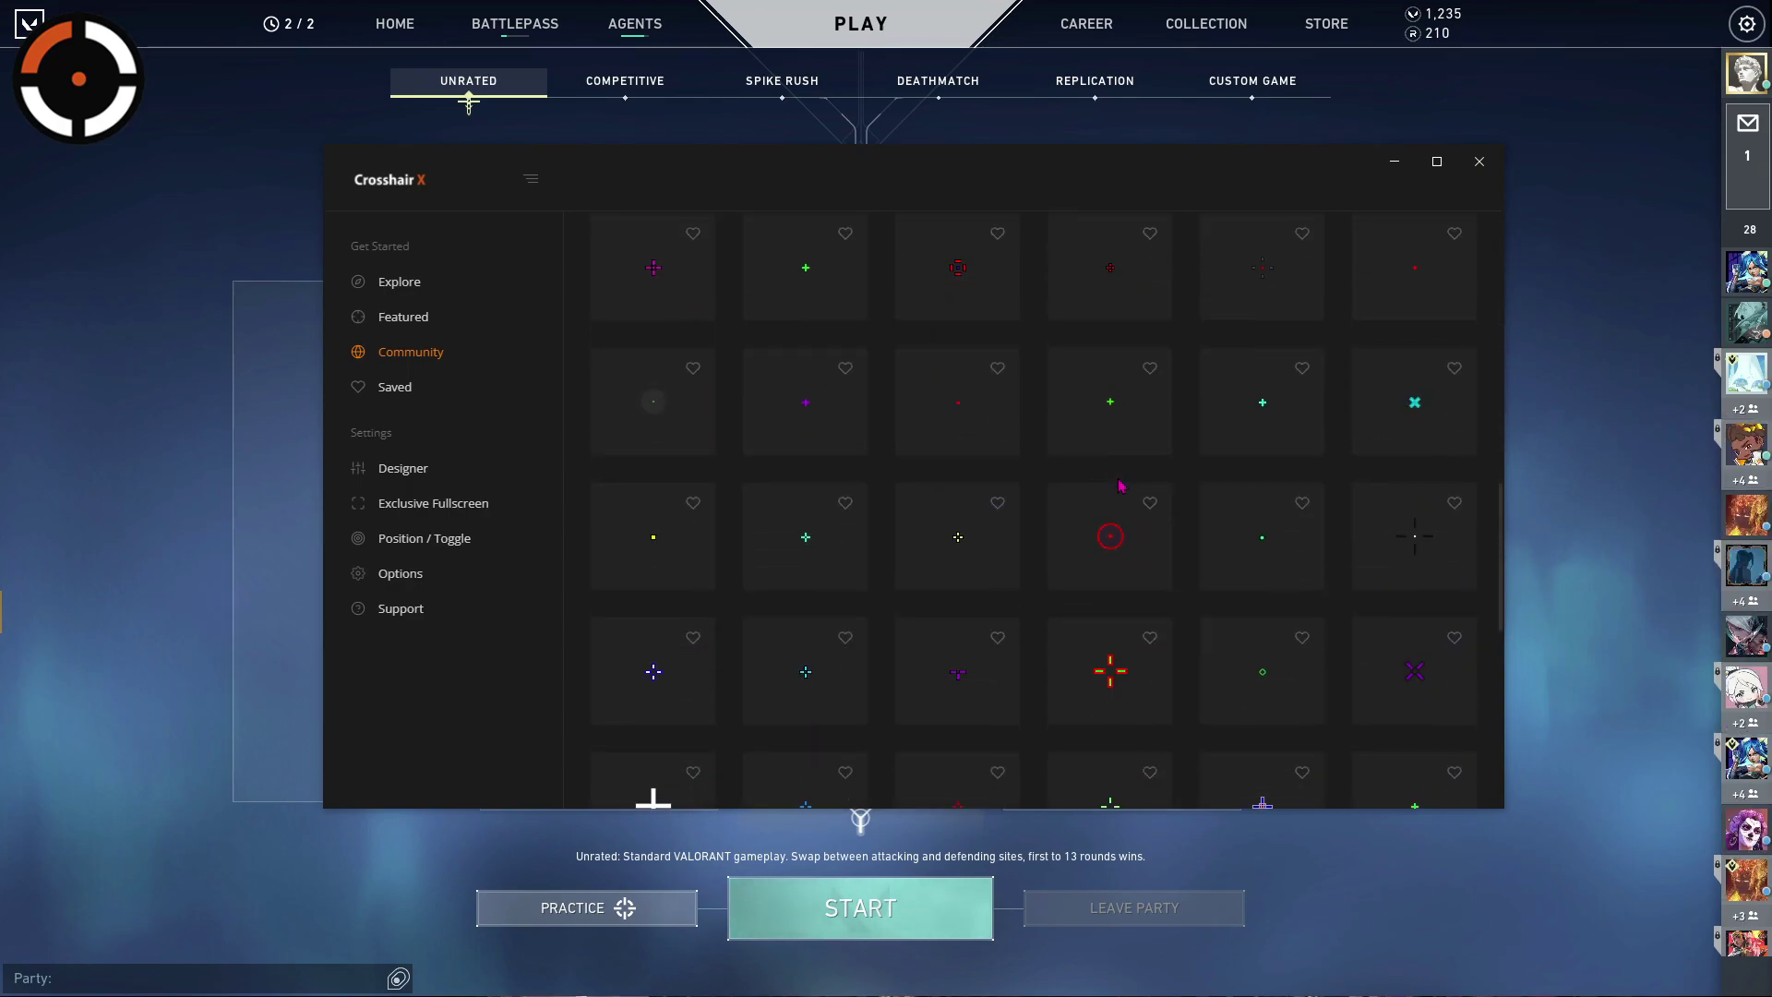
{"action": "scroll", "coordinate": [1112, 438], "scroll_direction": "up", "scroll_amount": 5}
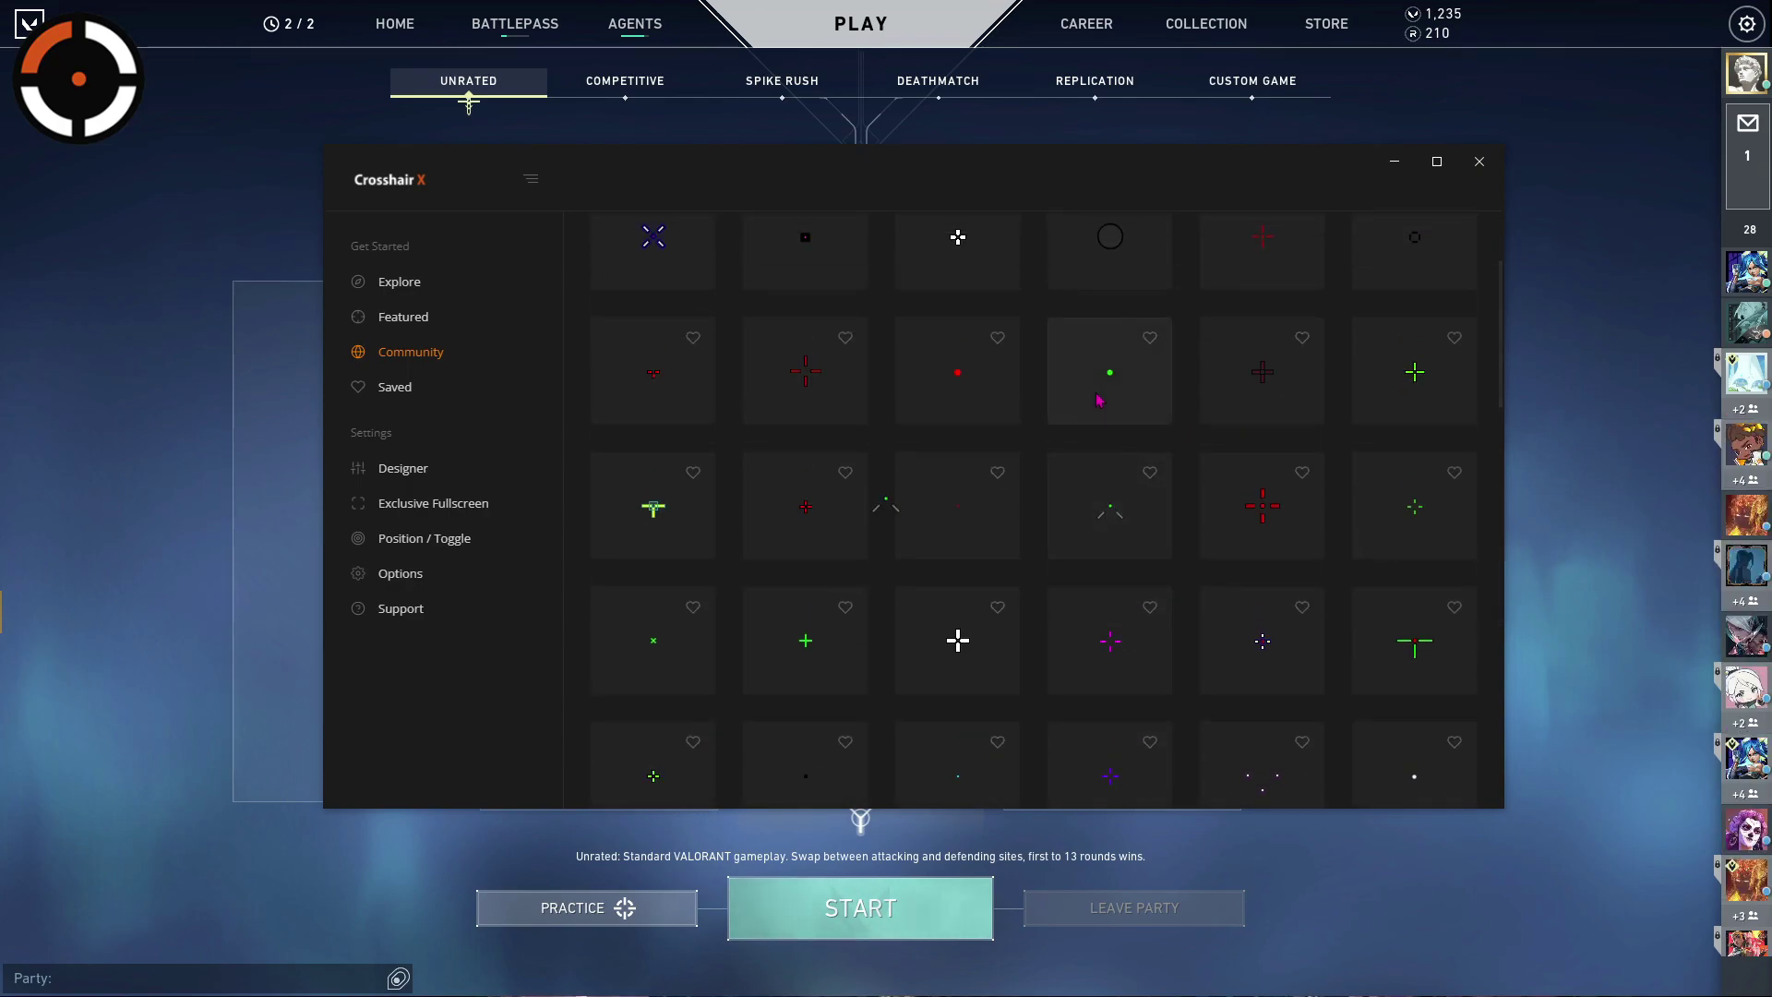
{"action": "scroll", "coordinate": [1016, 443], "scroll_direction": "down", "scroll_amount": 3}
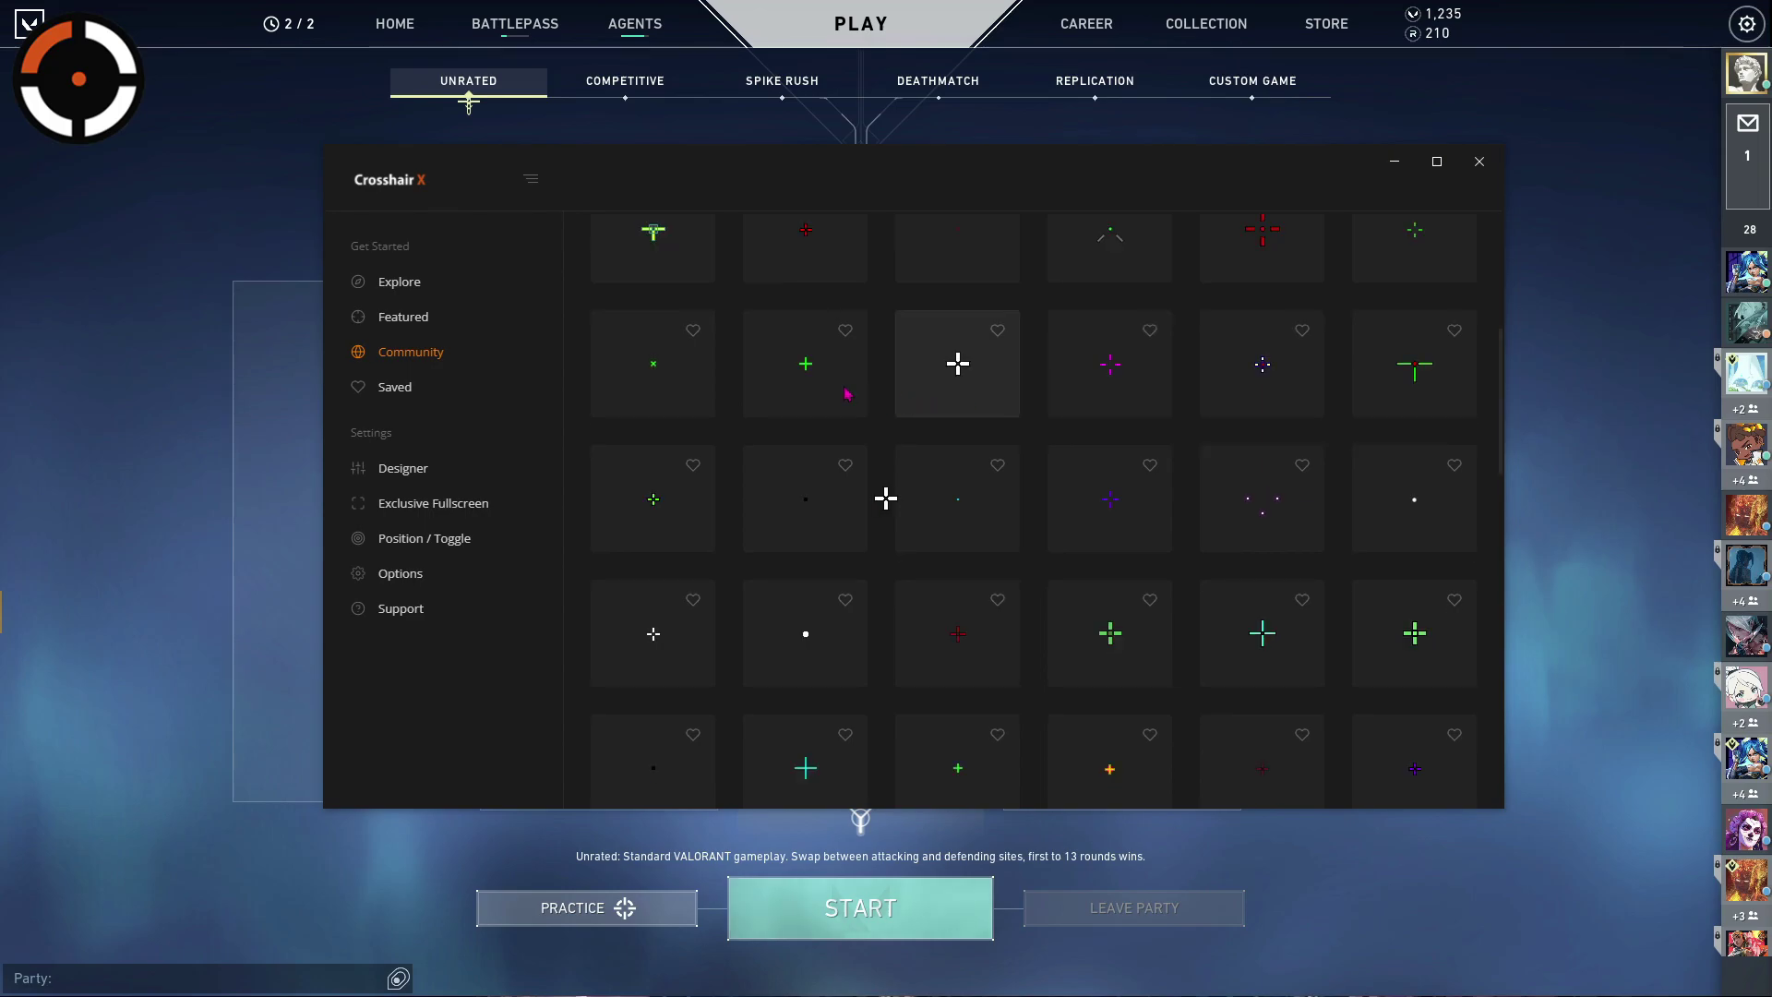
{"action": "scroll", "coordinate": [950, 473], "scroll_direction": "down", "scroll_amount": 2}
{"action": "left_click", "coordinate": [950, 473]}
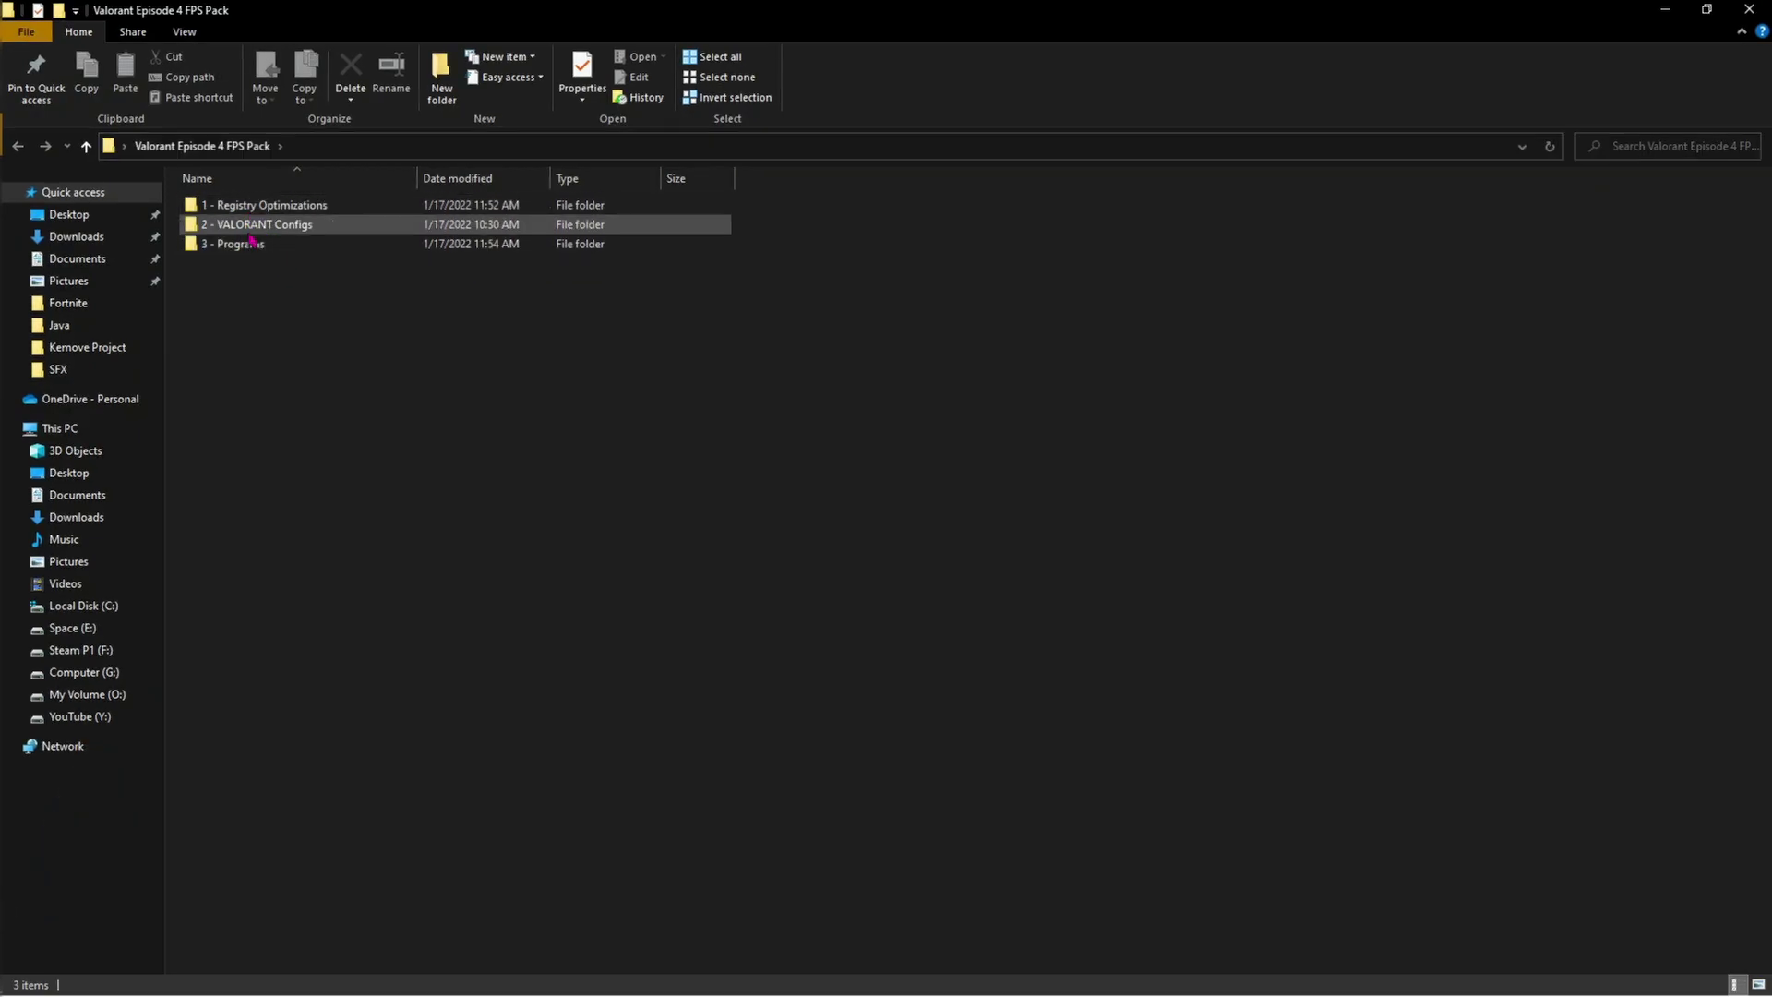
Step: Point out the Registry Optimizations, VALORANT Configs and Programs subfolders in turn
{"action": "left_click", "coordinate": [254, 210]}
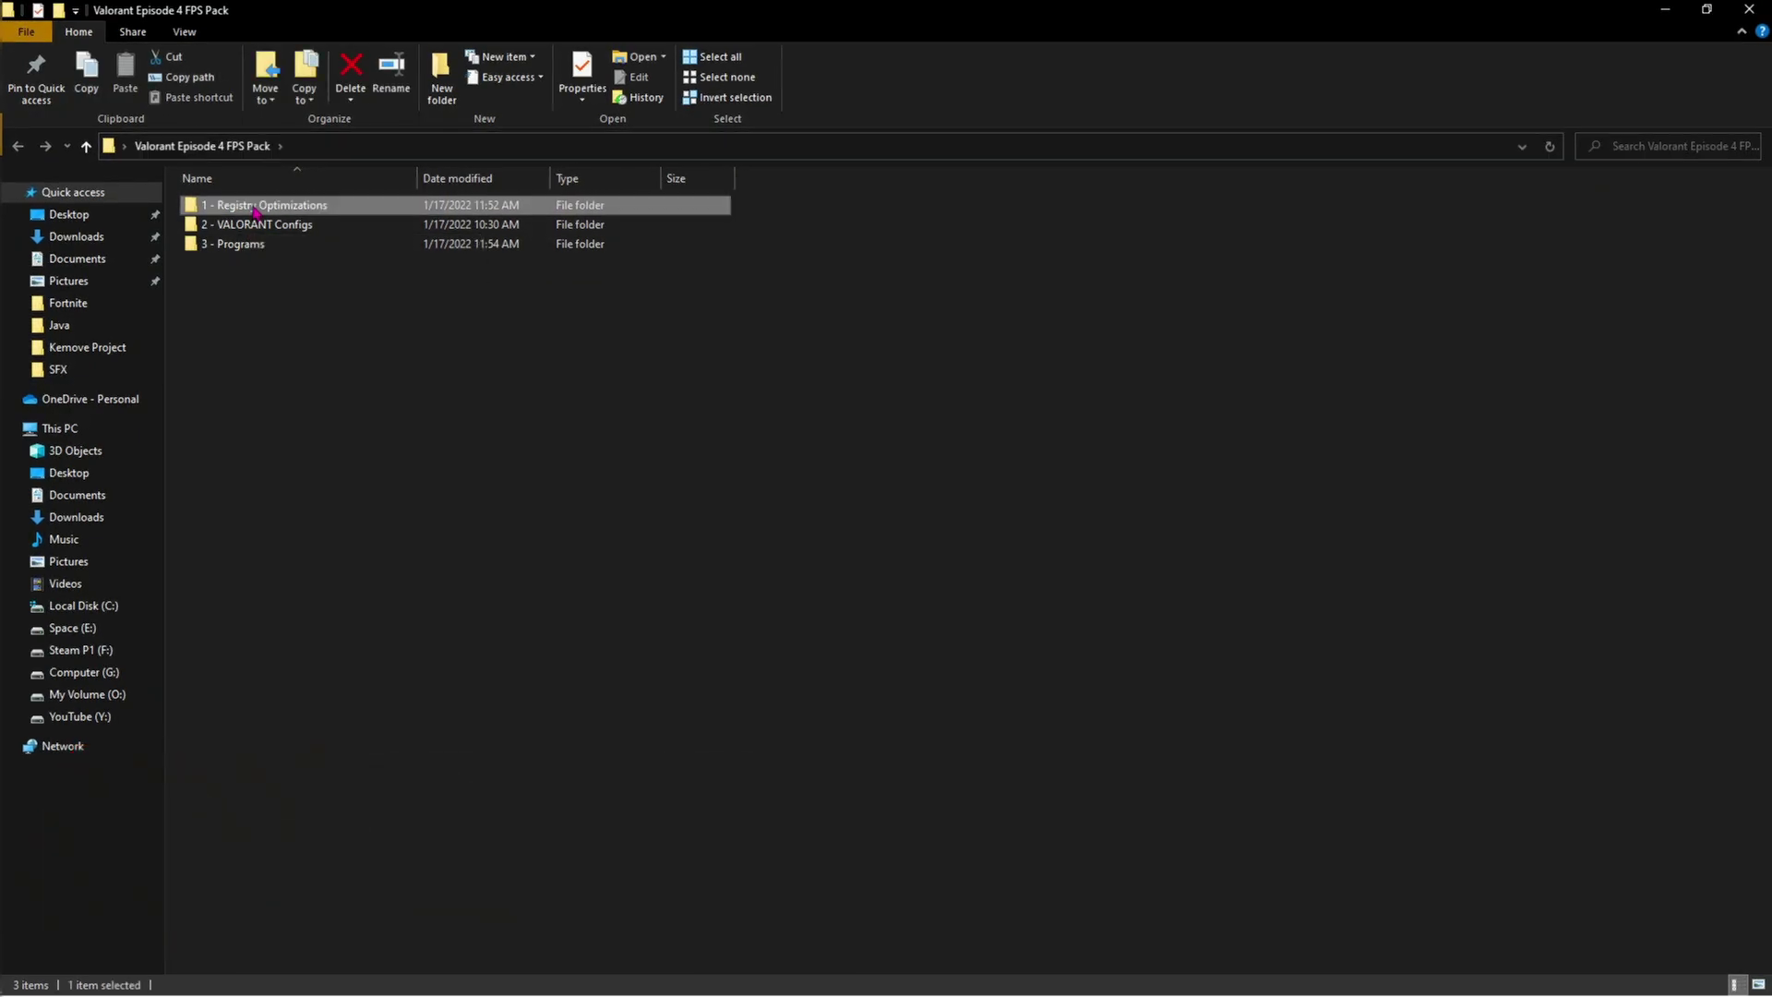
{"action": "left_click", "coordinate": [256, 231]}
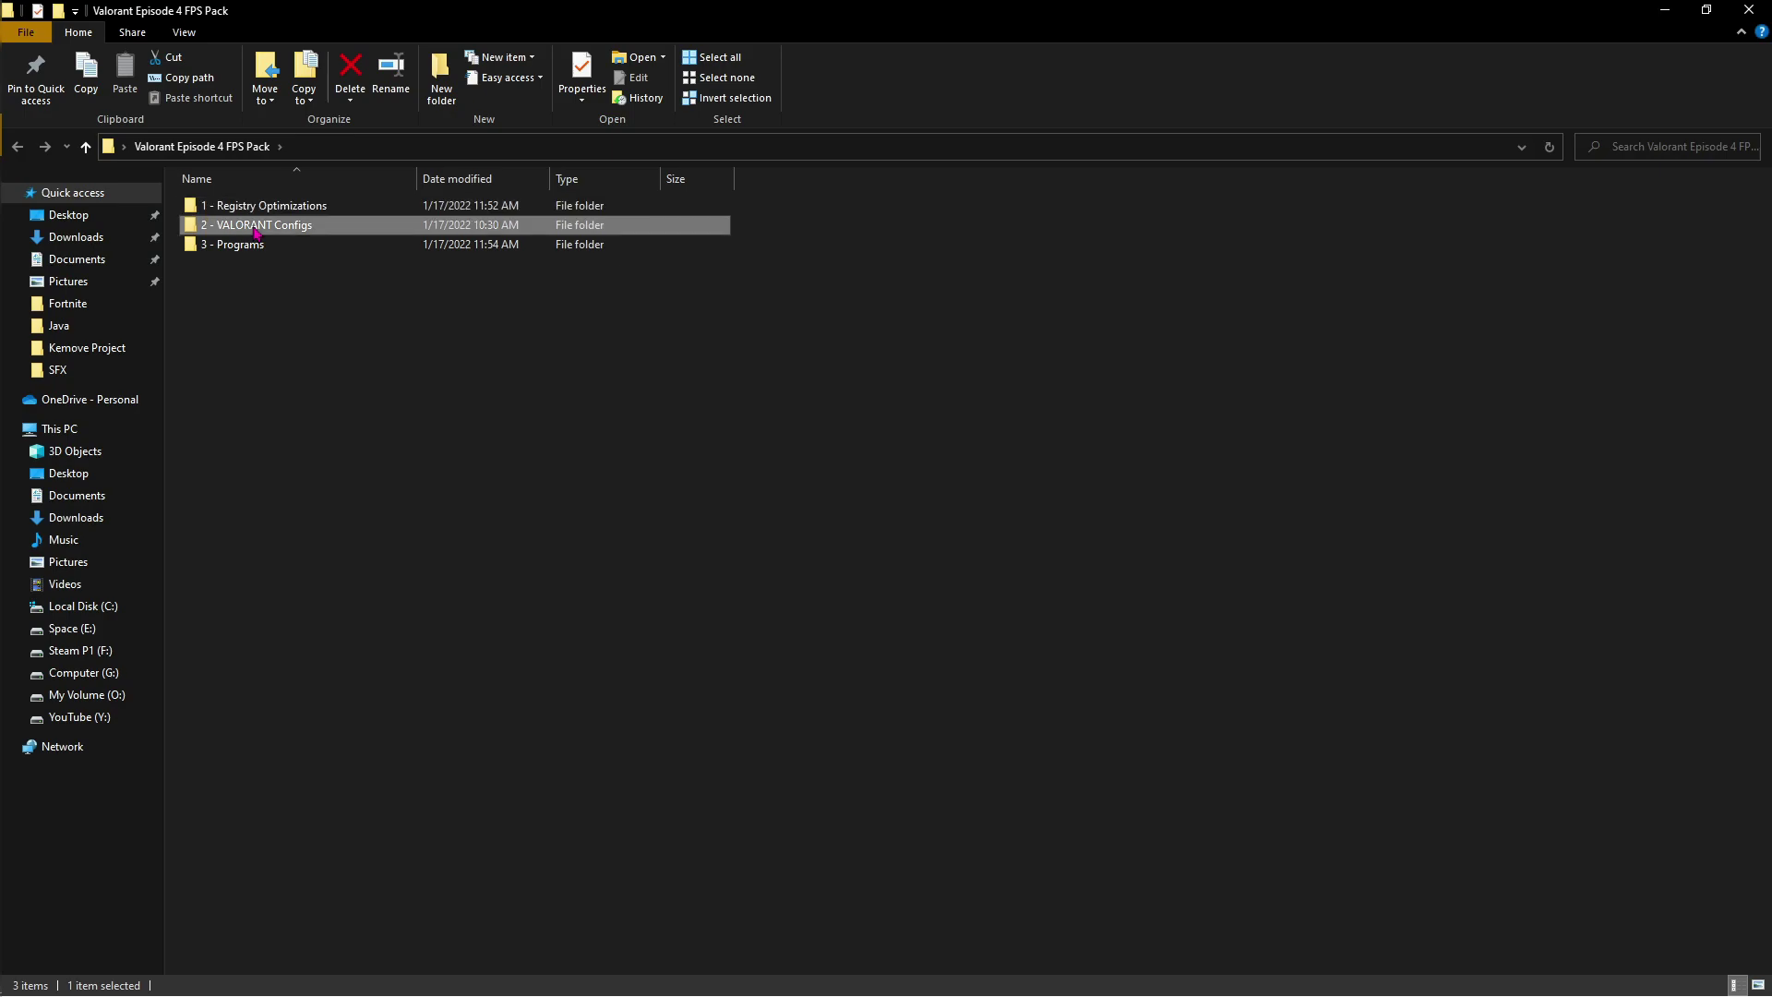
{"action": "left_click", "coordinate": [240, 245]}
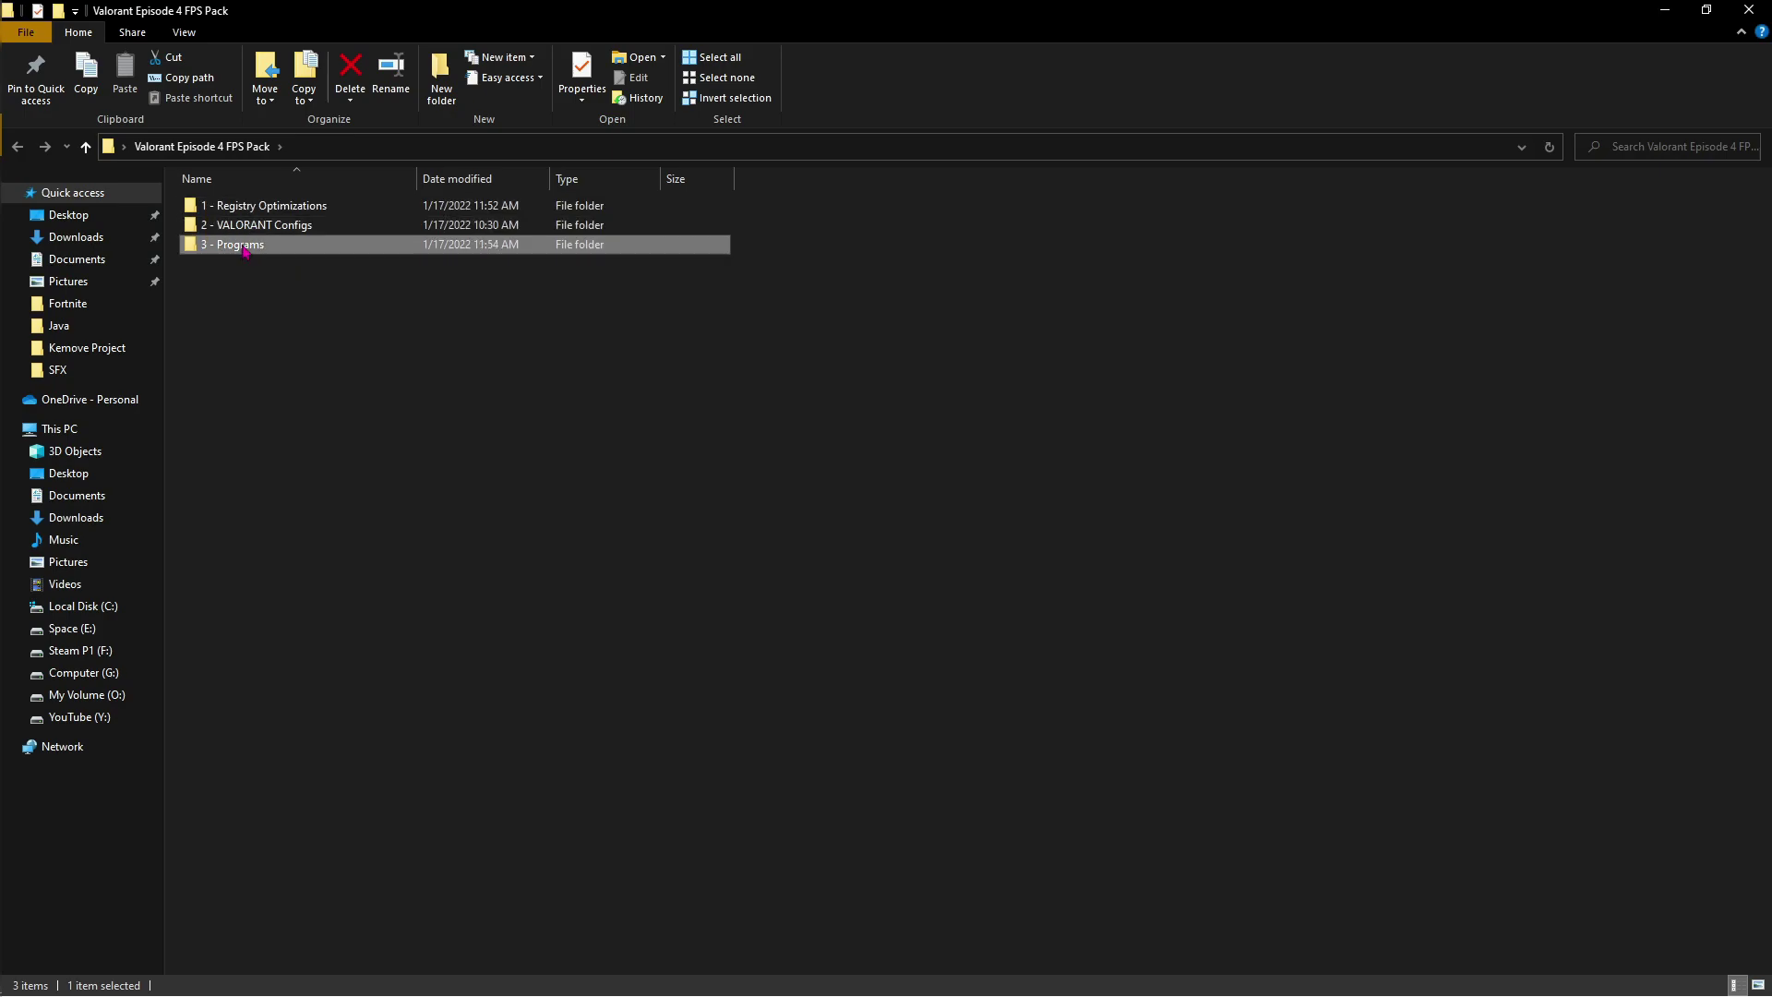
{"action": "double_click", "coordinate": [280, 210]}
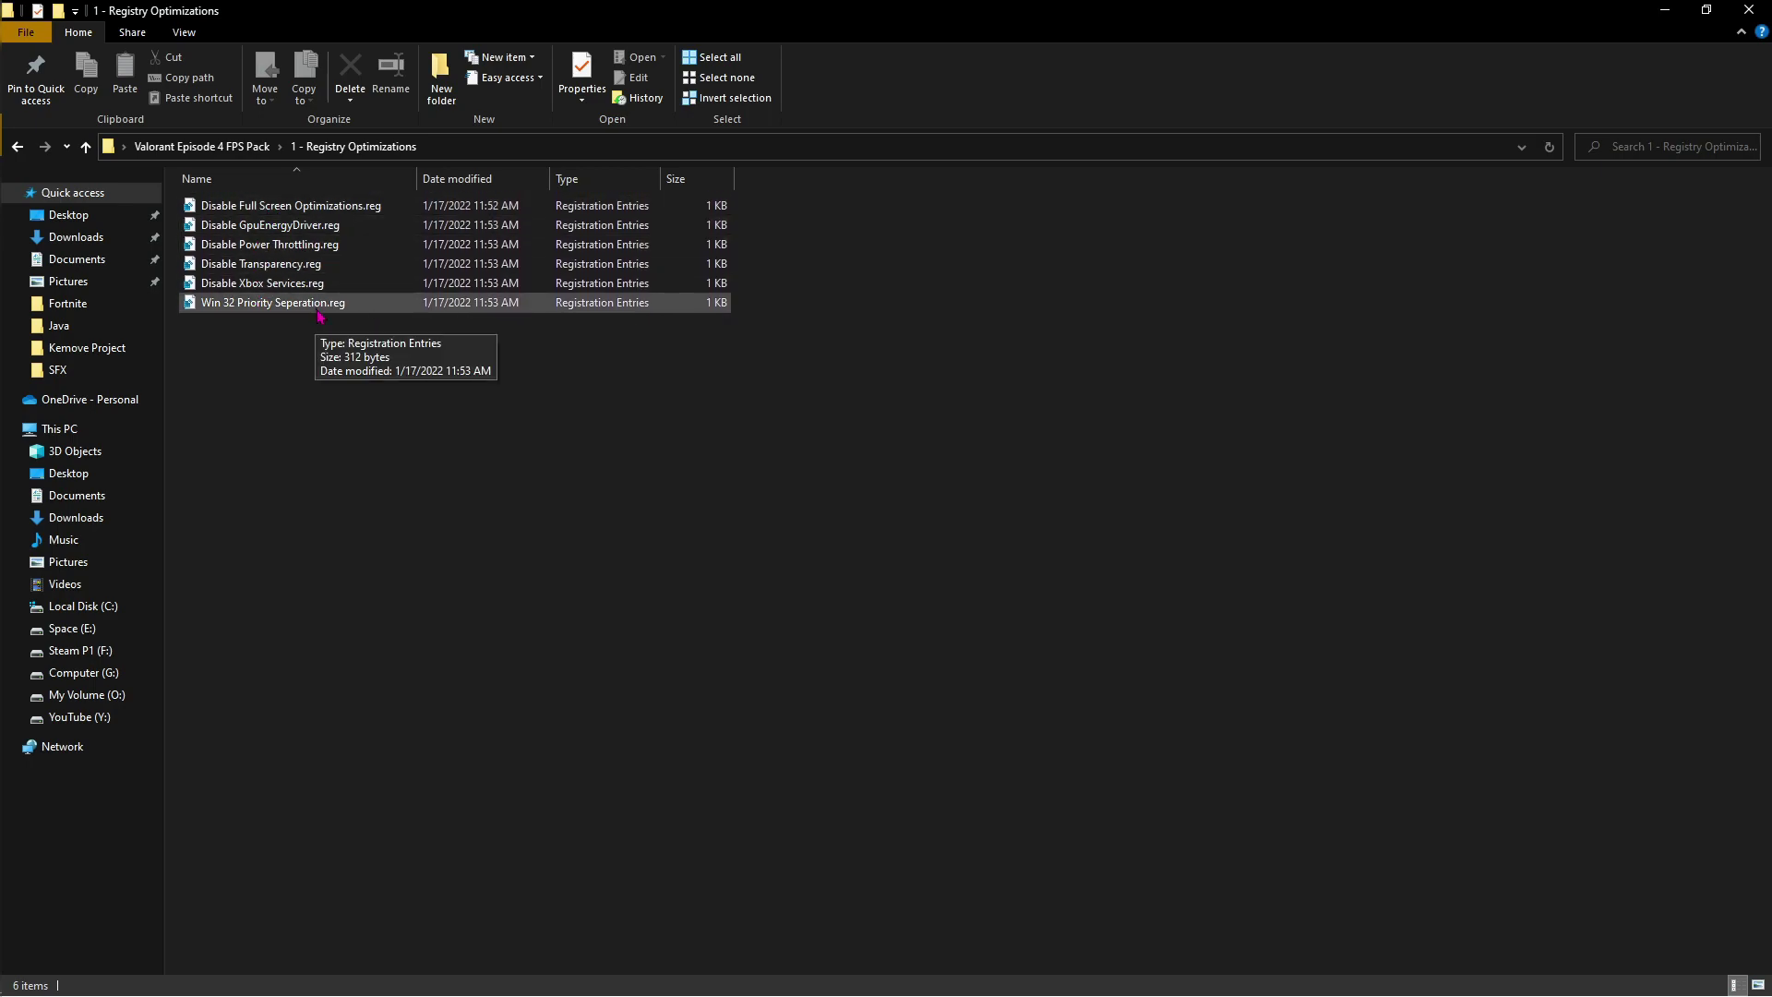
{"action": "left_click", "coordinate": [343, 206]}
{"action": "right_click", "coordinate": [344, 206]}
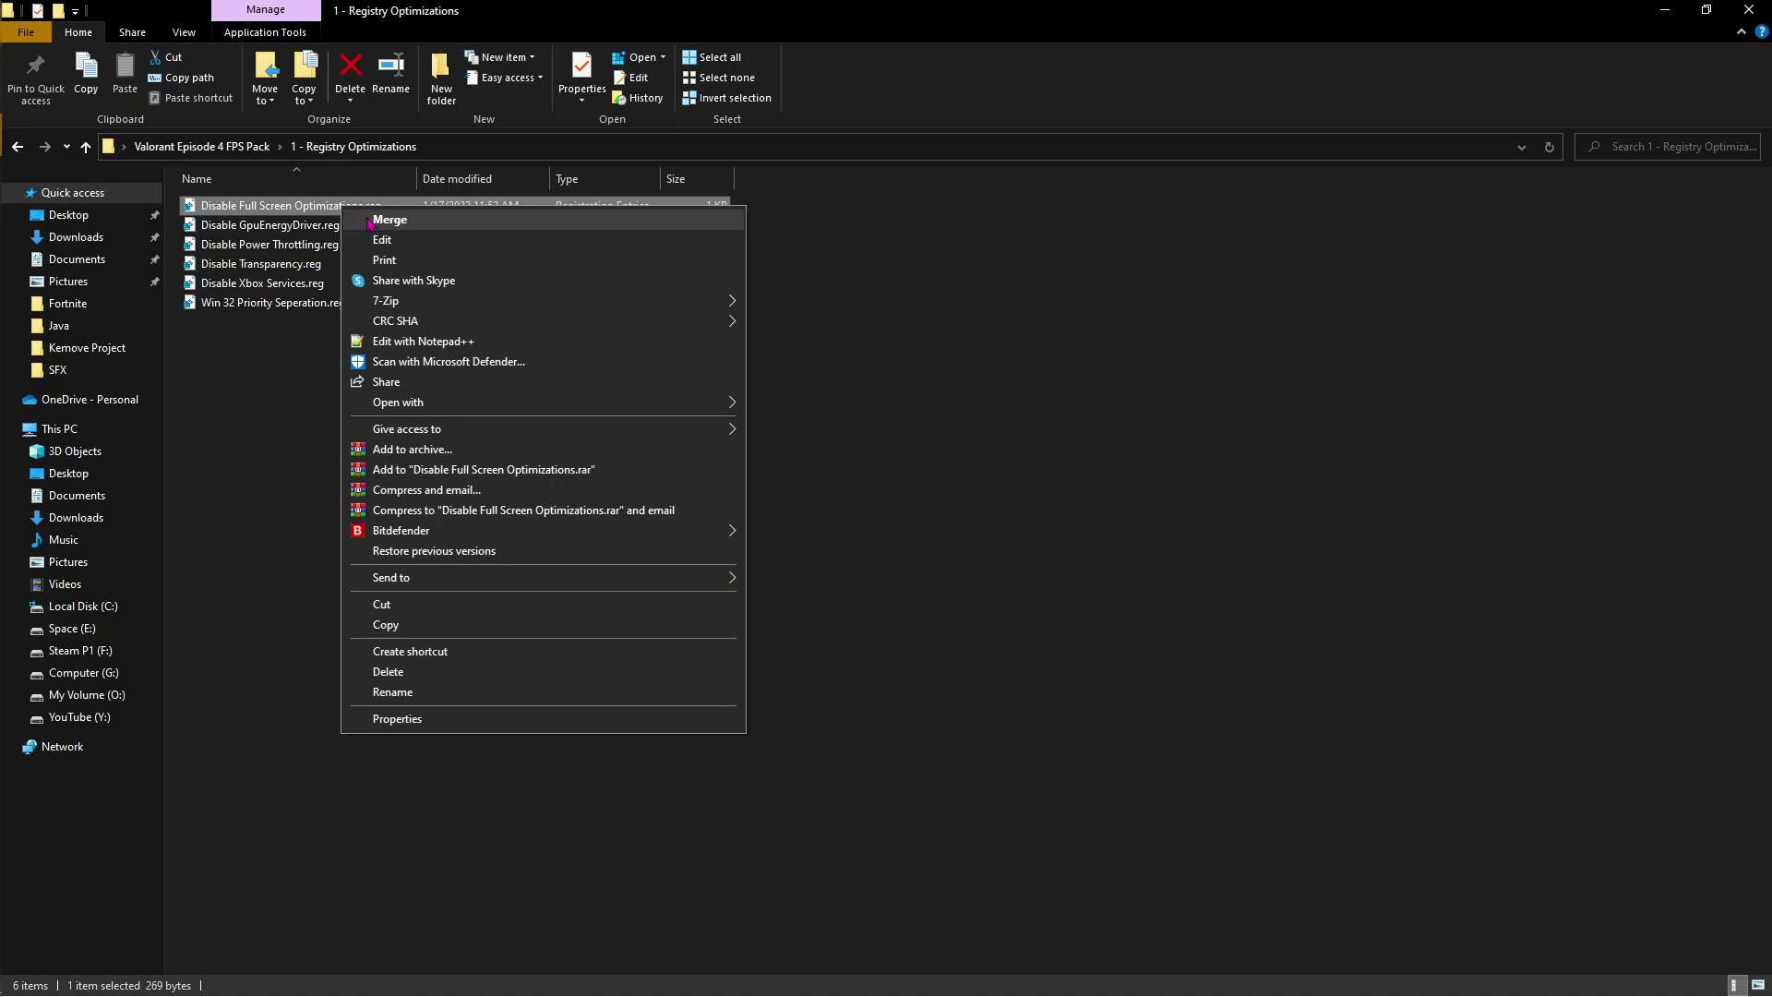
{"action": "left_click", "coordinate": [218, 411]}
{"action": "left_click", "coordinate": [325, 214]}
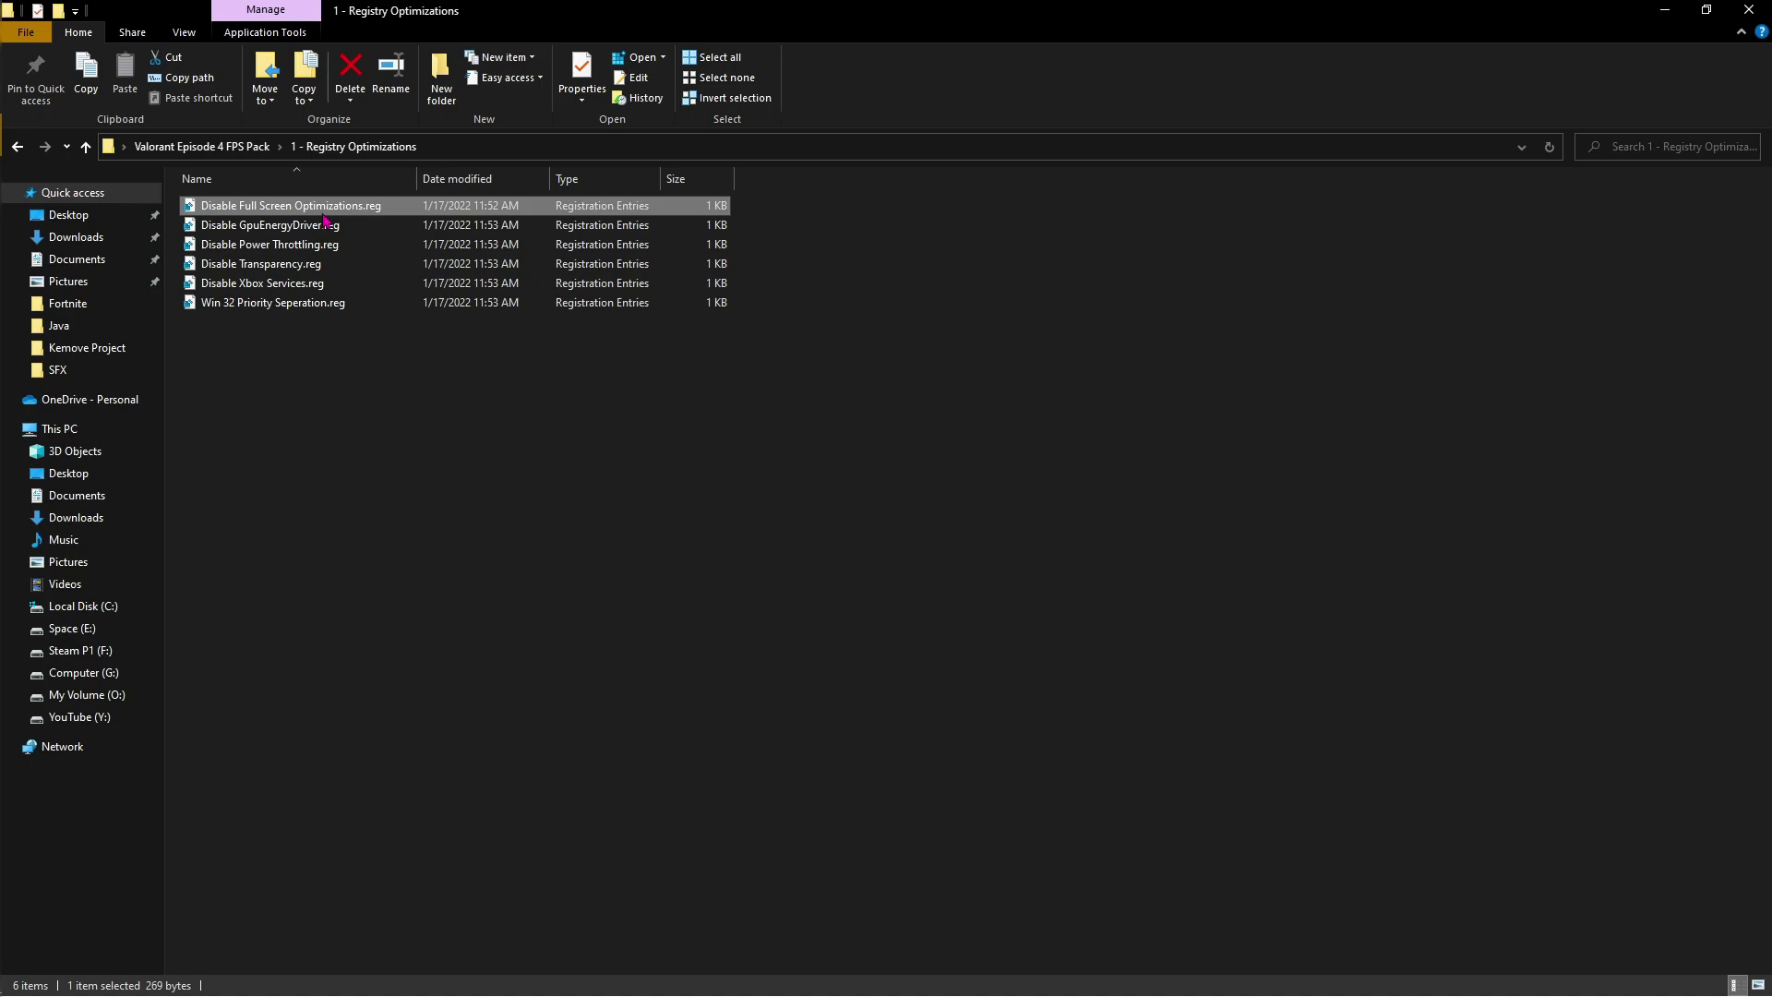
{"action": "left_click", "coordinate": [323, 222]}
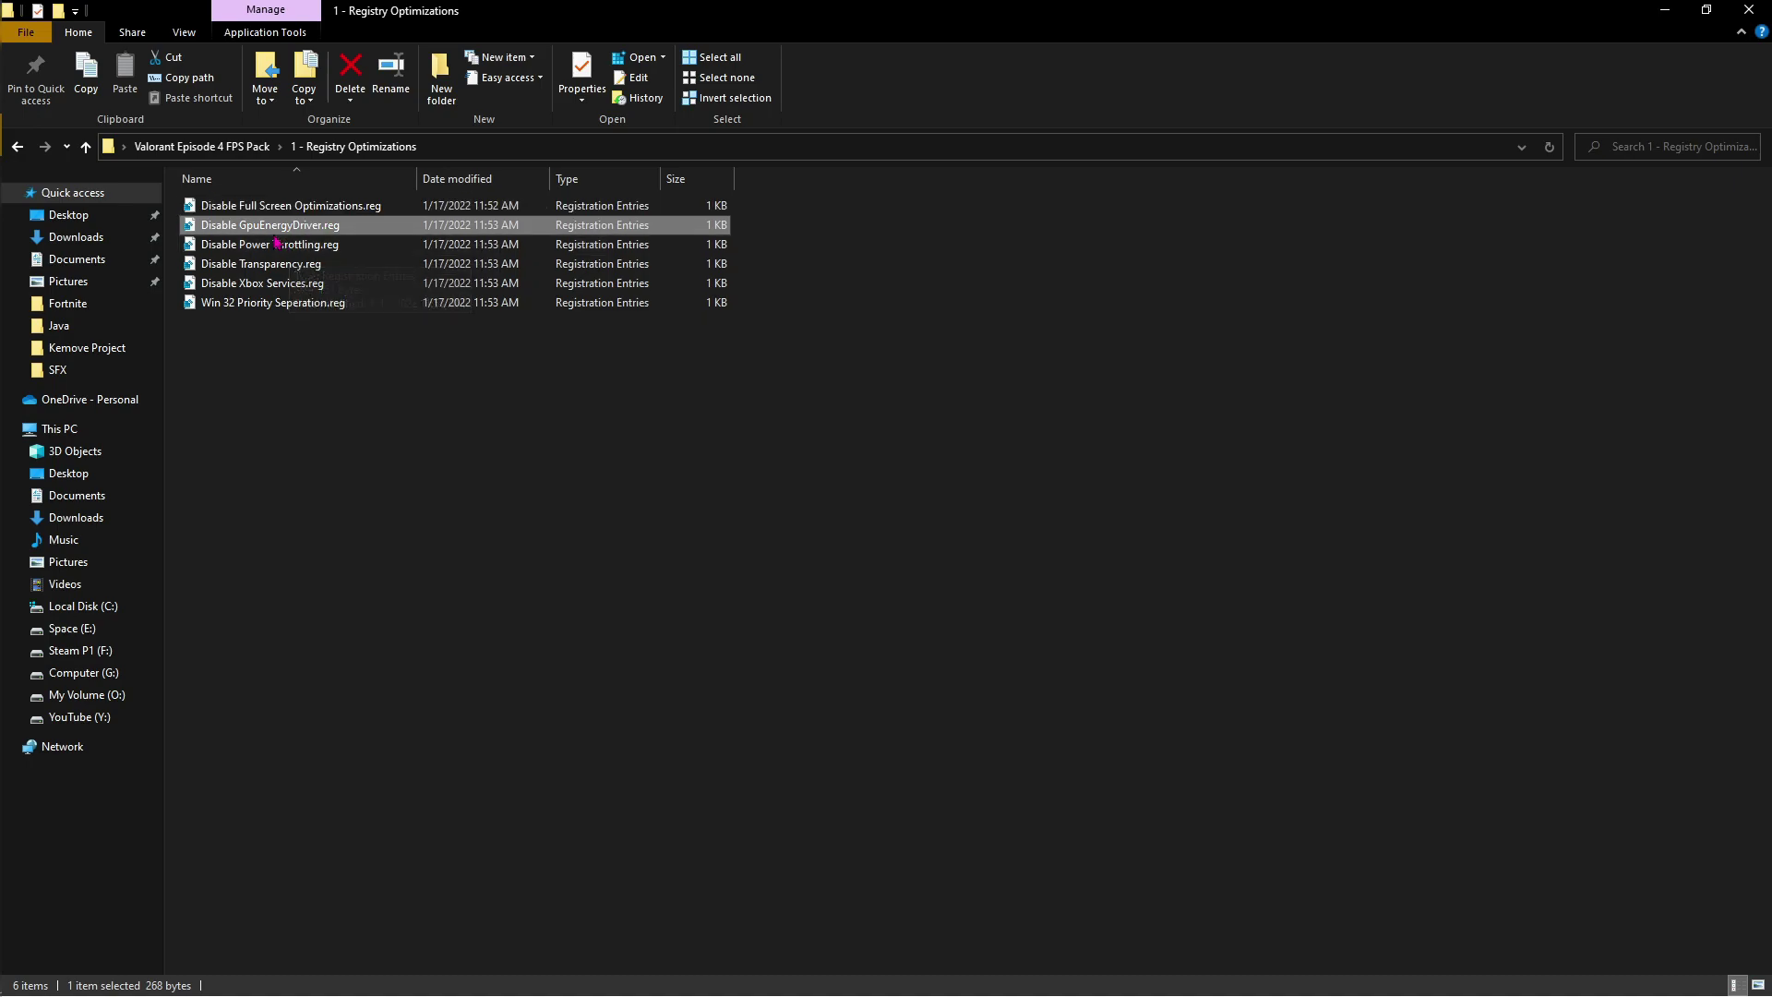
{"action": "left_click", "coordinate": [281, 249]}
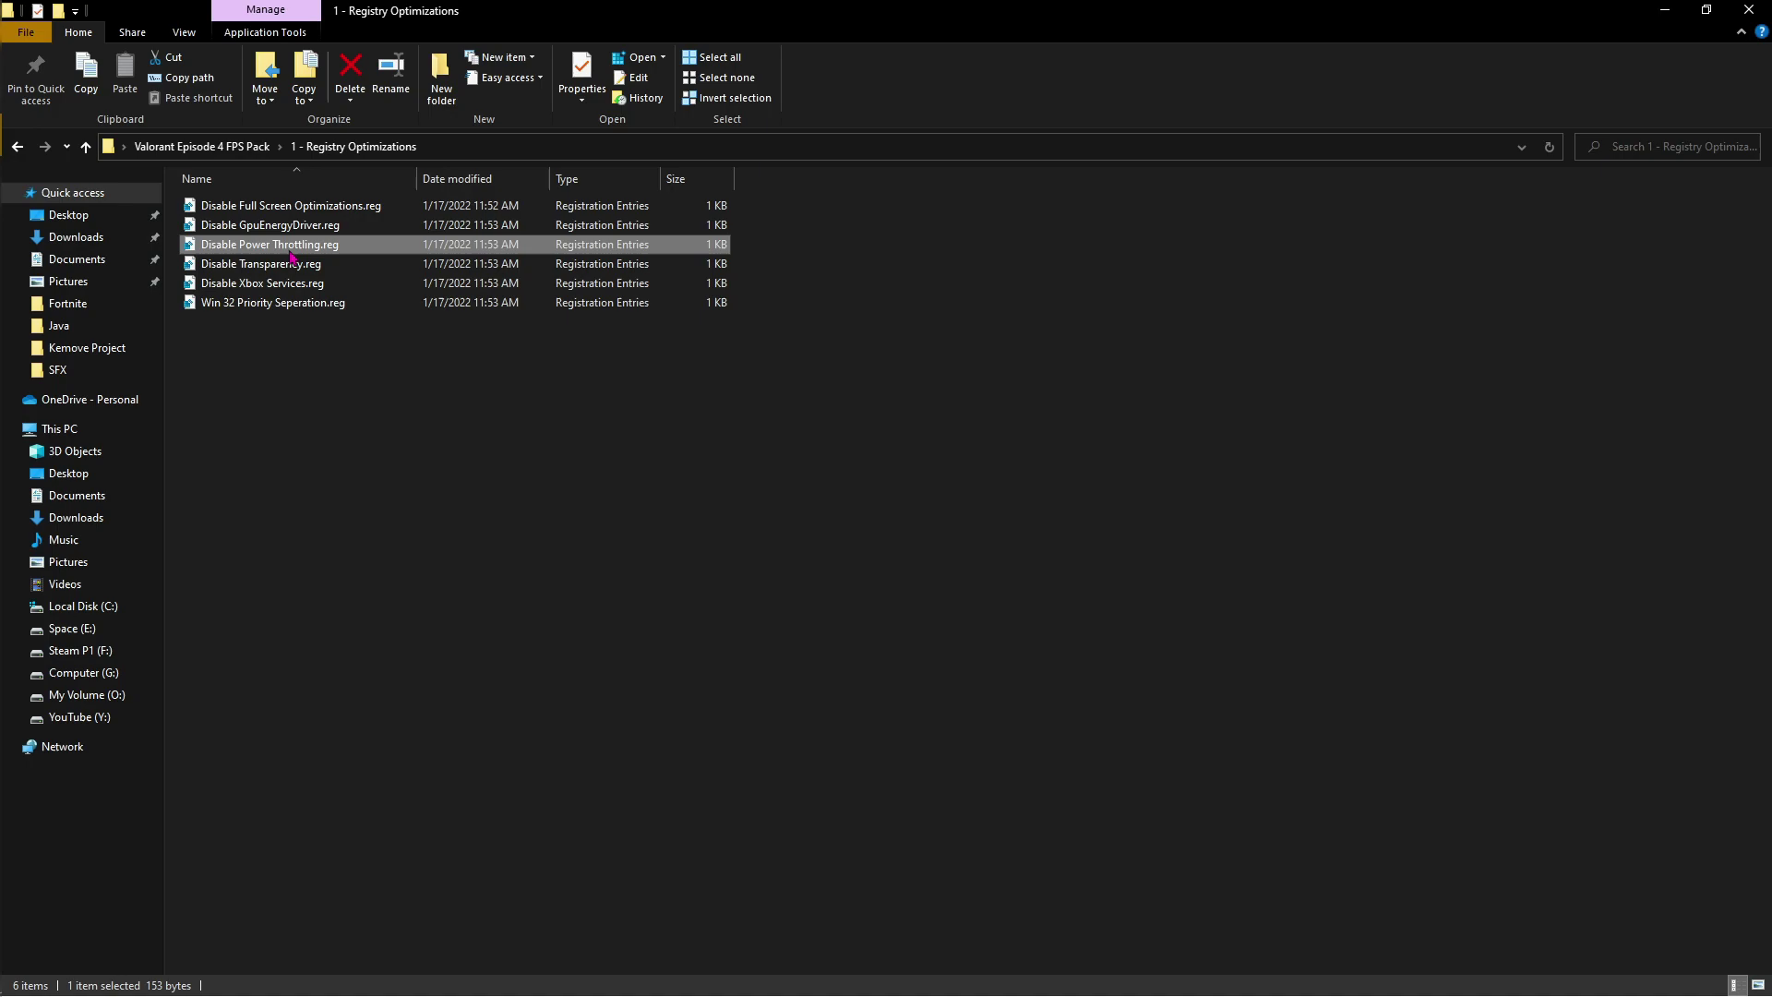
{"action": "left_click", "coordinate": [287, 265]}
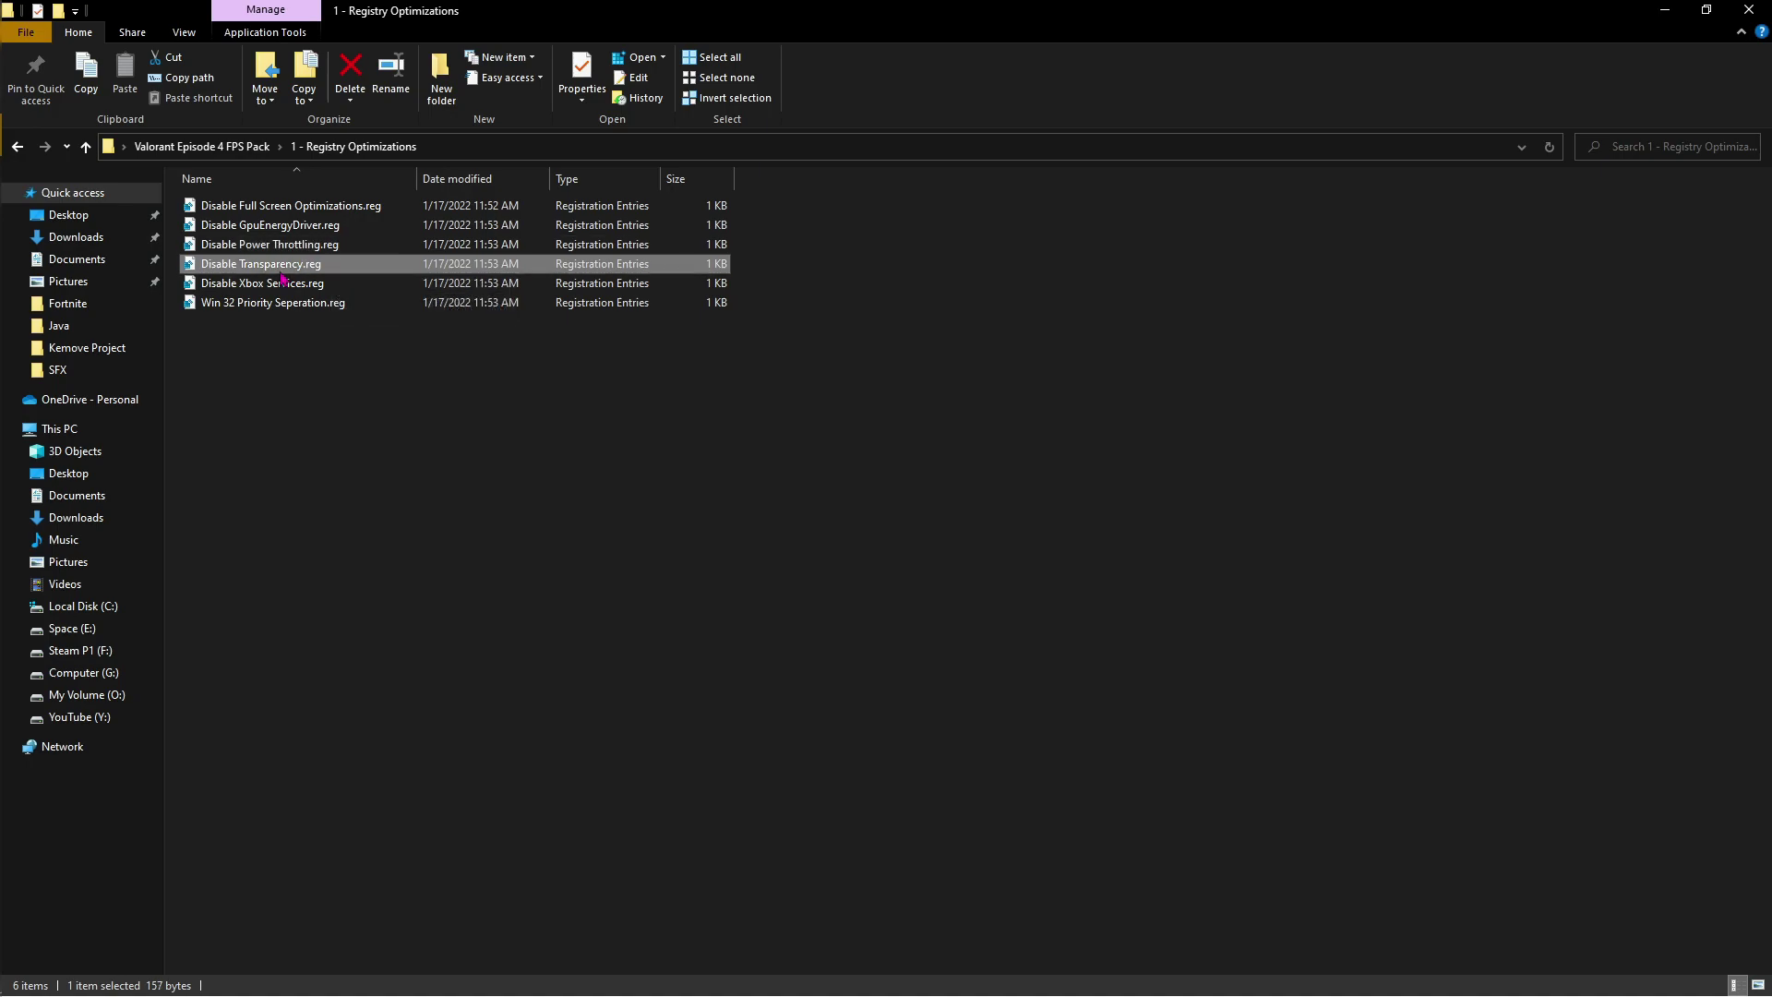
{"action": "left_click", "coordinate": [300, 285]}
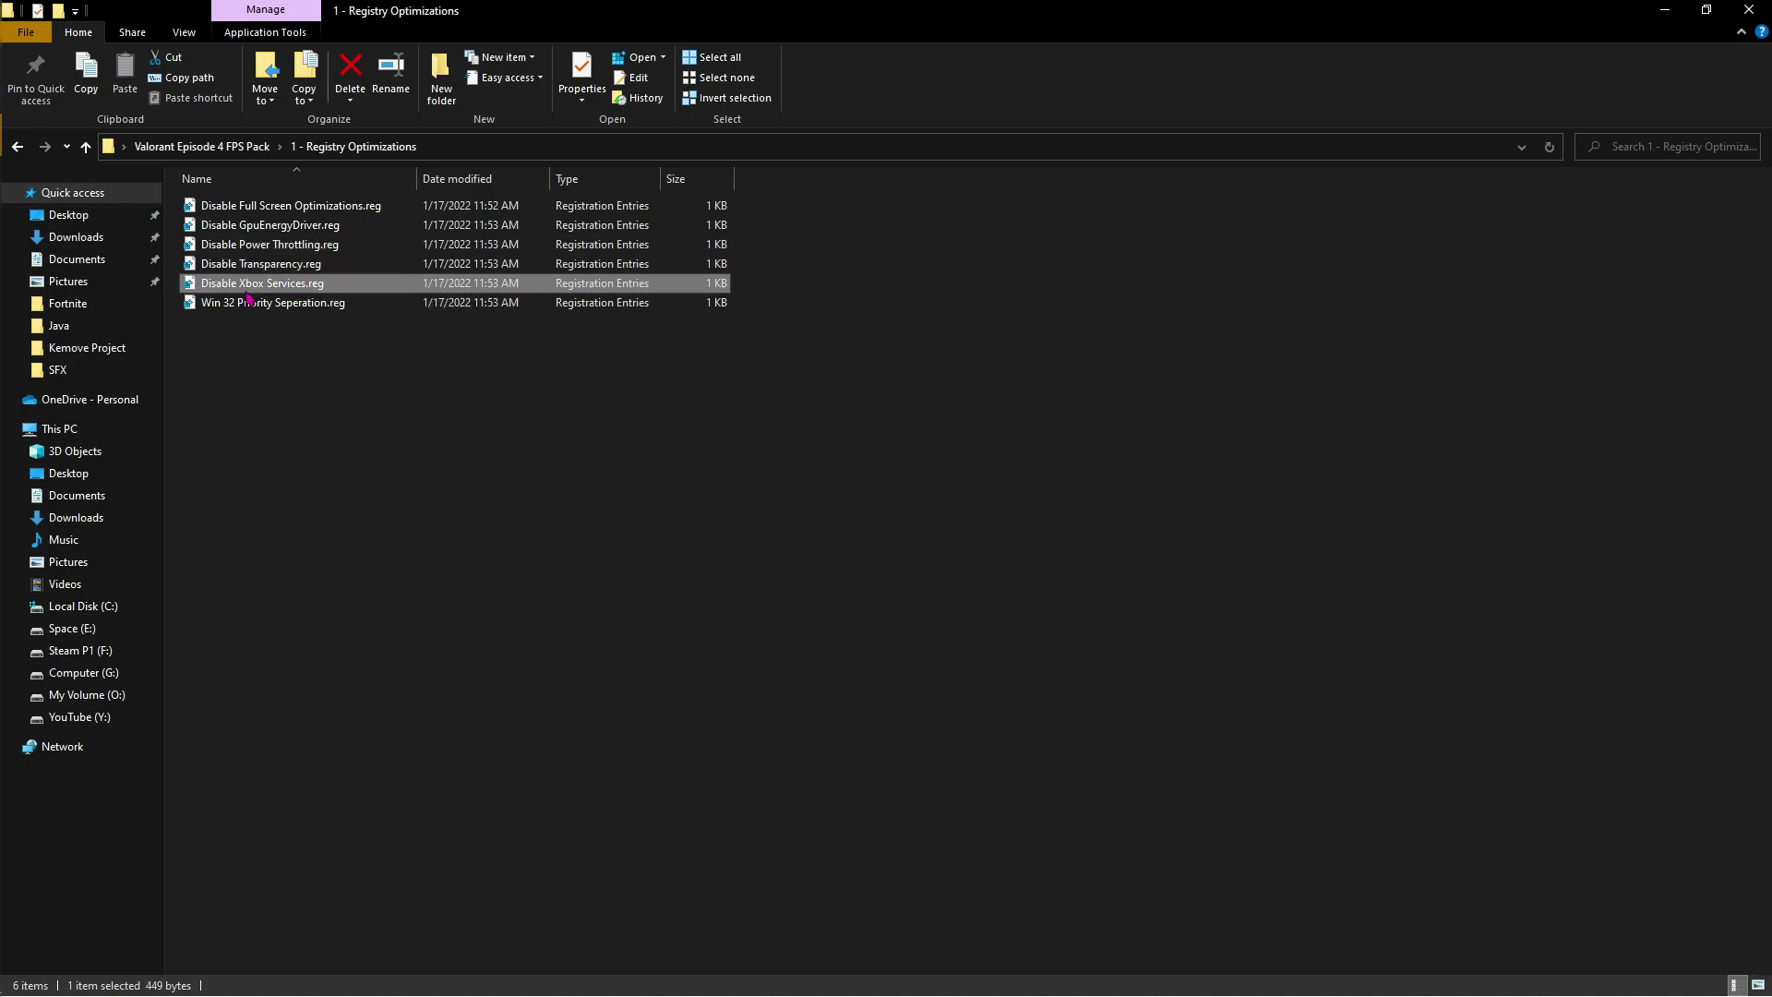
{"action": "left_click", "coordinate": [261, 306]}
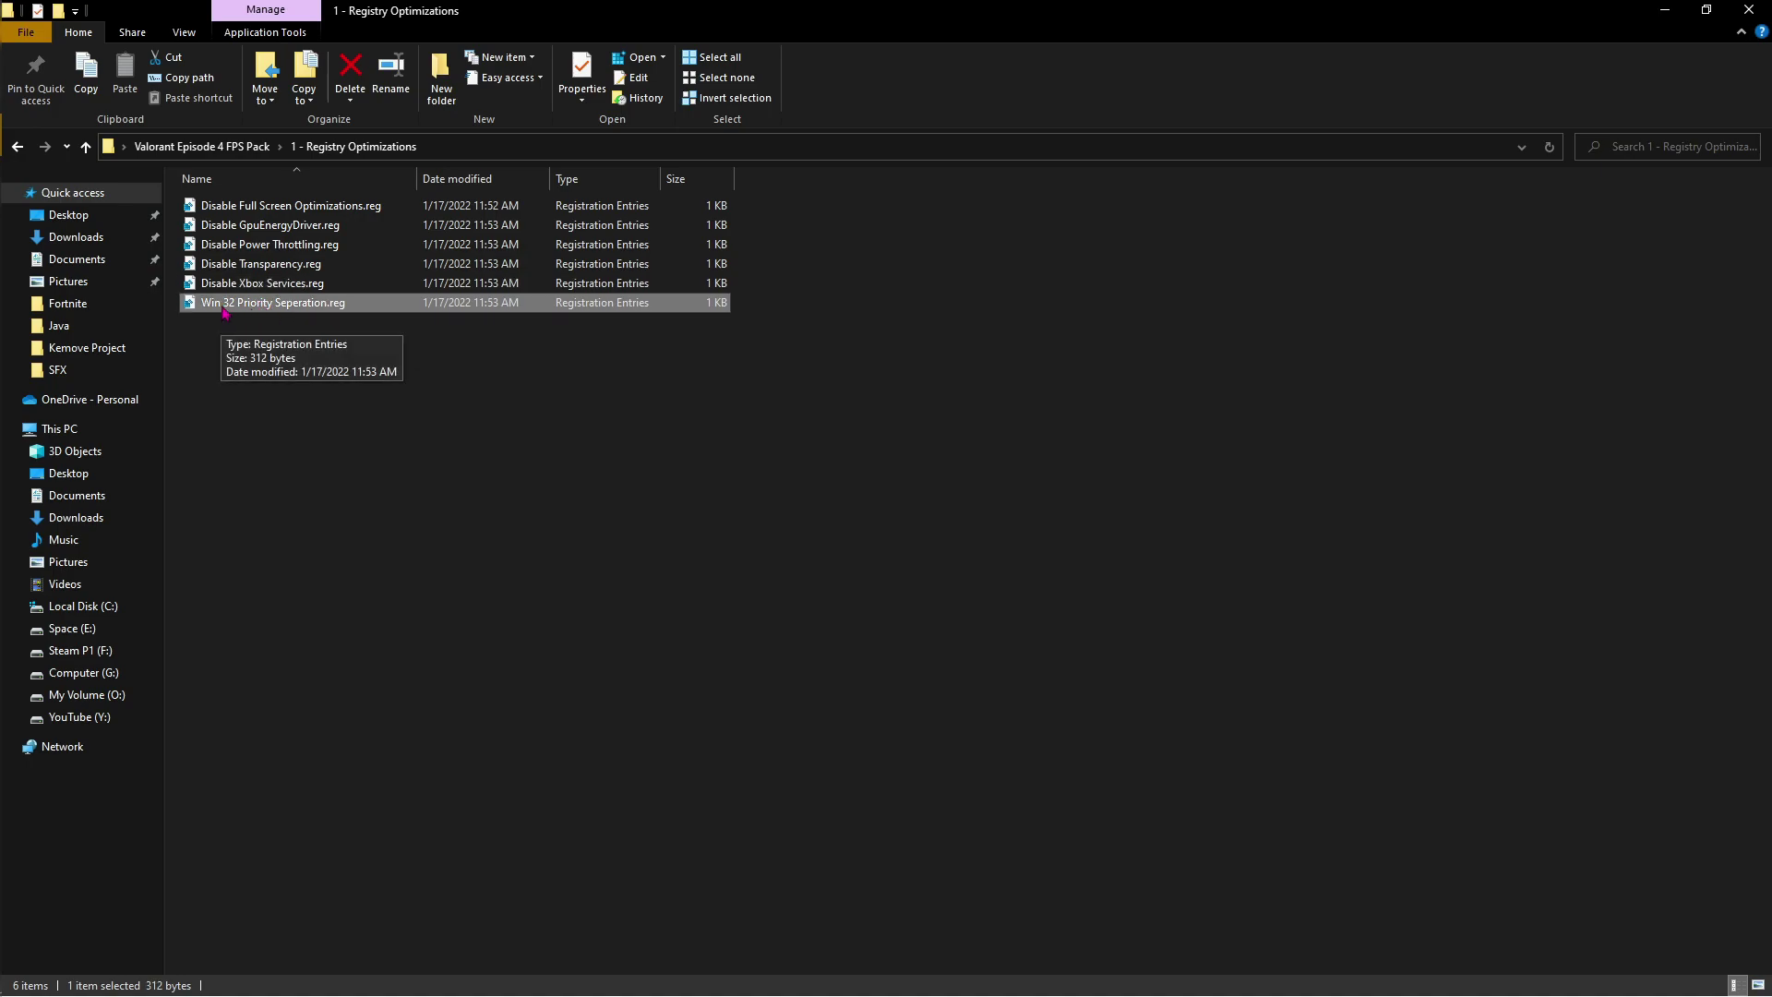
{"action": "left_click", "coordinate": [242, 146]}
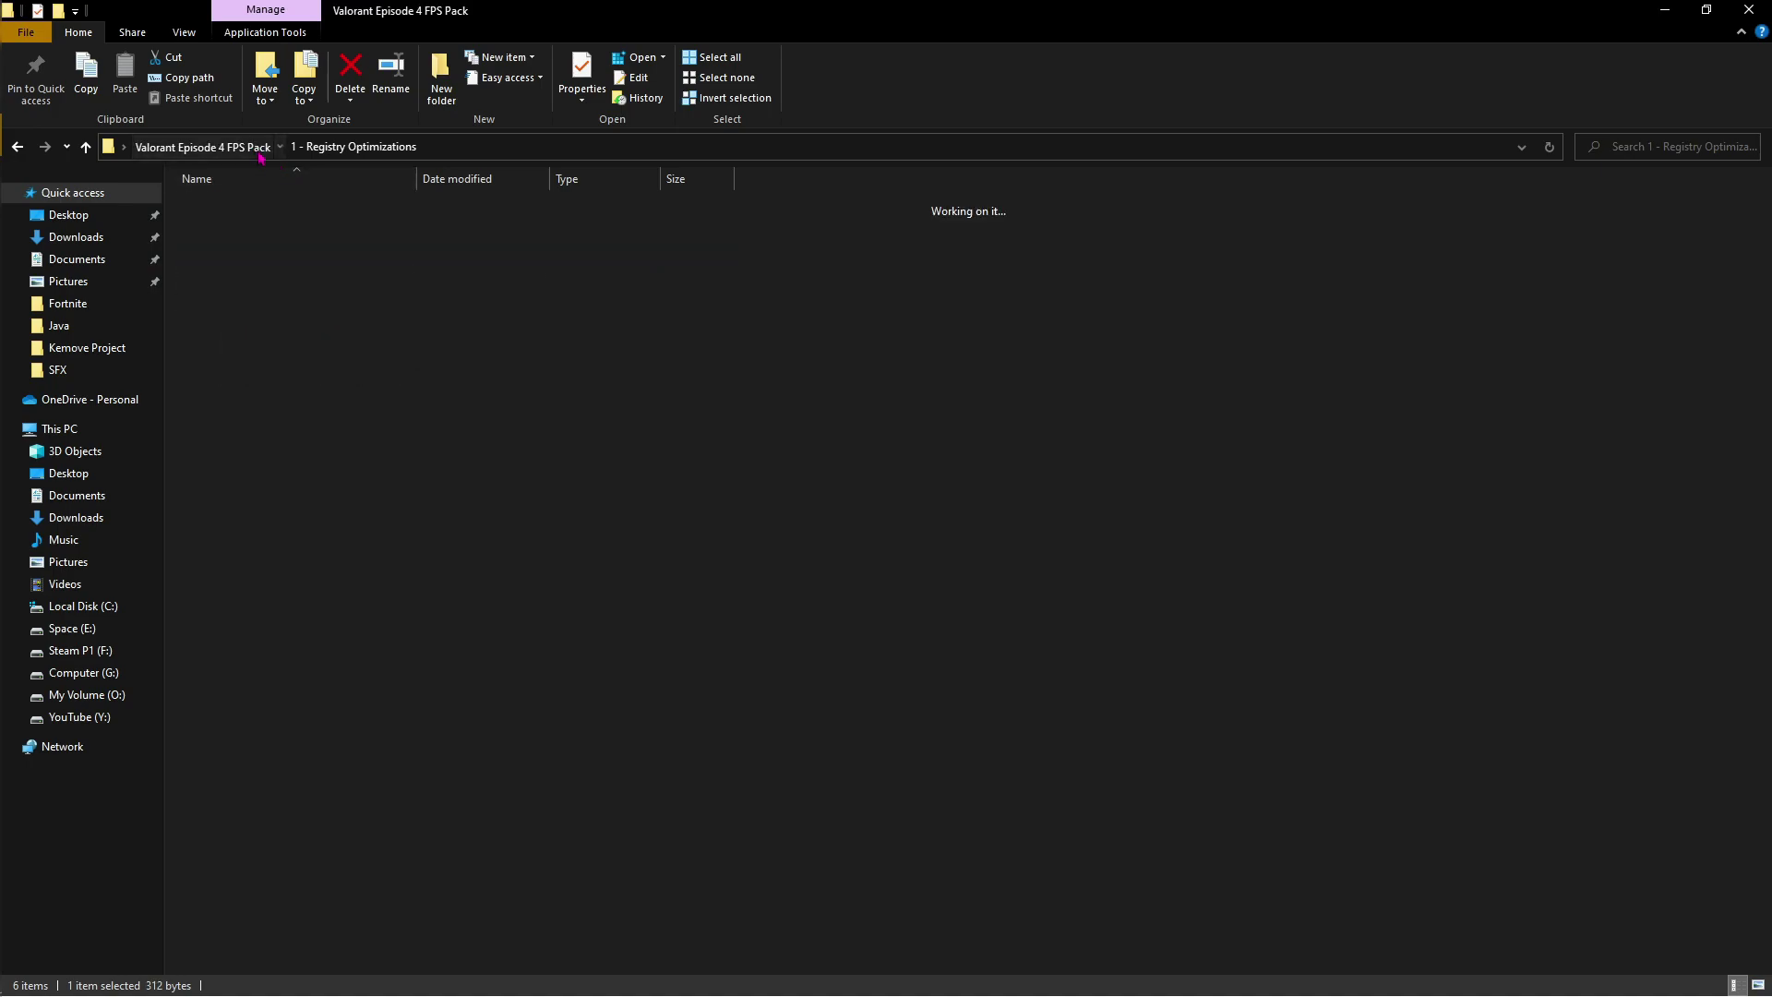
Step: Open 2 - VALORANT Configs and peek inside the 4. Default and 1. Ultra low end pc presets
{"action": "double_click", "coordinate": [247, 226]}
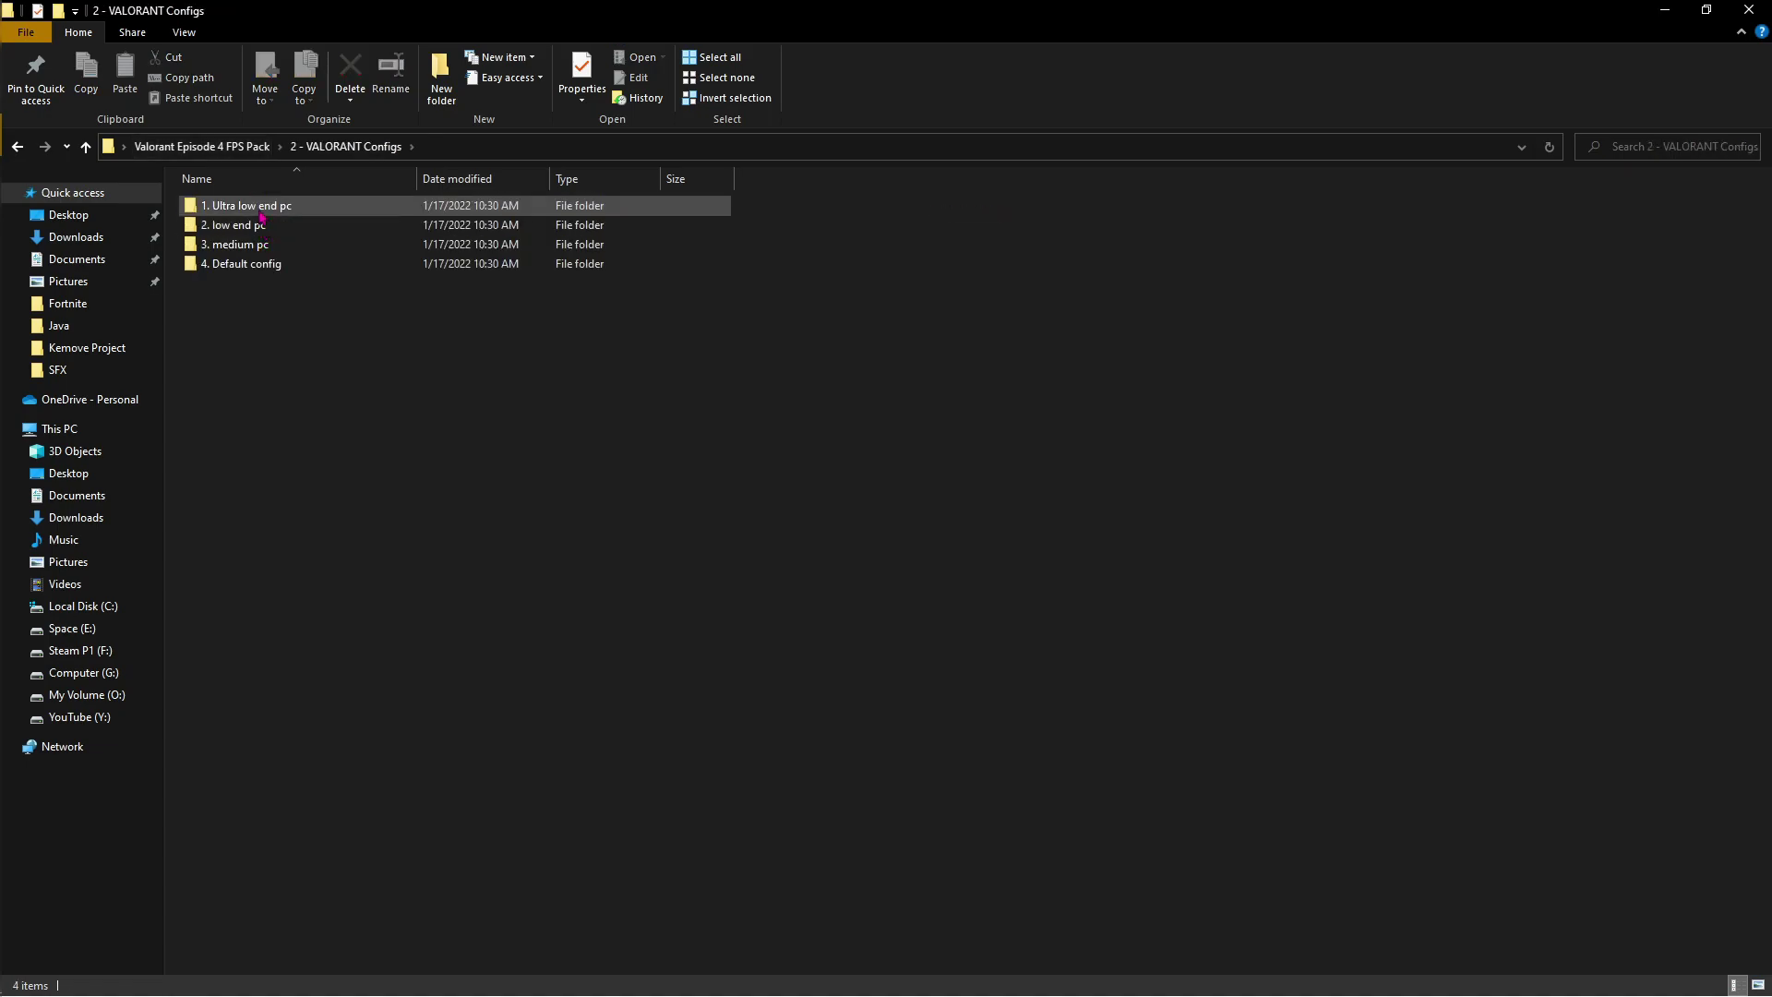
{"action": "left_click", "coordinate": [249, 267]}
{"action": "double_click", "coordinate": [250, 268]}
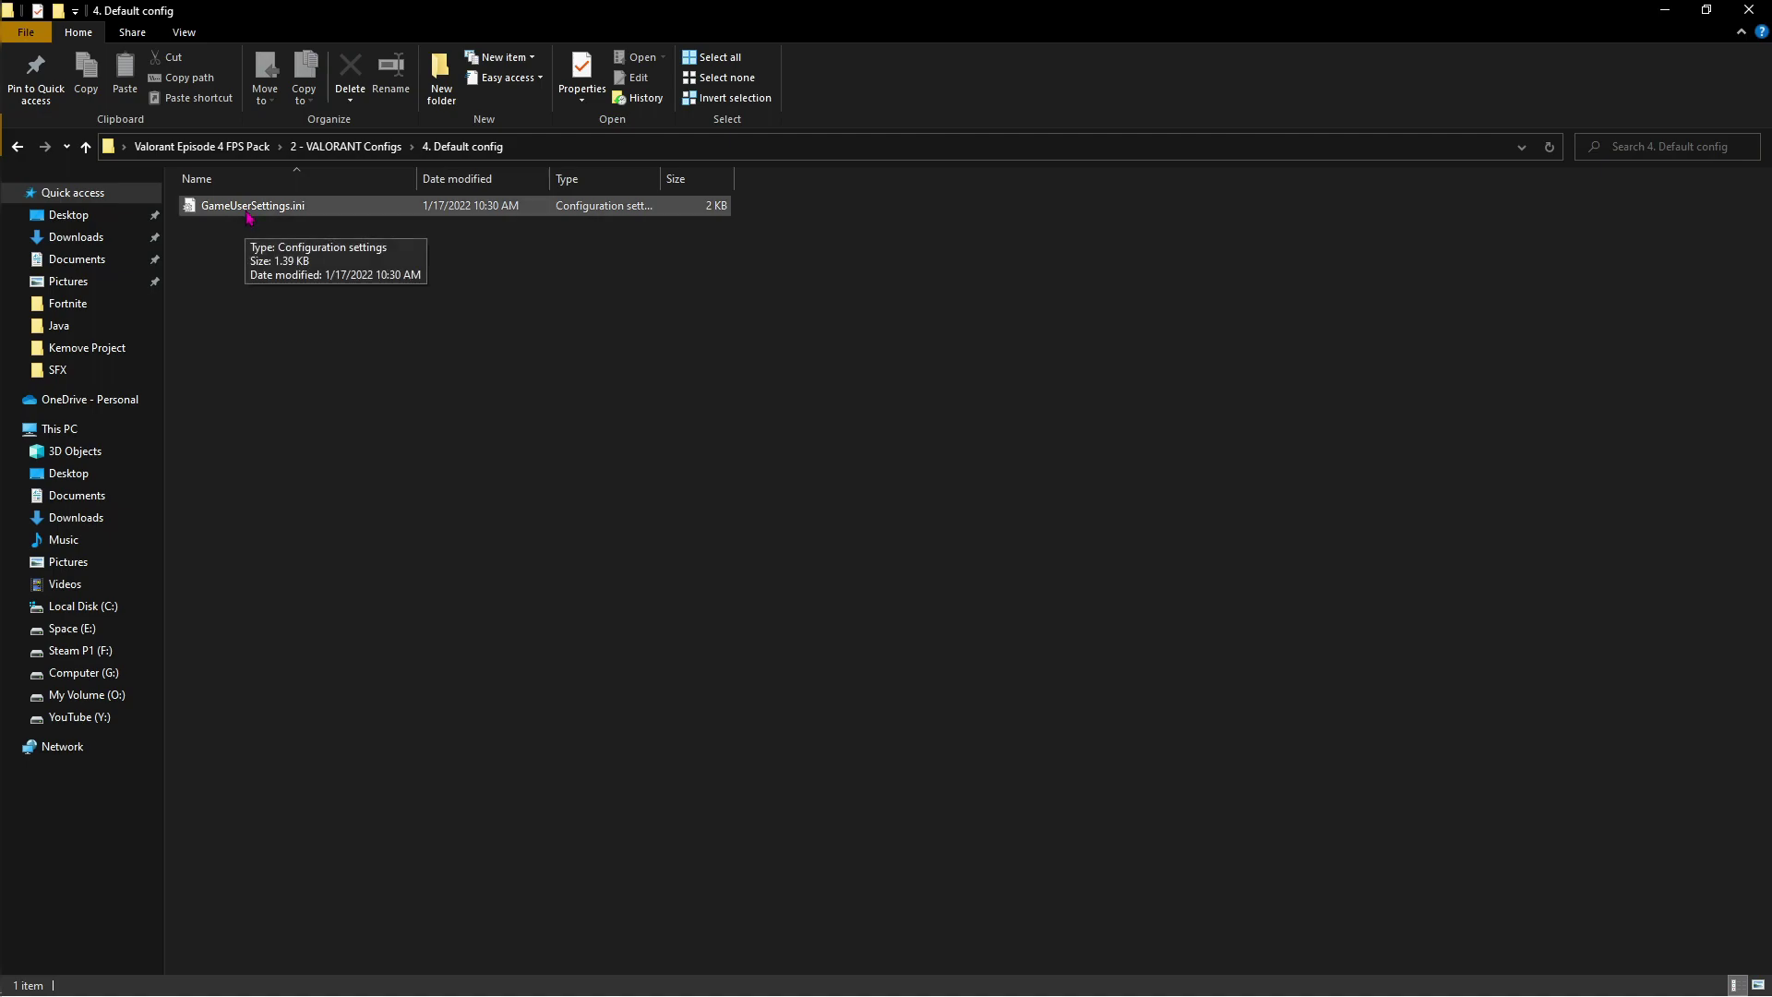
{"action": "left_click", "coordinate": [346, 147]}
{"action": "left_click", "coordinate": [243, 211]}
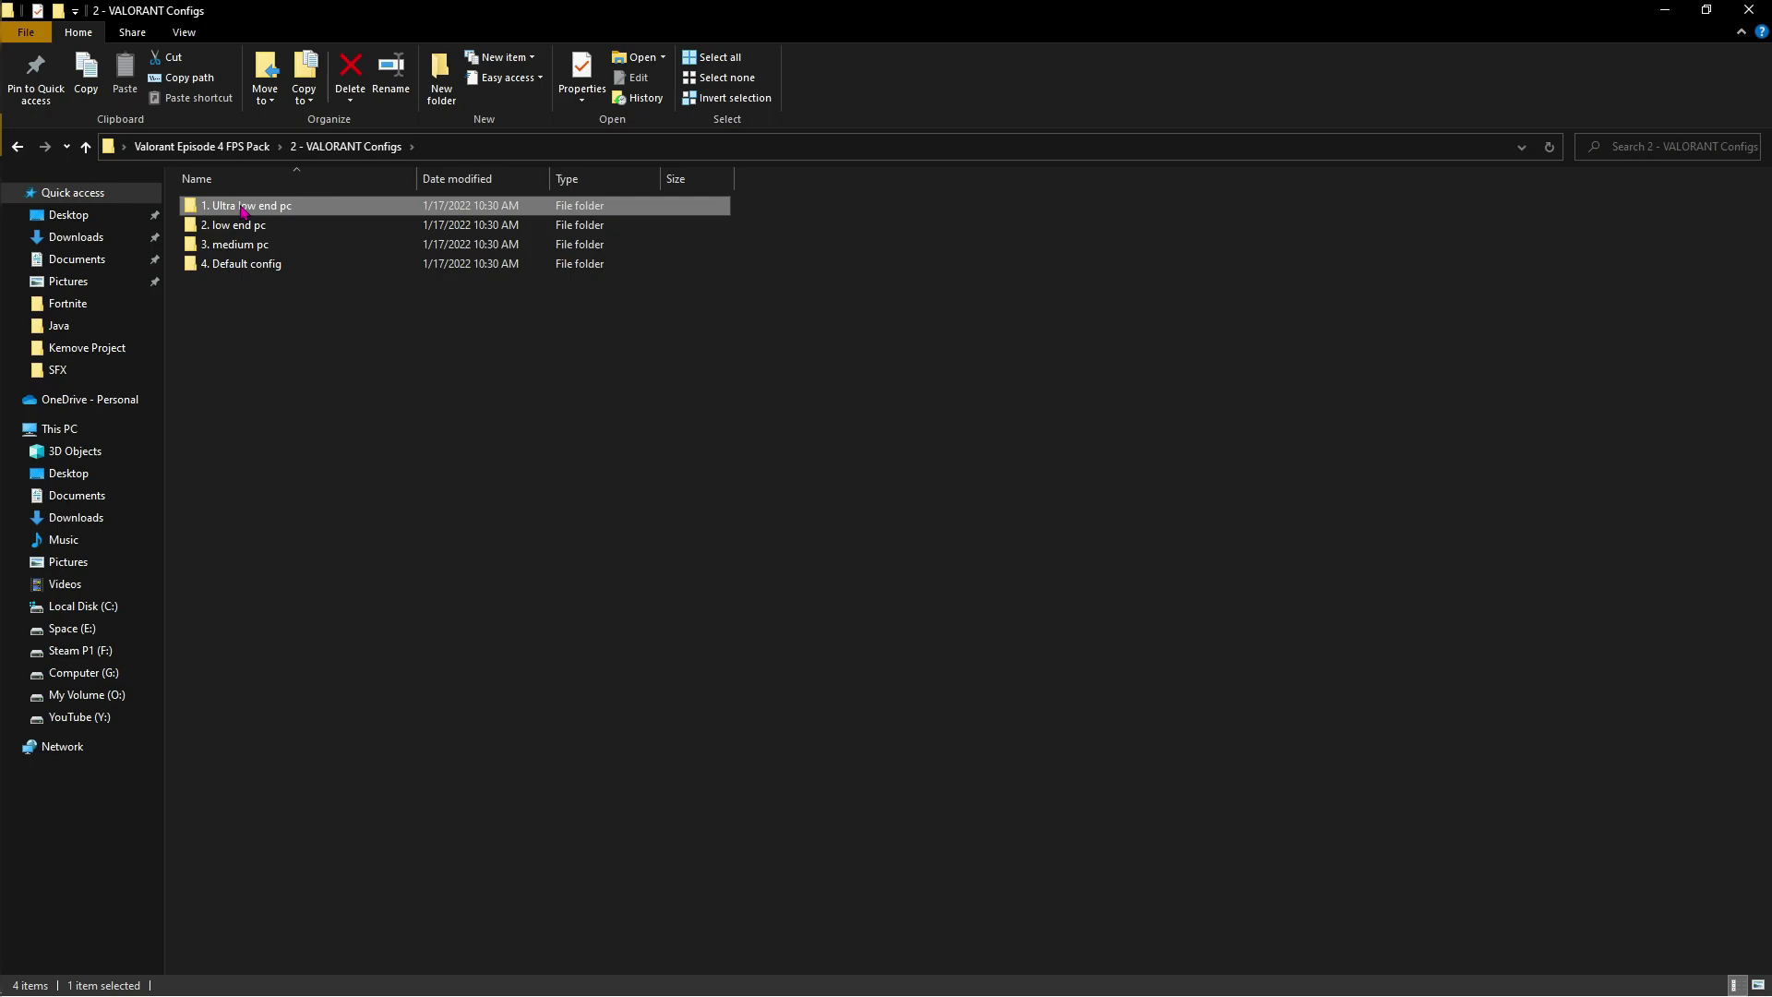
{"action": "double_click", "coordinate": [242, 209]}
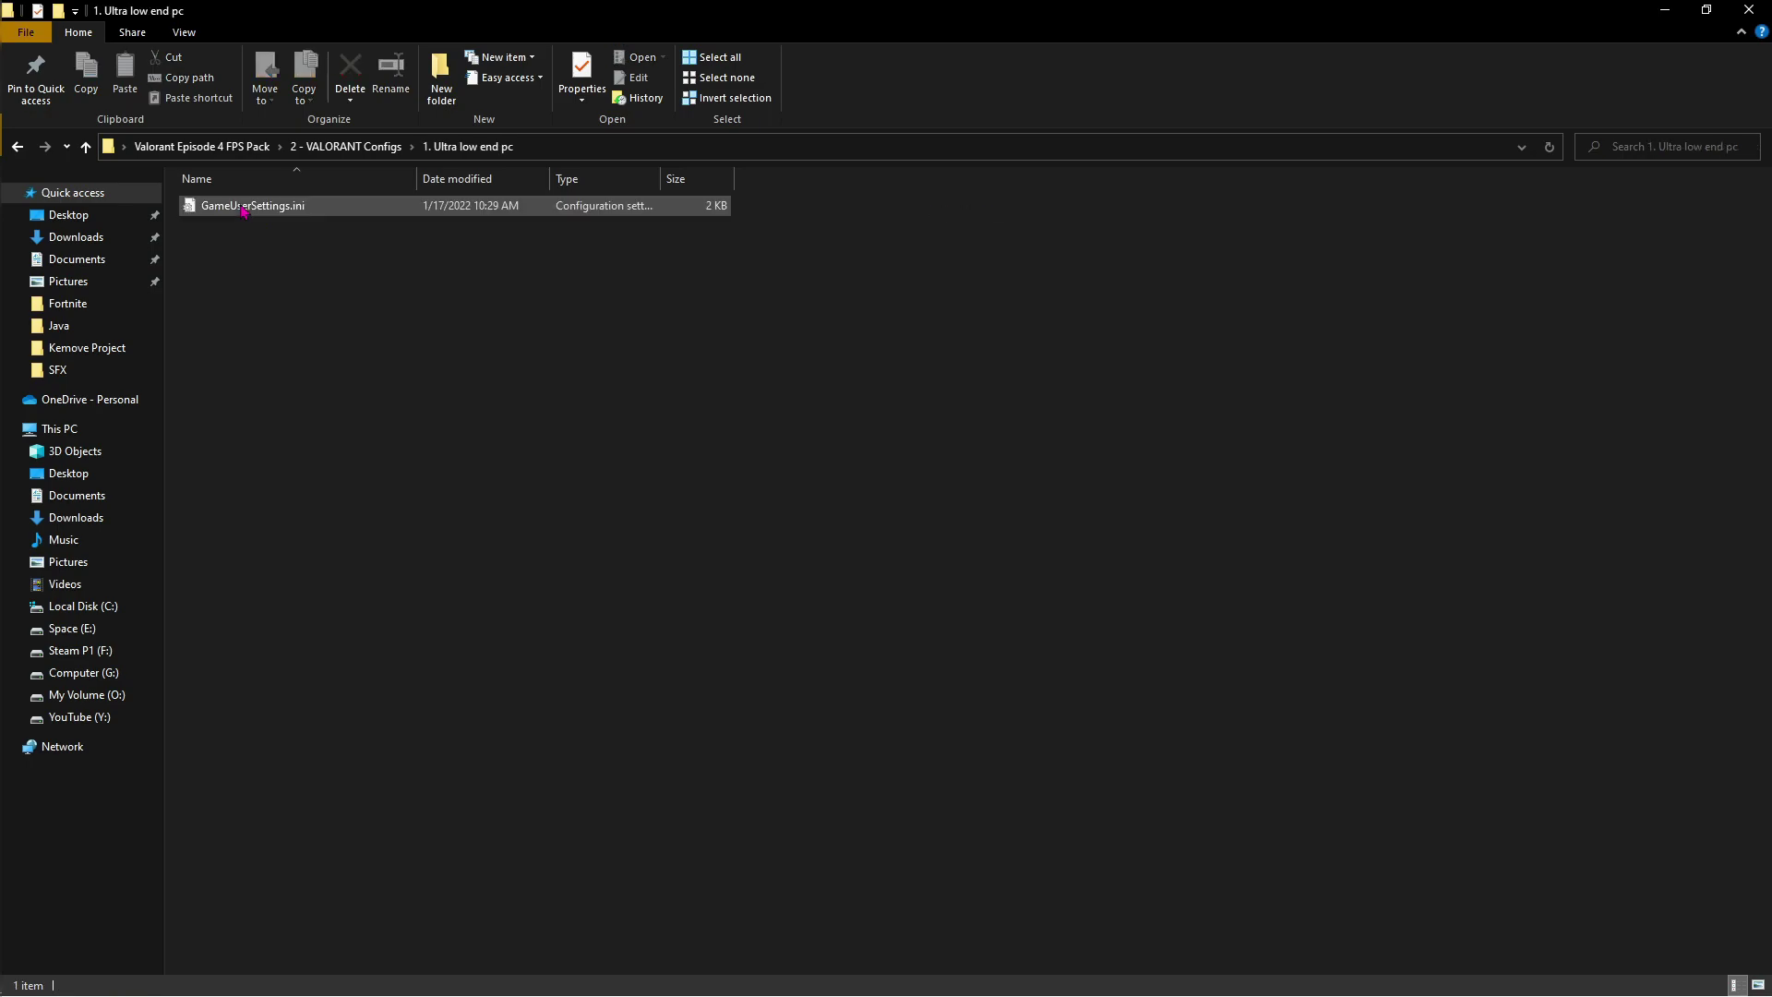
{"action": "left_click", "coordinate": [346, 147]}
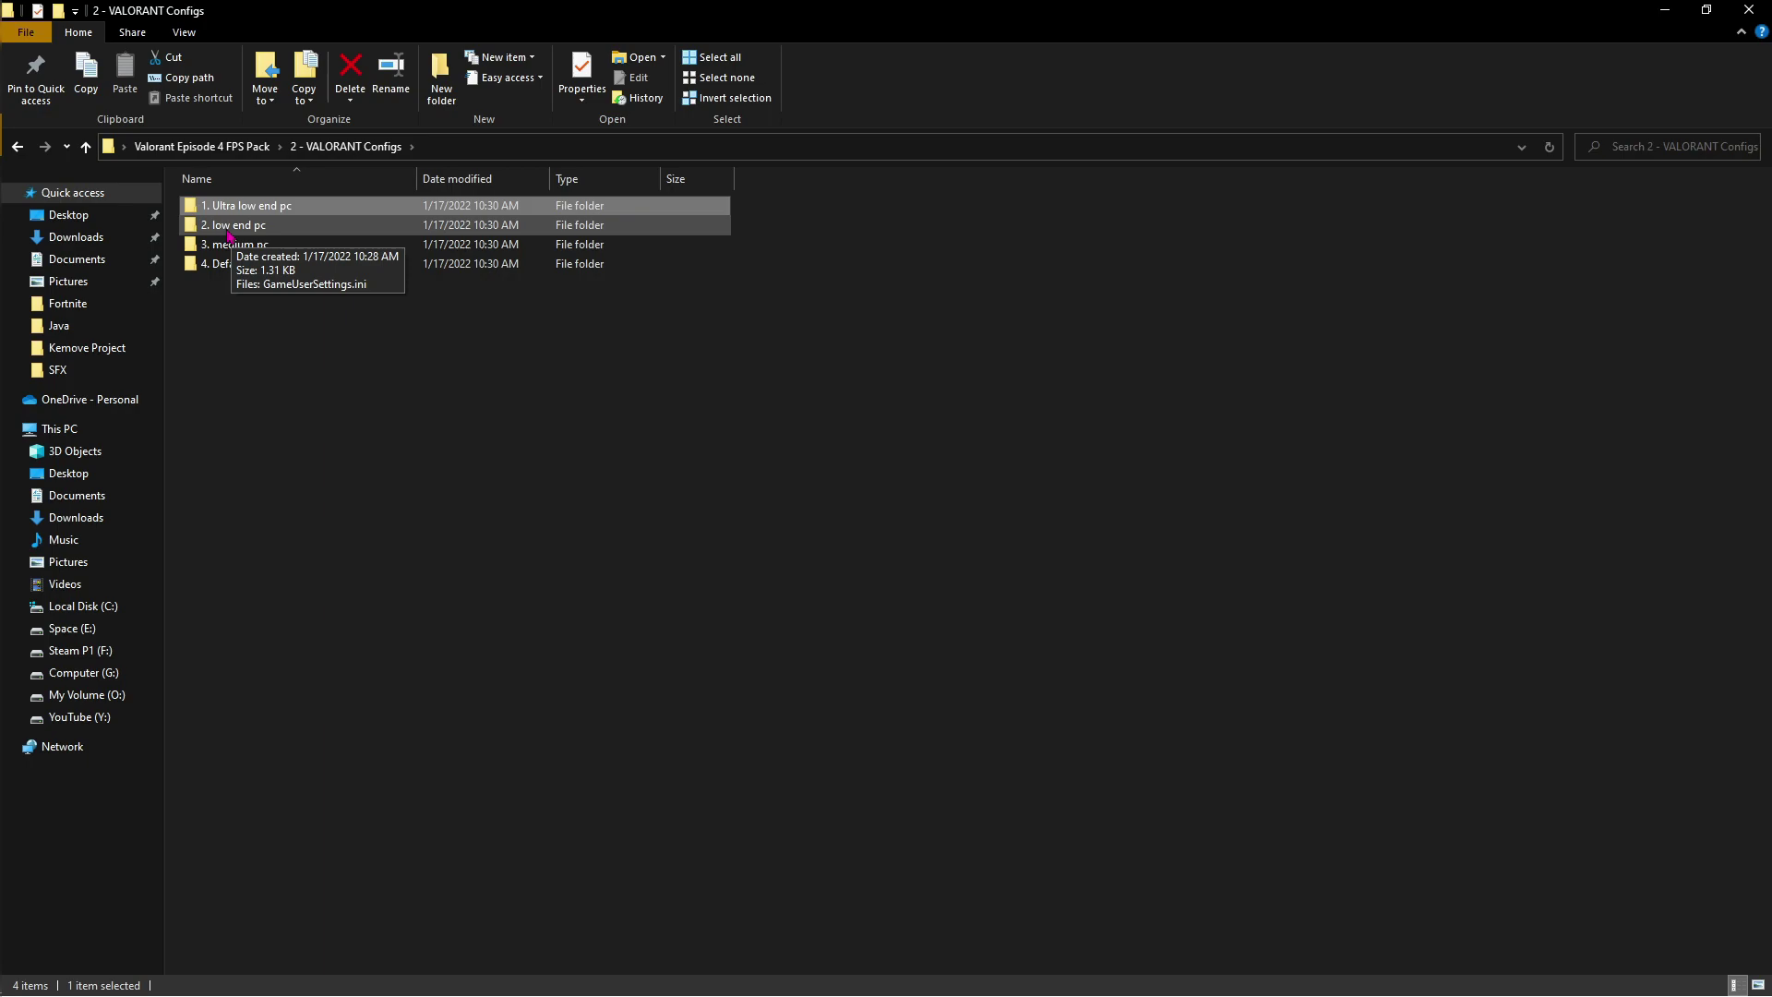
Step: Compare the low and medium presets, then open 1. Ultra low end pc and select GameUserSettings.ini
{"action": "left_click", "coordinate": [229, 231]}
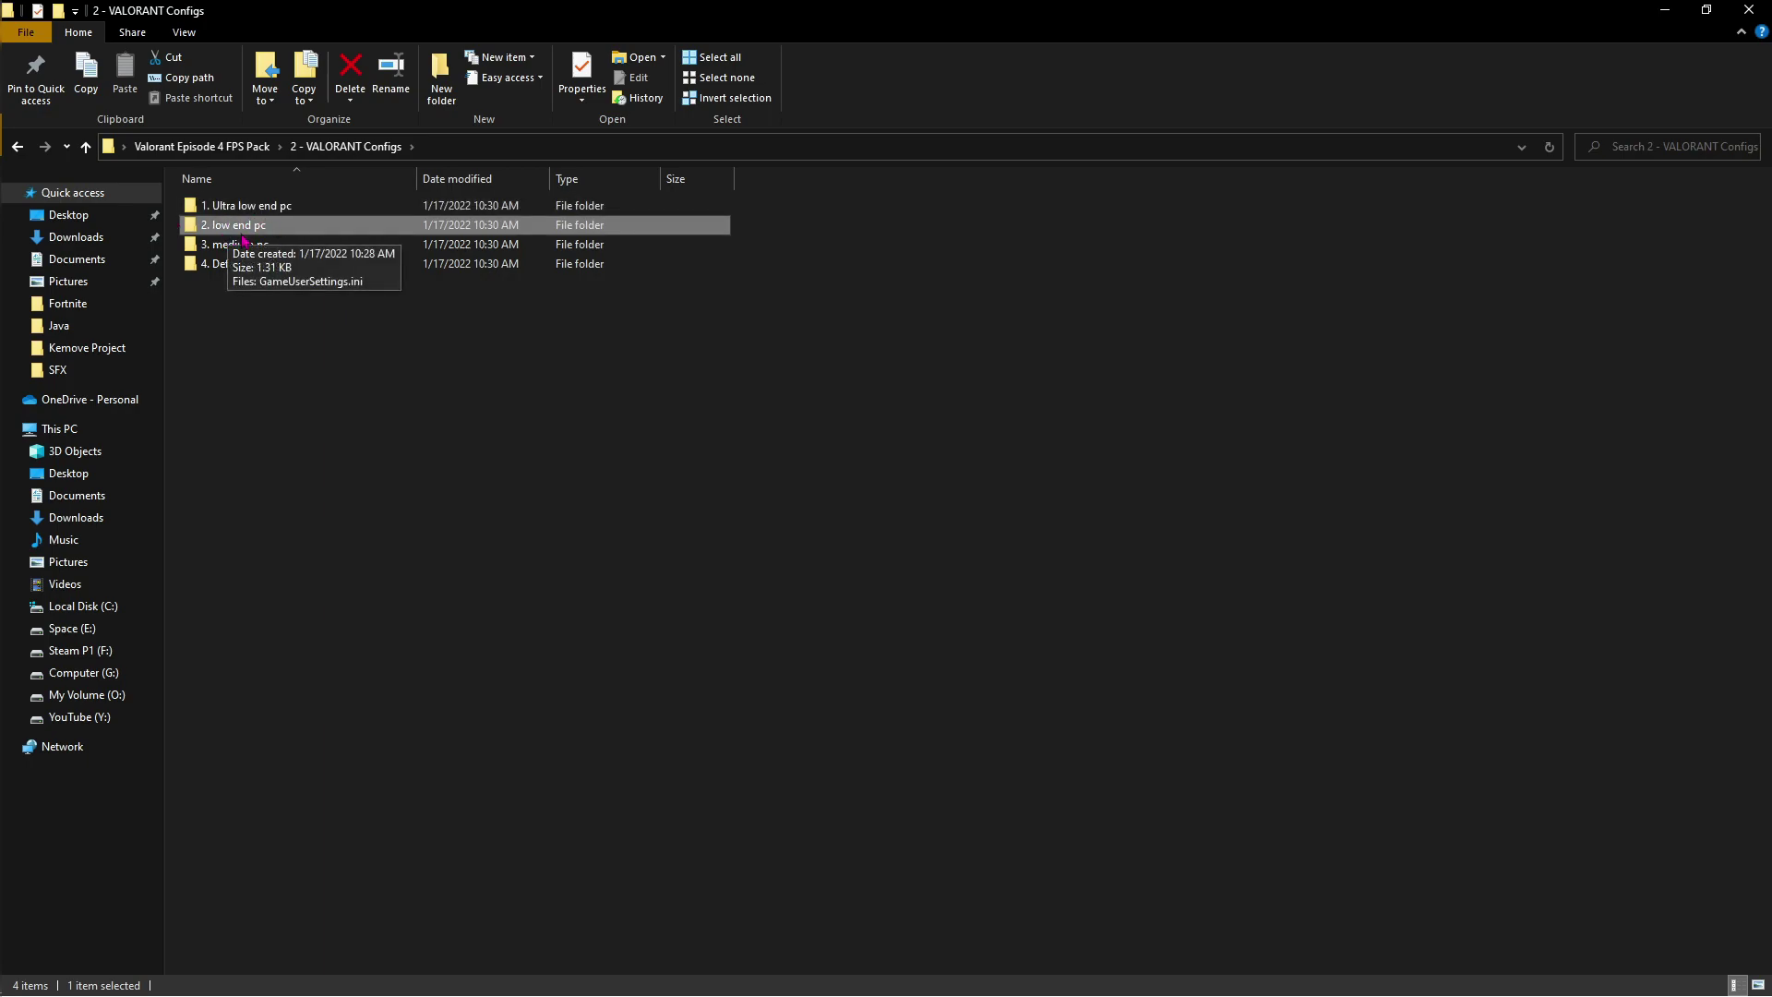
{"action": "left_click", "coordinate": [257, 246]}
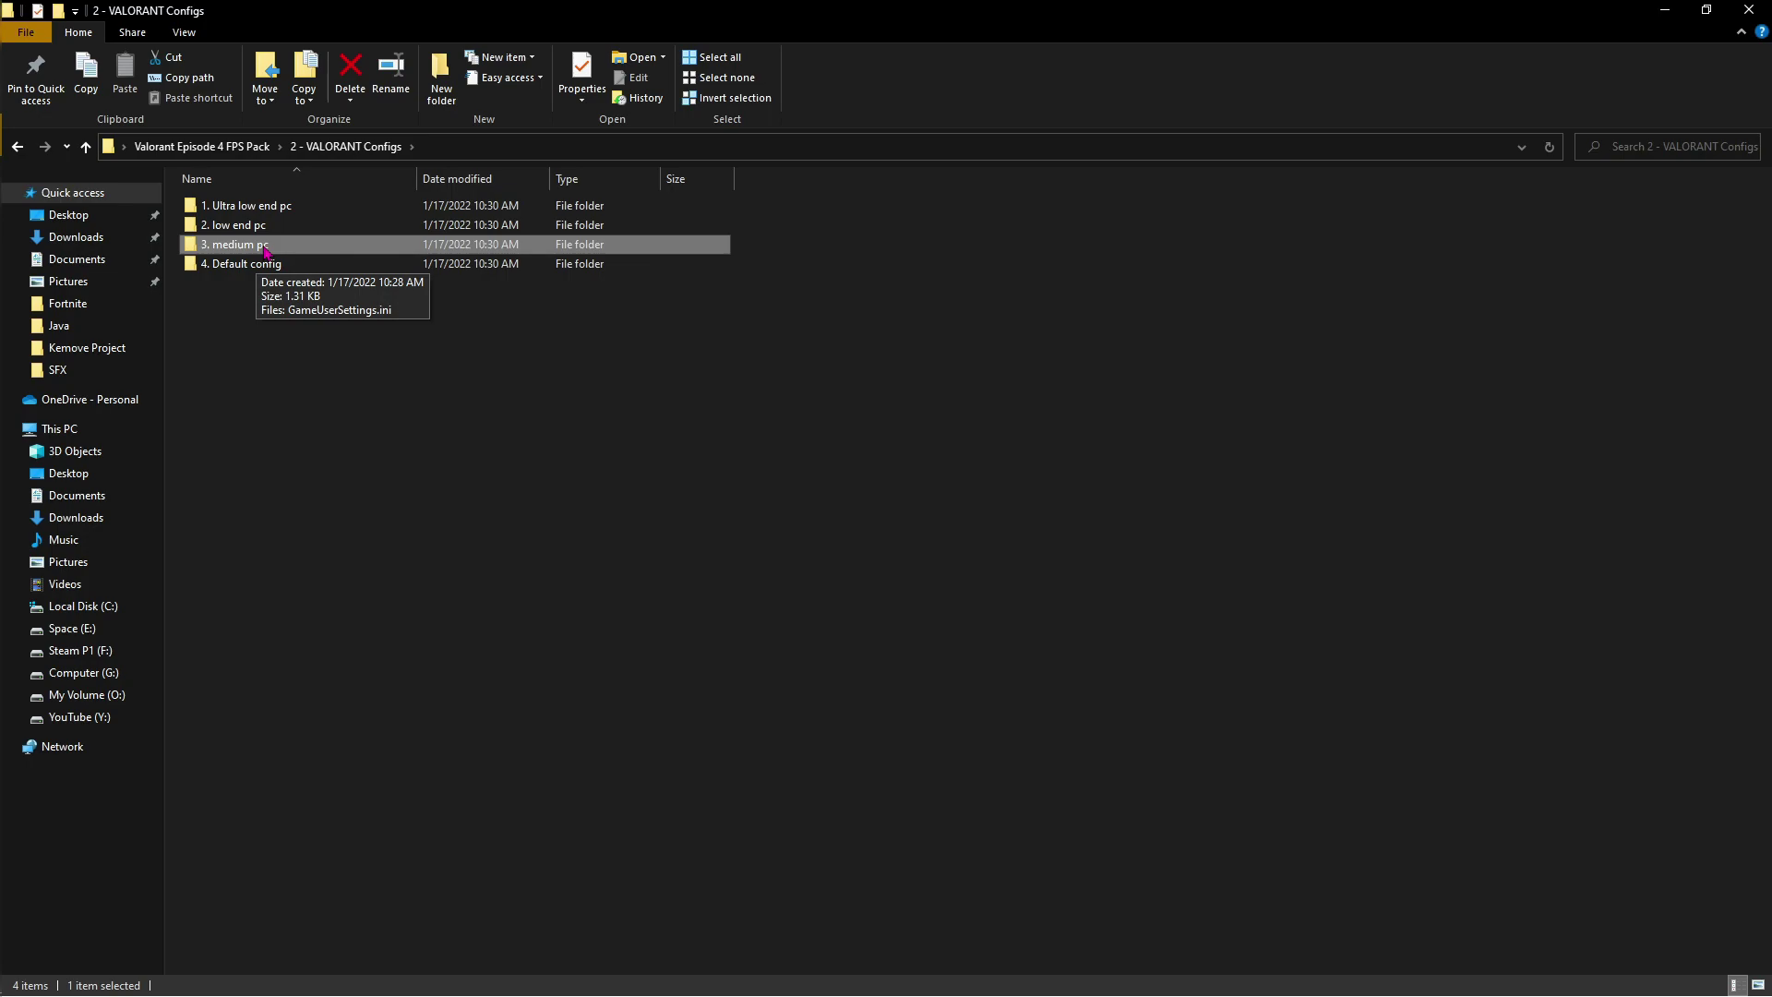
{"action": "left_click", "coordinate": [286, 210]}
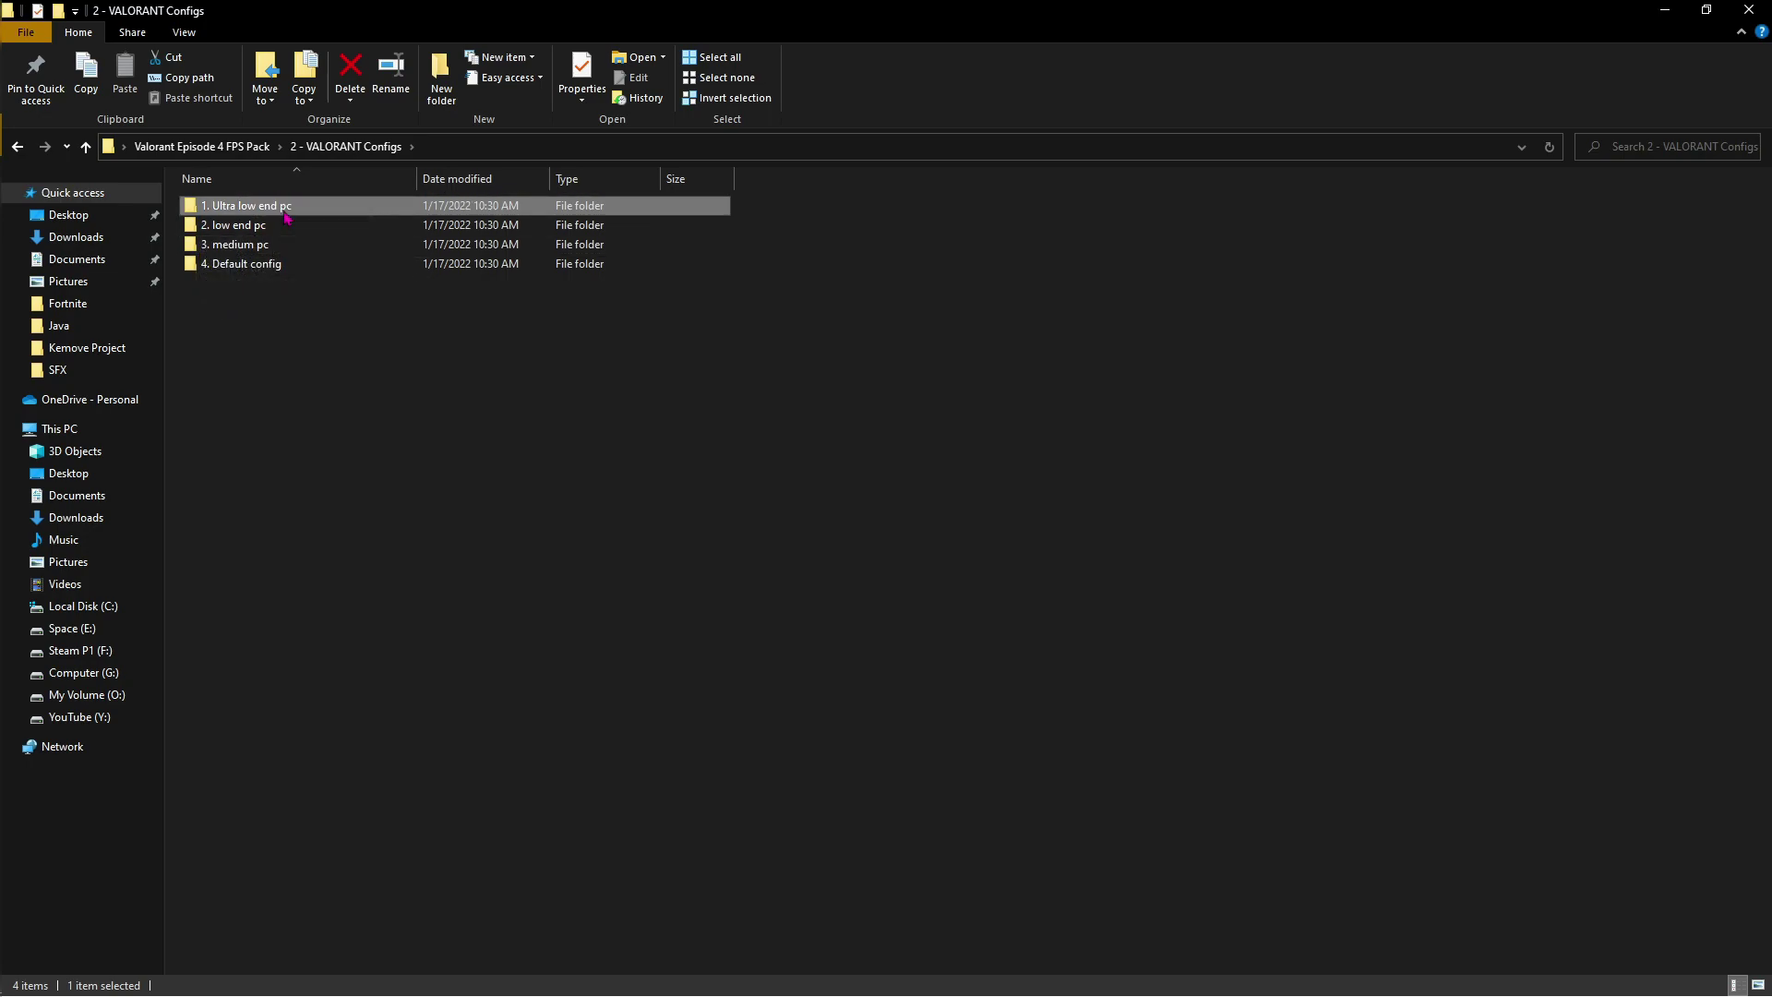
{"action": "double_click", "coordinate": [272, 211]}
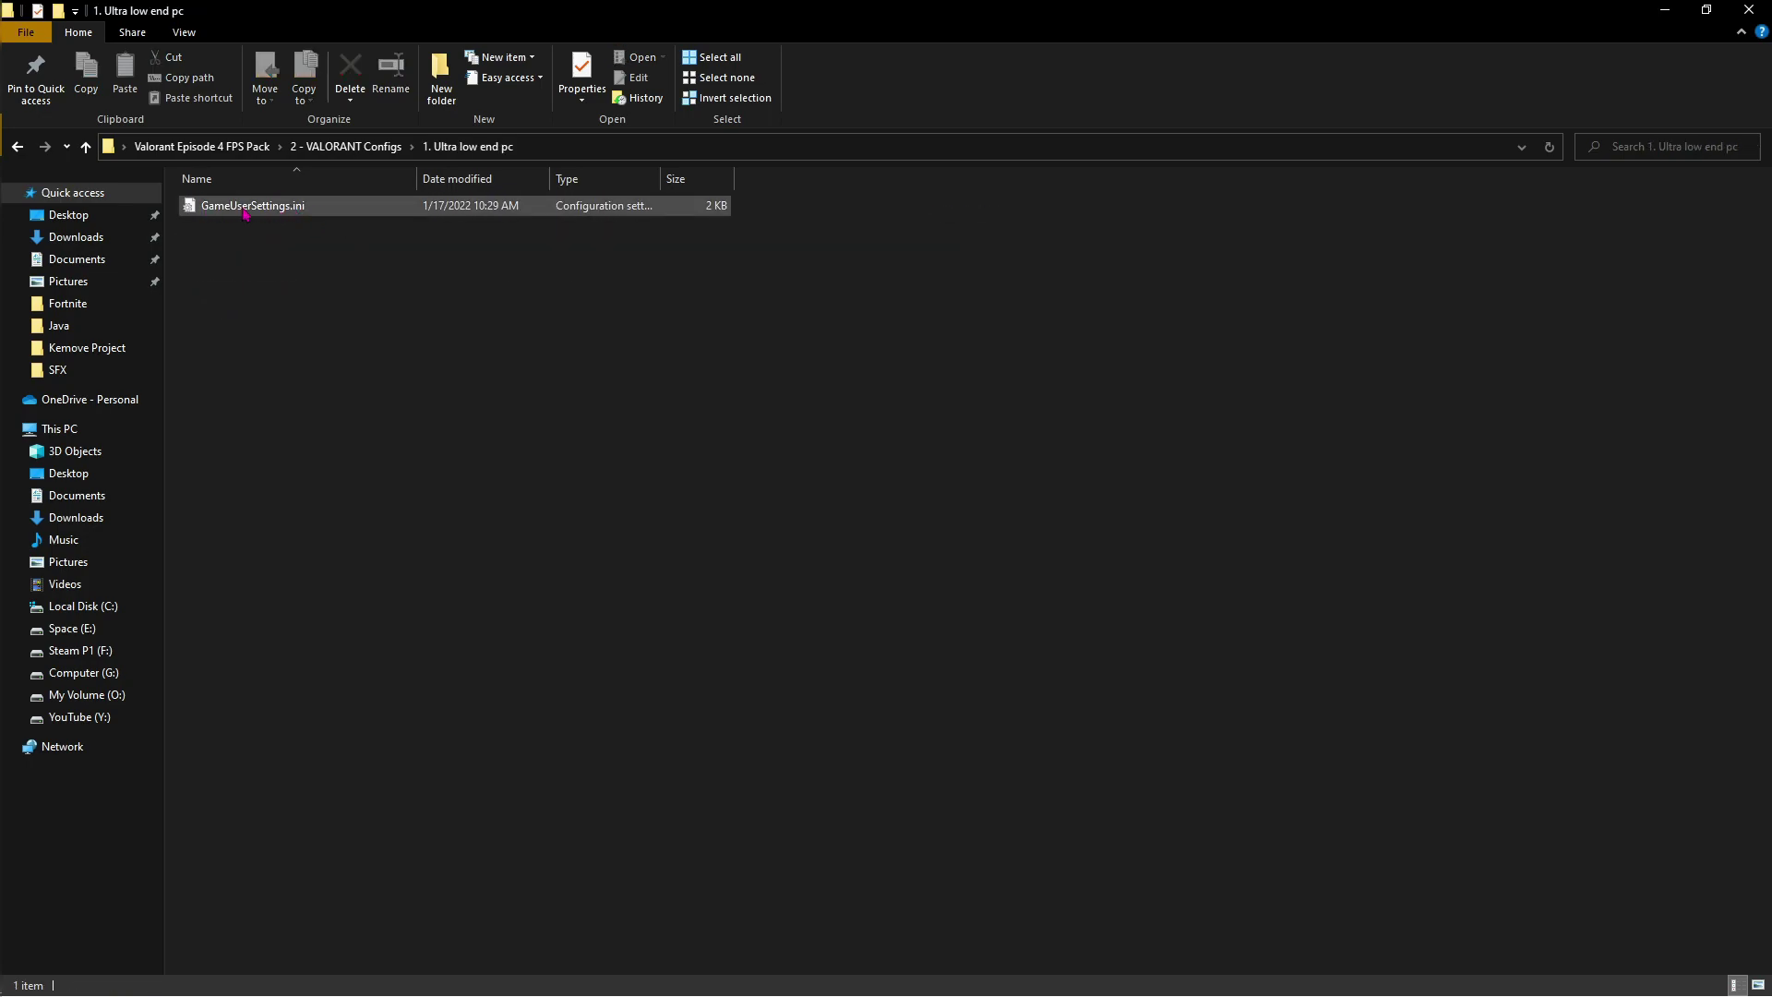
{"action": "left_click", "coordinate": [270, 212]}
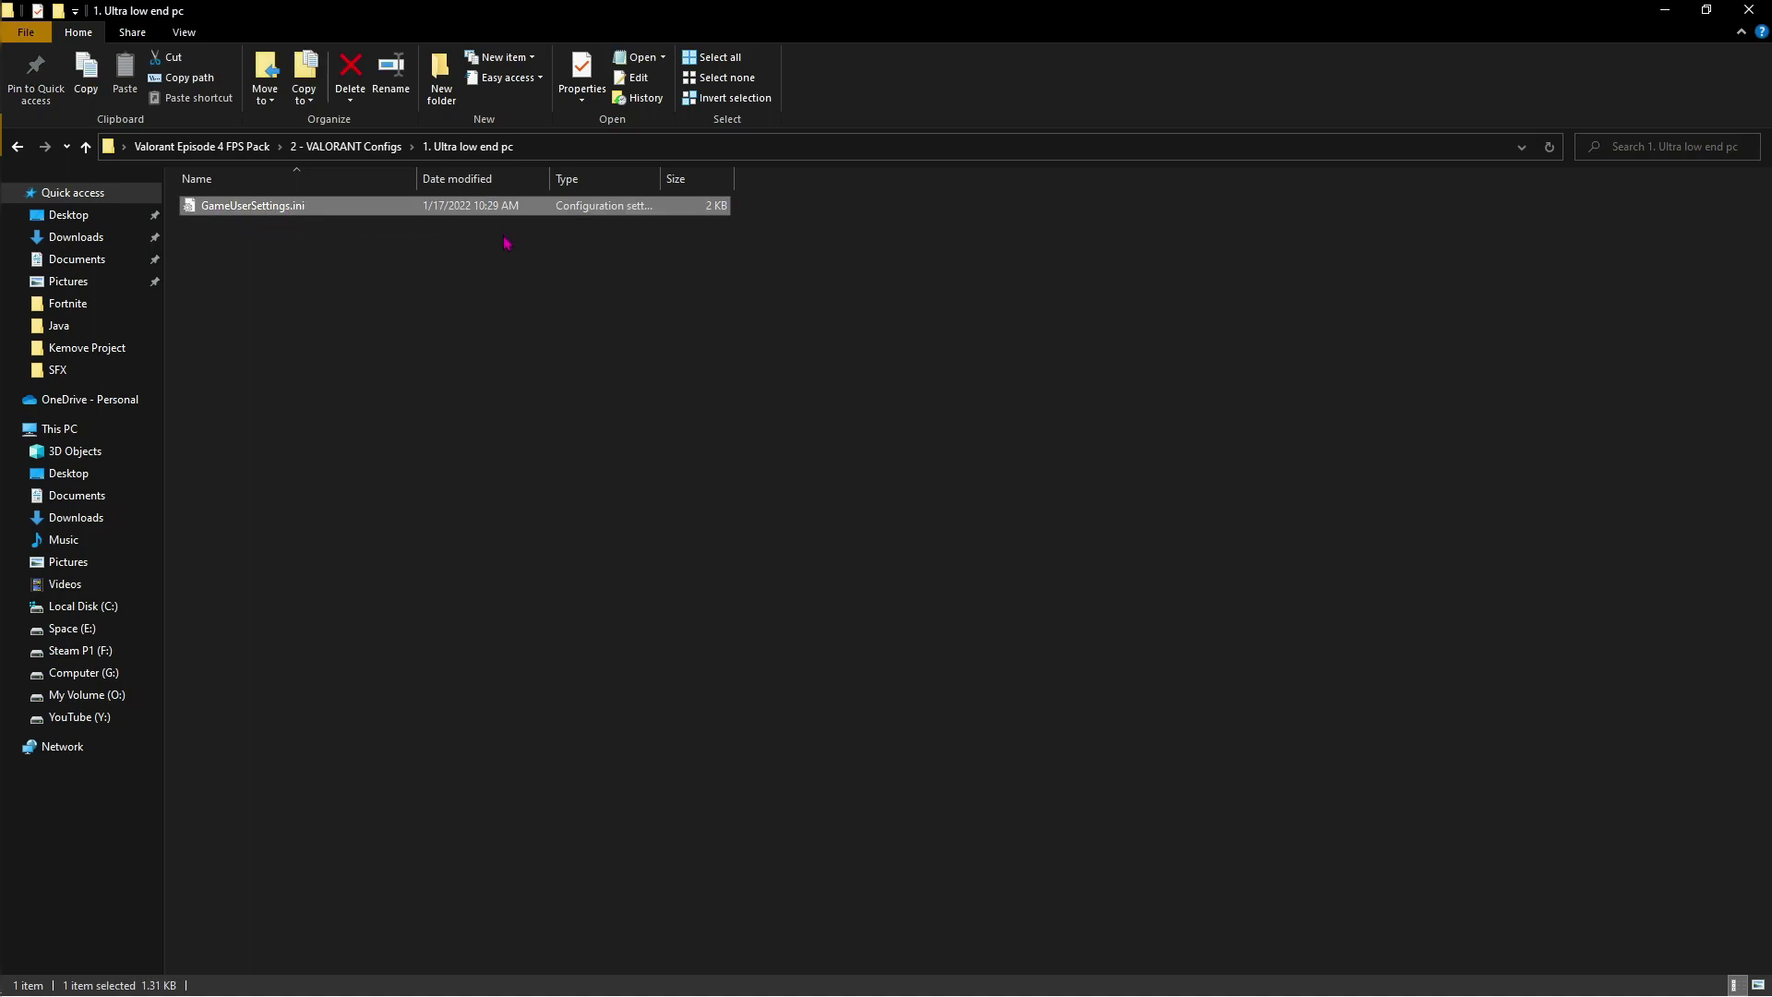
Step: Navigate from AppData to Local\VALORANT\Saved\Config
{"action": "key", "text": "super+r"}
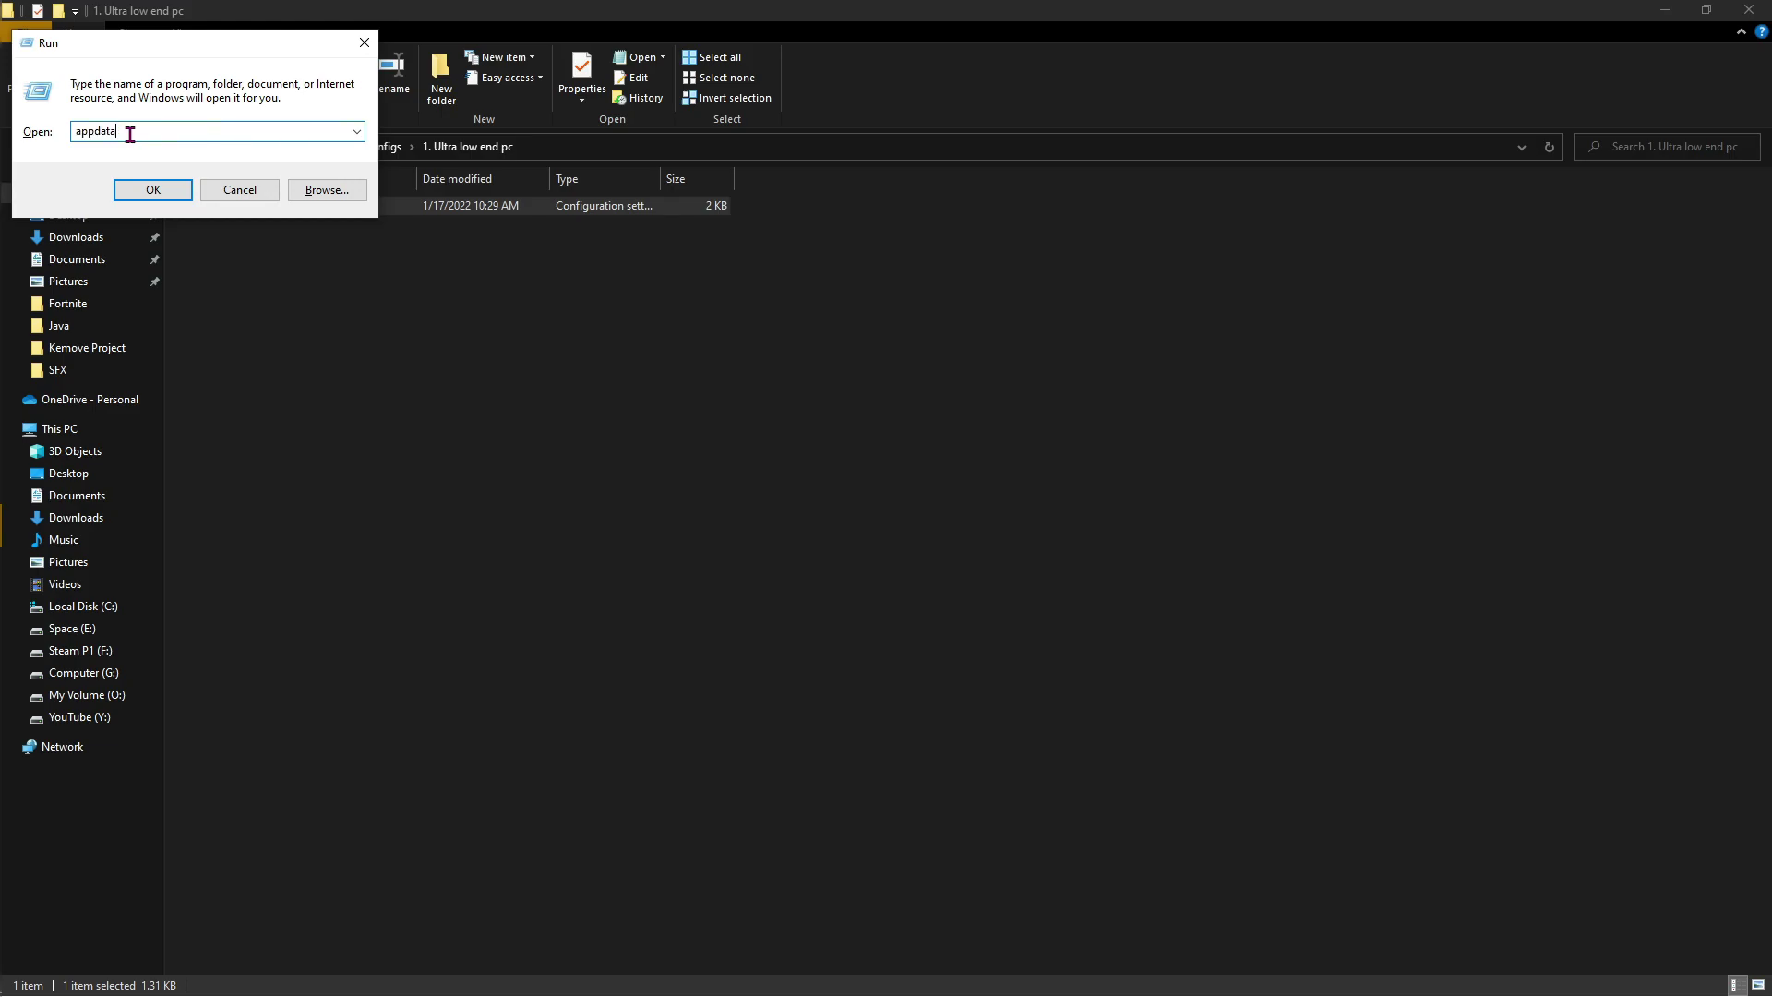
{"action": "left_click", "coordinate": [153, 190]}
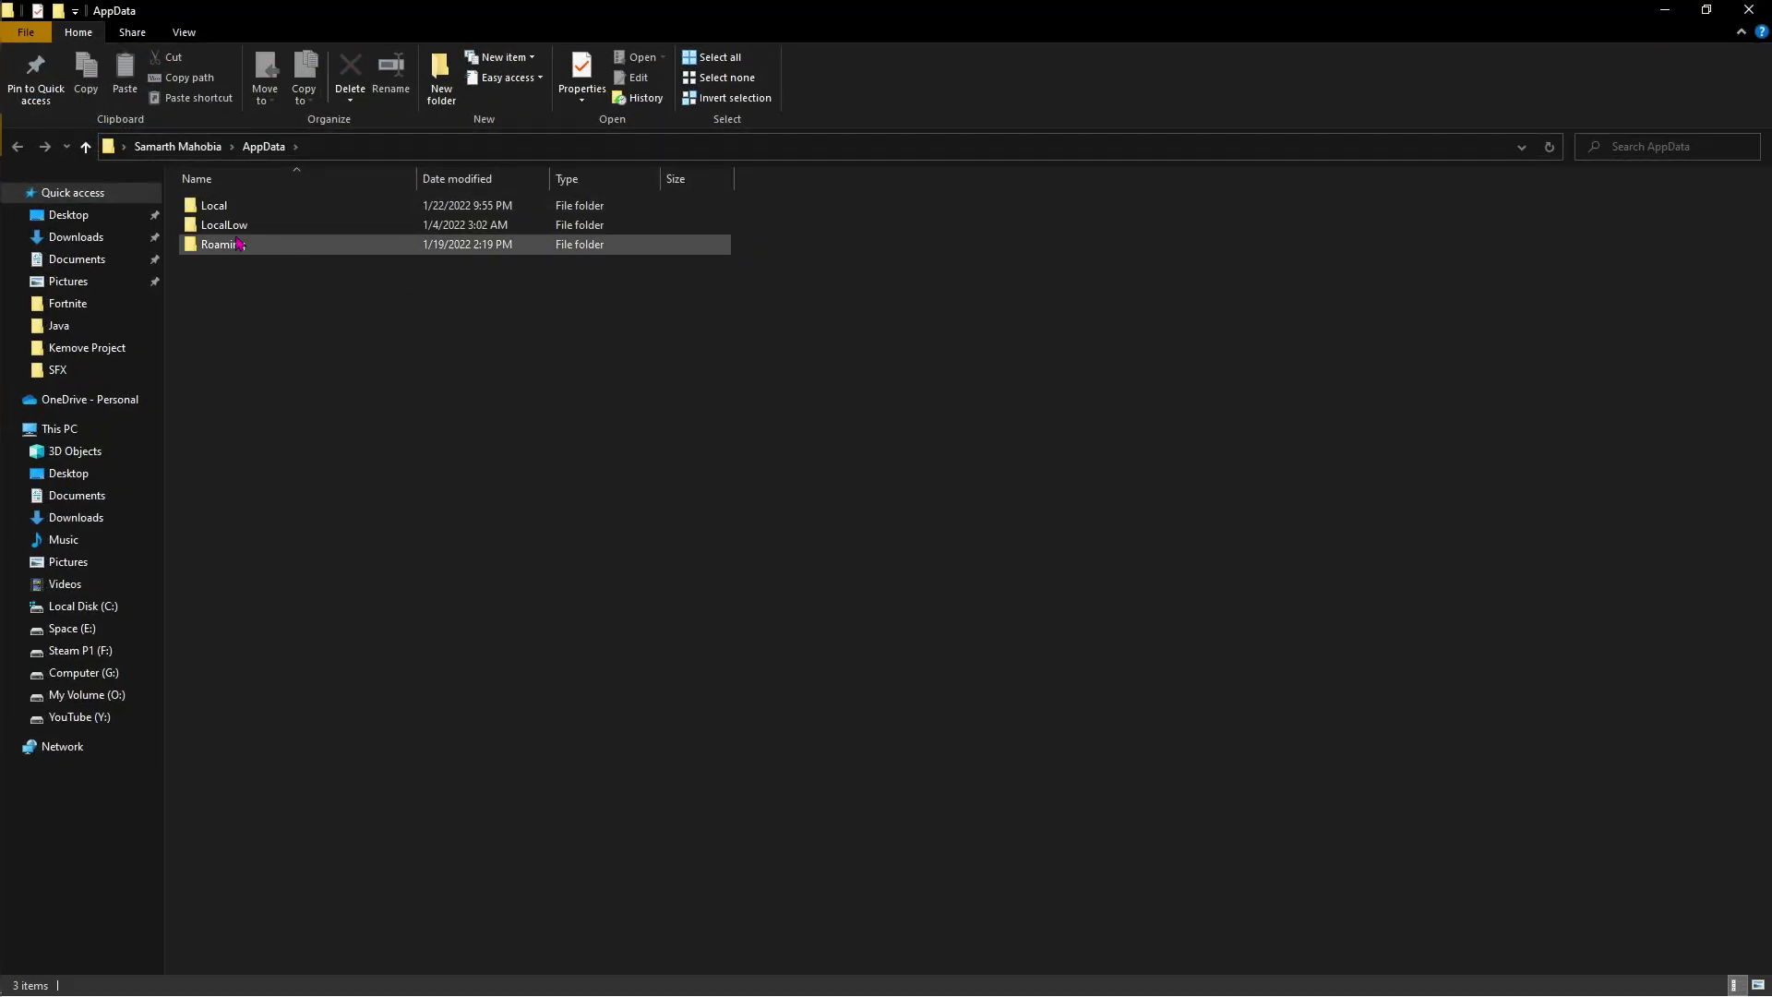
{"action": "double_click", "coordinate": [220, 205]}
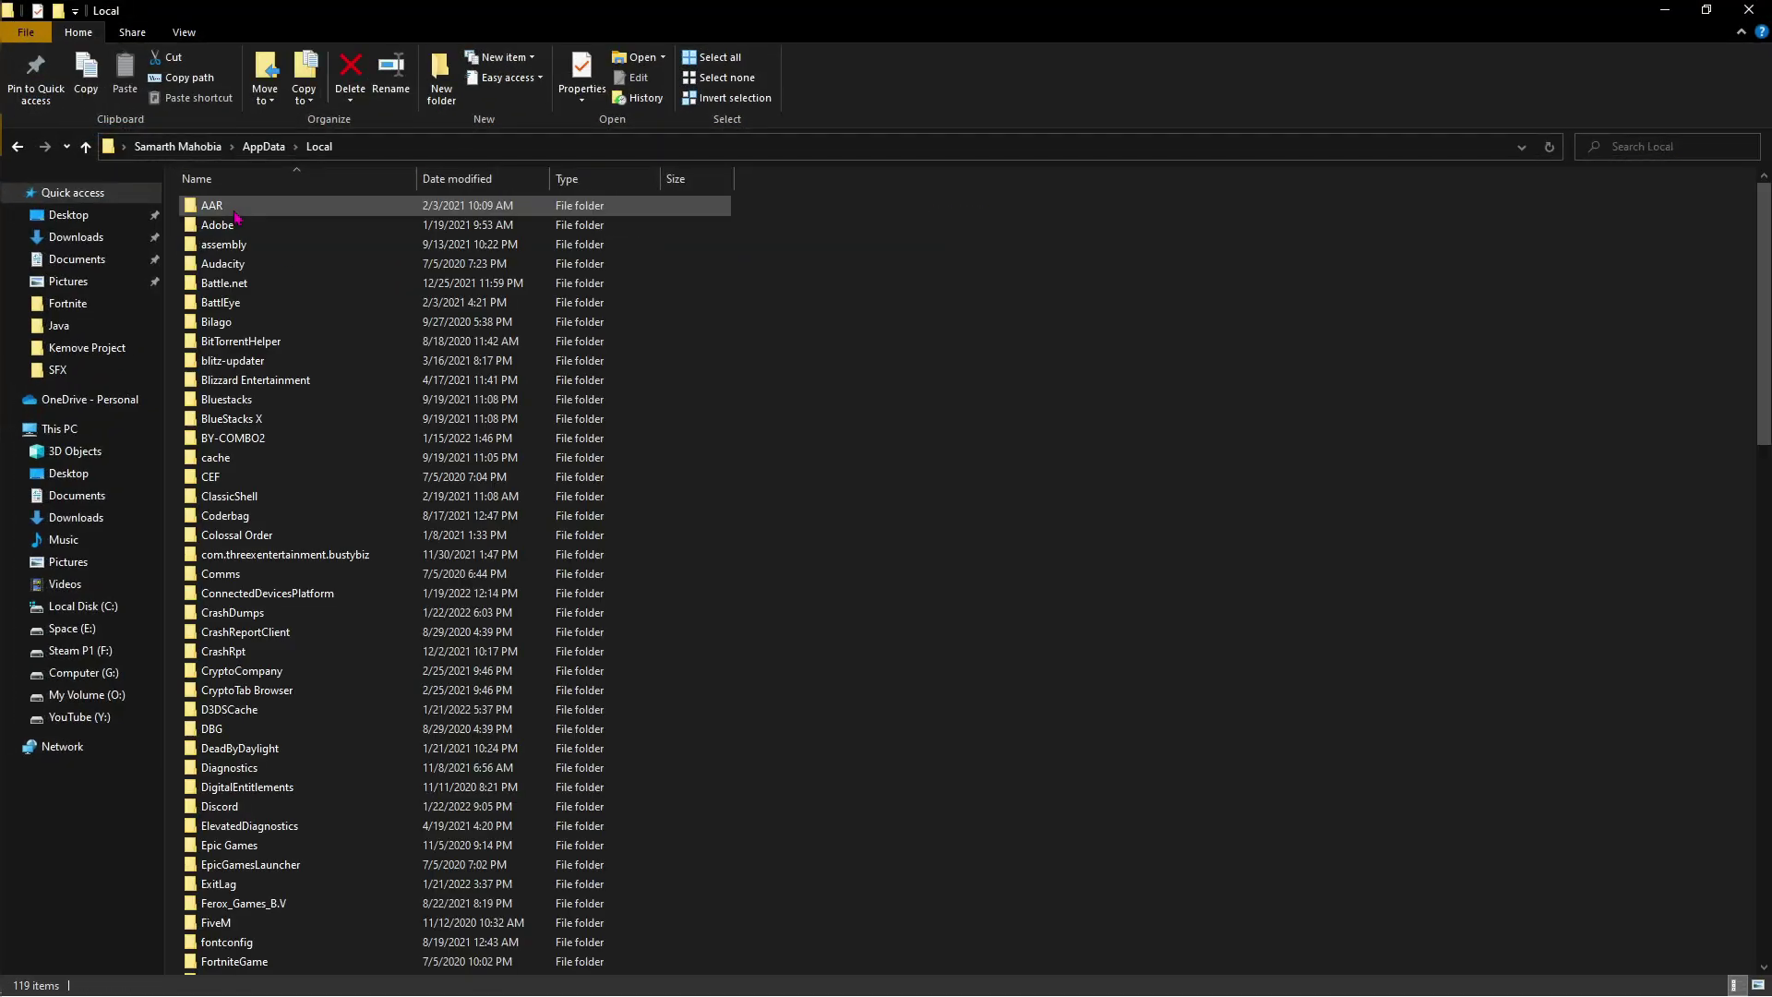
{"action": "key", "text": "v"}
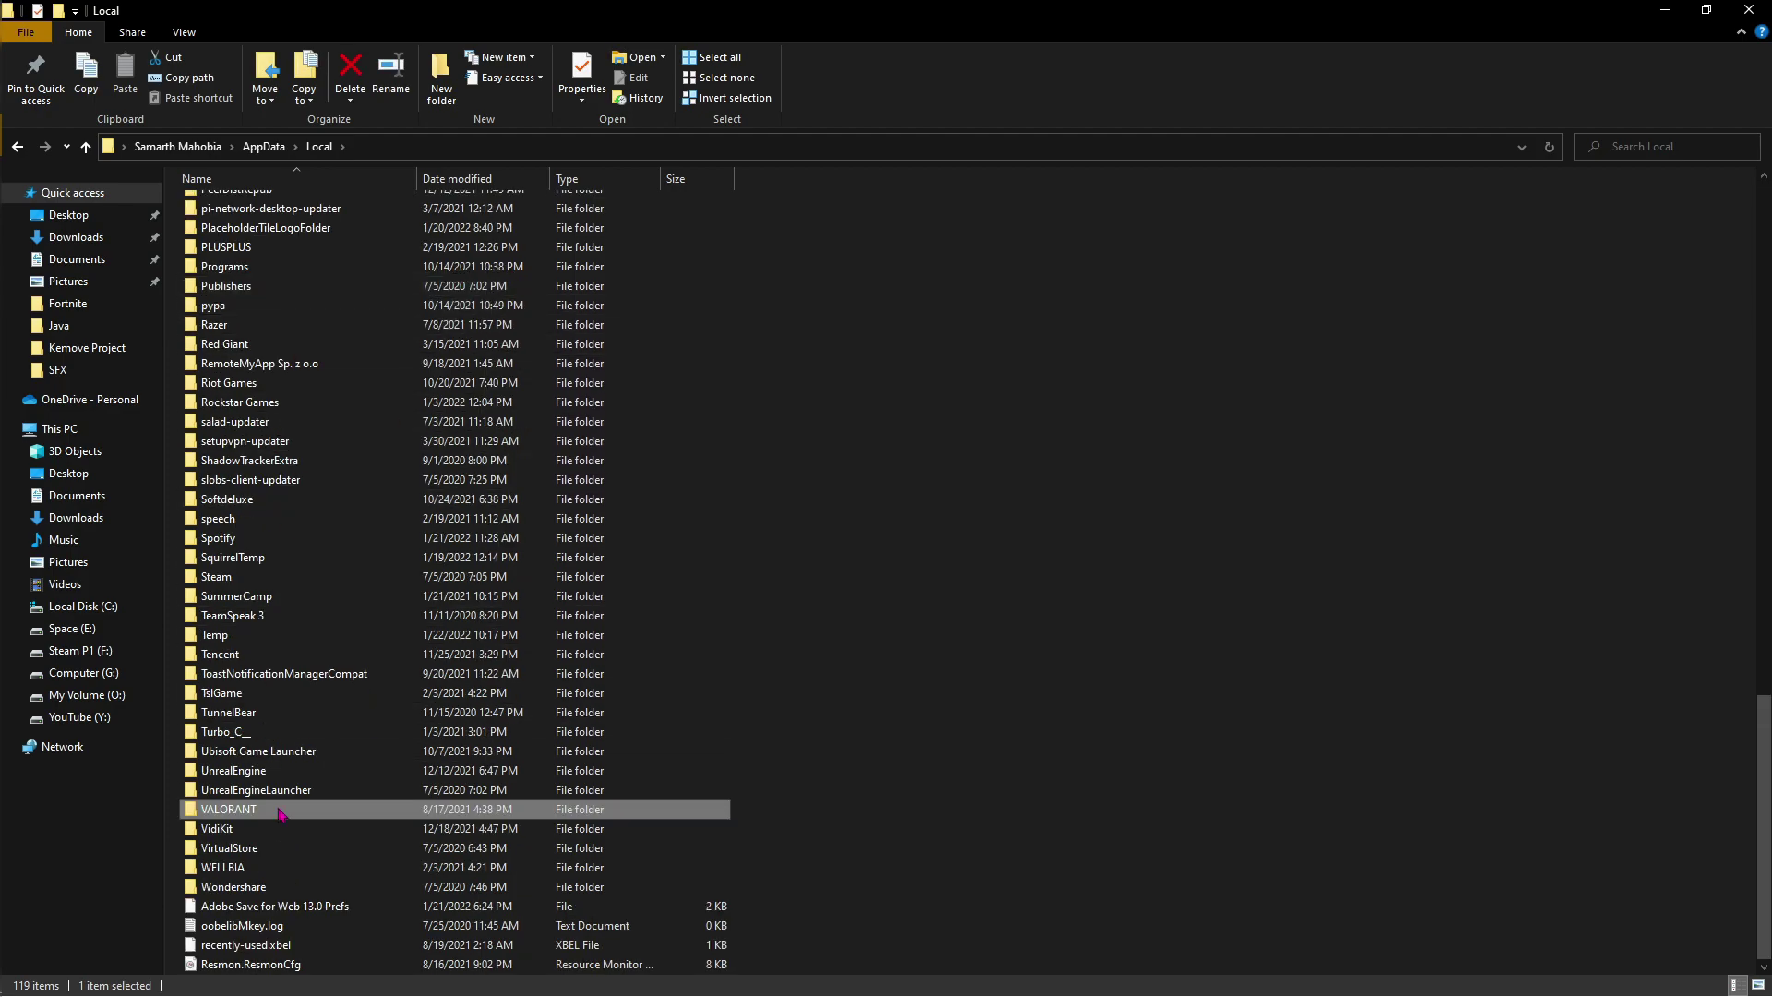
{"action": "key", "text": "Return"}
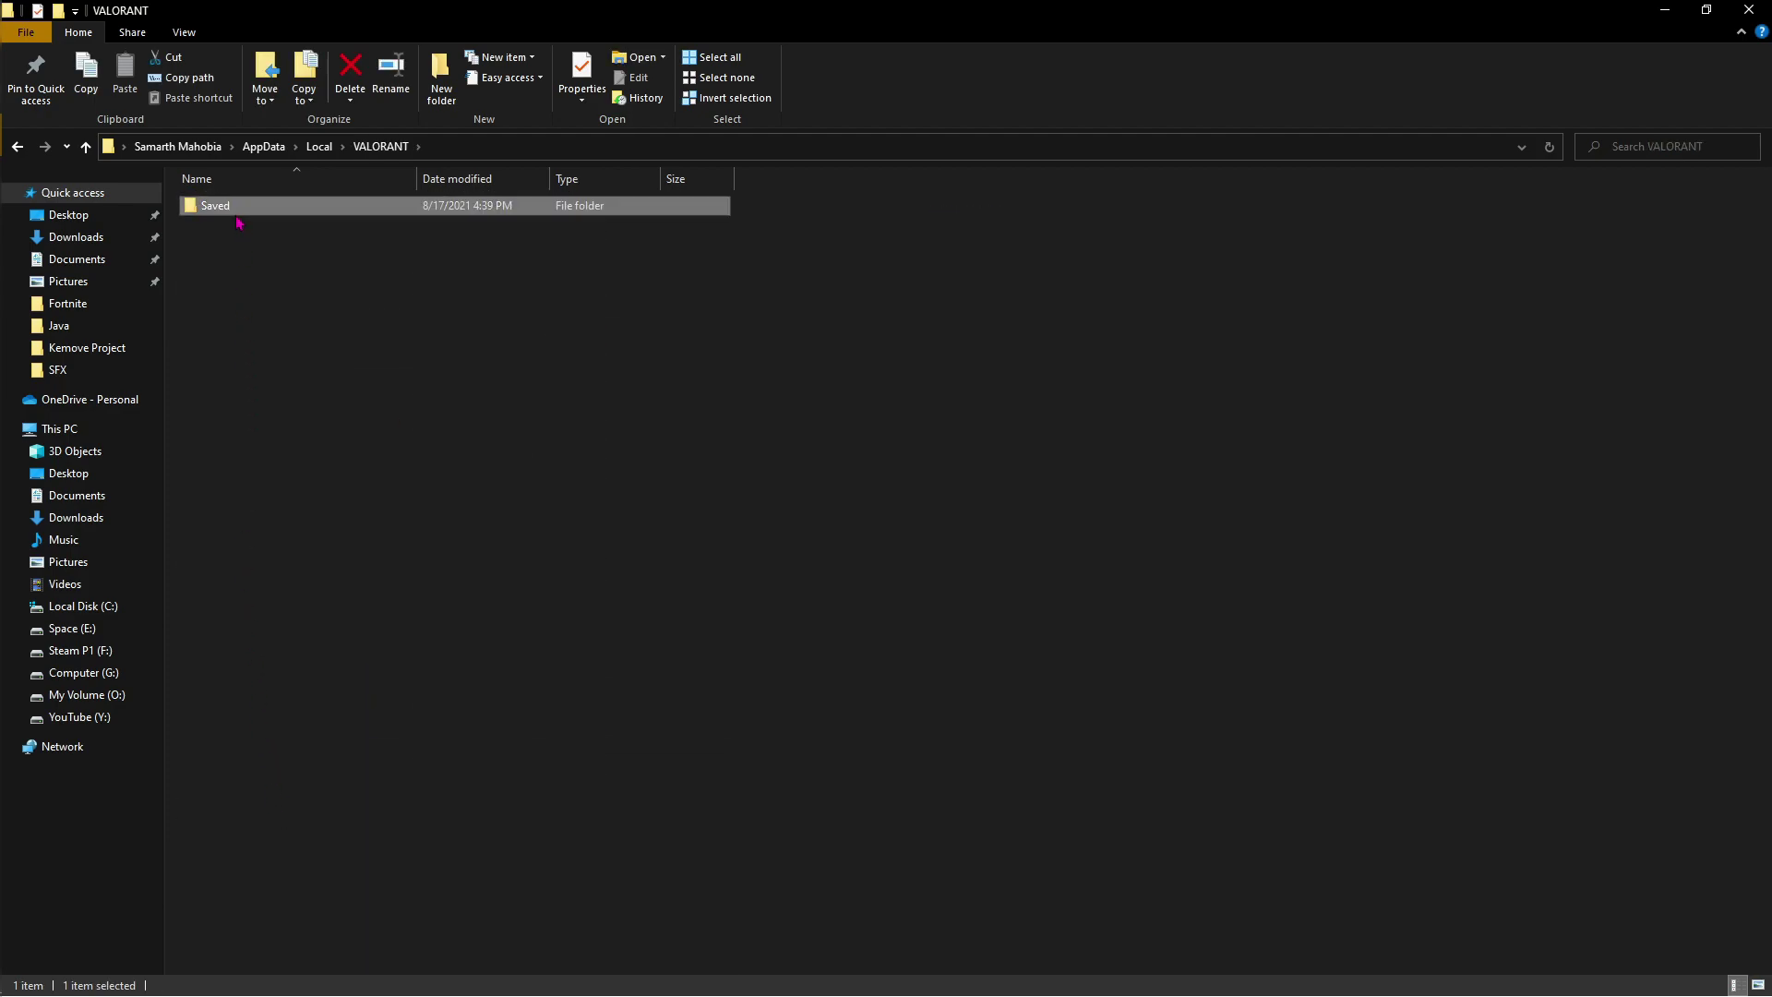
{"action": "key", "text": "Return"}
{"action": "double_click", "coordinate": [239, 215]}
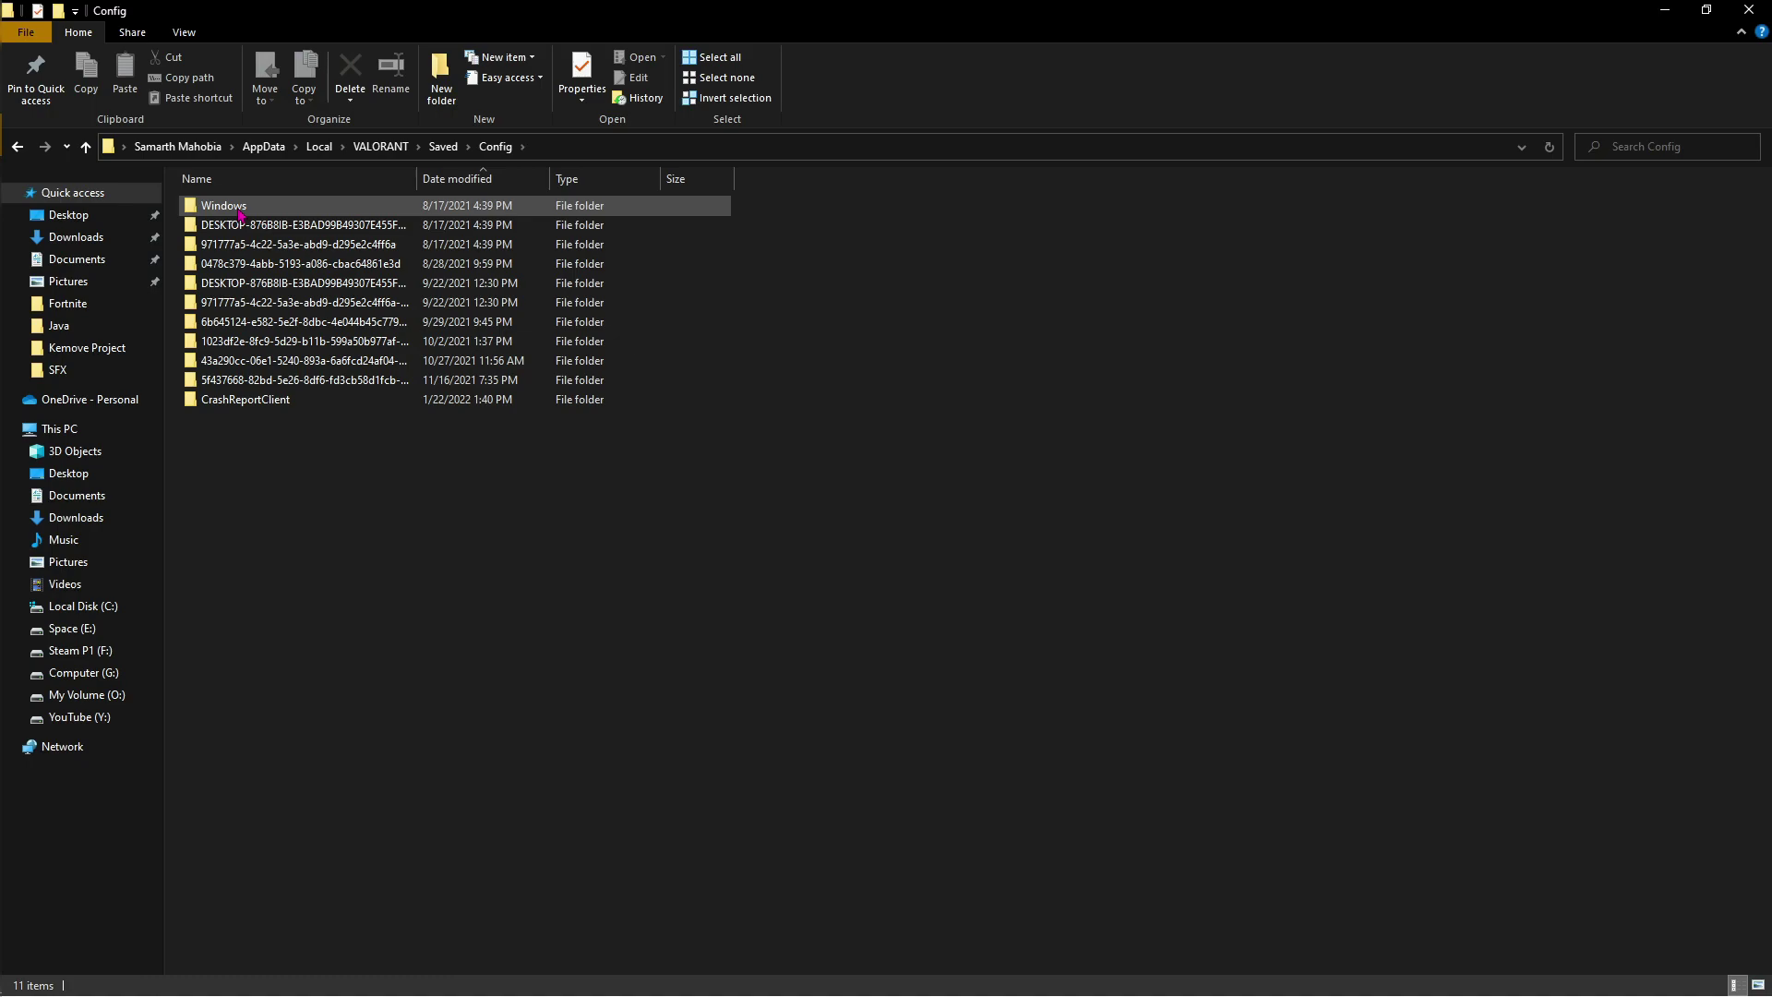
Step: Open the most recently modified account folder's Windows folder and select GameUserSettings.ini
{"action": "left_click", "coordinate": [469, 179]}
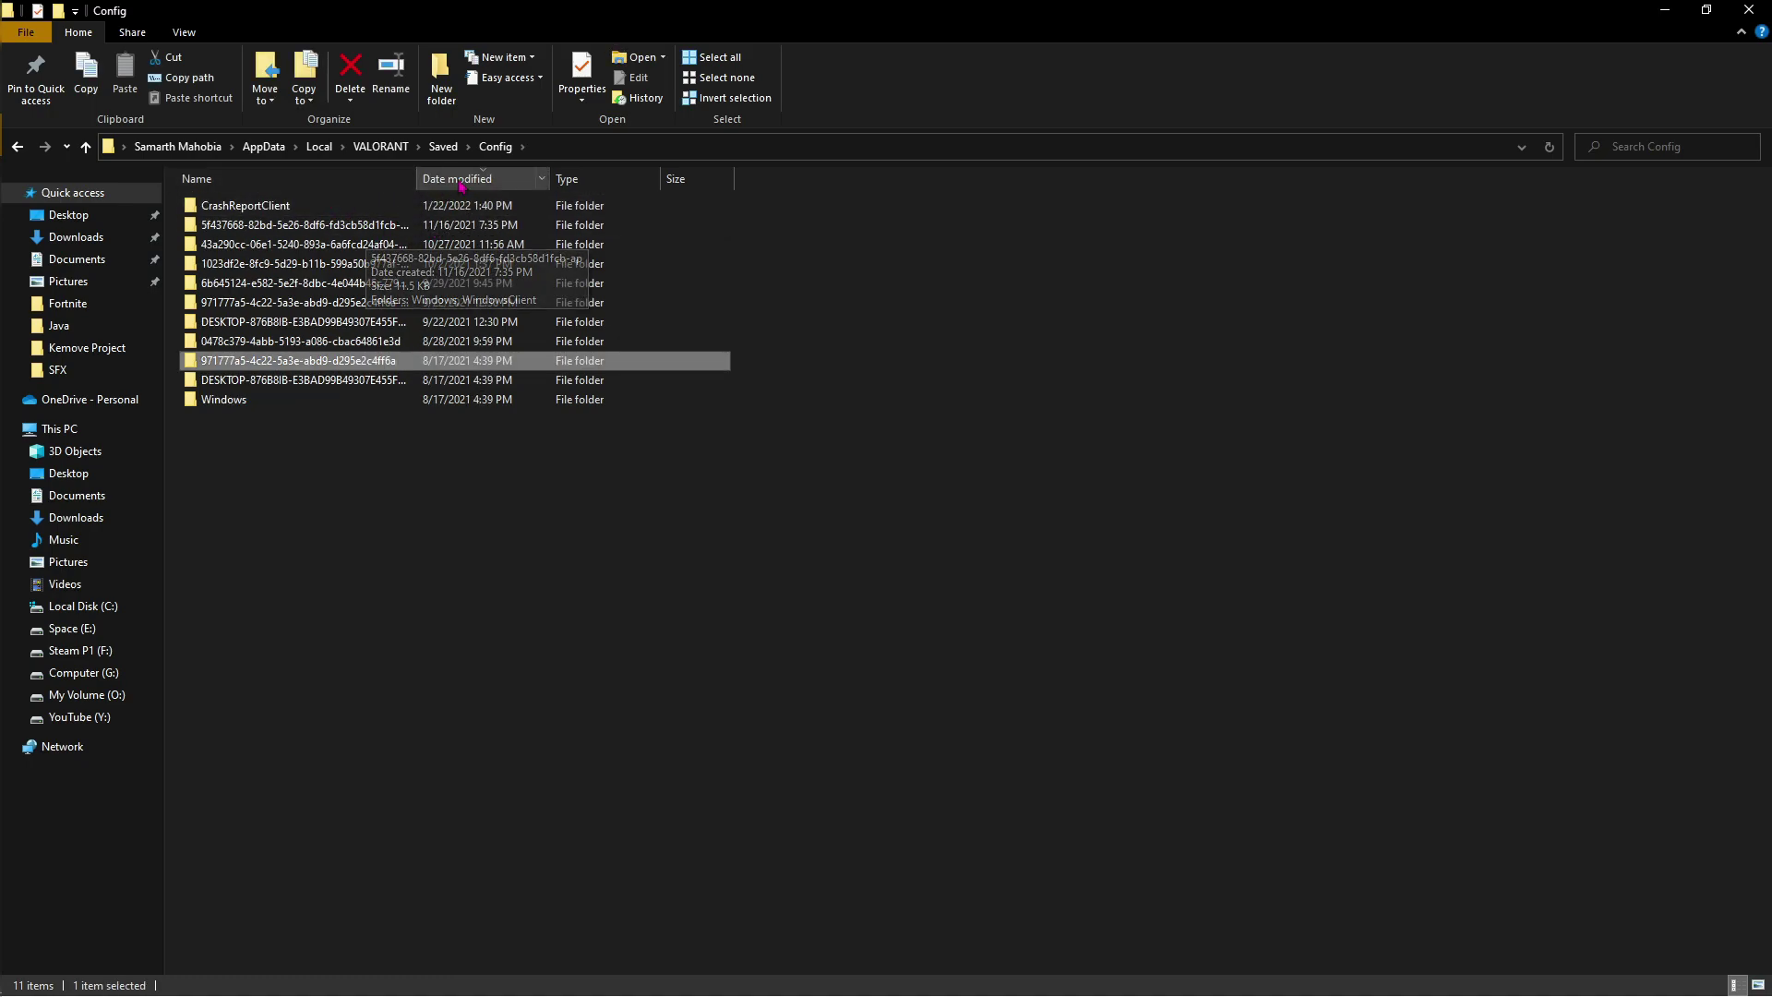
{"action": "left_click", "coordinate": [500, 226]}
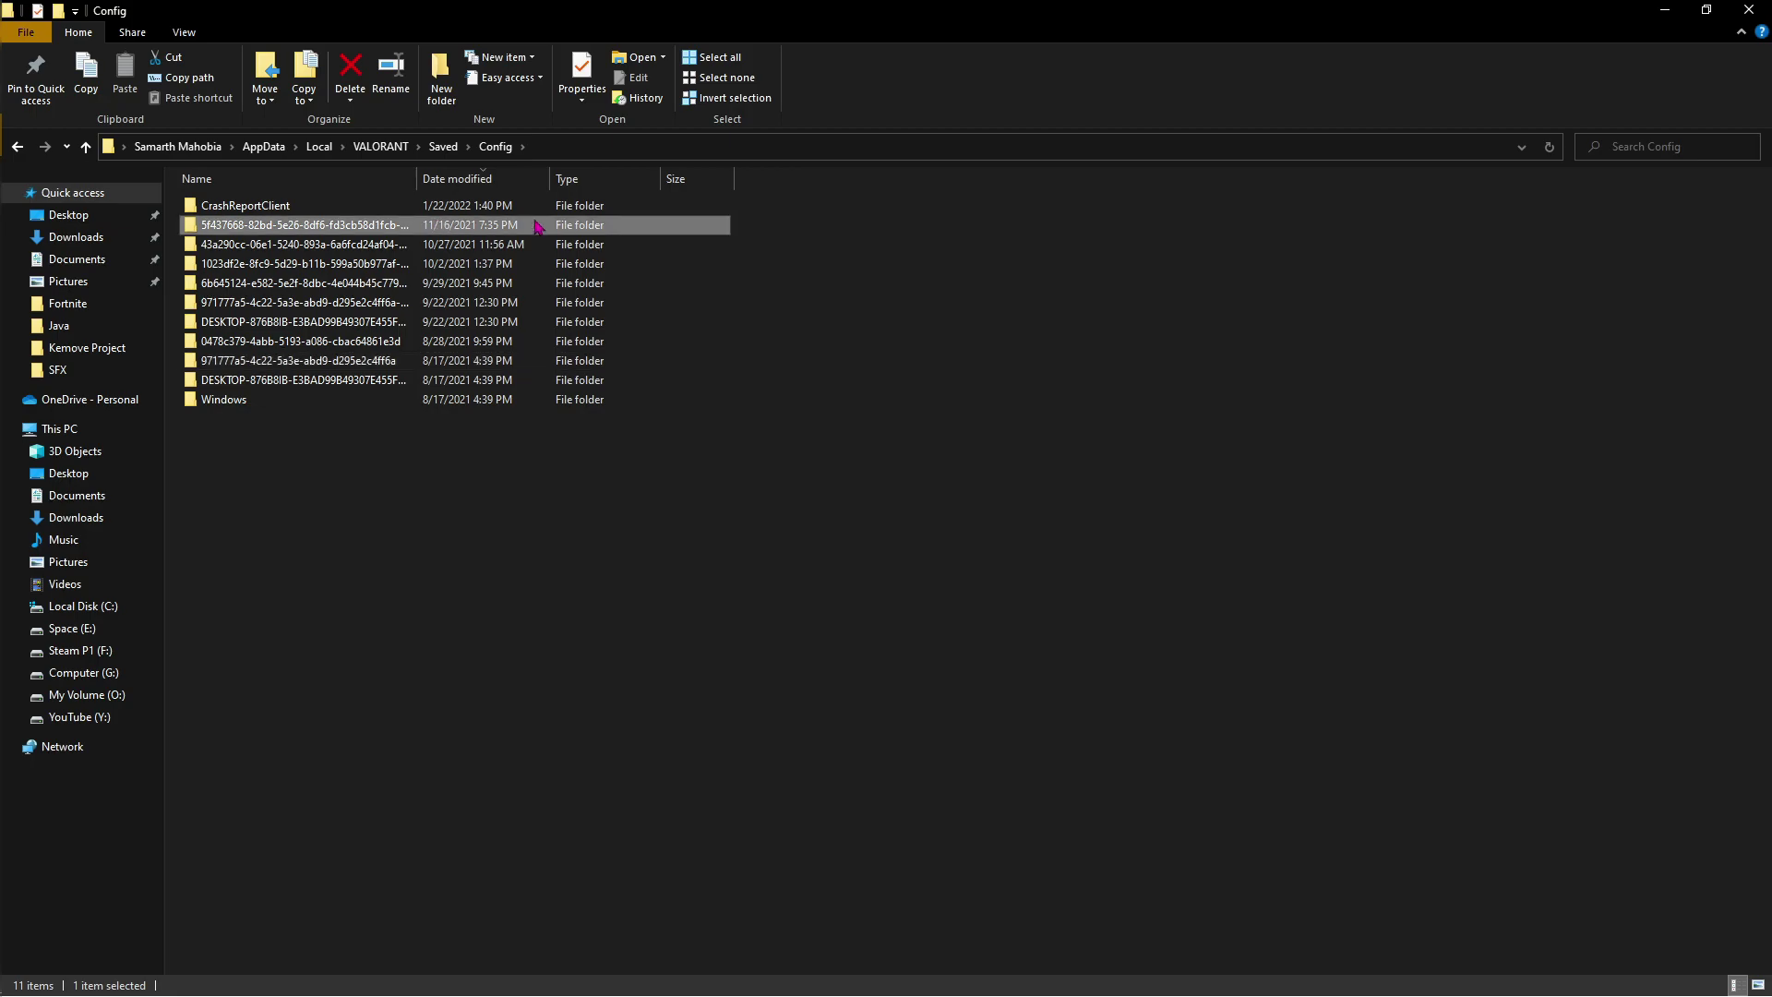
{"action": "double_click", "coordinate": [340, 227]}
{"action": "double_click", "coordinate": [235, 210]}
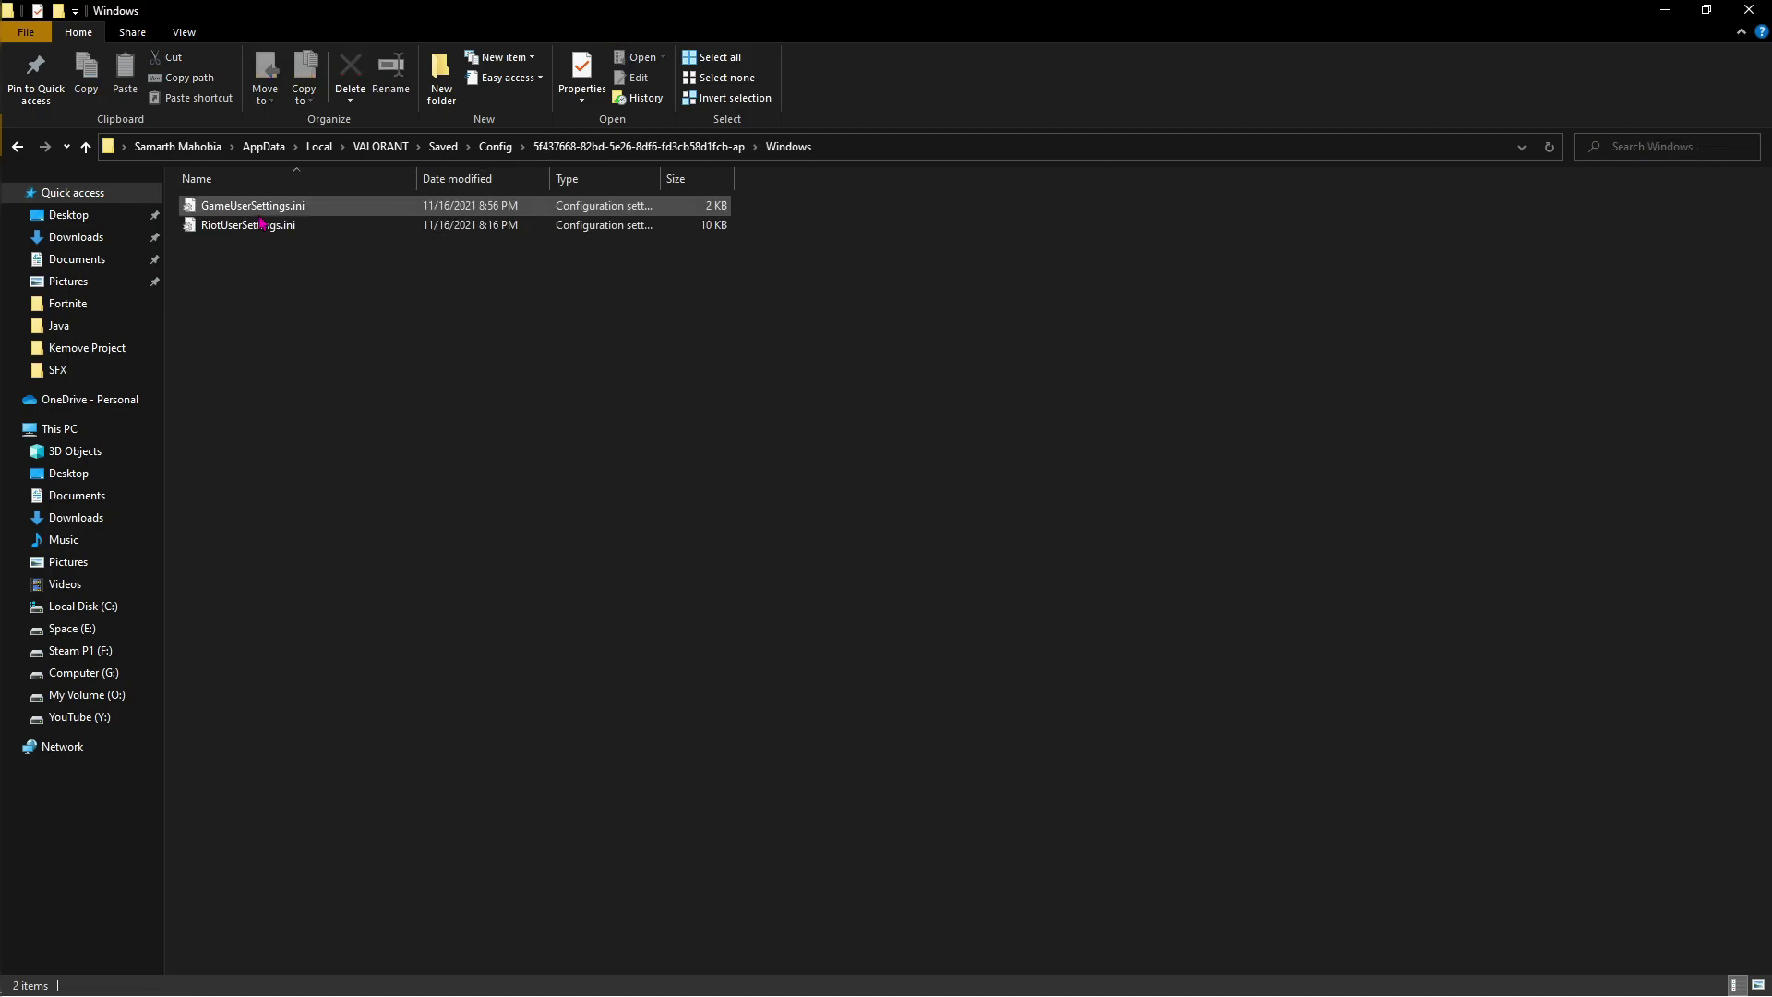
{"action": "left_click", "coordinate": [268, 212]}
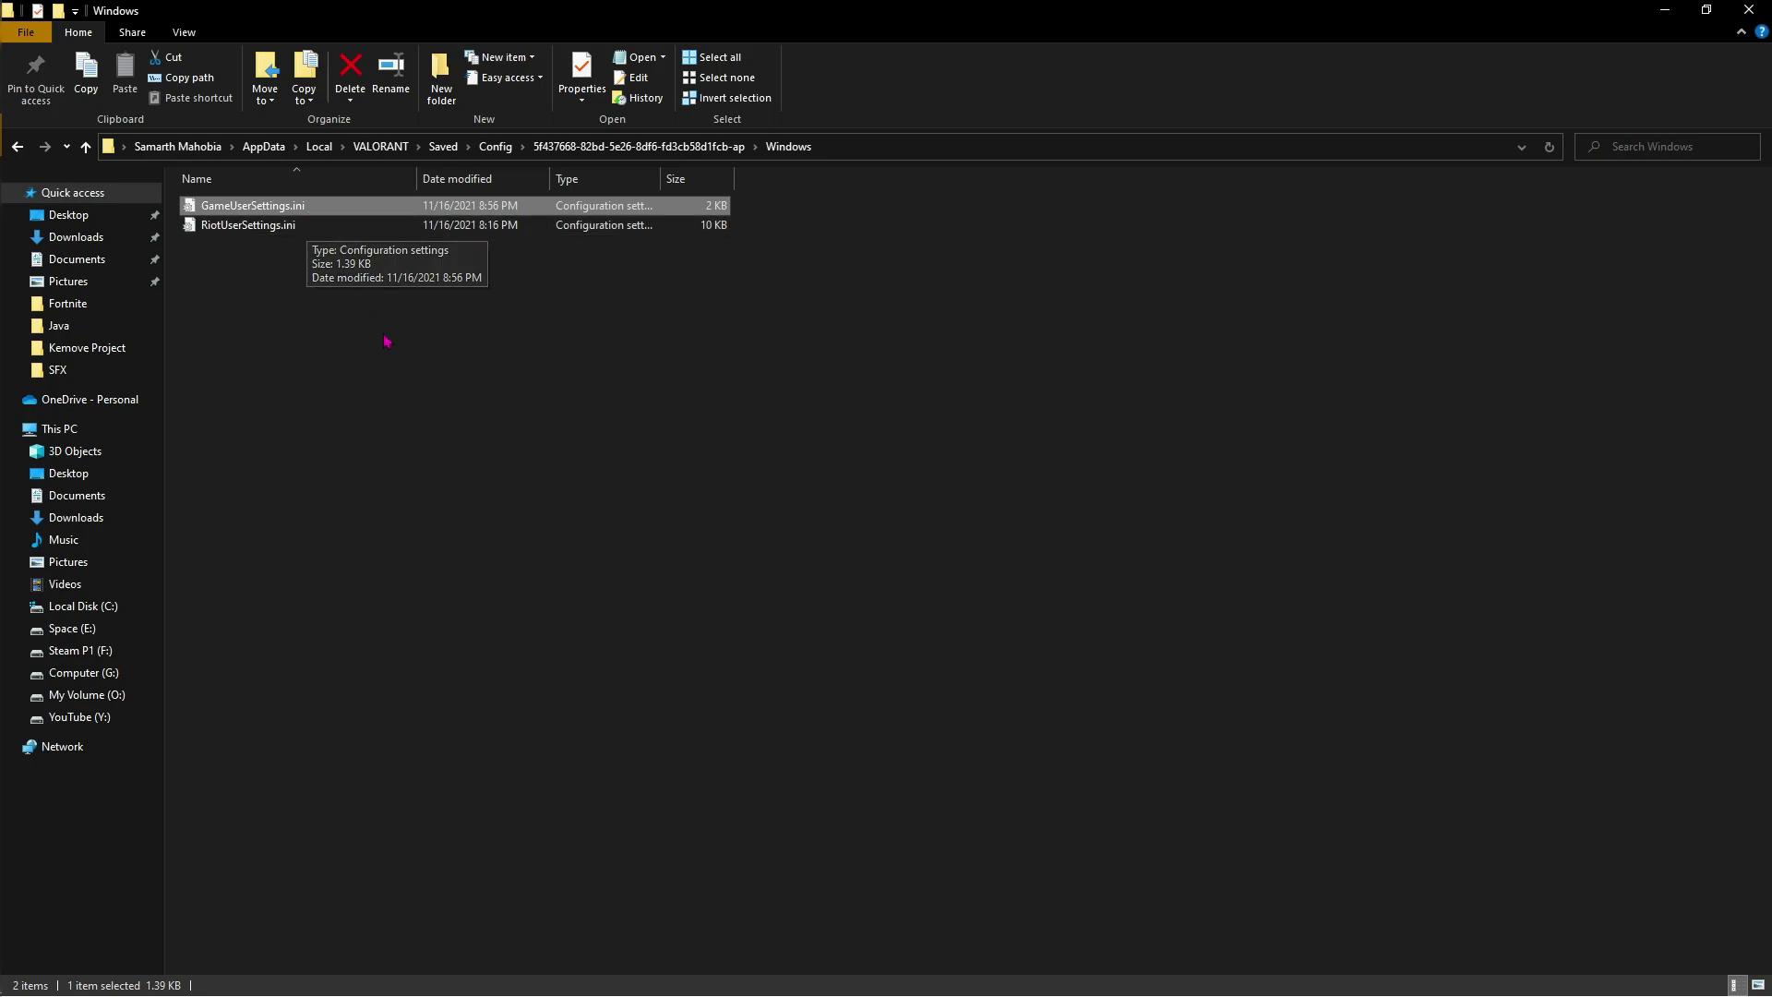
Step: Swap the game's GameUserSettings.ini for the Ultra low end preset copy
{"action": "key", "text": "alt+Tab"}
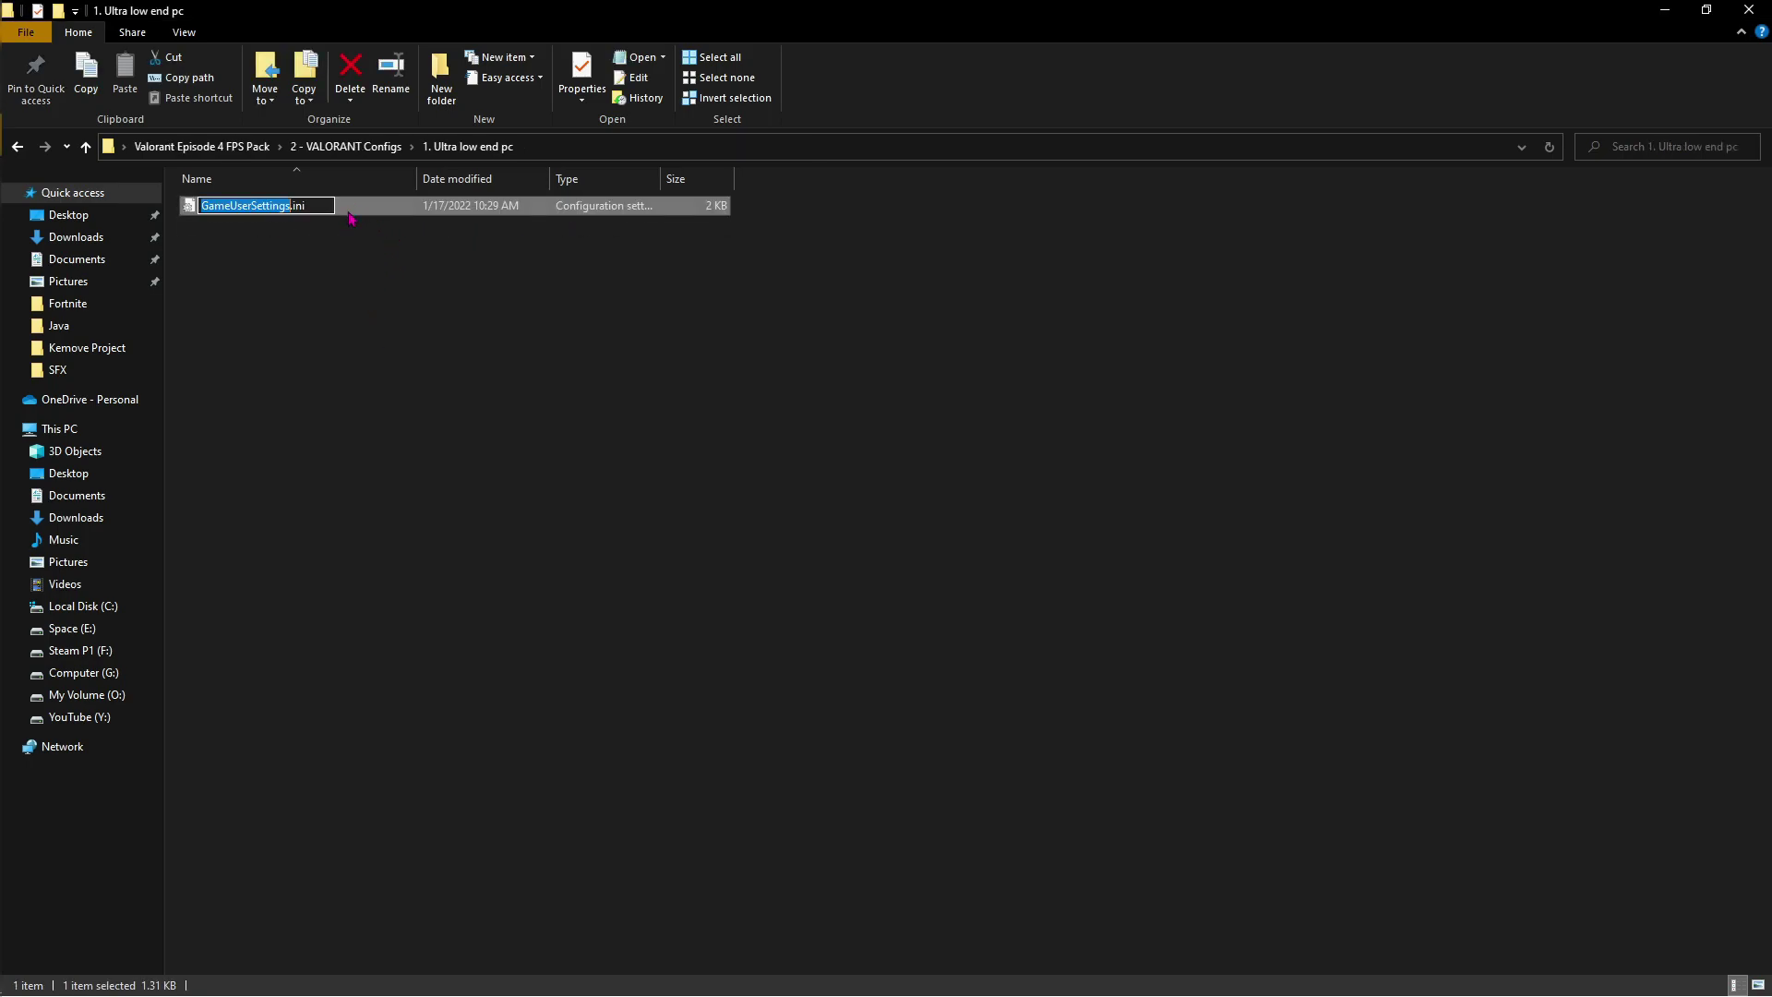
{"action": "key", "text": "alt+Tab"}
{"action": "left_click_drag", "start_coordinate": [277, 205], "coordinate": [399, 325]}
{"action": "key", "text": "alt+Tab"}
{"action": "key", "text": "alt+Tab"}
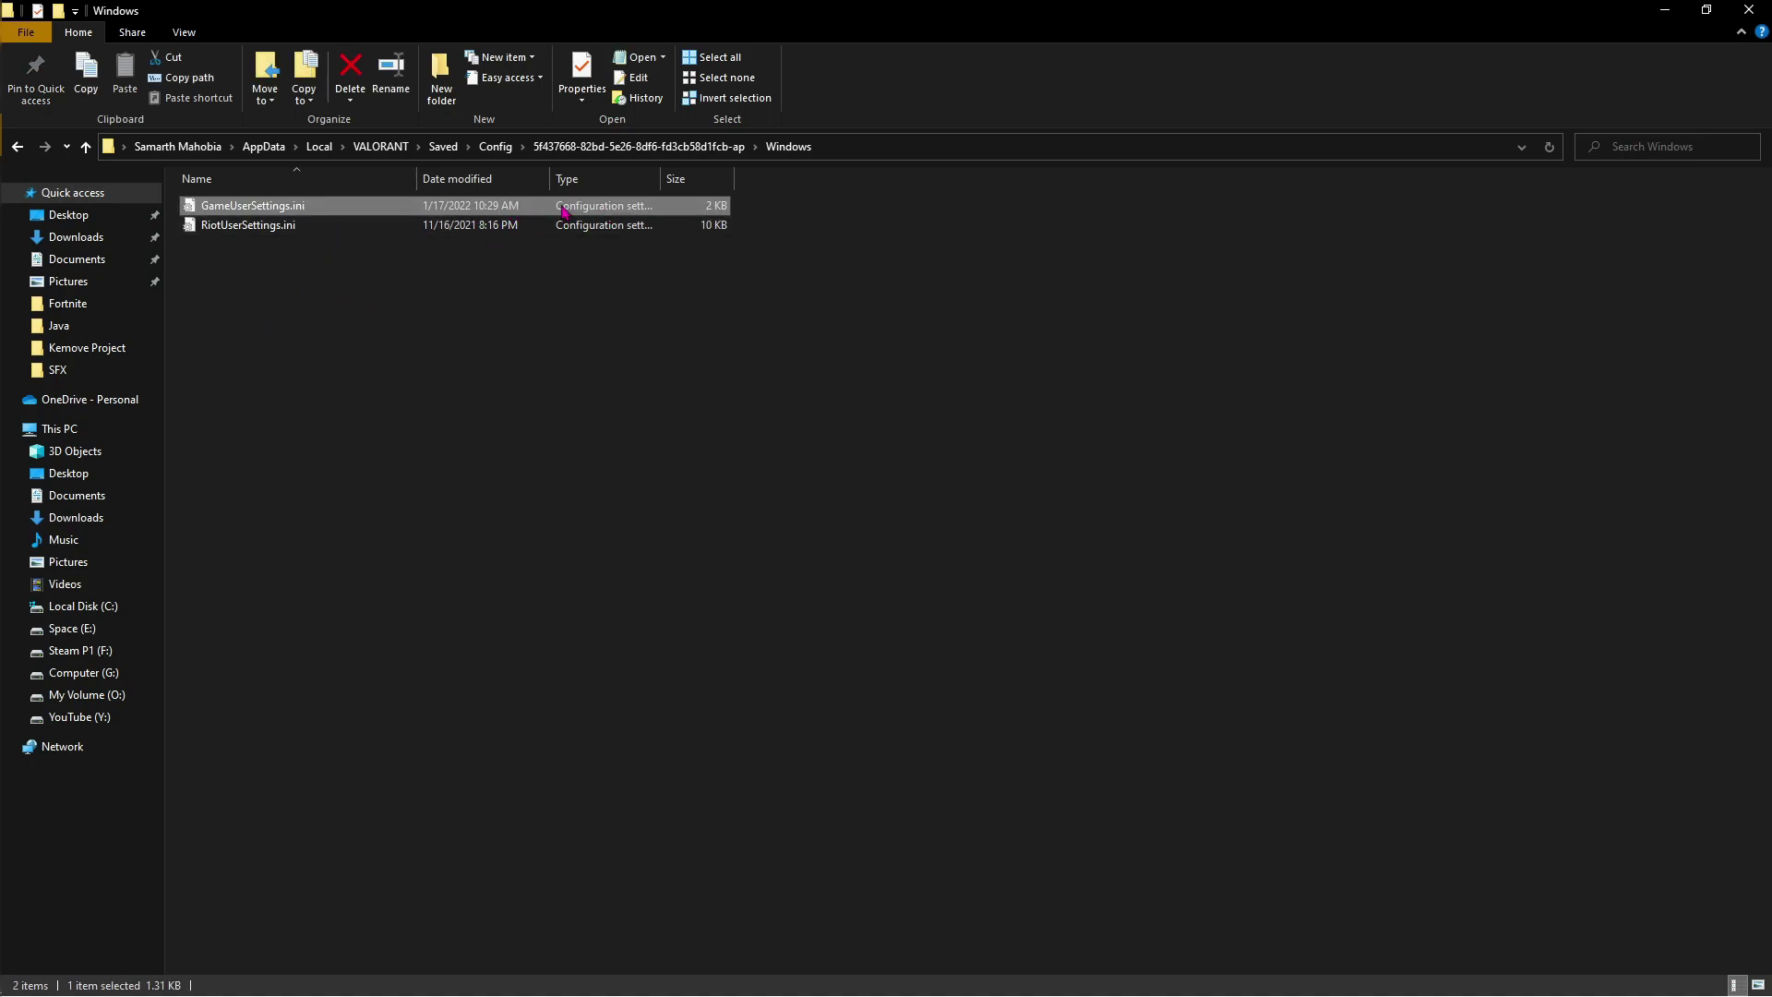
{"action": "left_click", "coordinate": [447, 366]}
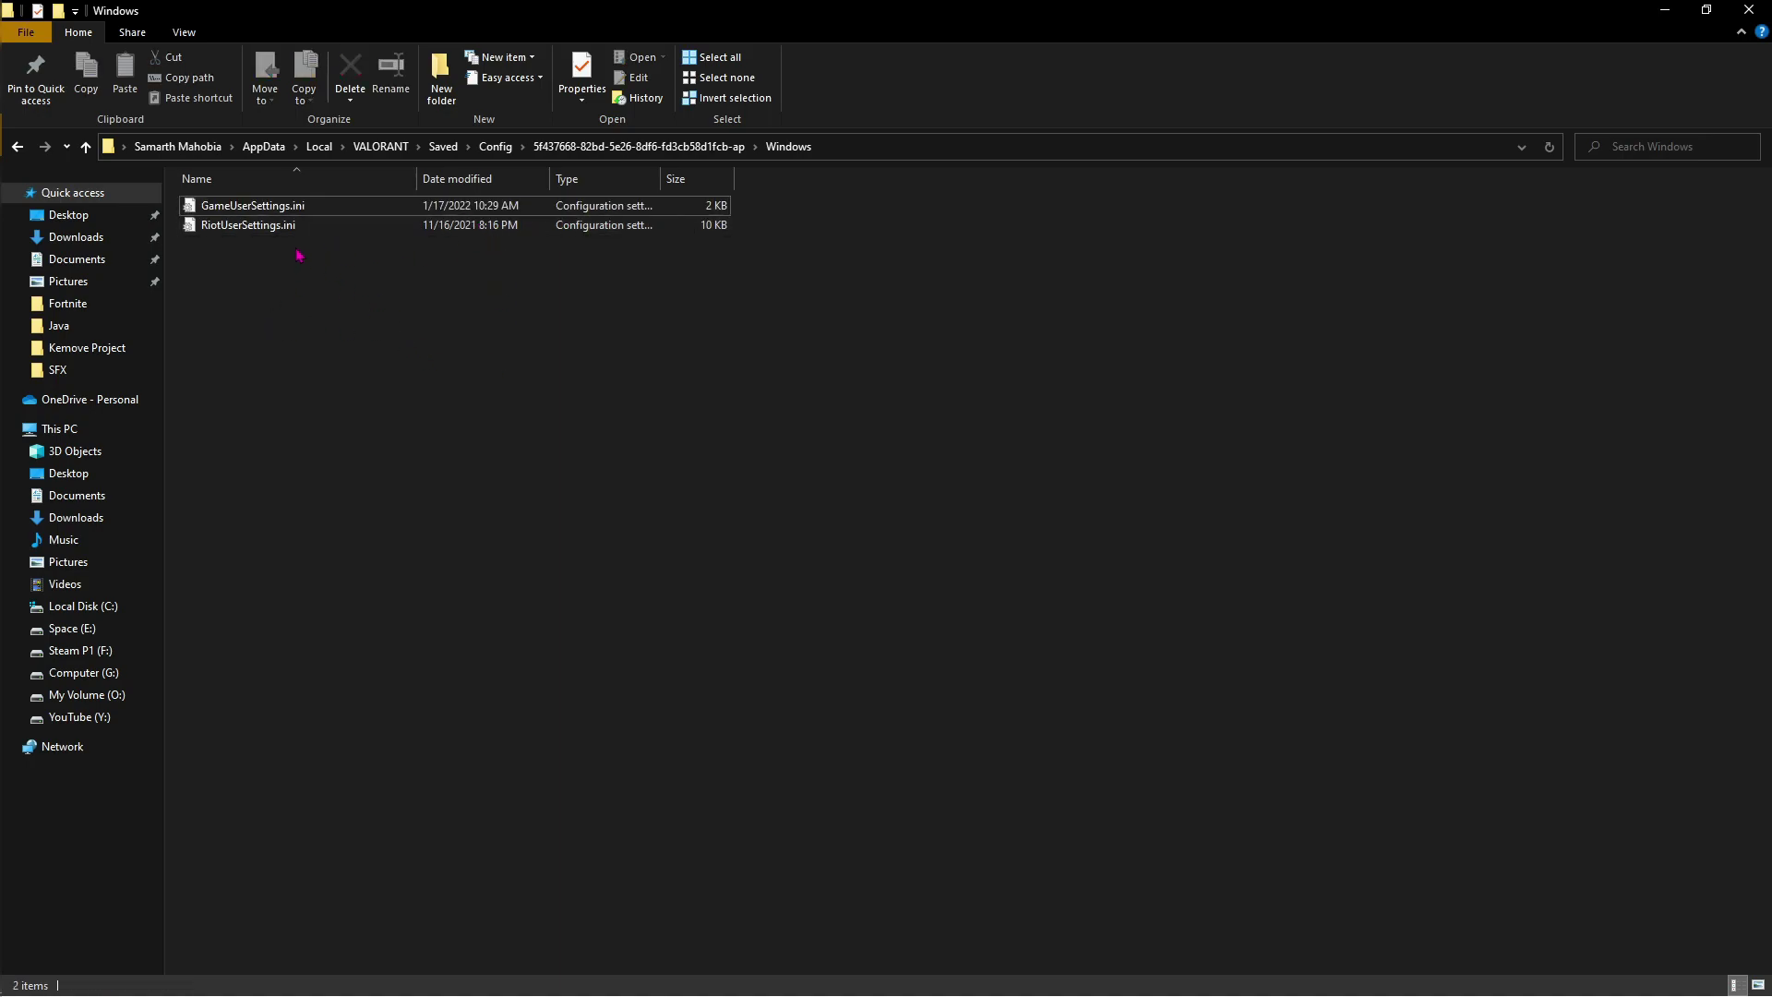
Step: File the old GameUserSettings.ini inside the 1. Ultra low end pc folder
{"action": "left_click", "coordinate": [1664, 11]}
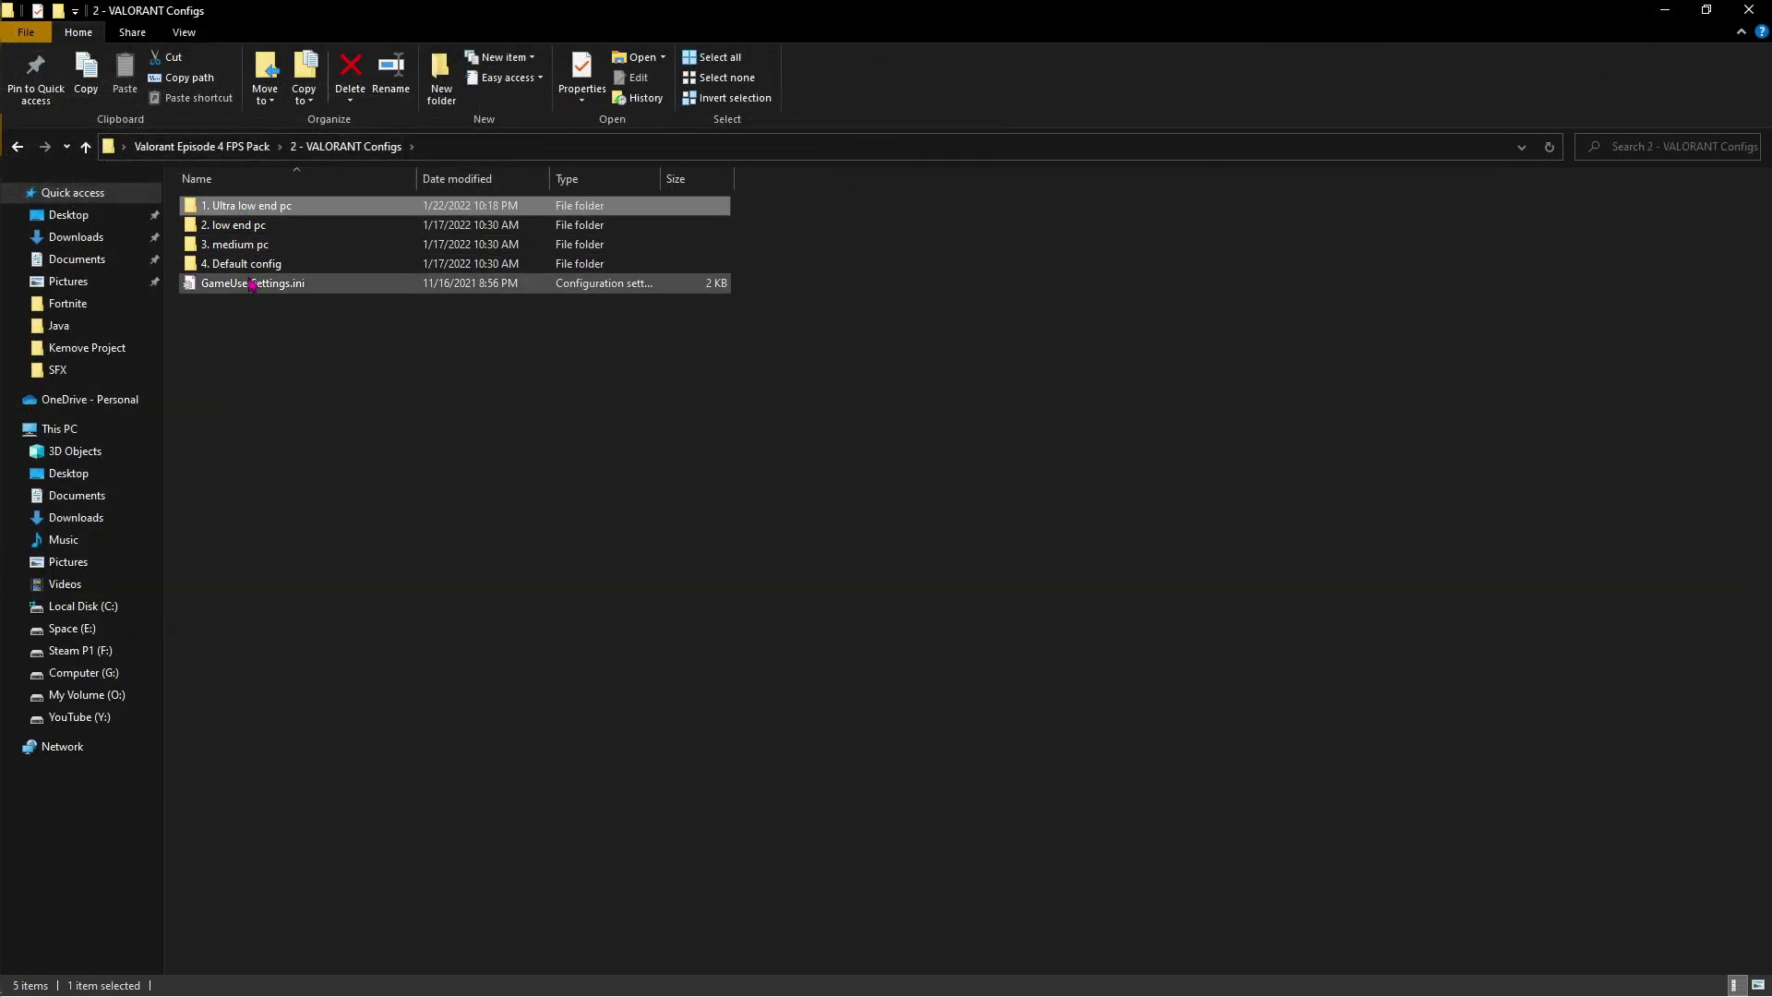
{"action": "left_click_drag", "start_coordinate": [251, 283], "coordinate": [240, 205]}
{"action": "left_click", "coordinate": [215, 147]}
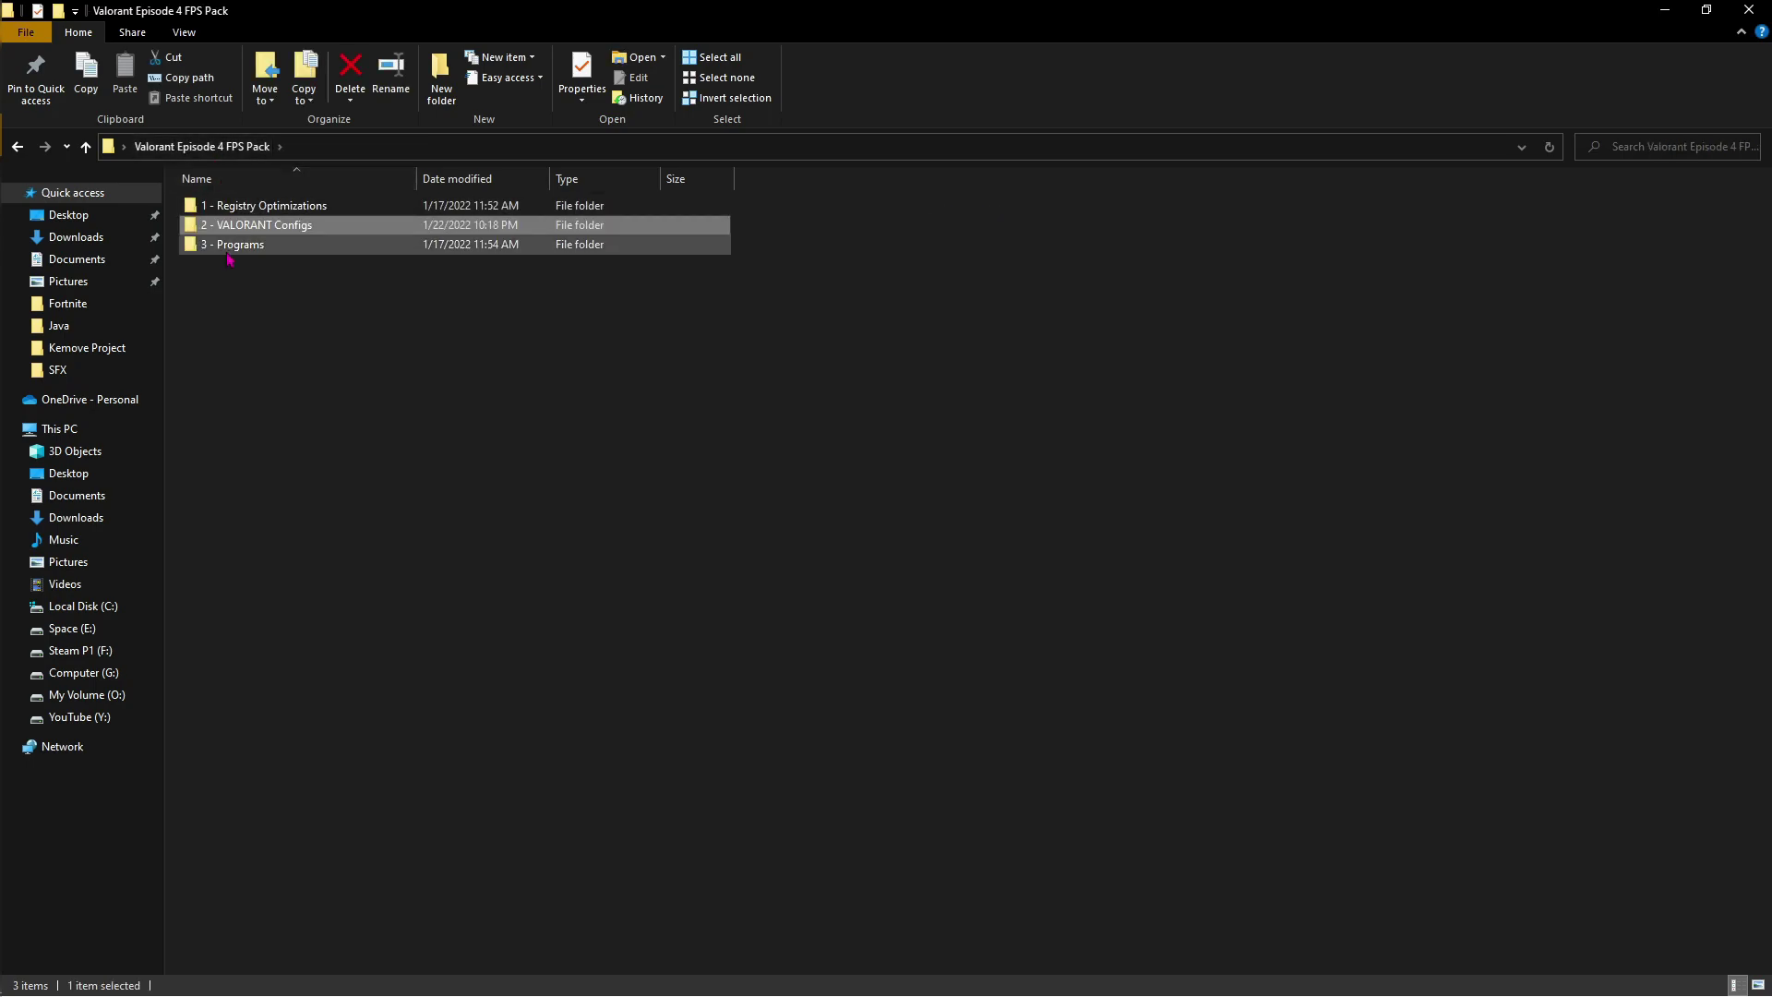
Step: Open 3 - Programs > MSI Utility V3 and select MSI Utility V3.exe
{"action": "double_click", "coordinate": [233, 244]}
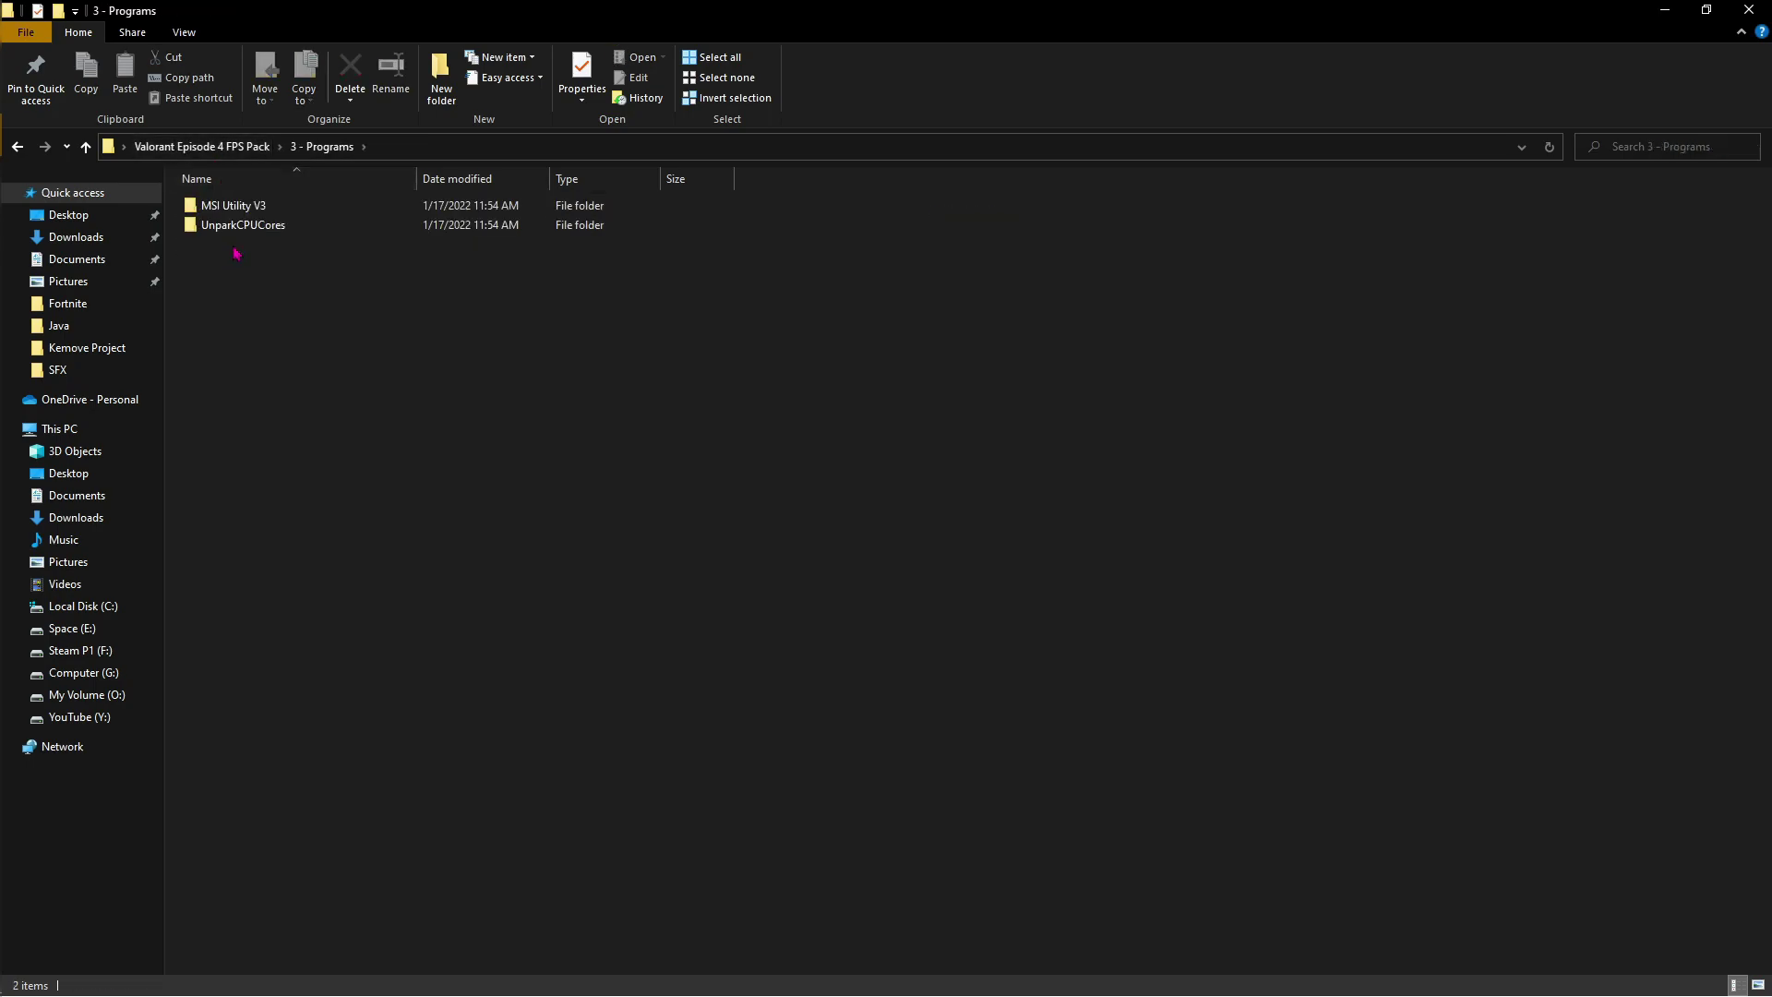
{"action": "key", "text": "alt+Left"}
{"action": "double_click", "coordinate": [236, 245]}
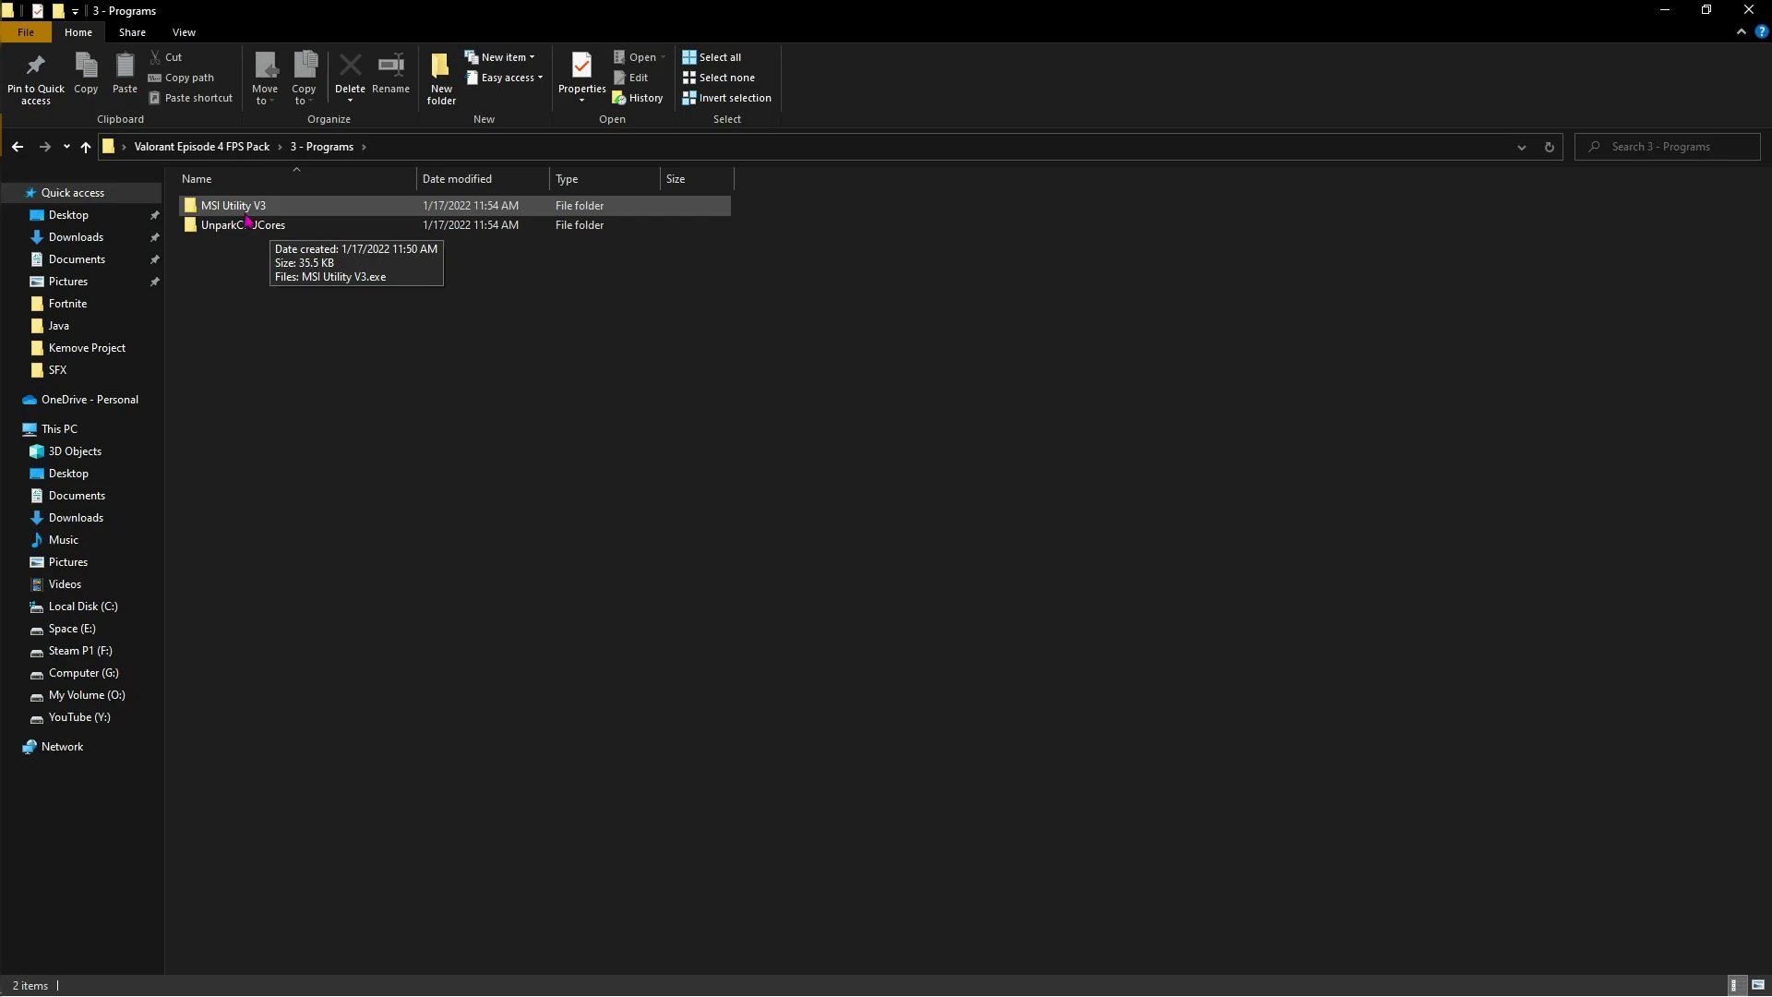
{"action": "left_click", "coordinate": [252, 226]}
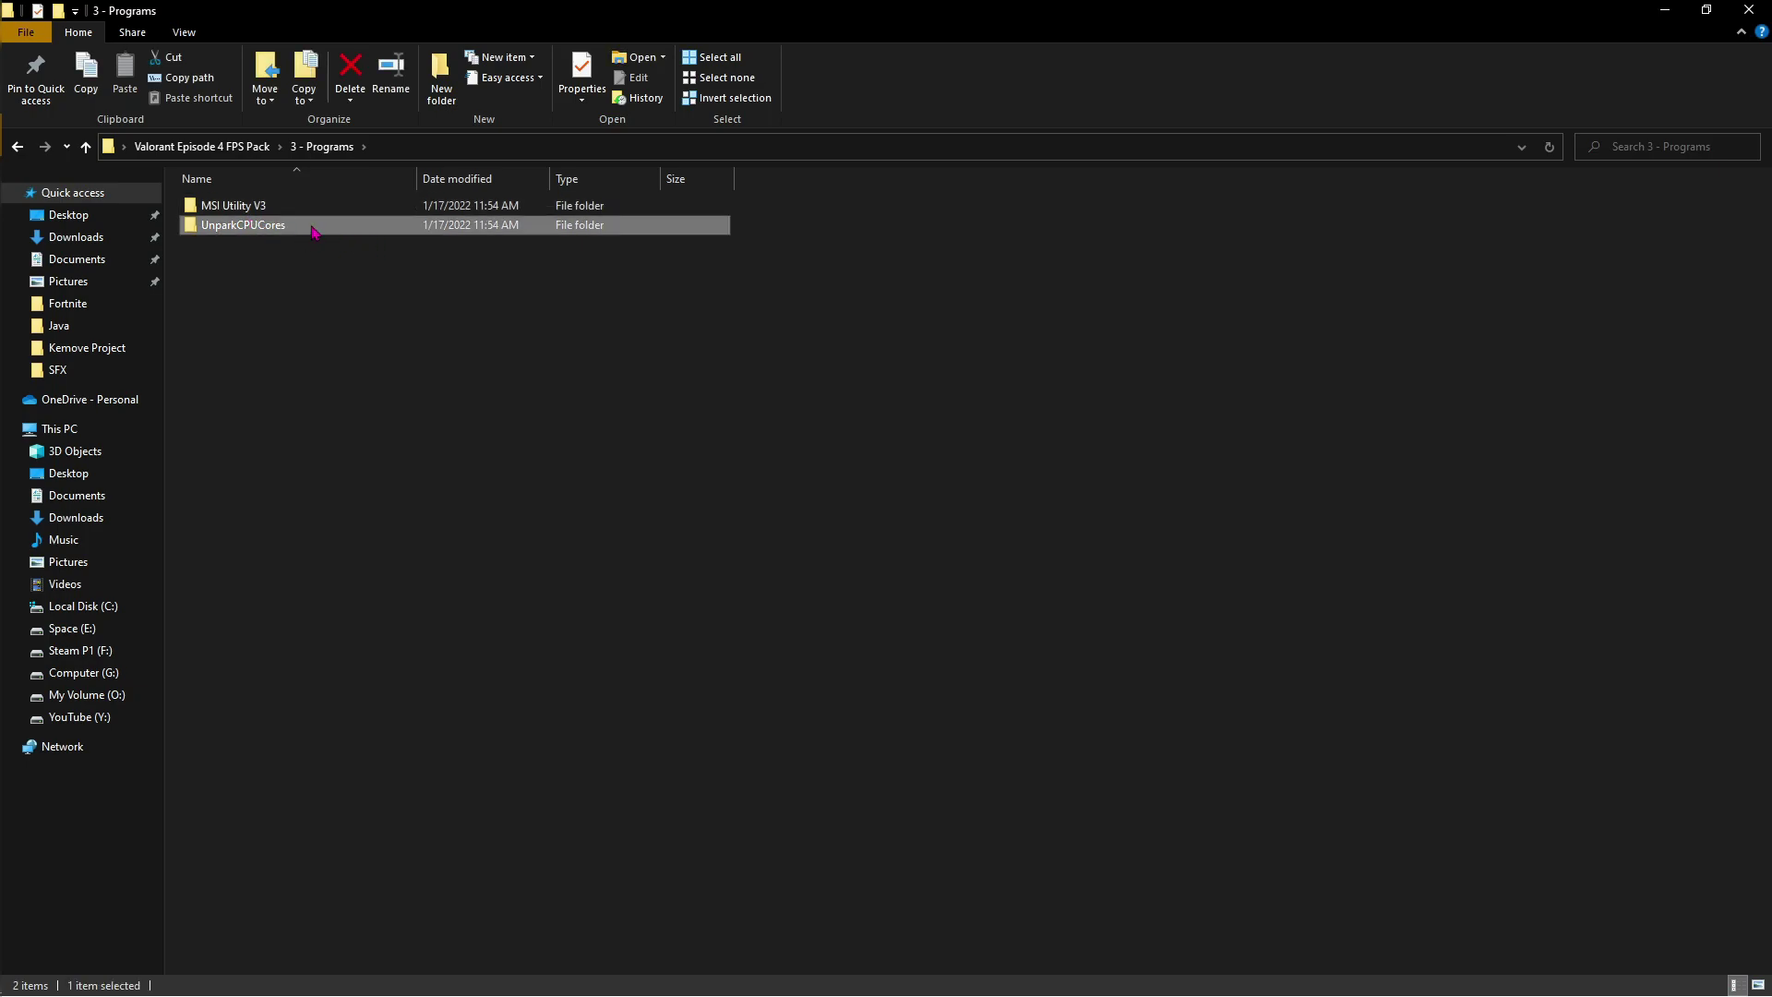
{"action": "double_click", "coordinate": [247, 208]}
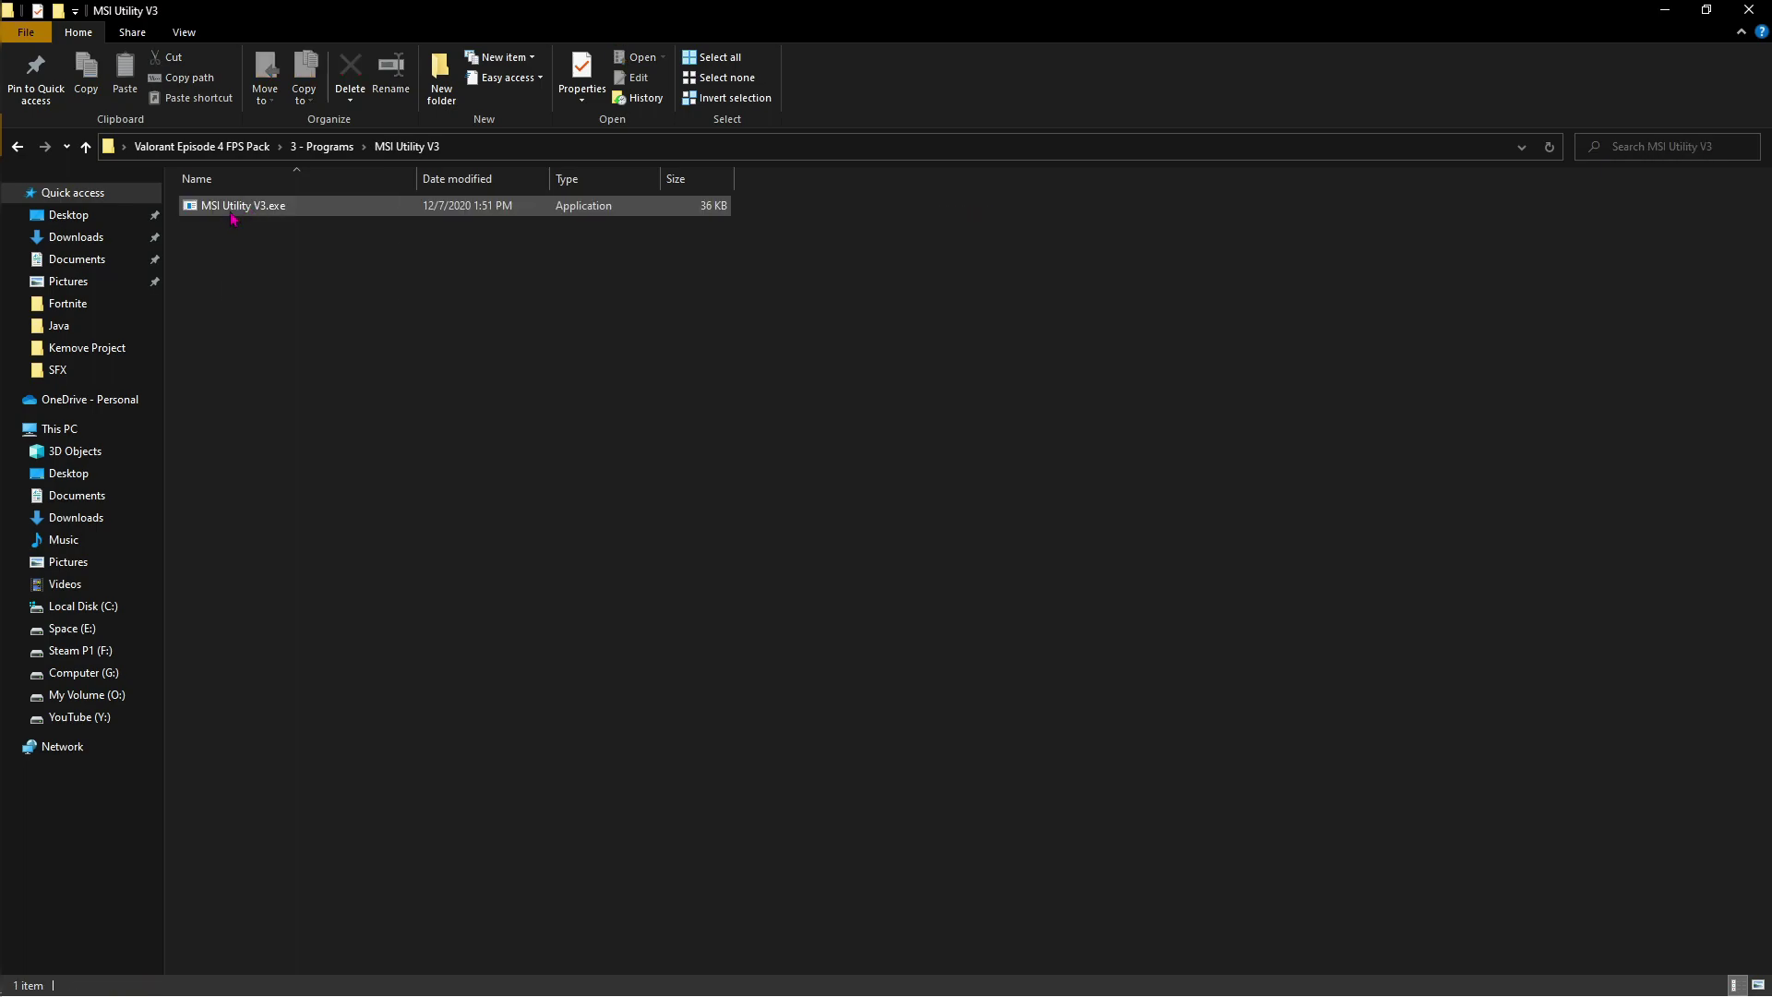
{"action": "left_click", "coordinate": [241, 214]}
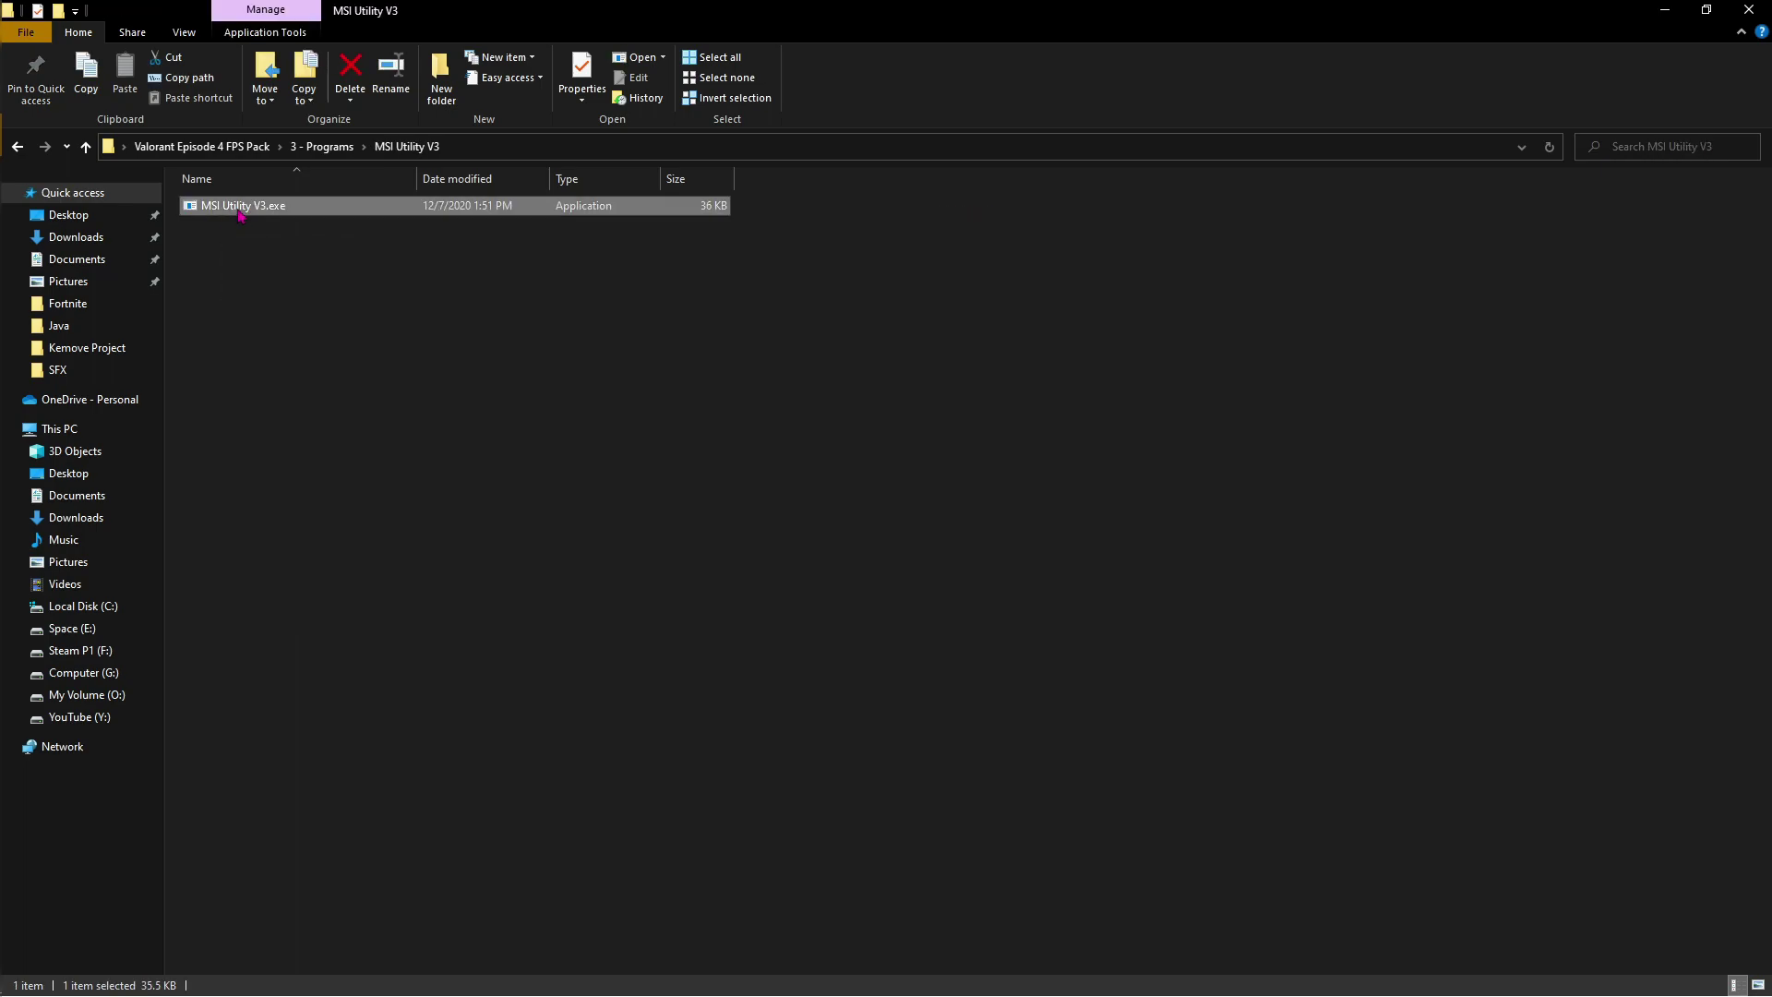
Step: Launch MSI Utility V3 and set the NVIDIA GeForce RTX 2070 SUPER's interrupt priority to High
{"action": "right_click", "coordinate": [241, 214]}
{"action": "left_click", "coordinate": [267, 243]}
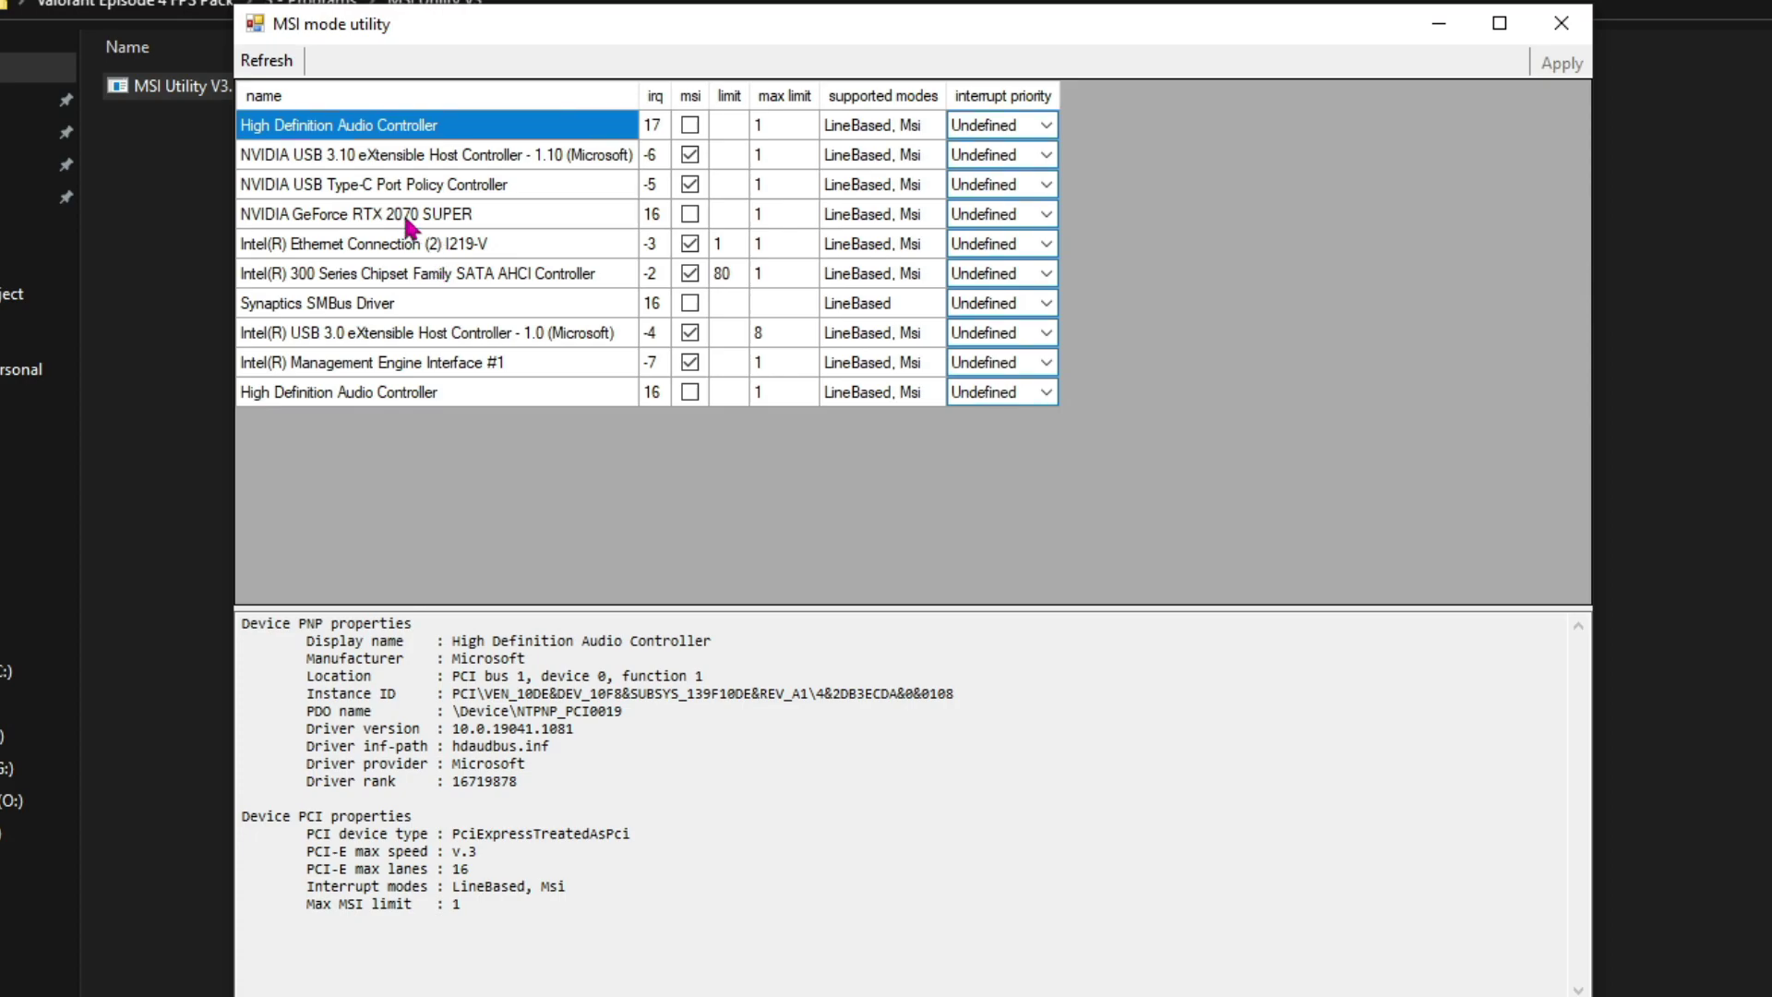
{"action": "left_click", "coordinate": [334, 215]}
{"action": "left_click", "coordinate": [1019, 216]}
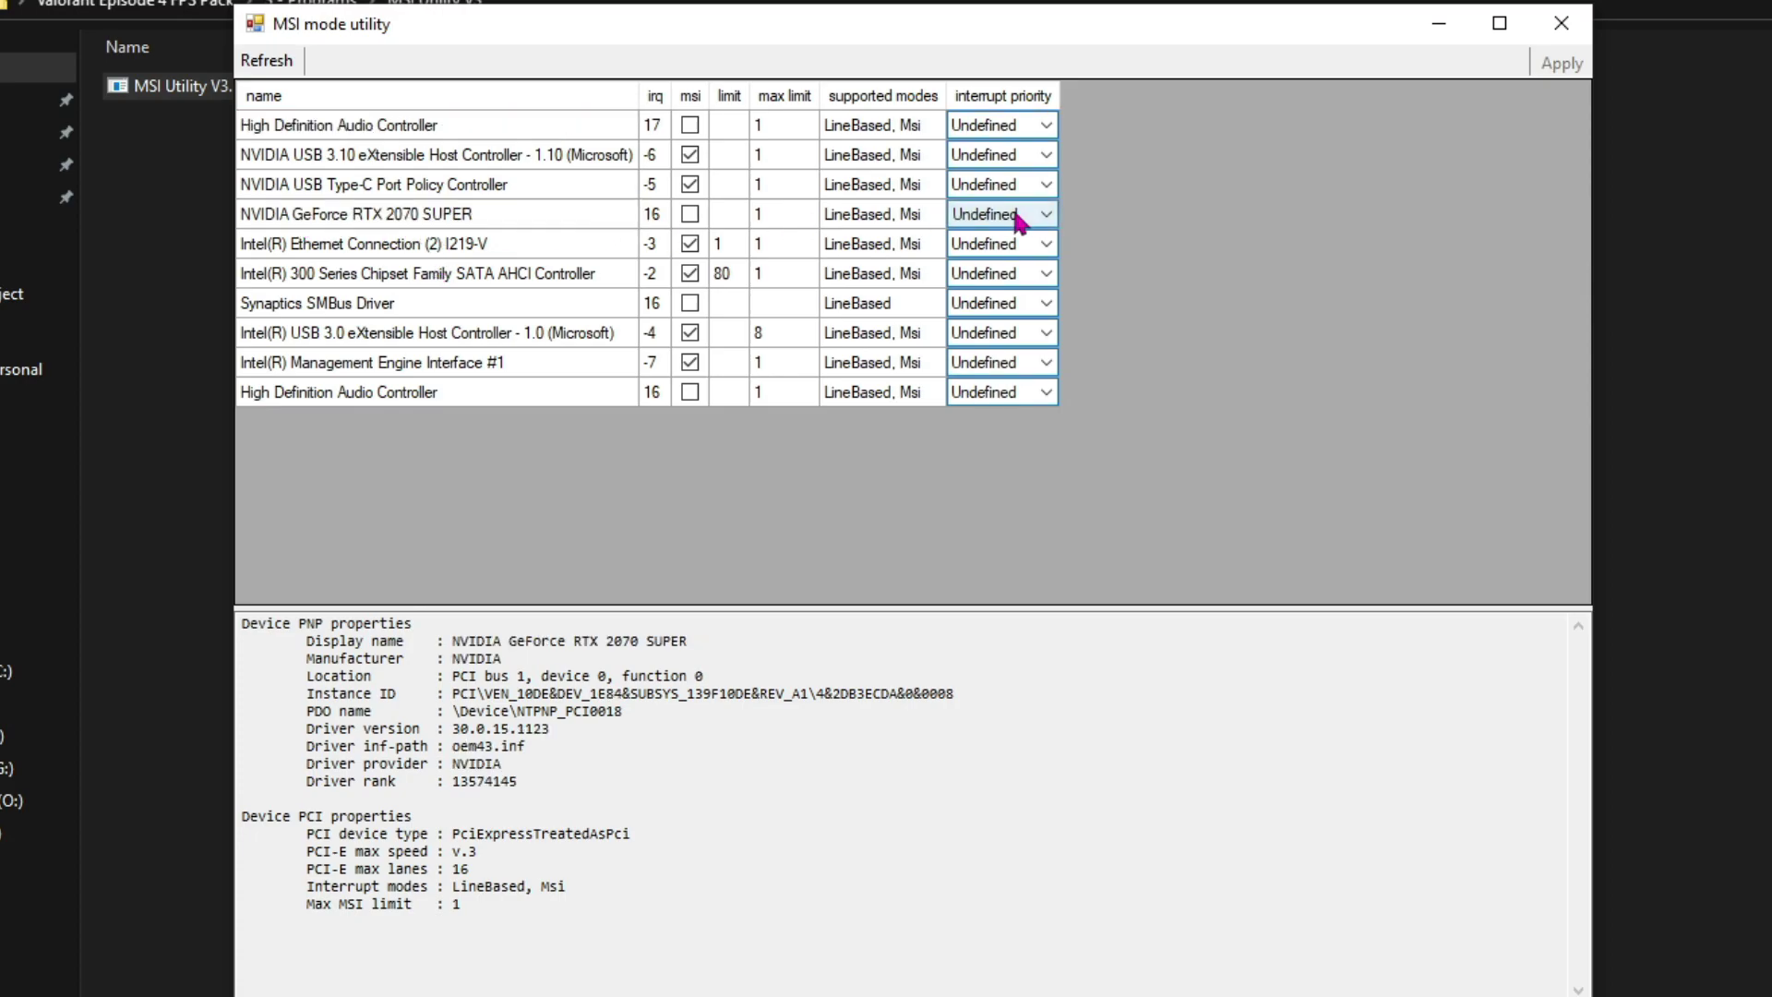
{"action": "left_click", "coordinate": [989, 218]}
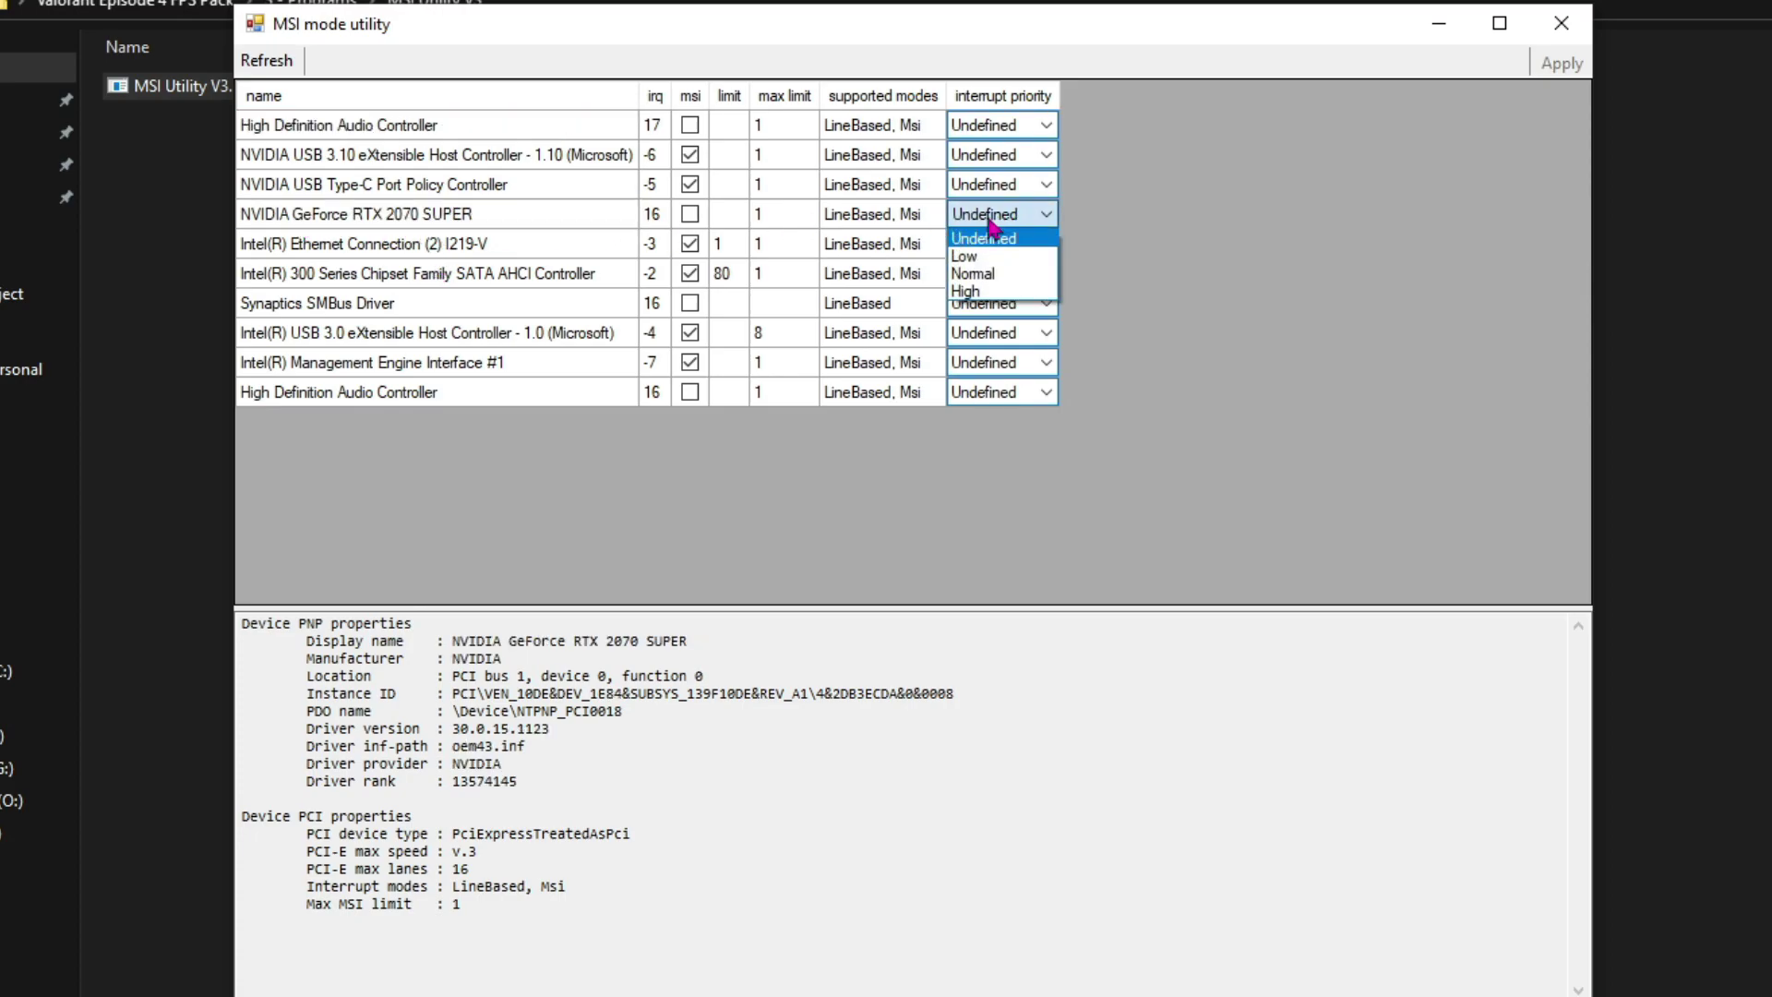
{"action": "left_click", "coordinate": [986, 293]}
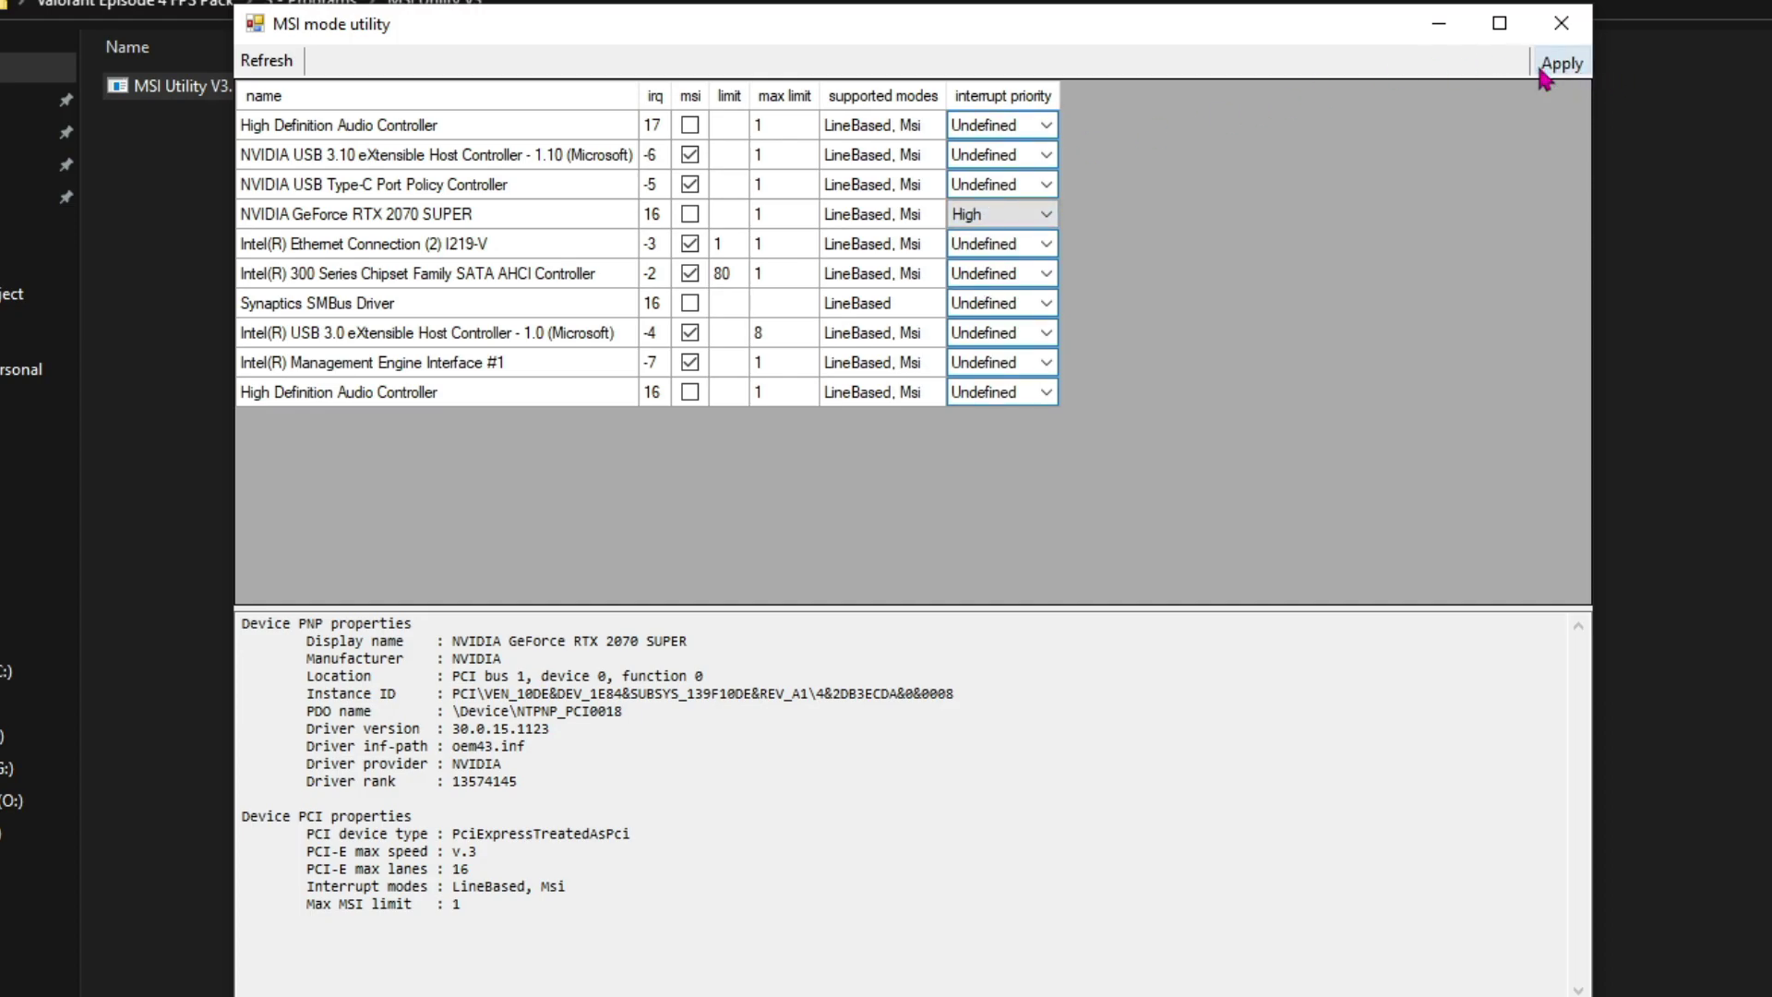
Step: Close the MSI utility and launch UnparkCPUCores.exe
{"action": "left_click", "coordinate": [1569, 24]}
{"action": "double_click", "coordinate": [235, 226]}
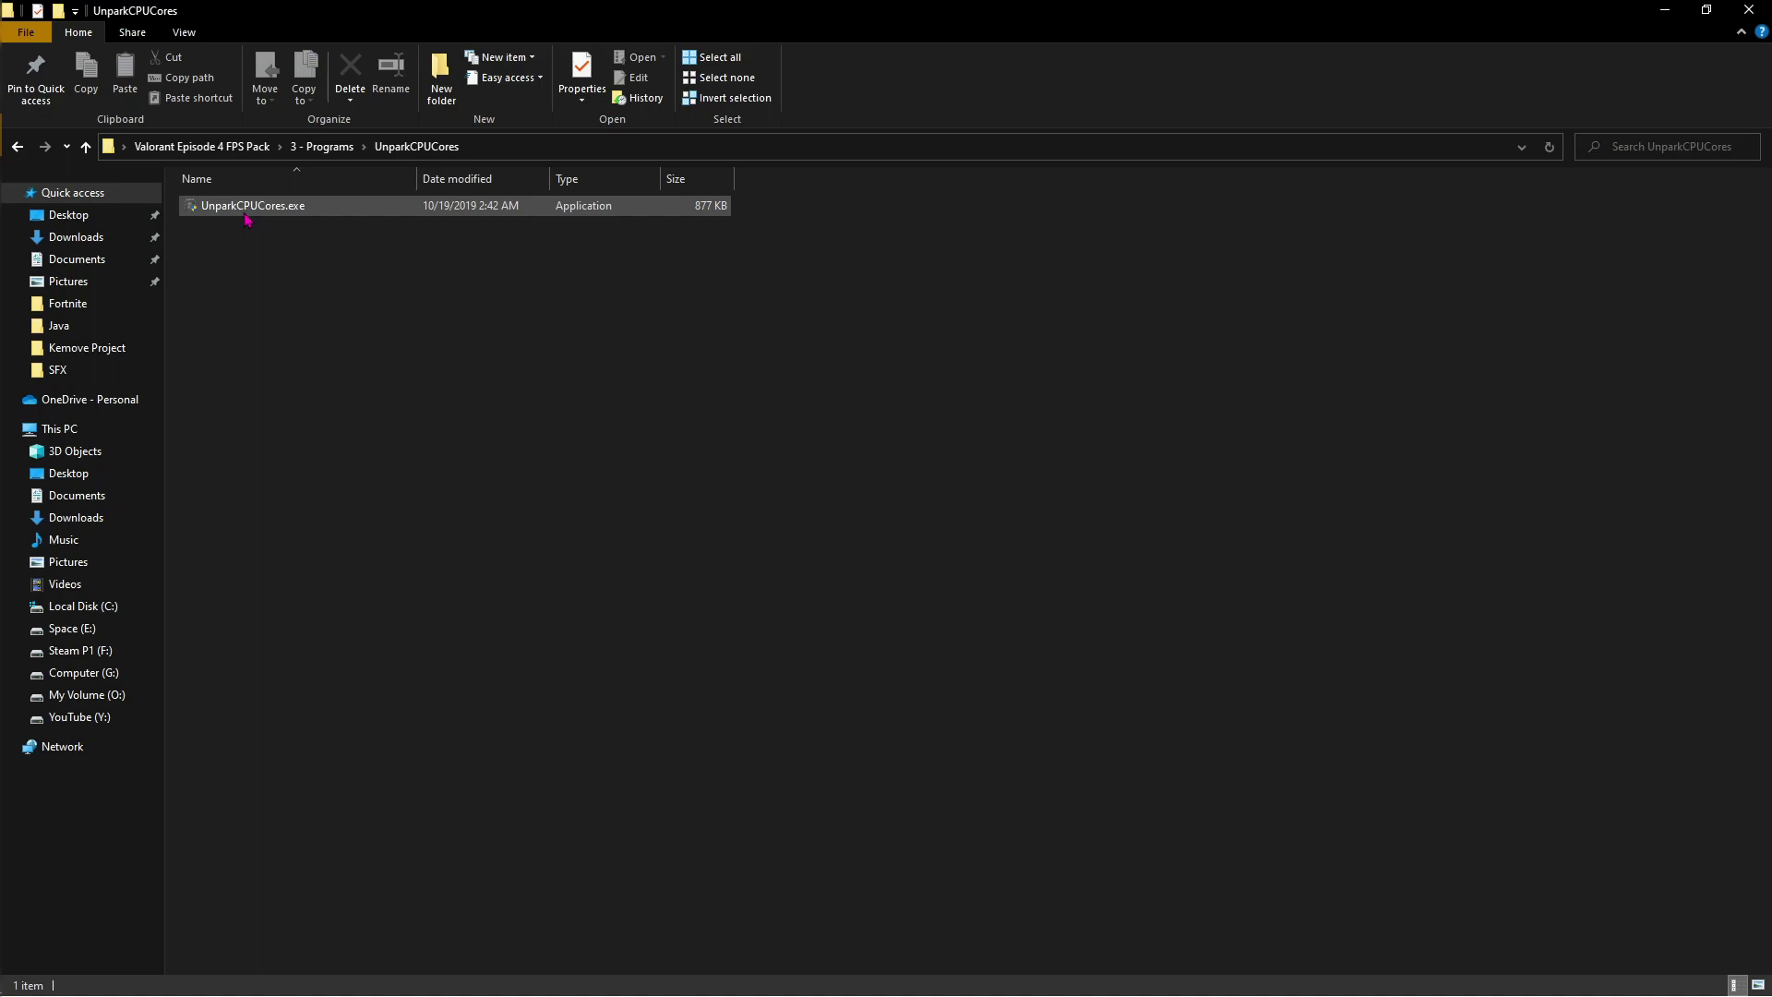
{"action": "left_click", "coordinate": [267, 212]}
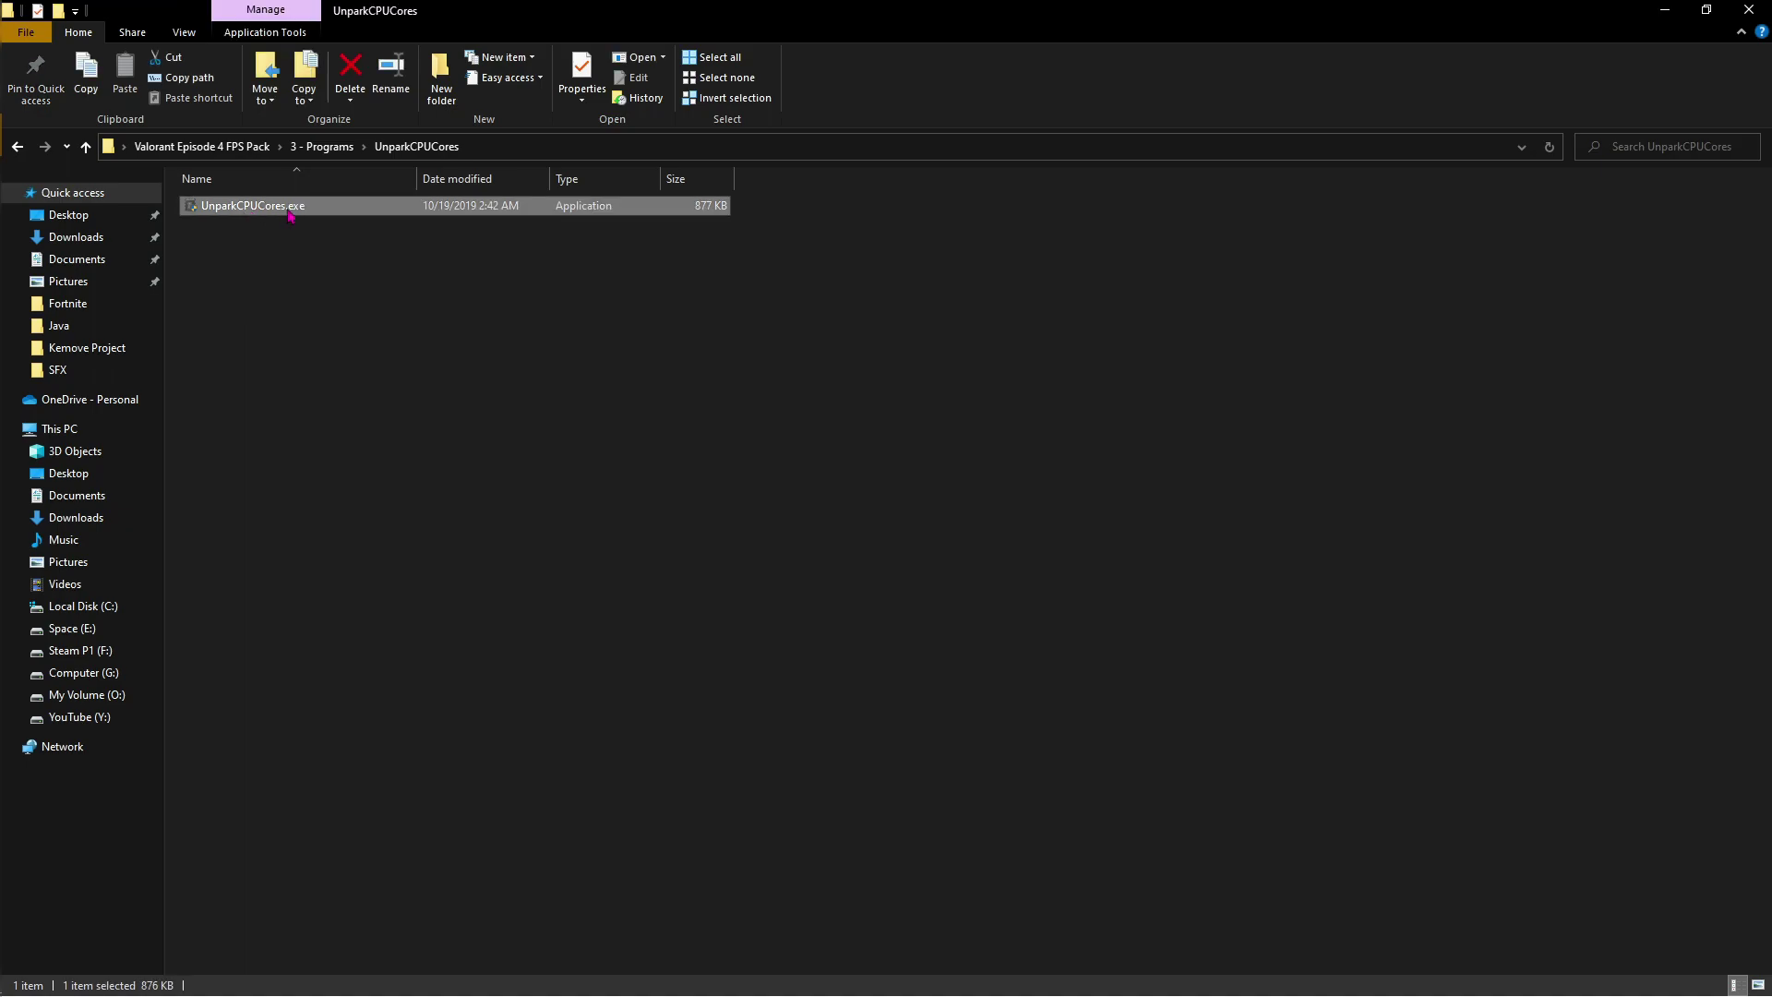
{"action": "double_click", "coordinate": [290, 213]}
Step: Switch to the High performance power plan, unpark all CPU cores, and close CPU Unpark
{"action": "left_click", "coordinate": [890, 523]}
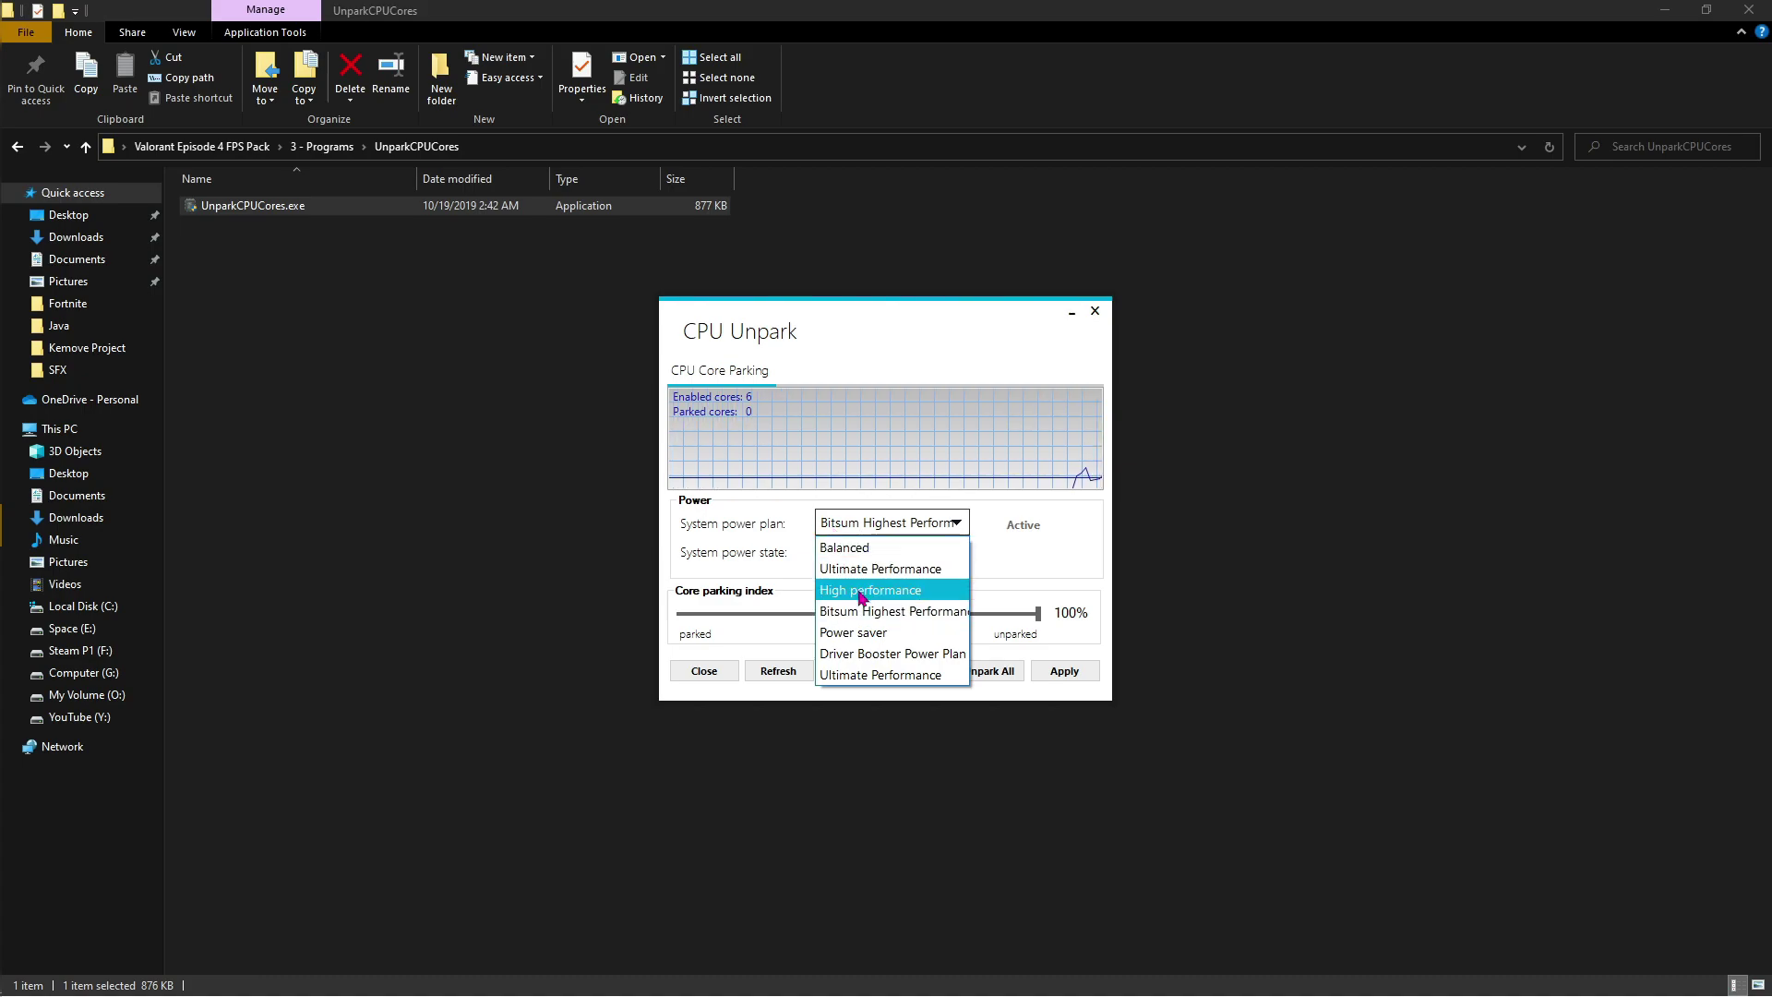
{"action": "left_click", "coordinate": [858, 590]}
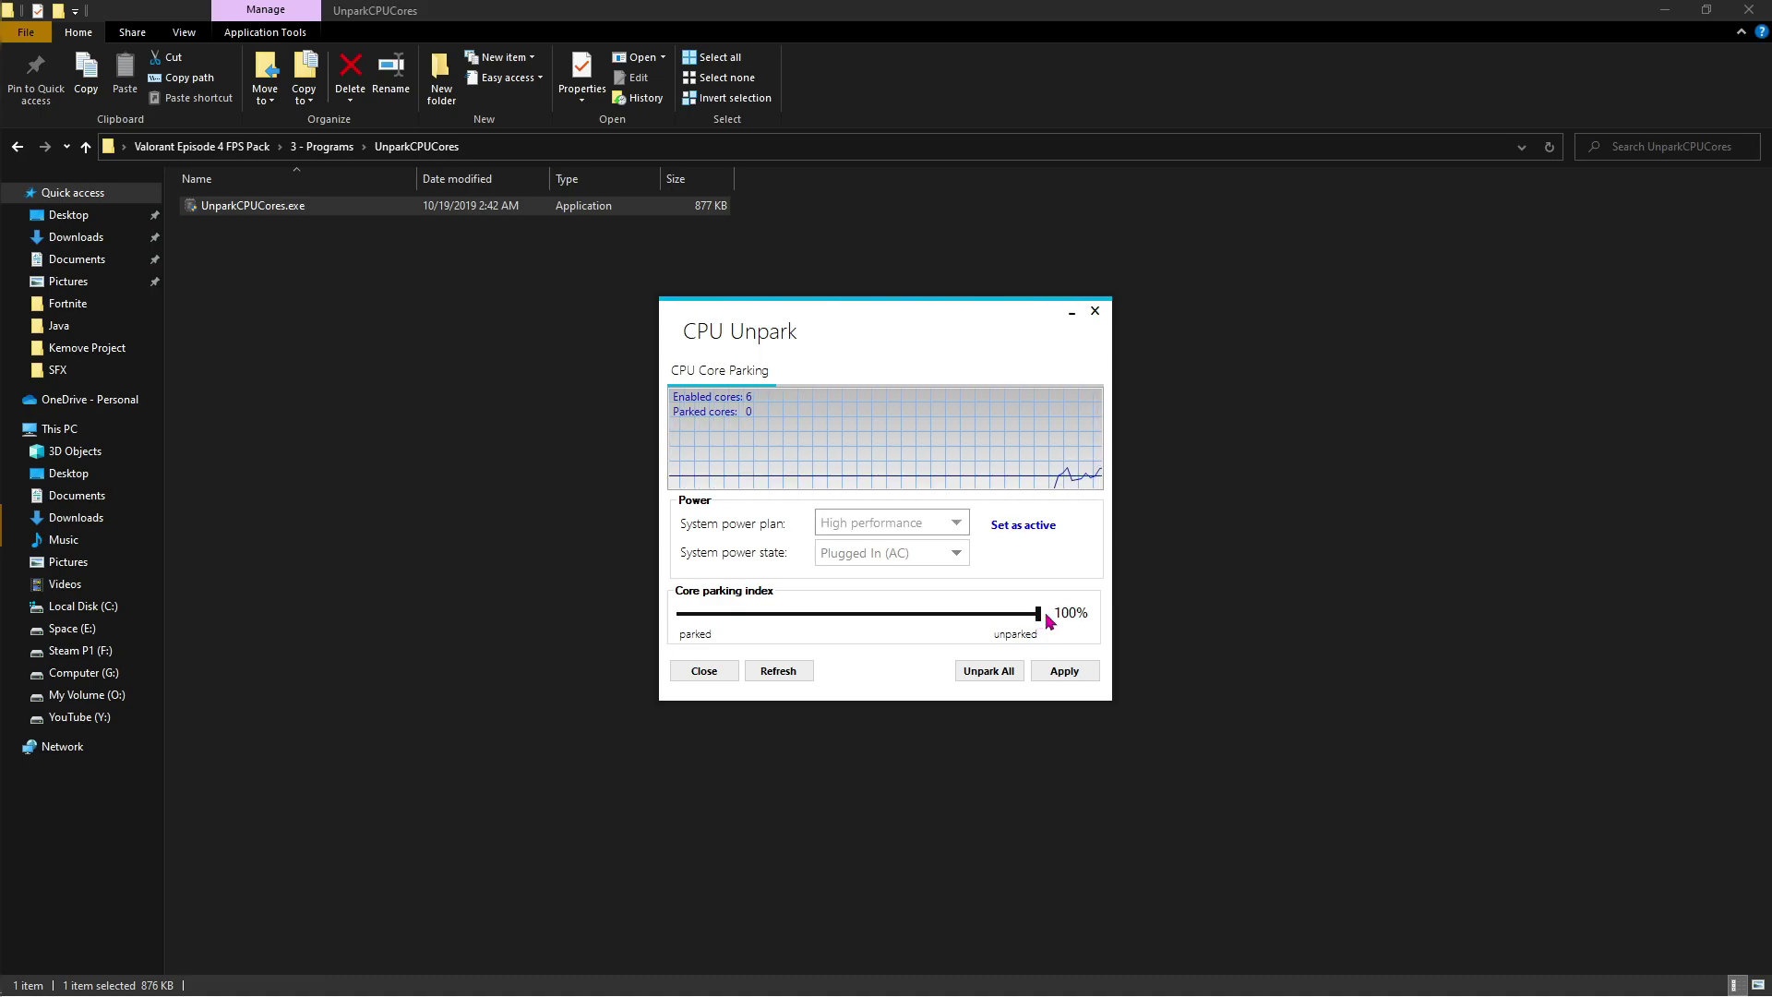
{"action": "left_click", "coordinate": [1004, 672]}
{"action": "left_click", "coordinate": [1009, 554]}
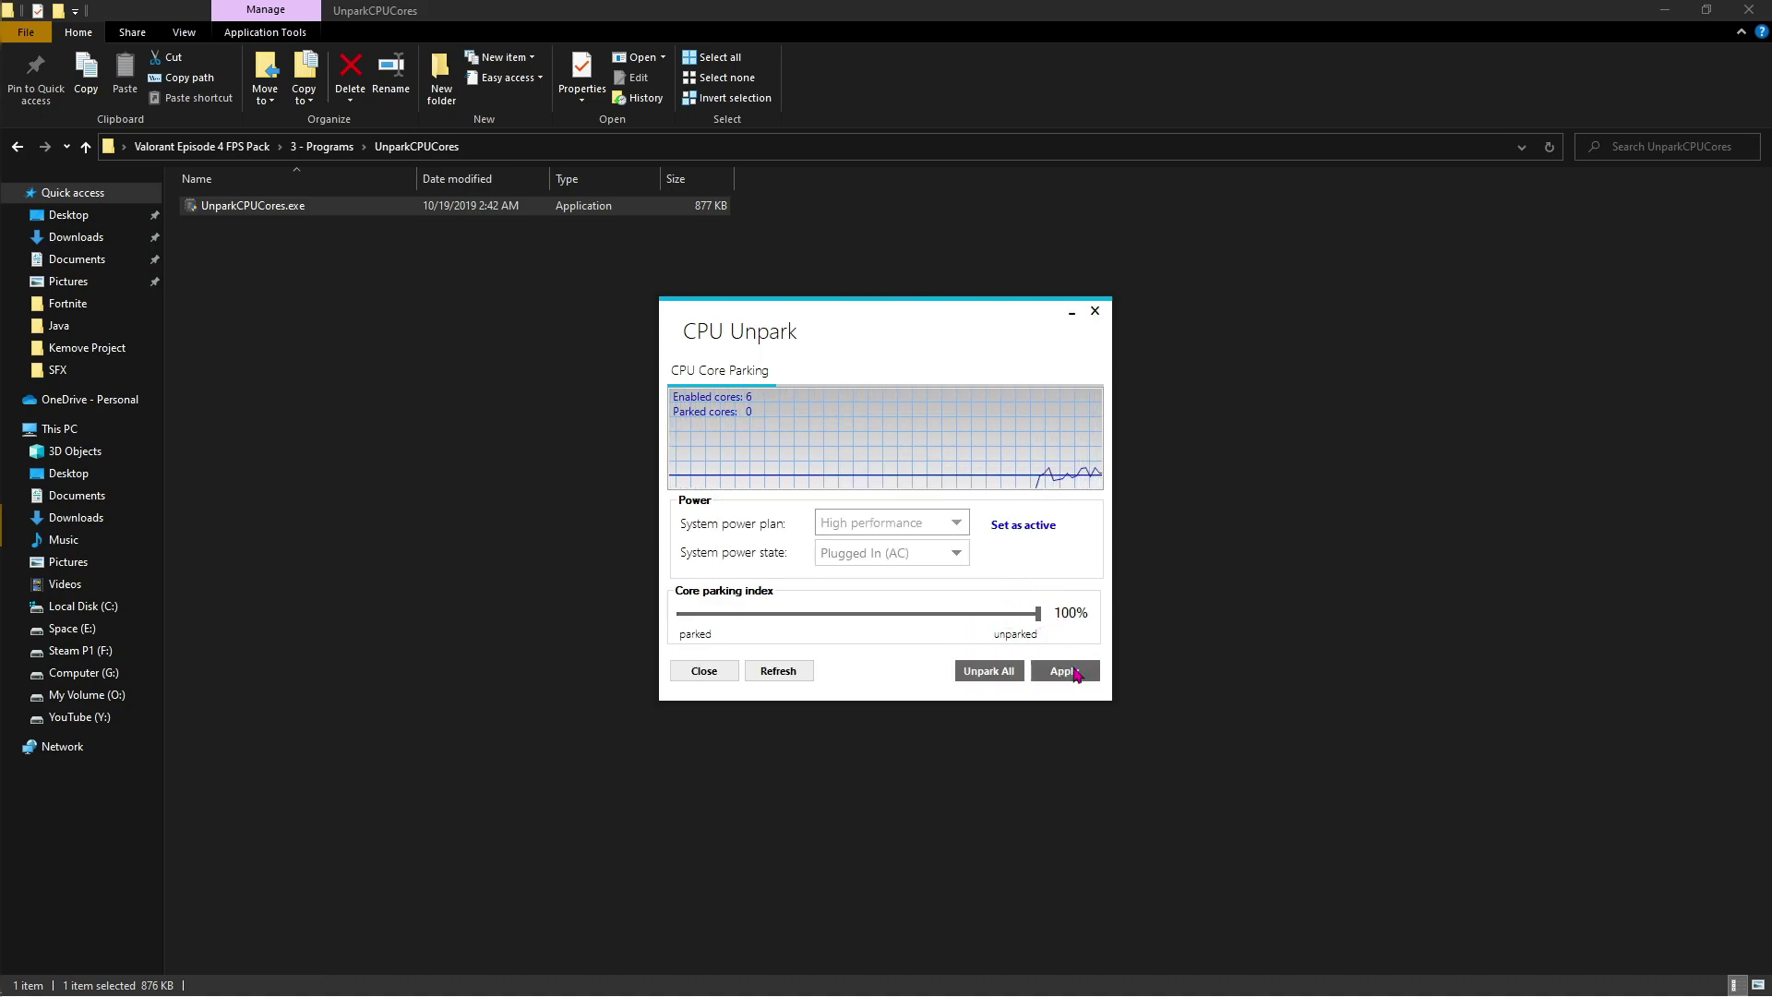
{"action": "left_click", "coordinate": [1095, 312]}
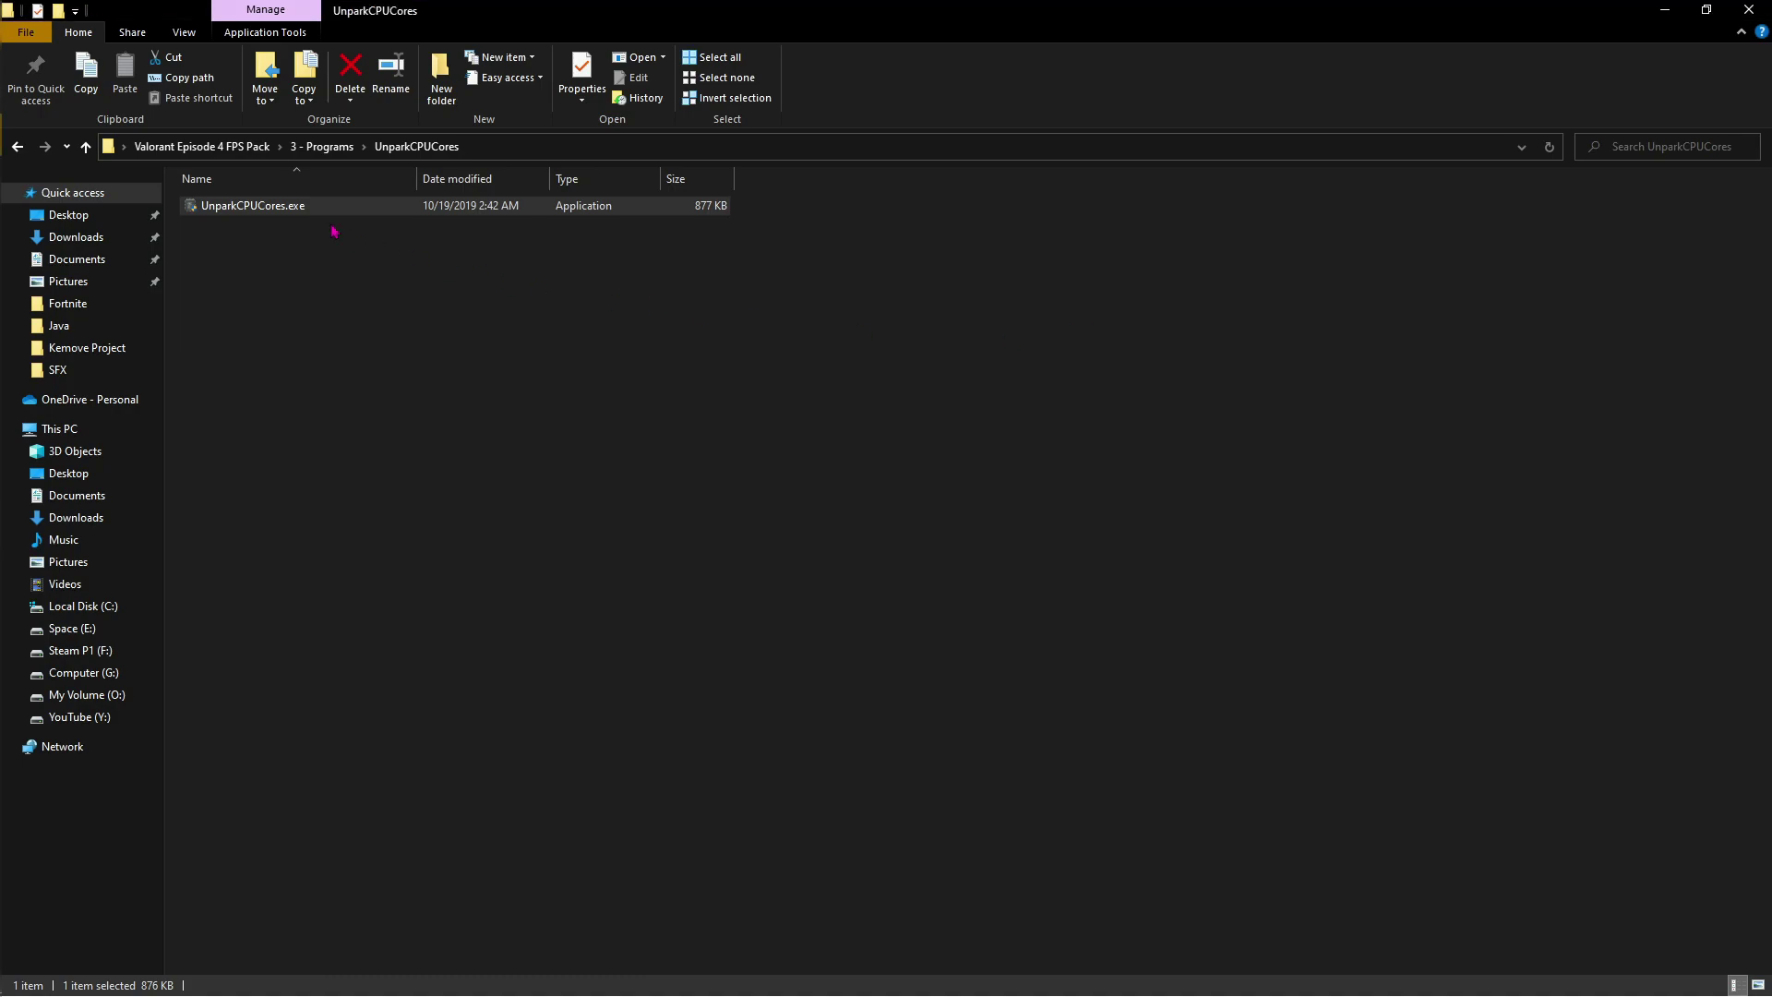
Step: Save High performance as VALORANT's graphics preference in Windows Graphics settings
{"action": "left_click", "coordinate": [318, 146]}
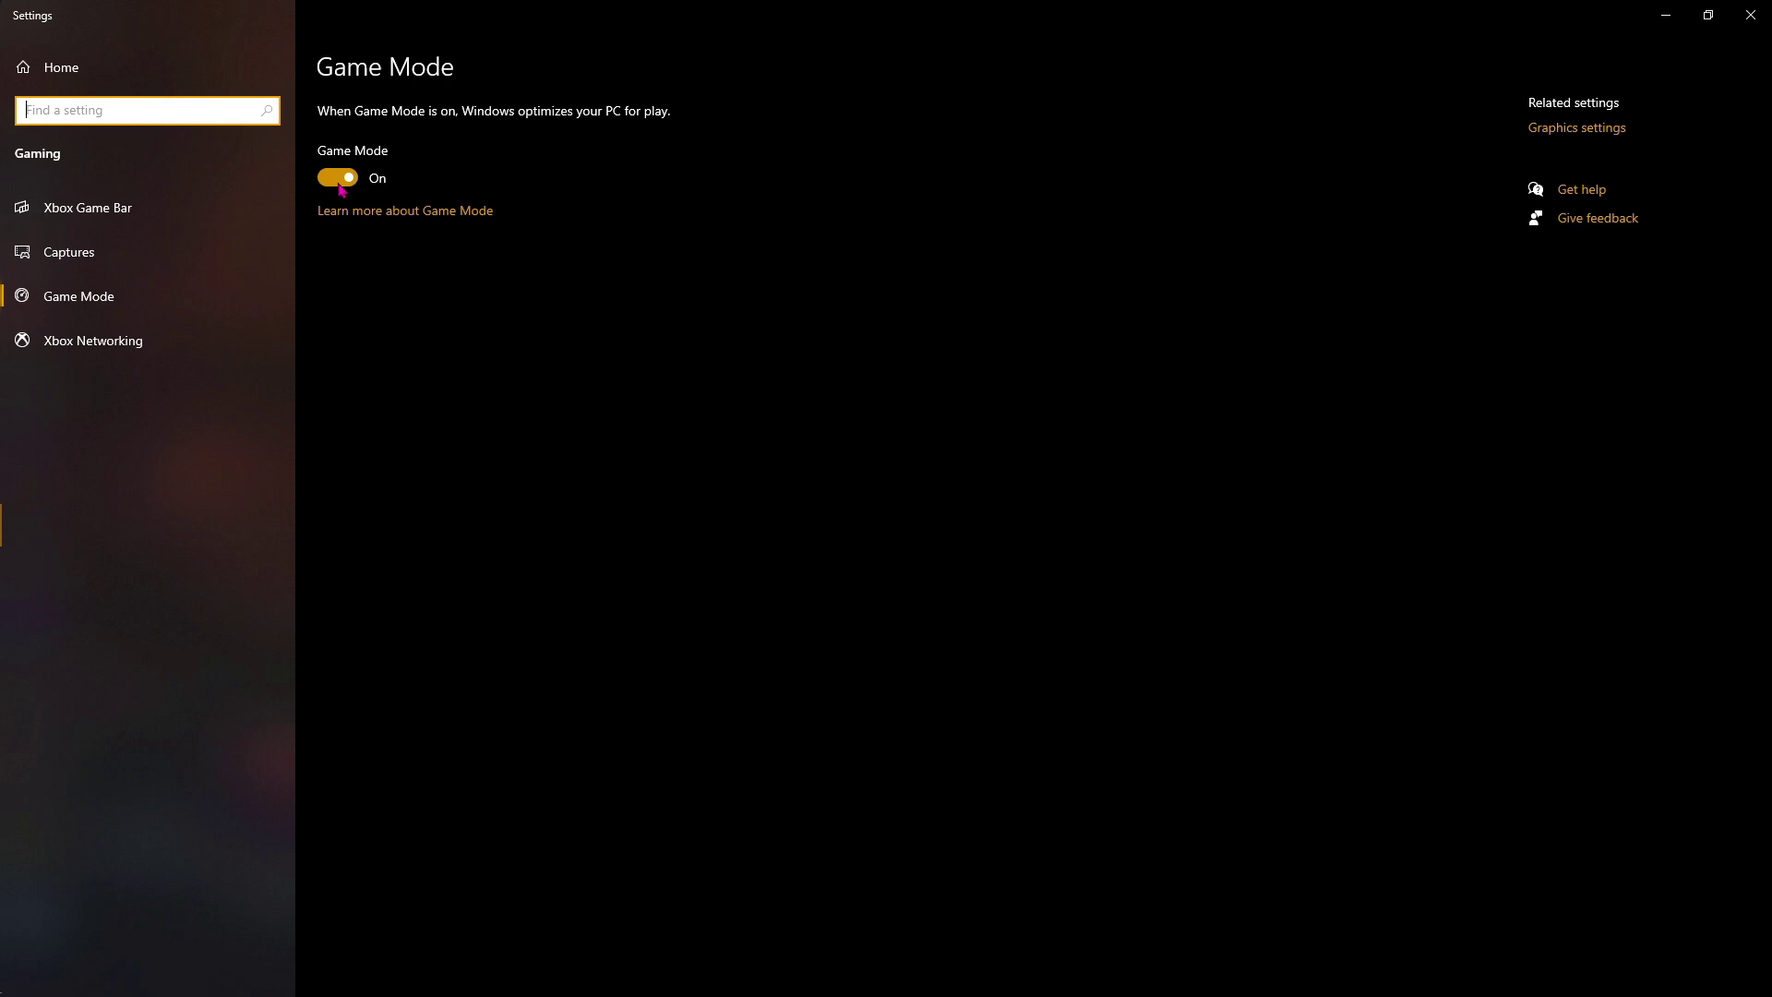
{"action": "left_click", "coordinate": [1577, 138]}
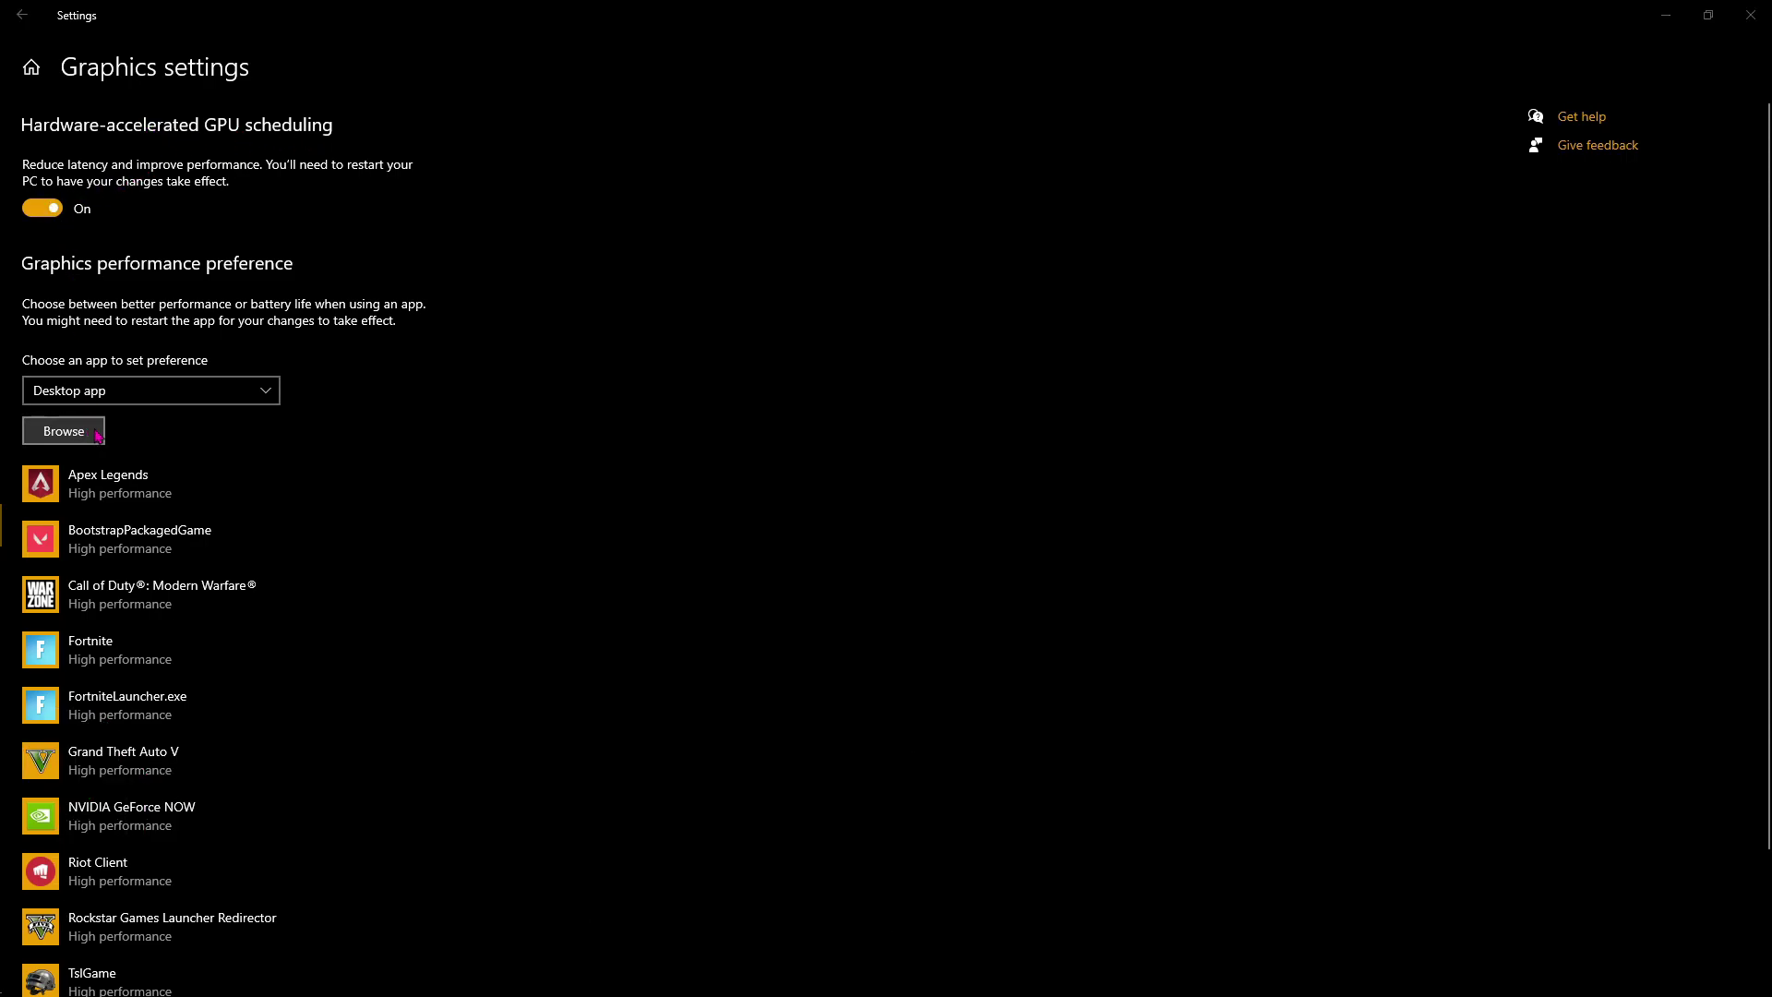
{"action": "left_click", "coordinate": [96, 432]}
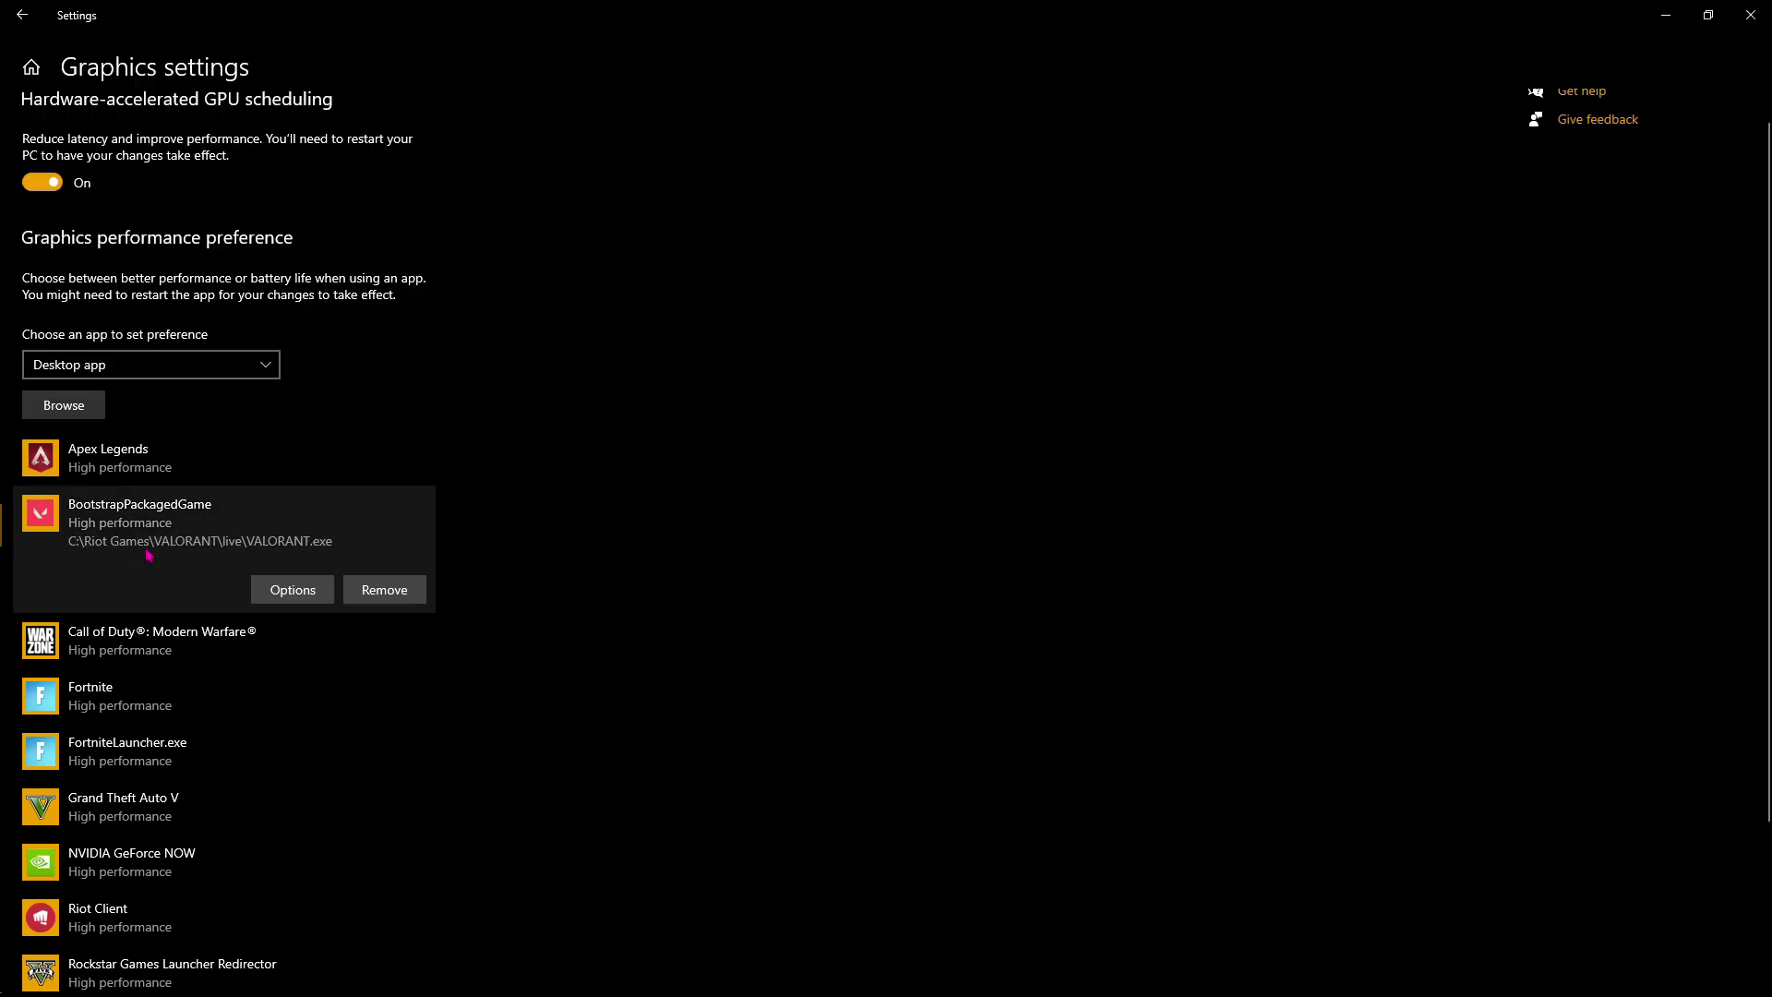
{"action": "left_click", "coordinate": [284, 592]}
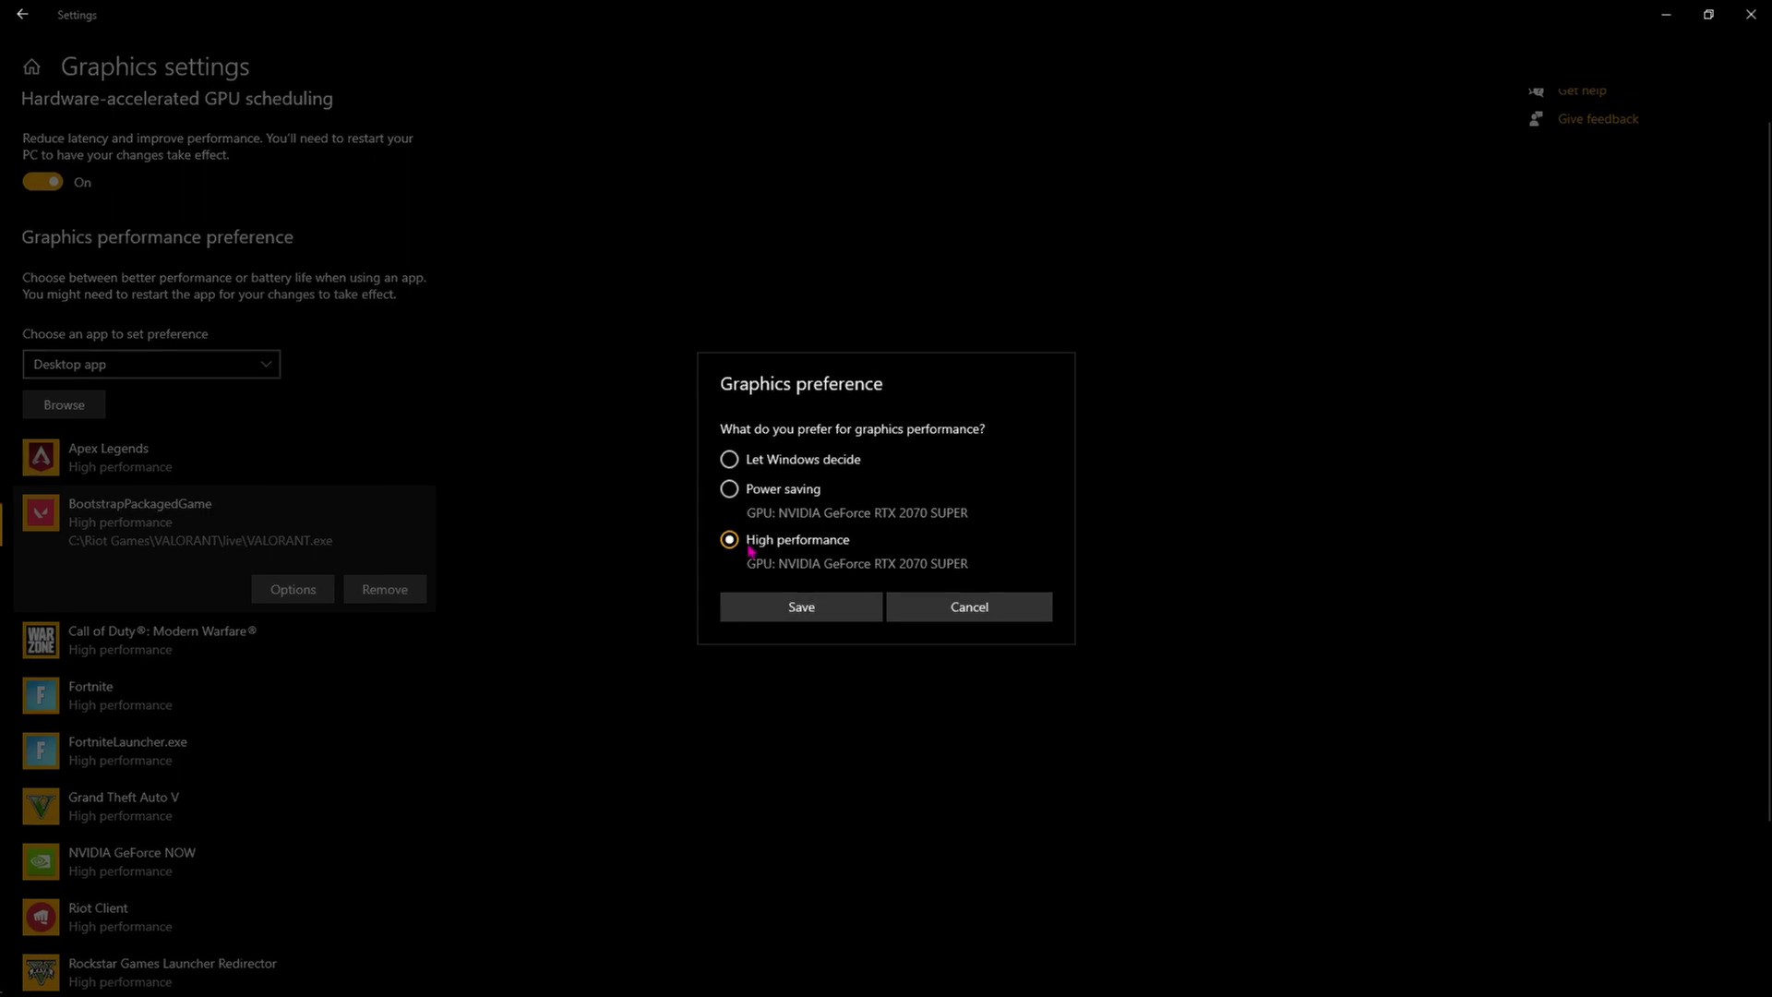
{"action": "left_click", "coordinate": [785, 611]}
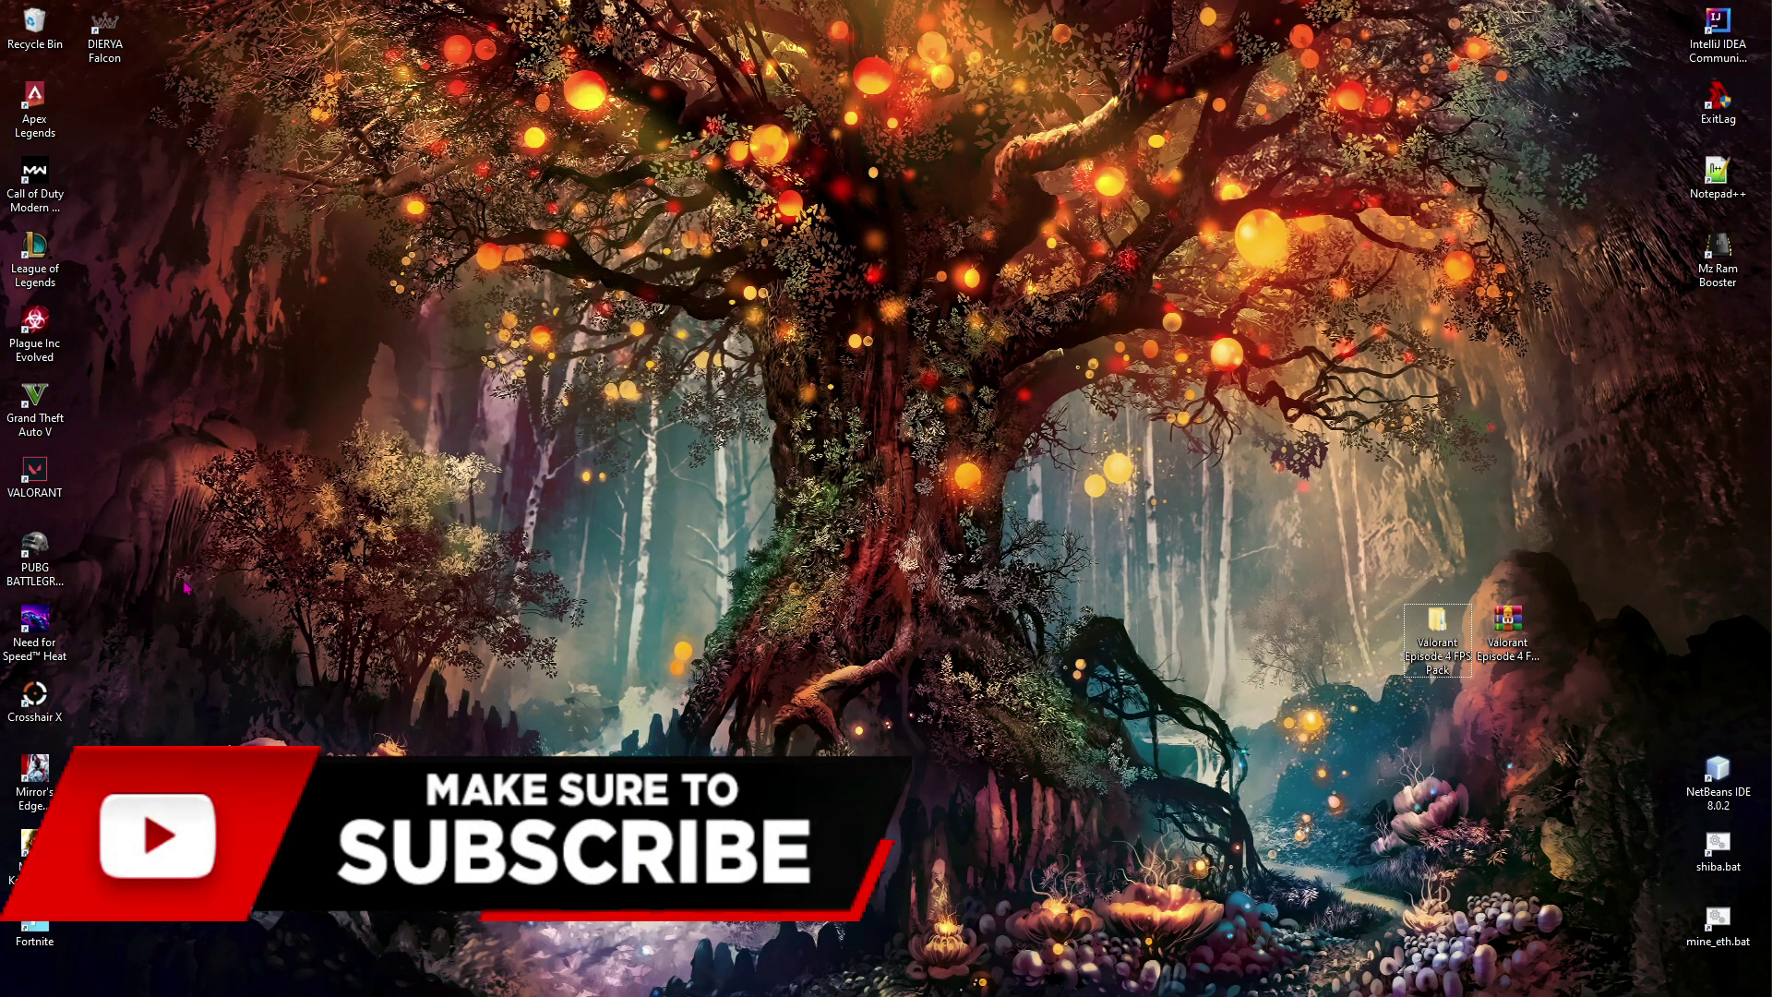
Step: Locate VALORANT.exe in Riot Games\VALORANT\live via the shortcut's file location, then minimize Explorer
{"action": "right_click", "coordinate": [50, 477]}
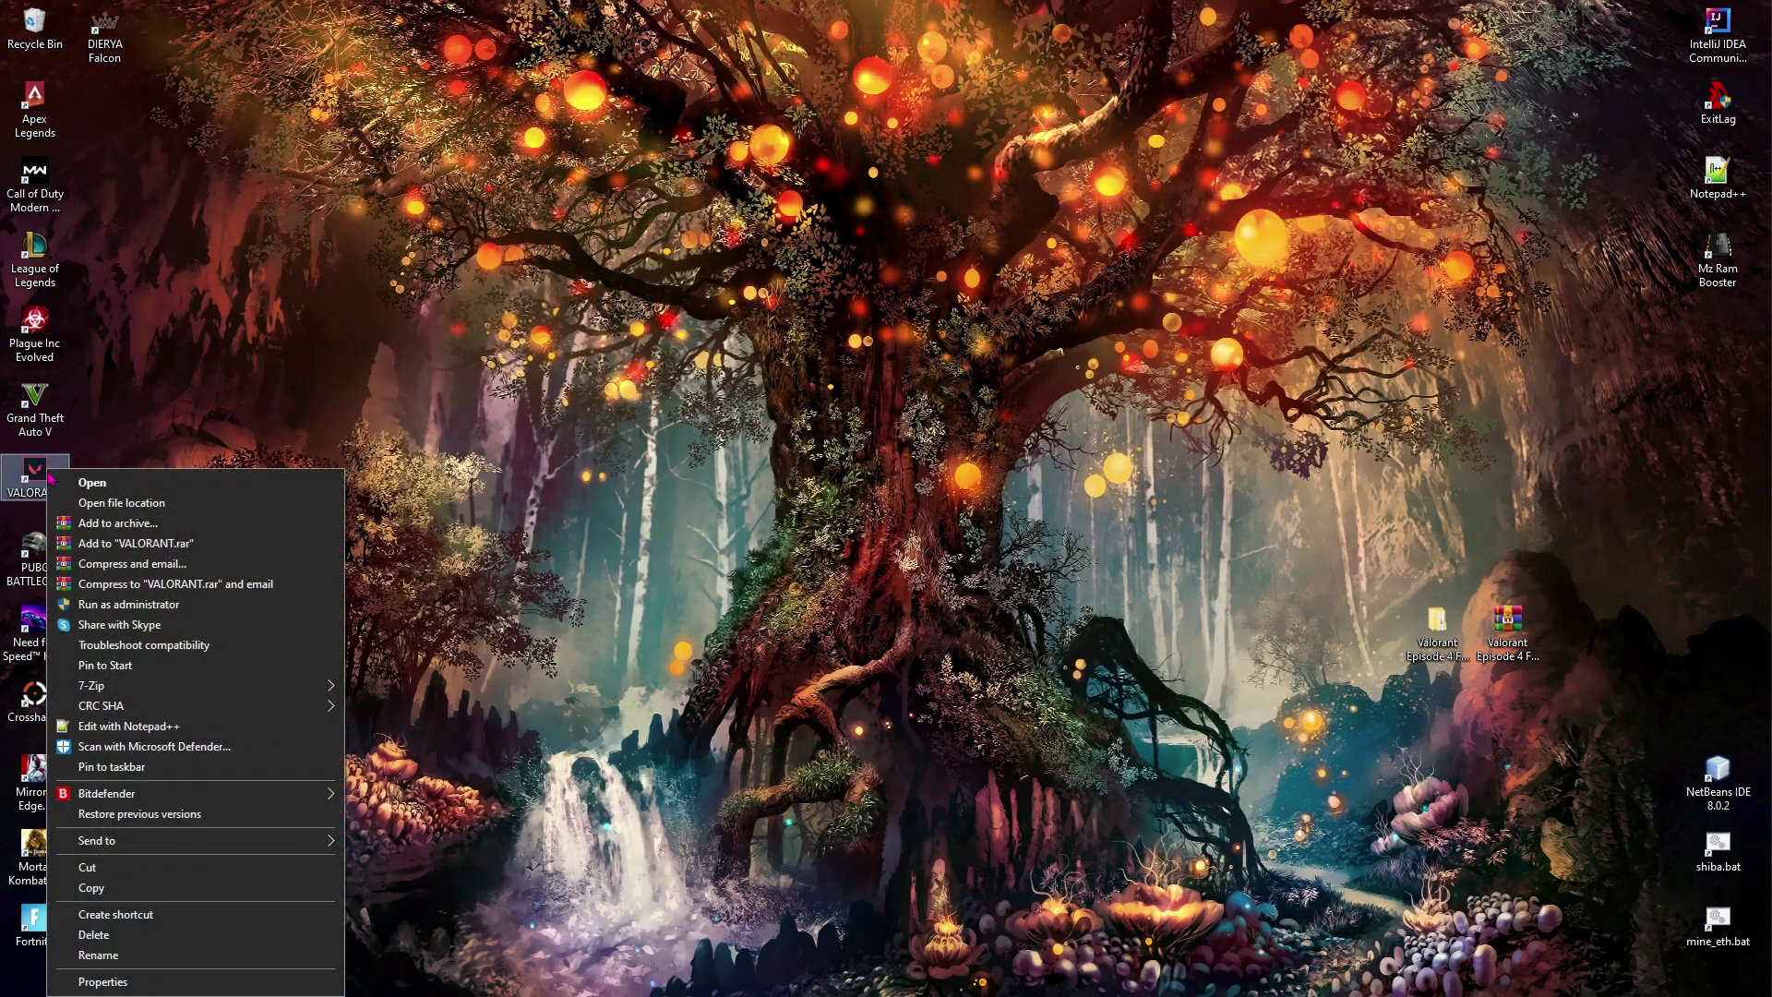
{"action": "left_click", "coordinate": [121, 503]}
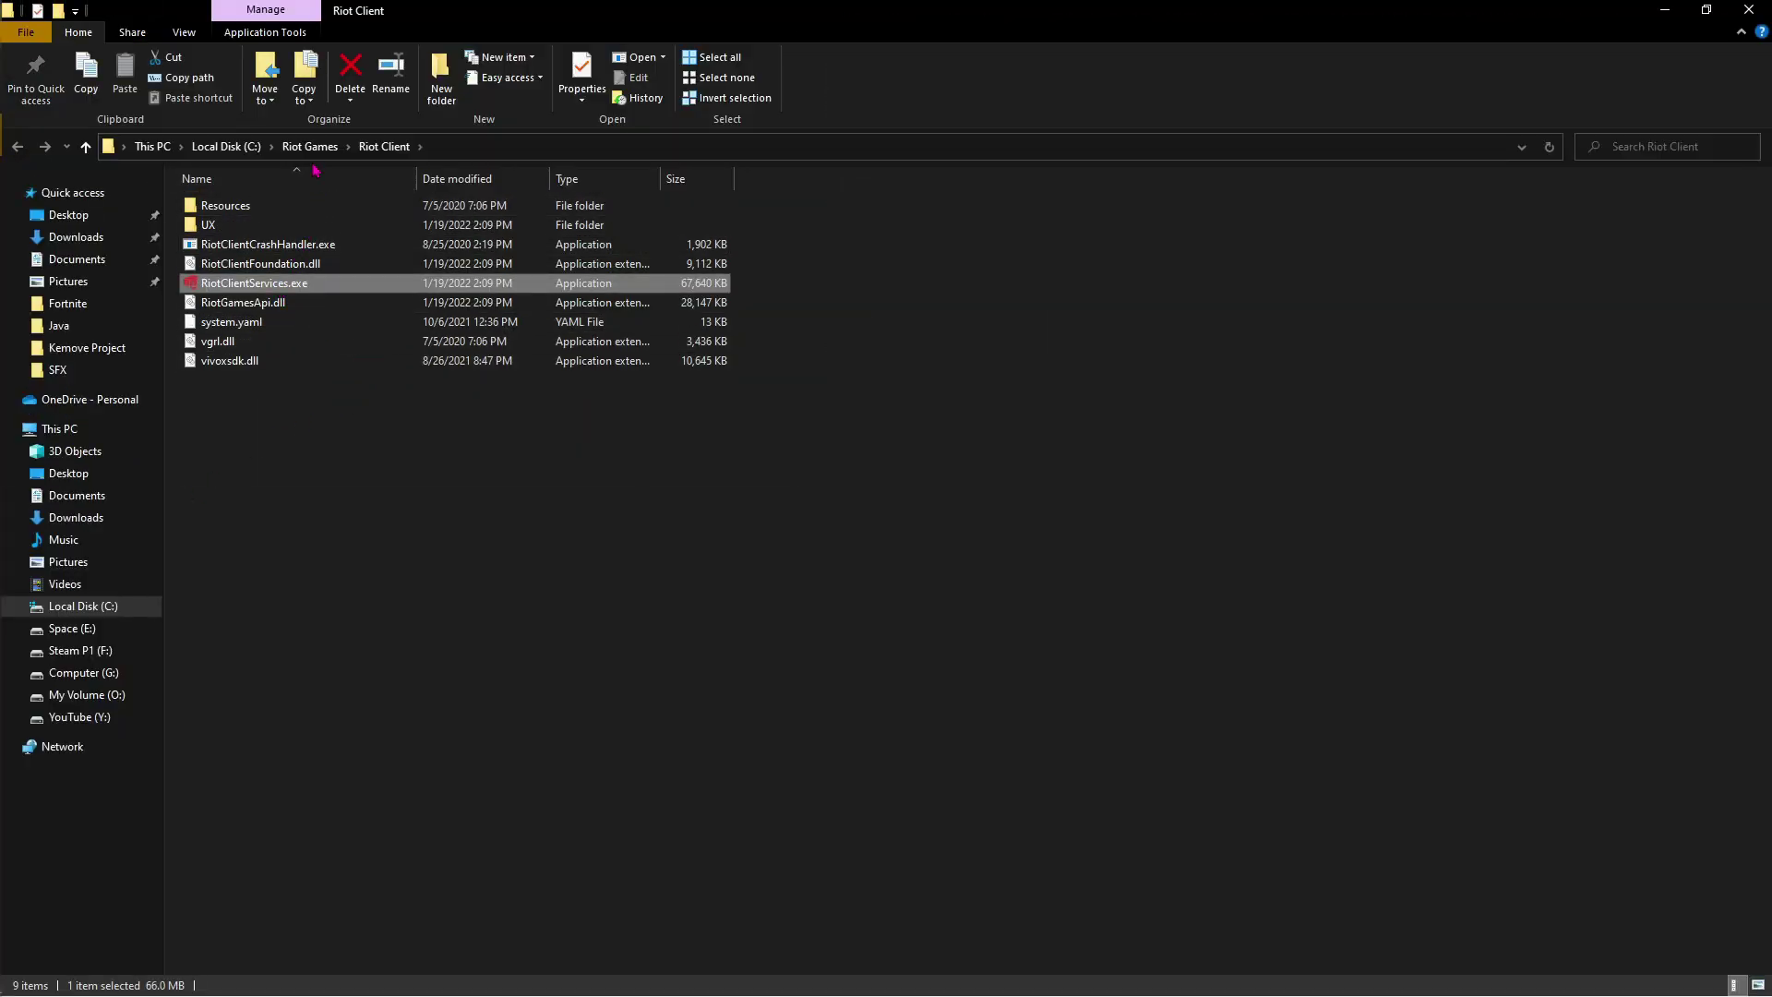
{"action": "left_click", "coordinate": [453, 150]}
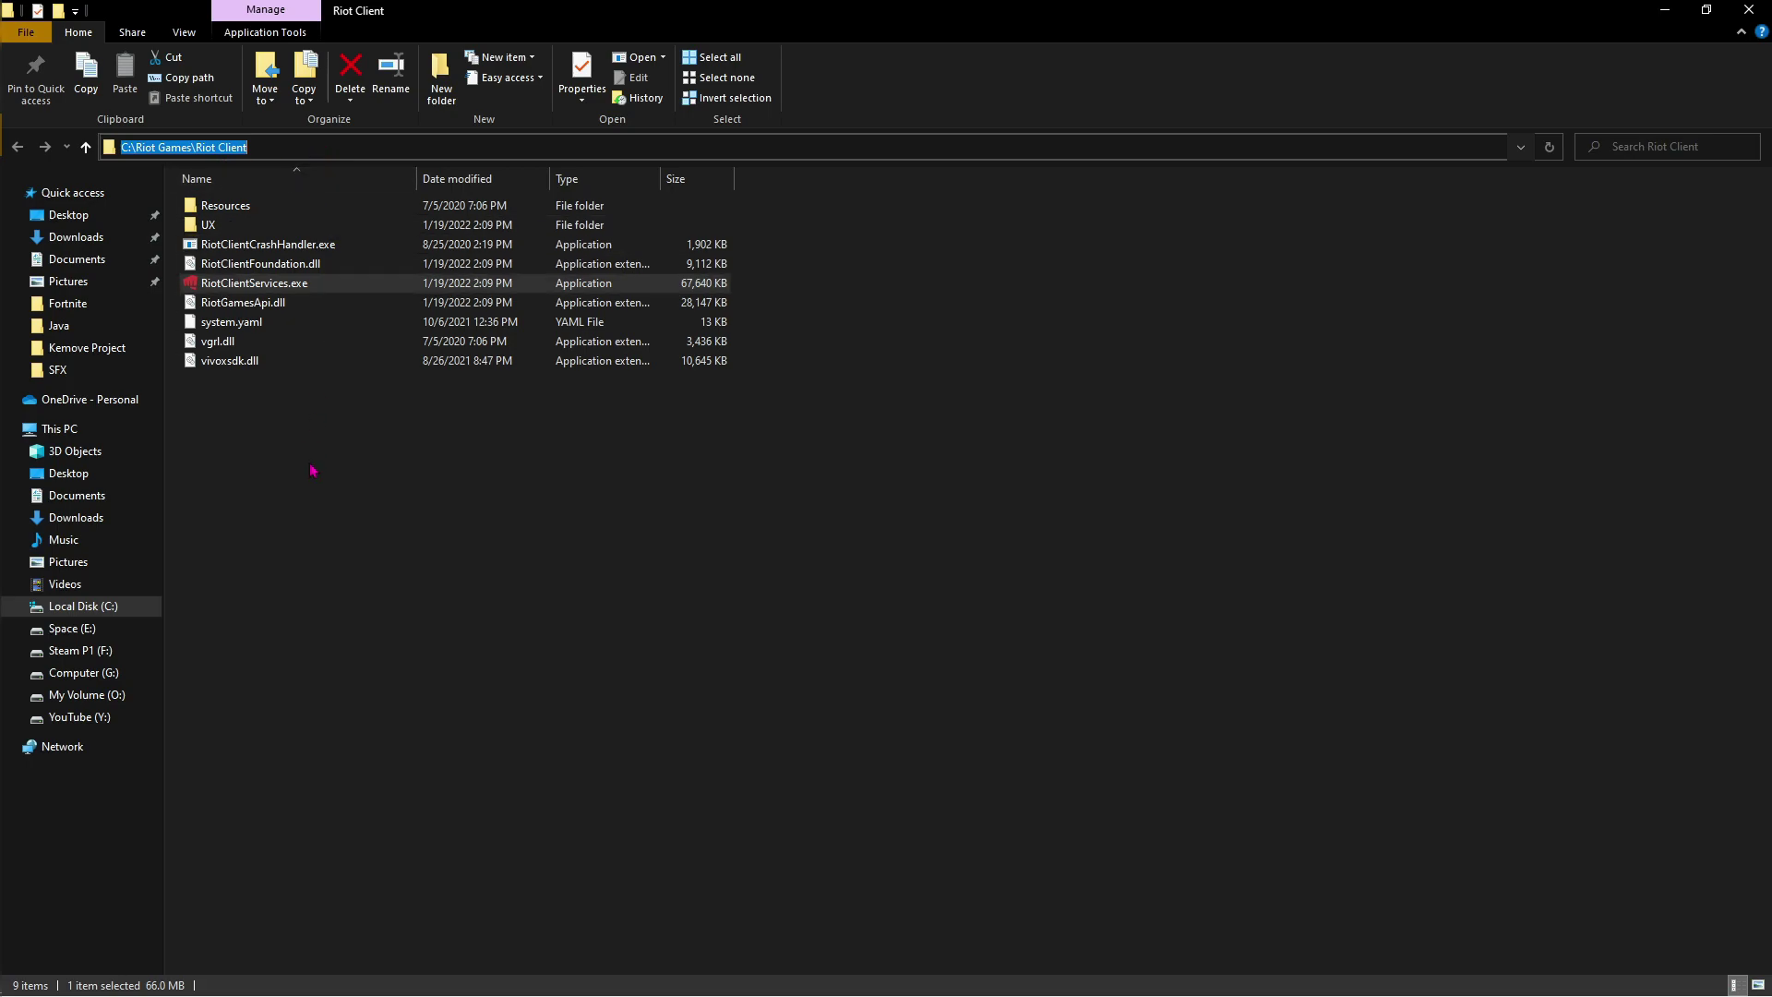
{"action": "left_click", "coordinate": [309, 467]}
{"action": "left_click", "coordinate": [309, 146]}
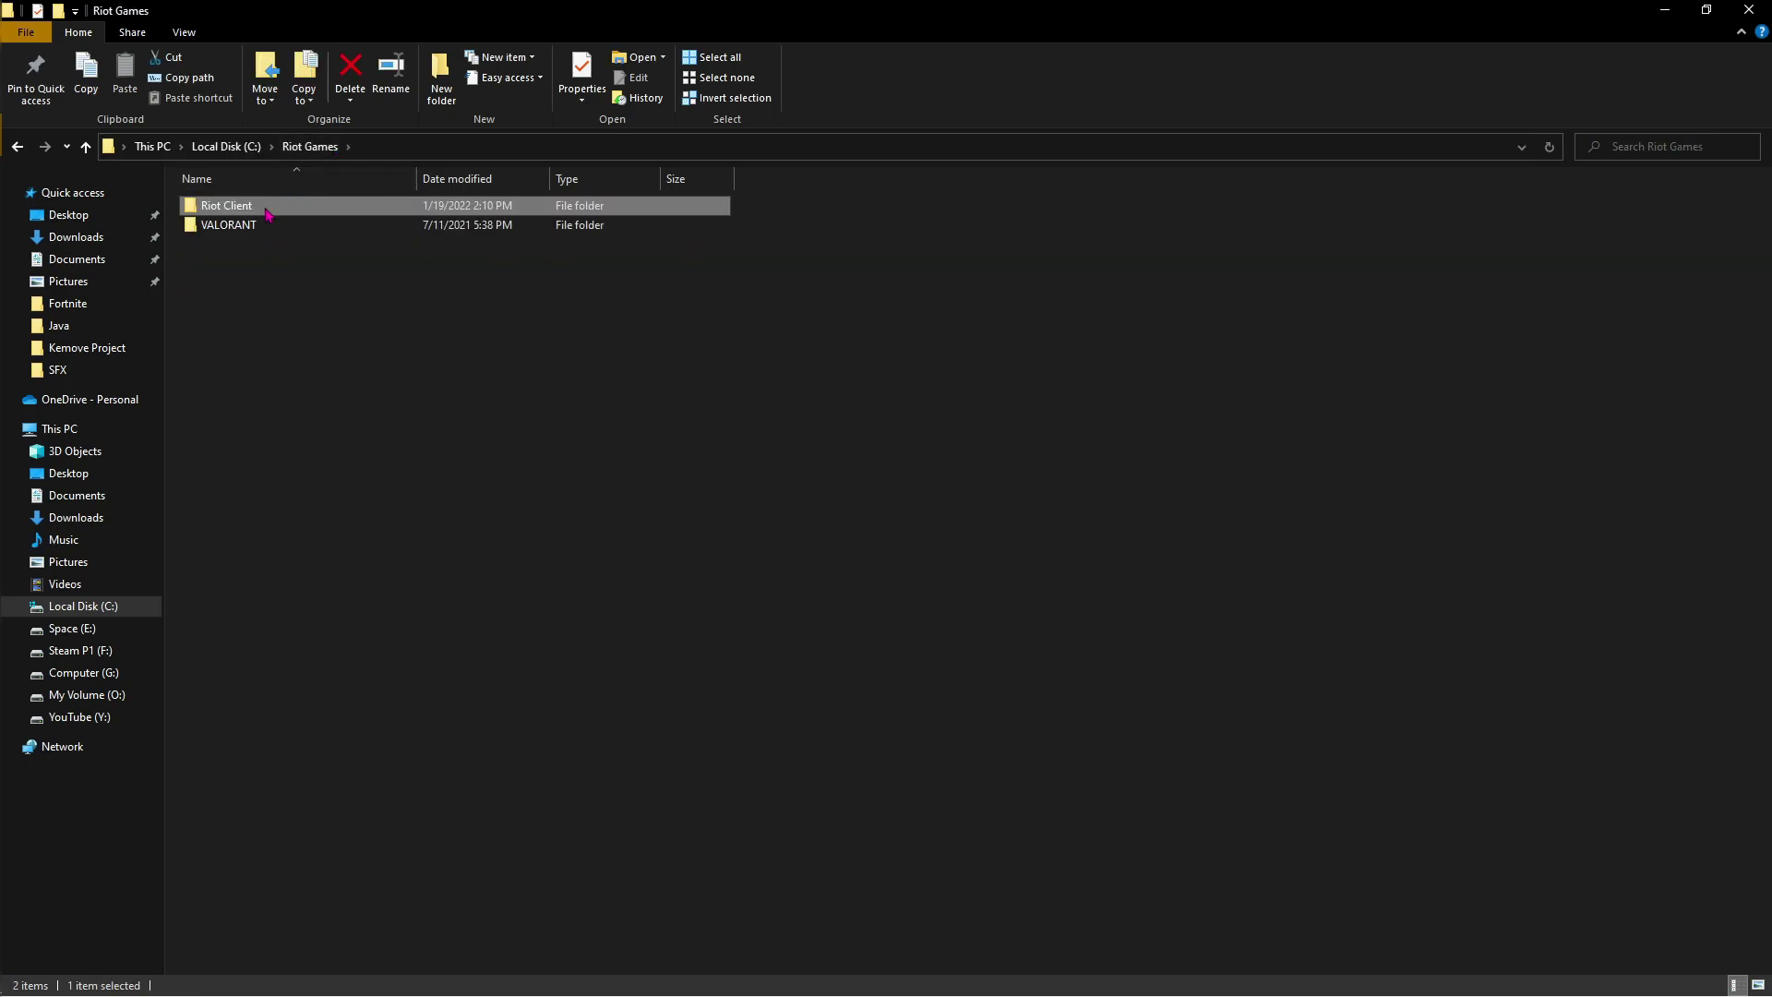
{"action": "double_click", "coordinate": [248, 225]}
{"action": "double_click", "coordinate": [221, 213]}
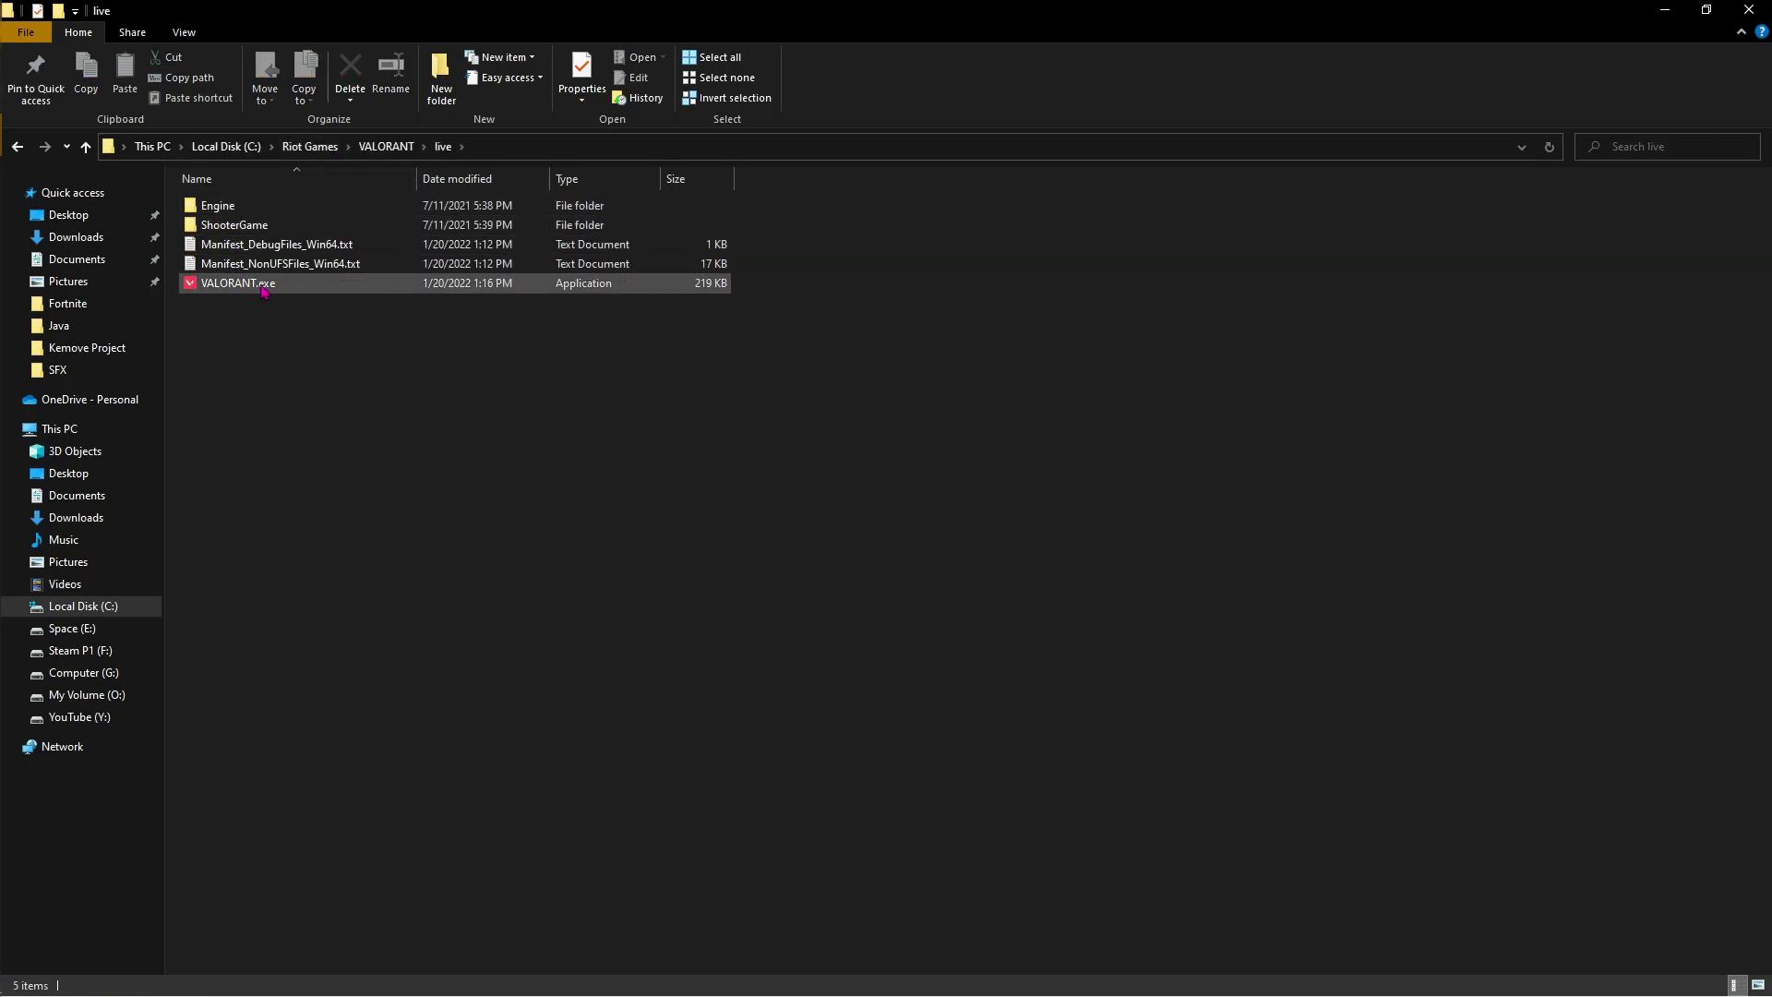
{"action": "left_click", "coordinate": [308, 287]}
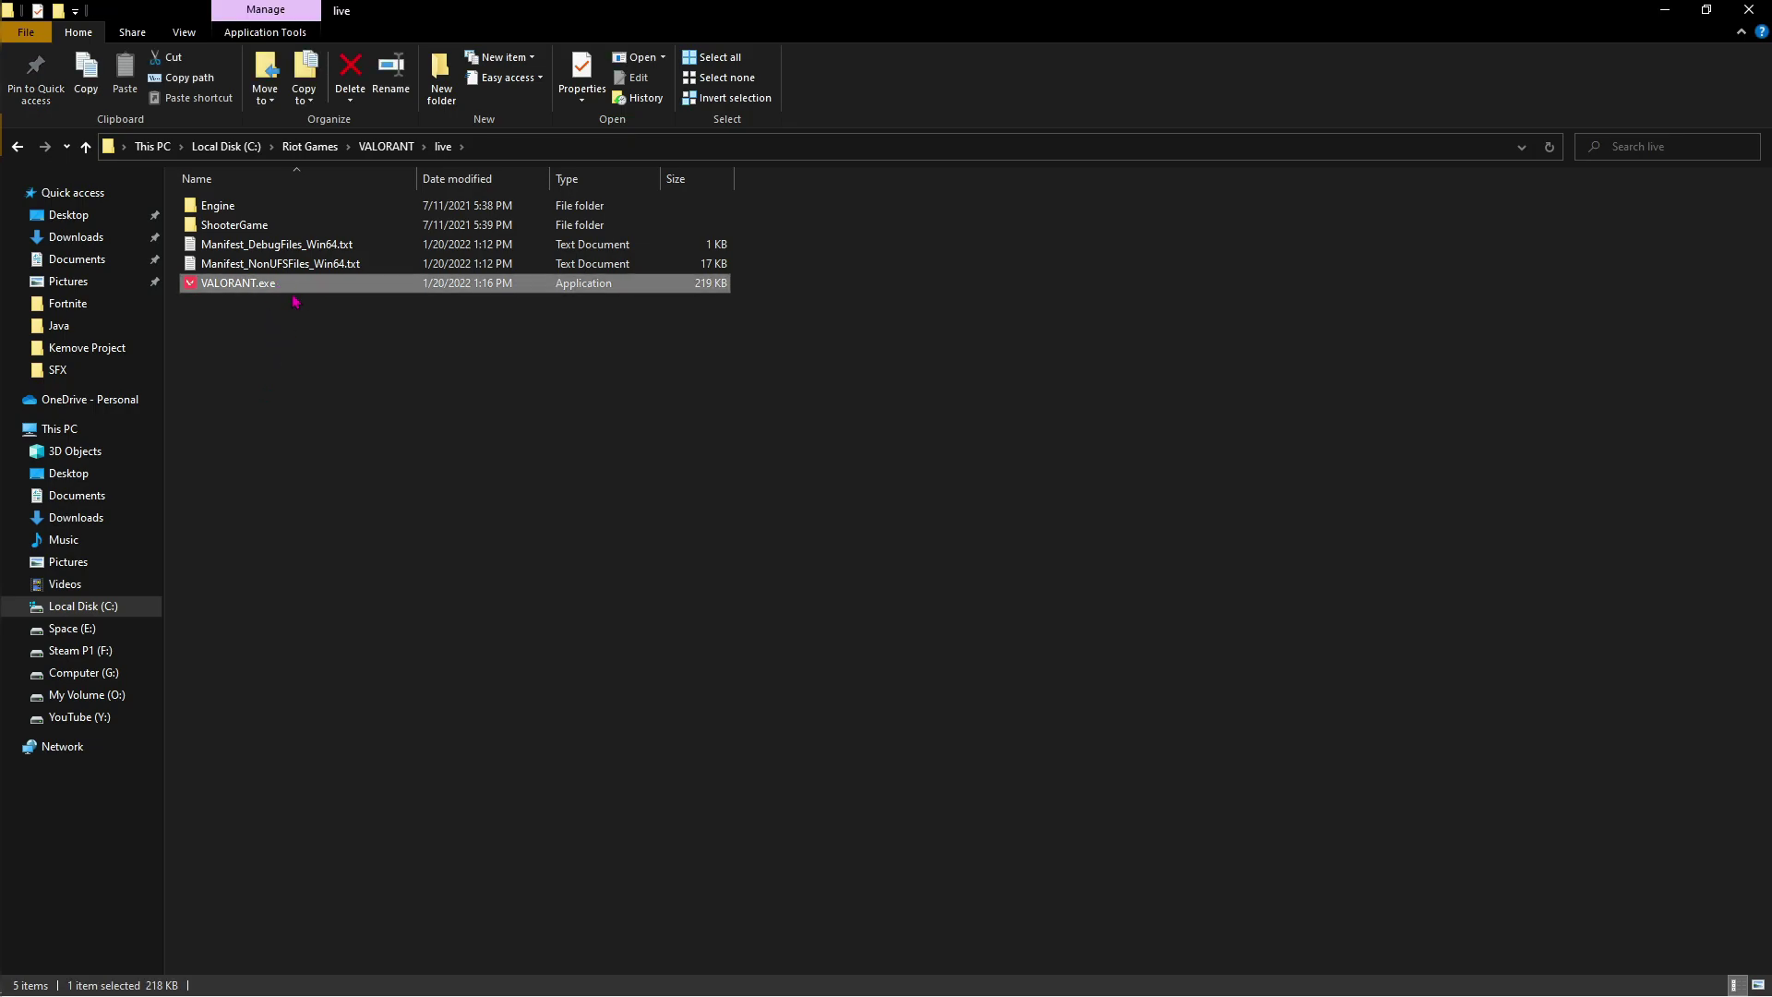
{"action": "left_click", "coordinate": [1667, 11]}
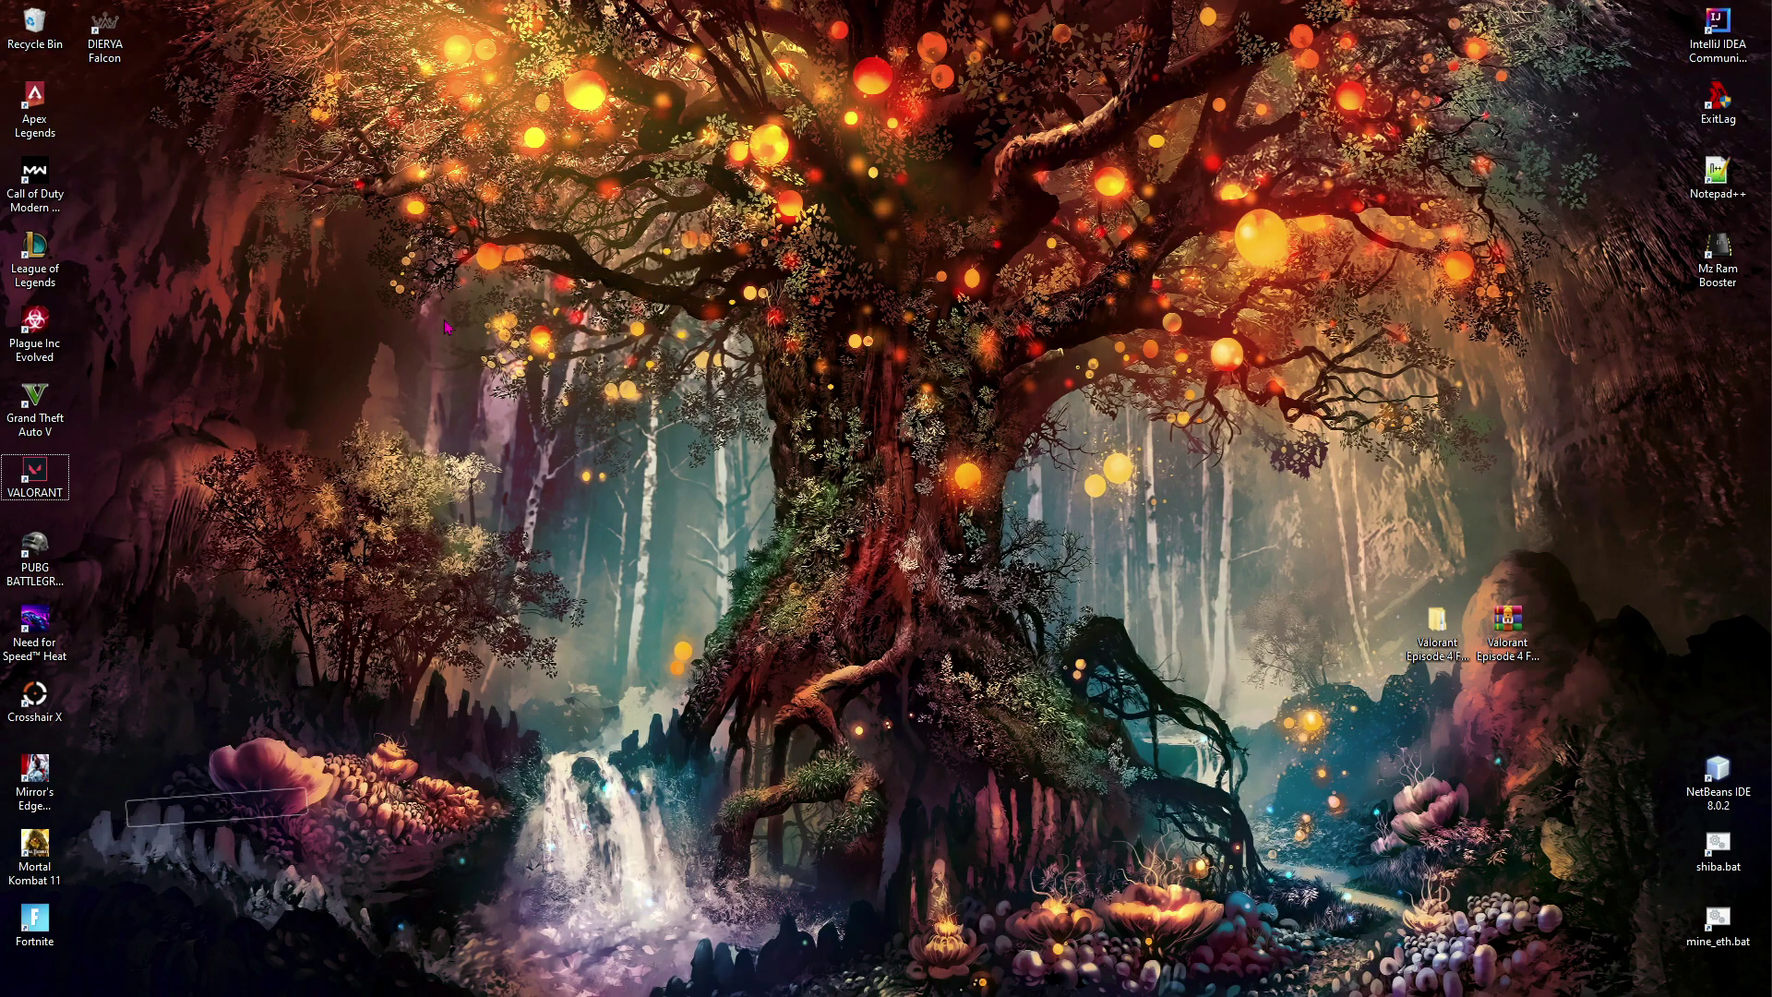
Step: Launch Disk Cleanup from a 'disk' Start search and pick drive C:
{"action": "key", "text": "super"}
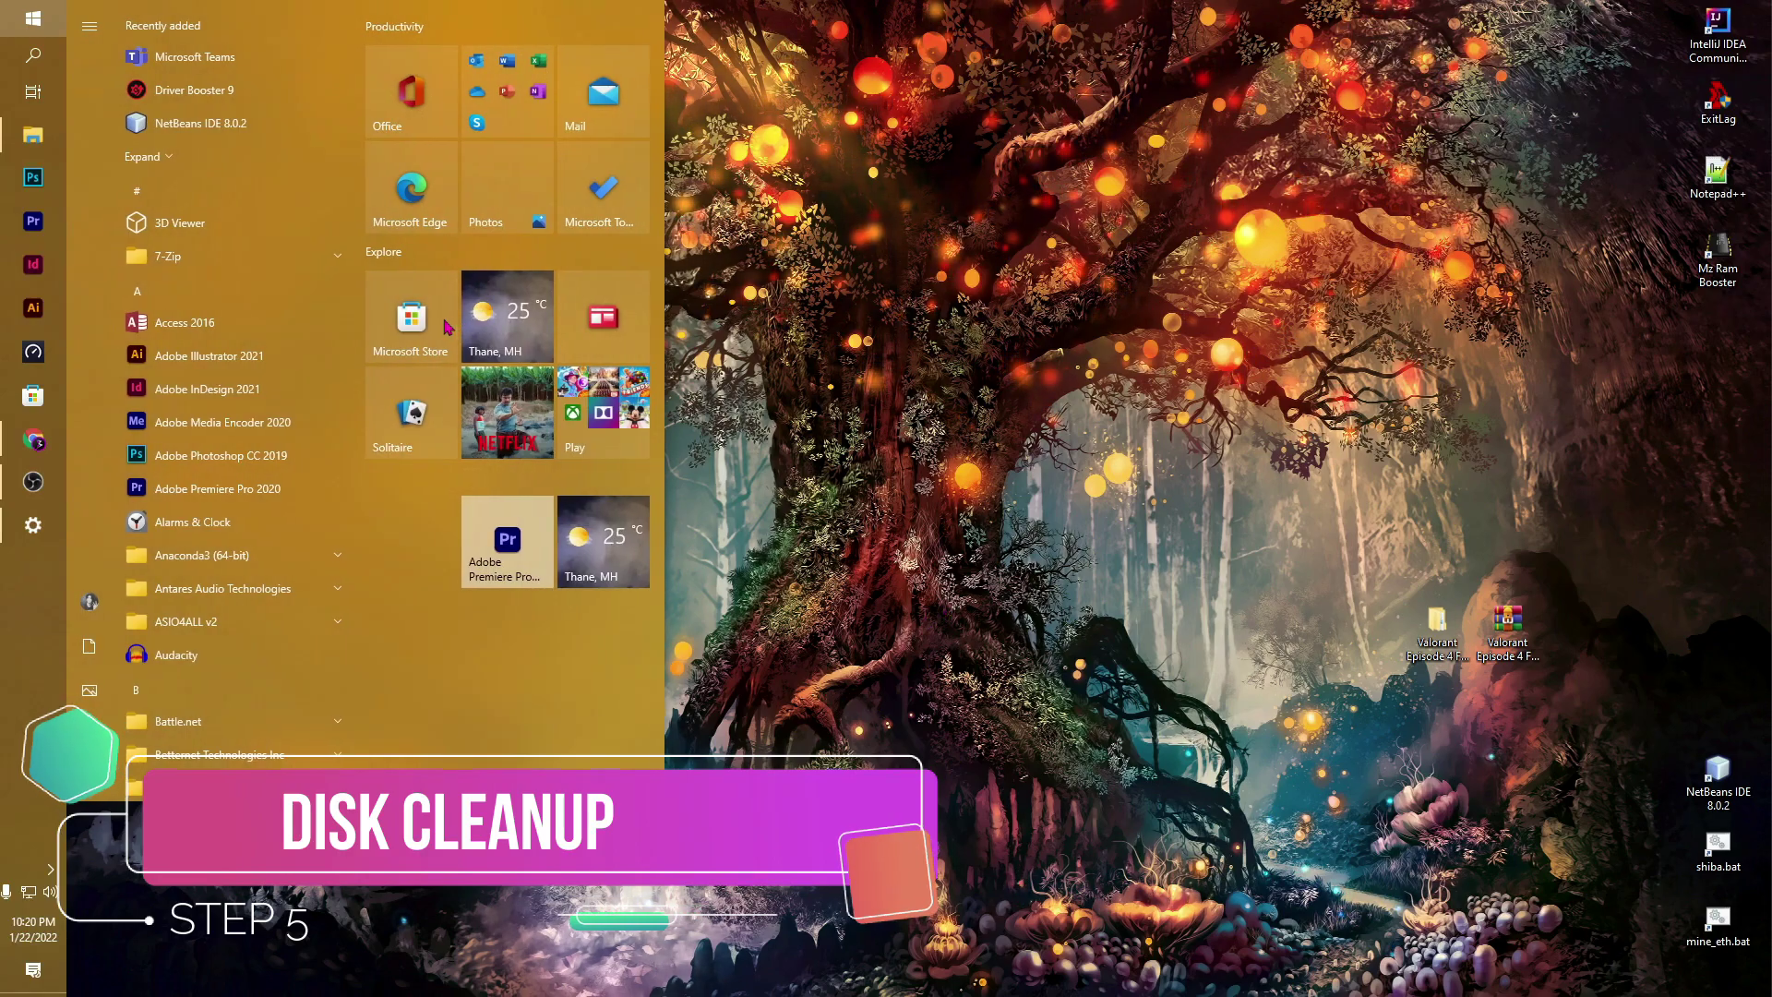
{"action": "type", "text": "disk"}
{"action": "key", "text": "Return"}
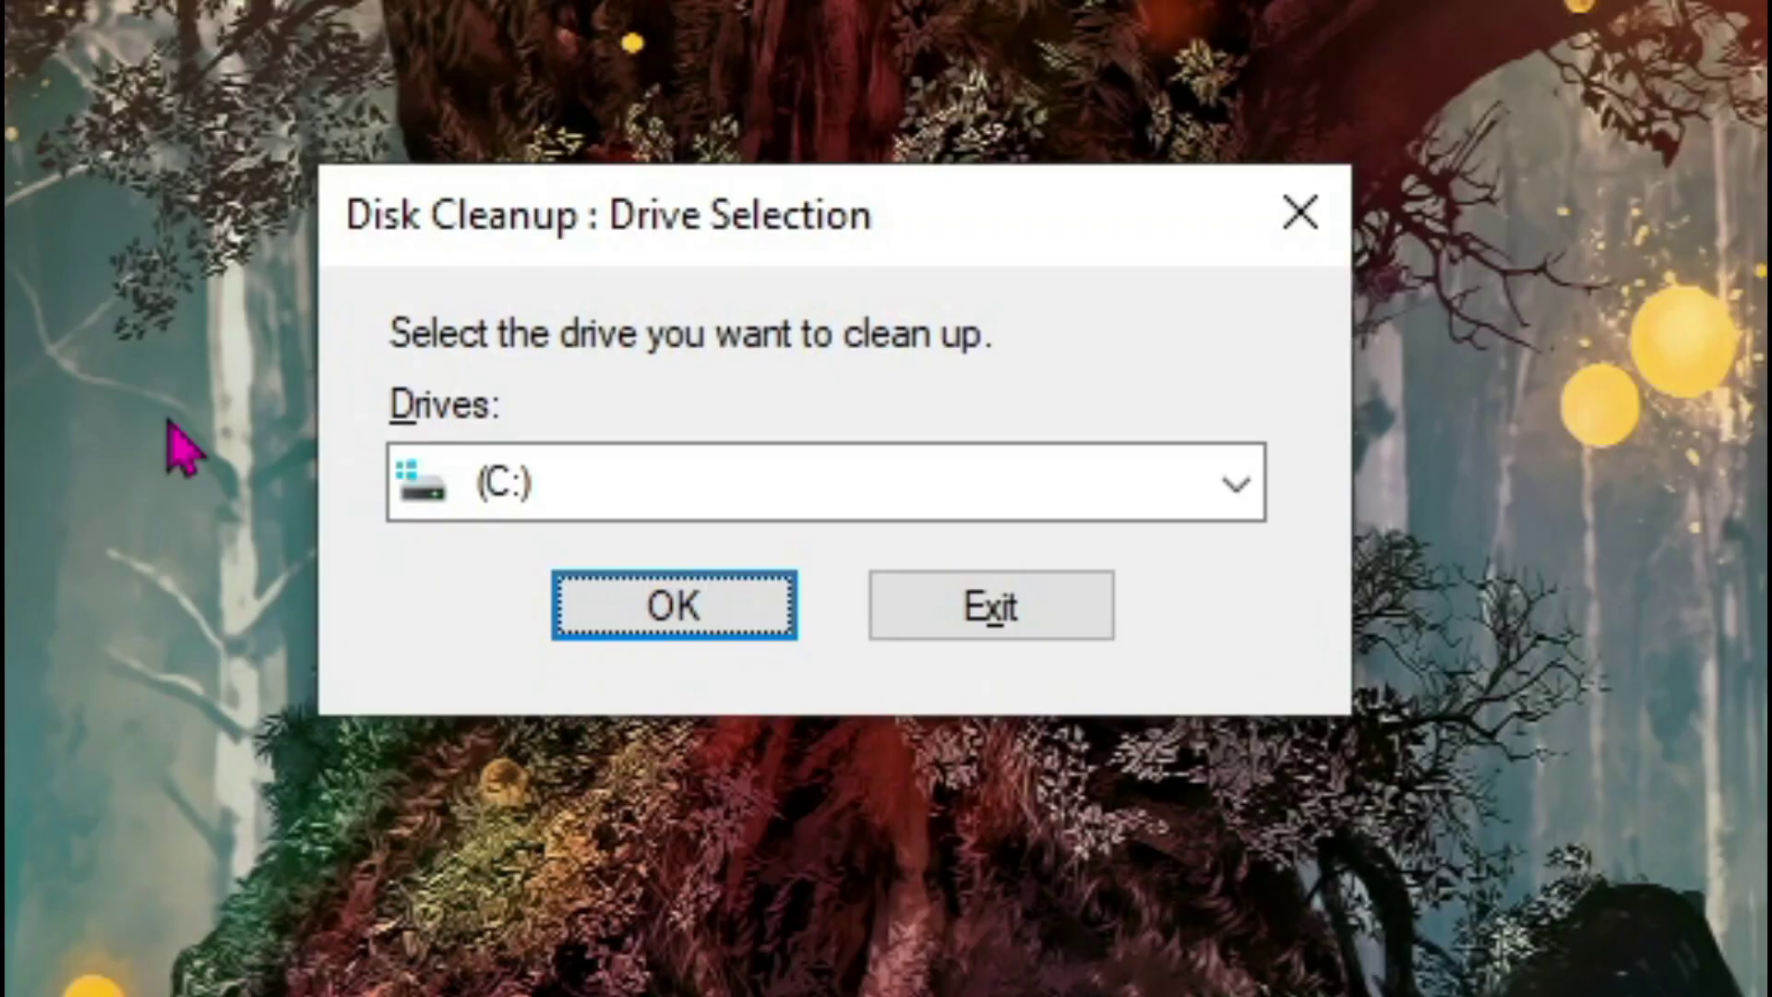
{"action": "left_click", "coordinate": [681, 613]}
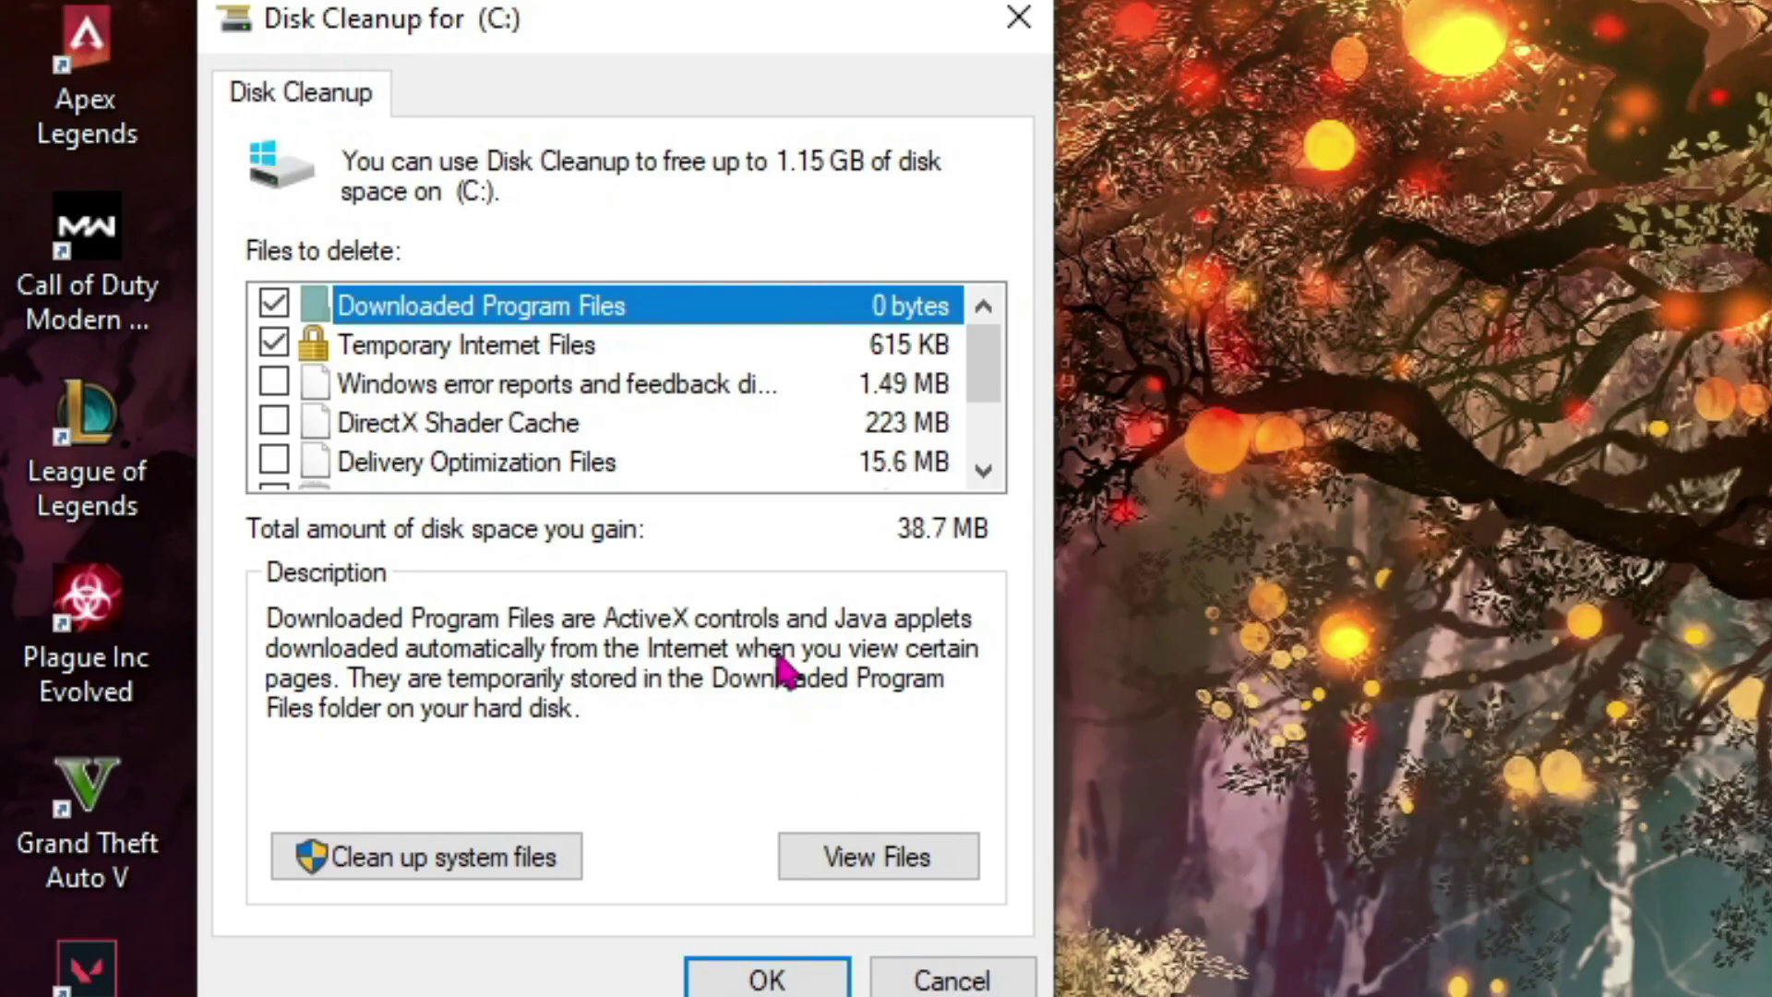
Step: Tick Recycle Bin, DirectX Shader Cache, Delivery Optimization Files and Temporary files, then permanently delete them
{"action": "scroll", "coordinate": [486, 387], "scroll_direction": "down", "scroll_amount": 1}
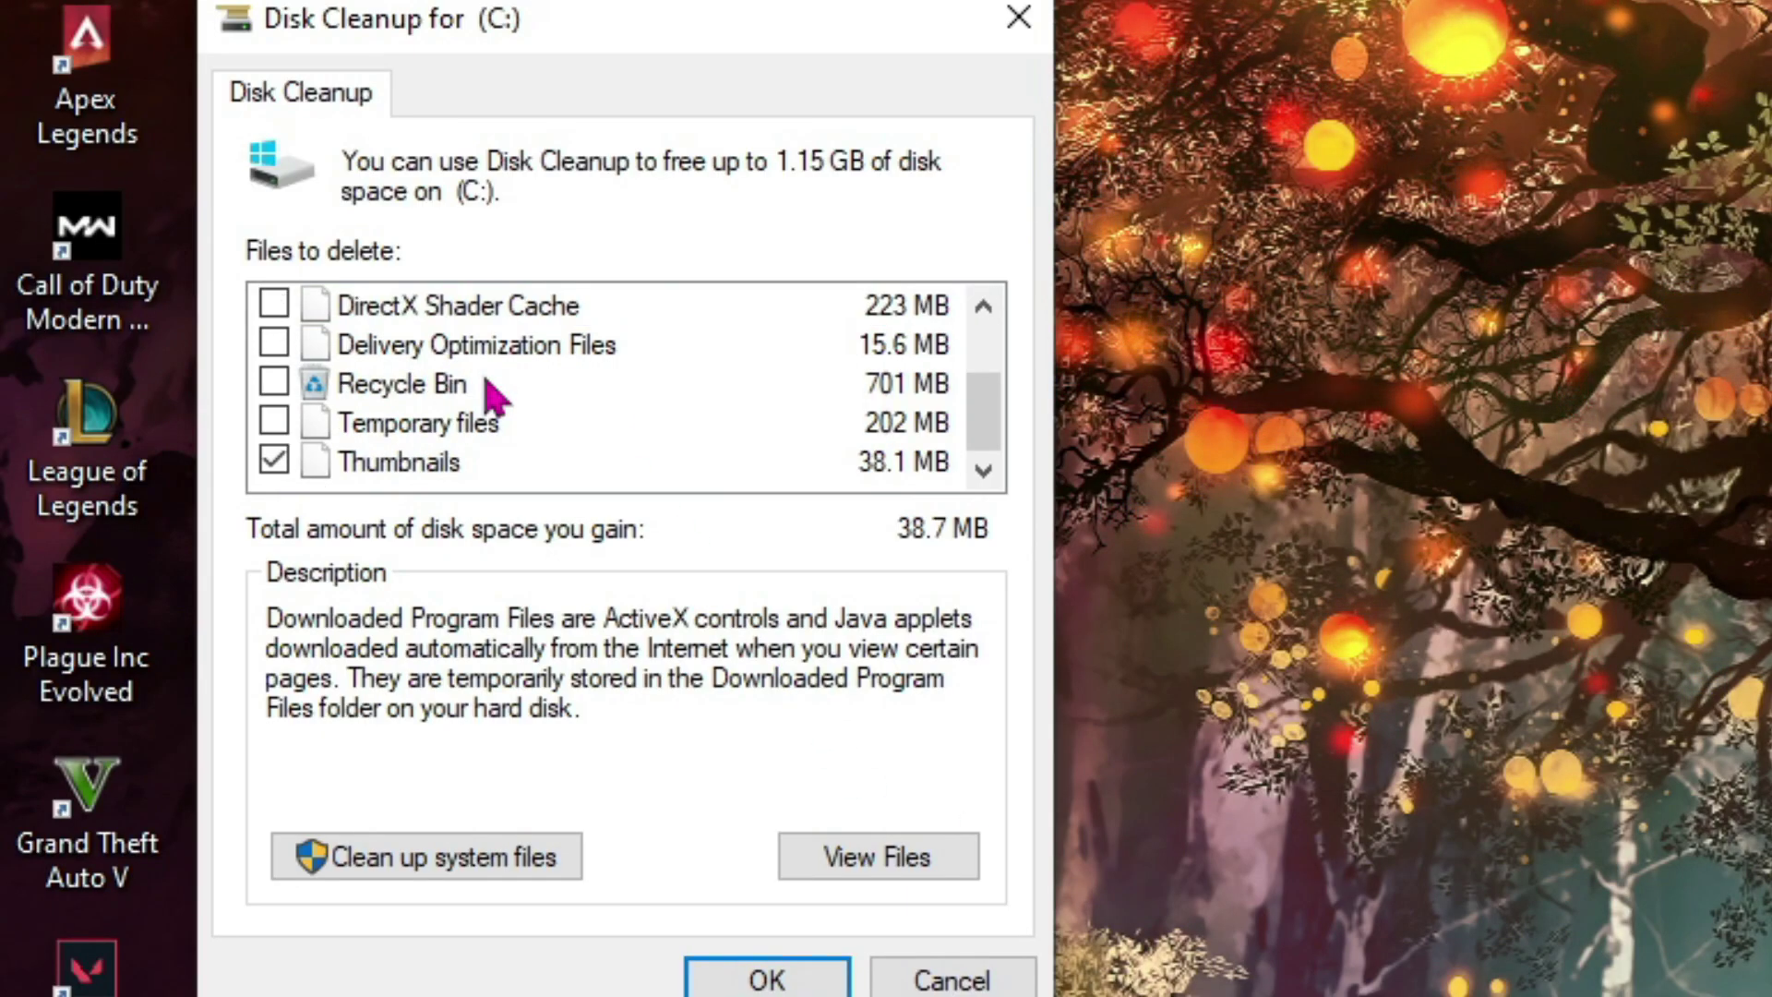
{"action": "scroll", "coordinate": [490, 394], "scroll_direction": "up", "scroll_amount": 1}
{"action": "scroll", "coordinate": [453, 337], "scroll_direction": "down", "scroll_amount": 1}
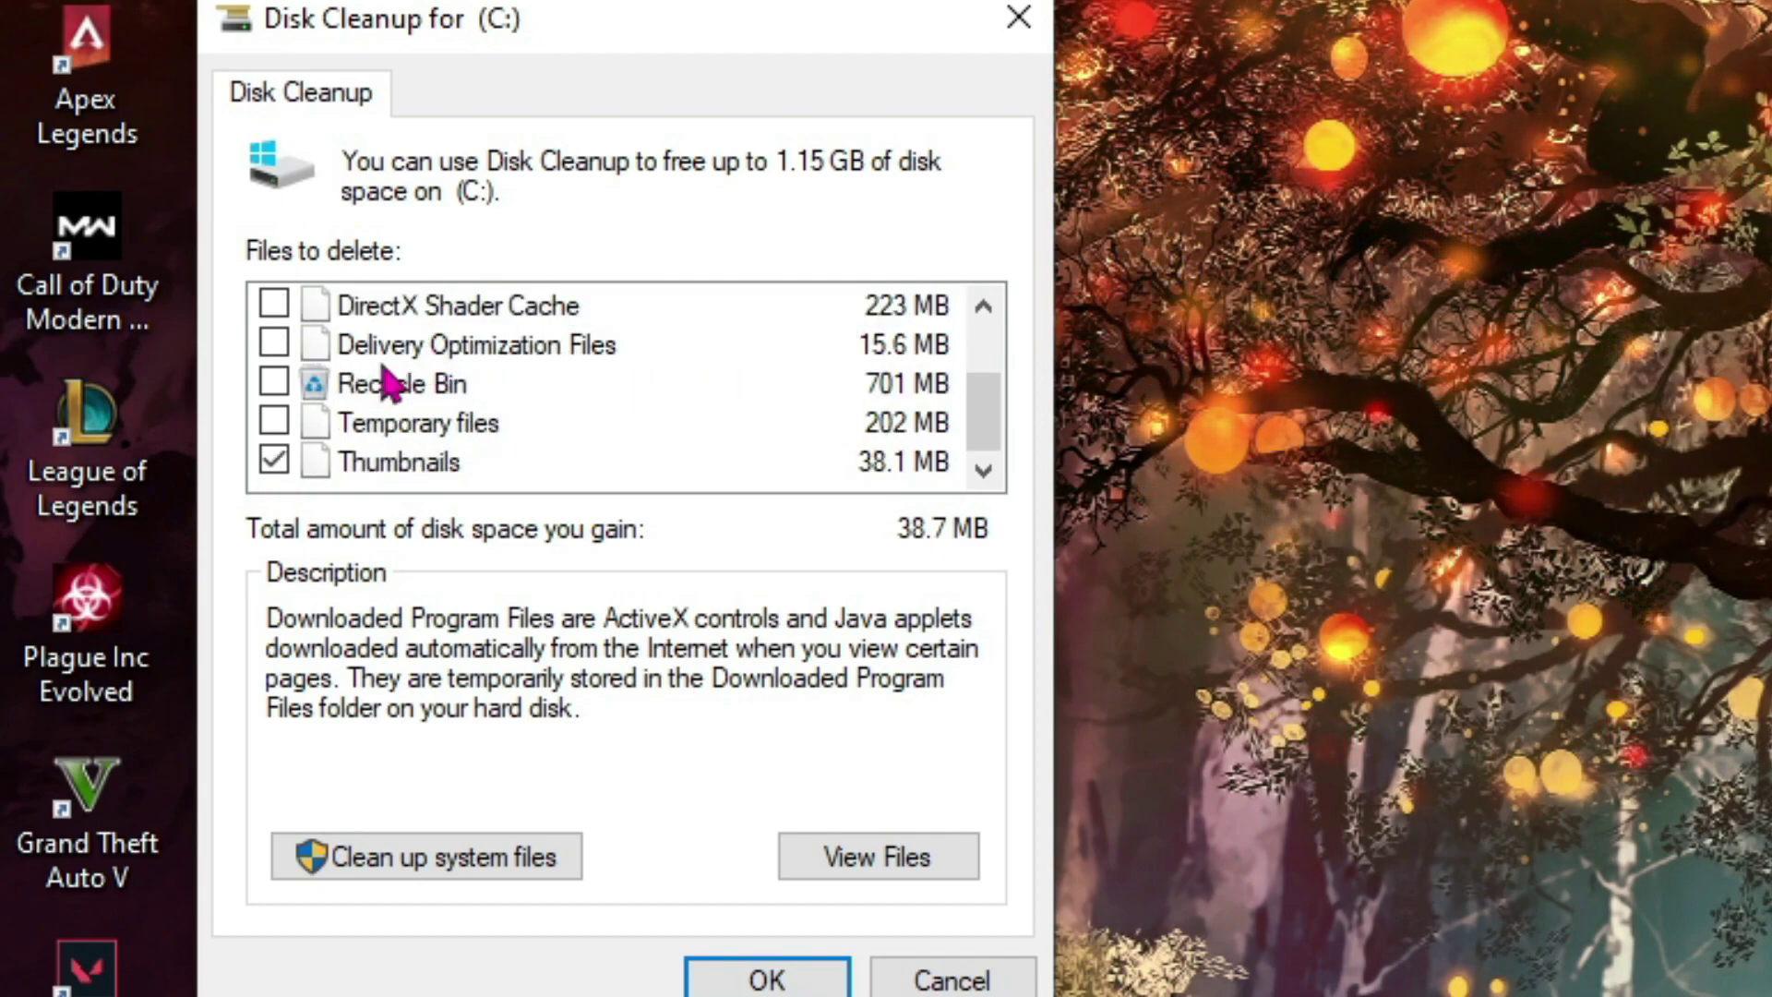
{"action": "left_click", "coordinate": [274, 381]}
{"action": "scroll", "coordinate": [423, 427], "scroll_direction": "up", "scroll_amount": 1}
{"action": "left_click", "coordinate": [275, 422]}
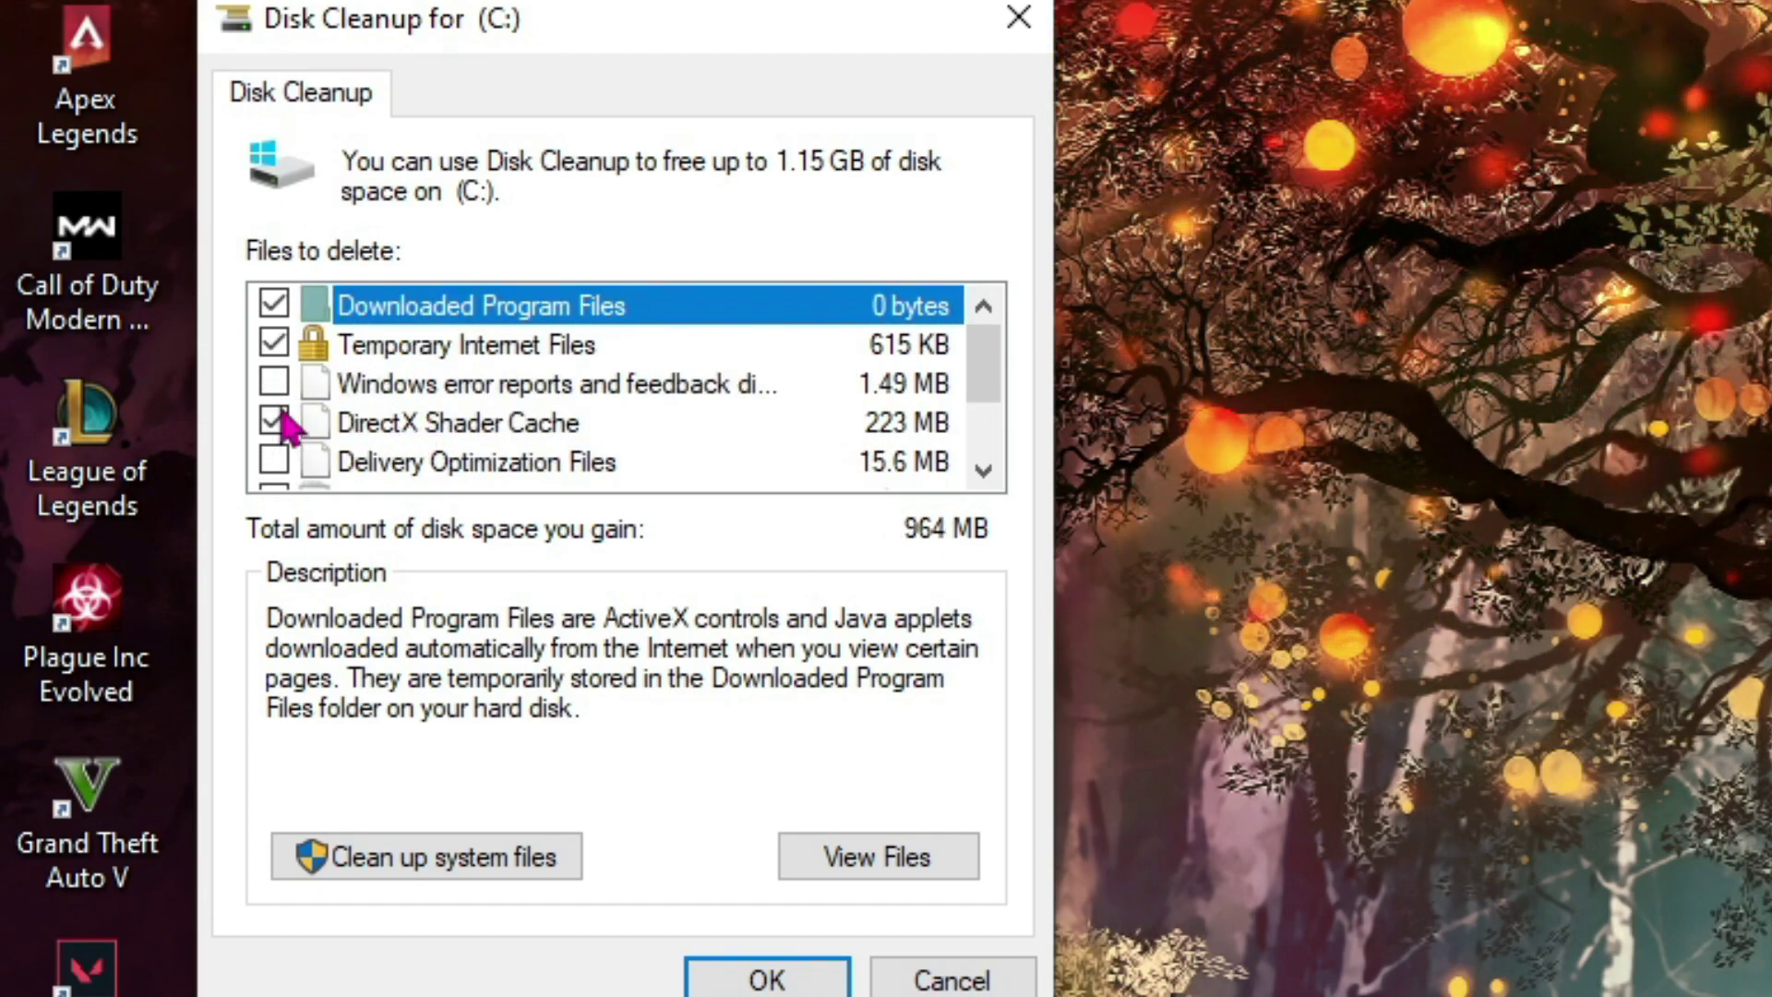
{"action": "scroll", "coordinate": [412, 393], "scroll_direction": "down", "scroll_amount": 1}
{"action": "left_click", "coordinate": [275, 344]}
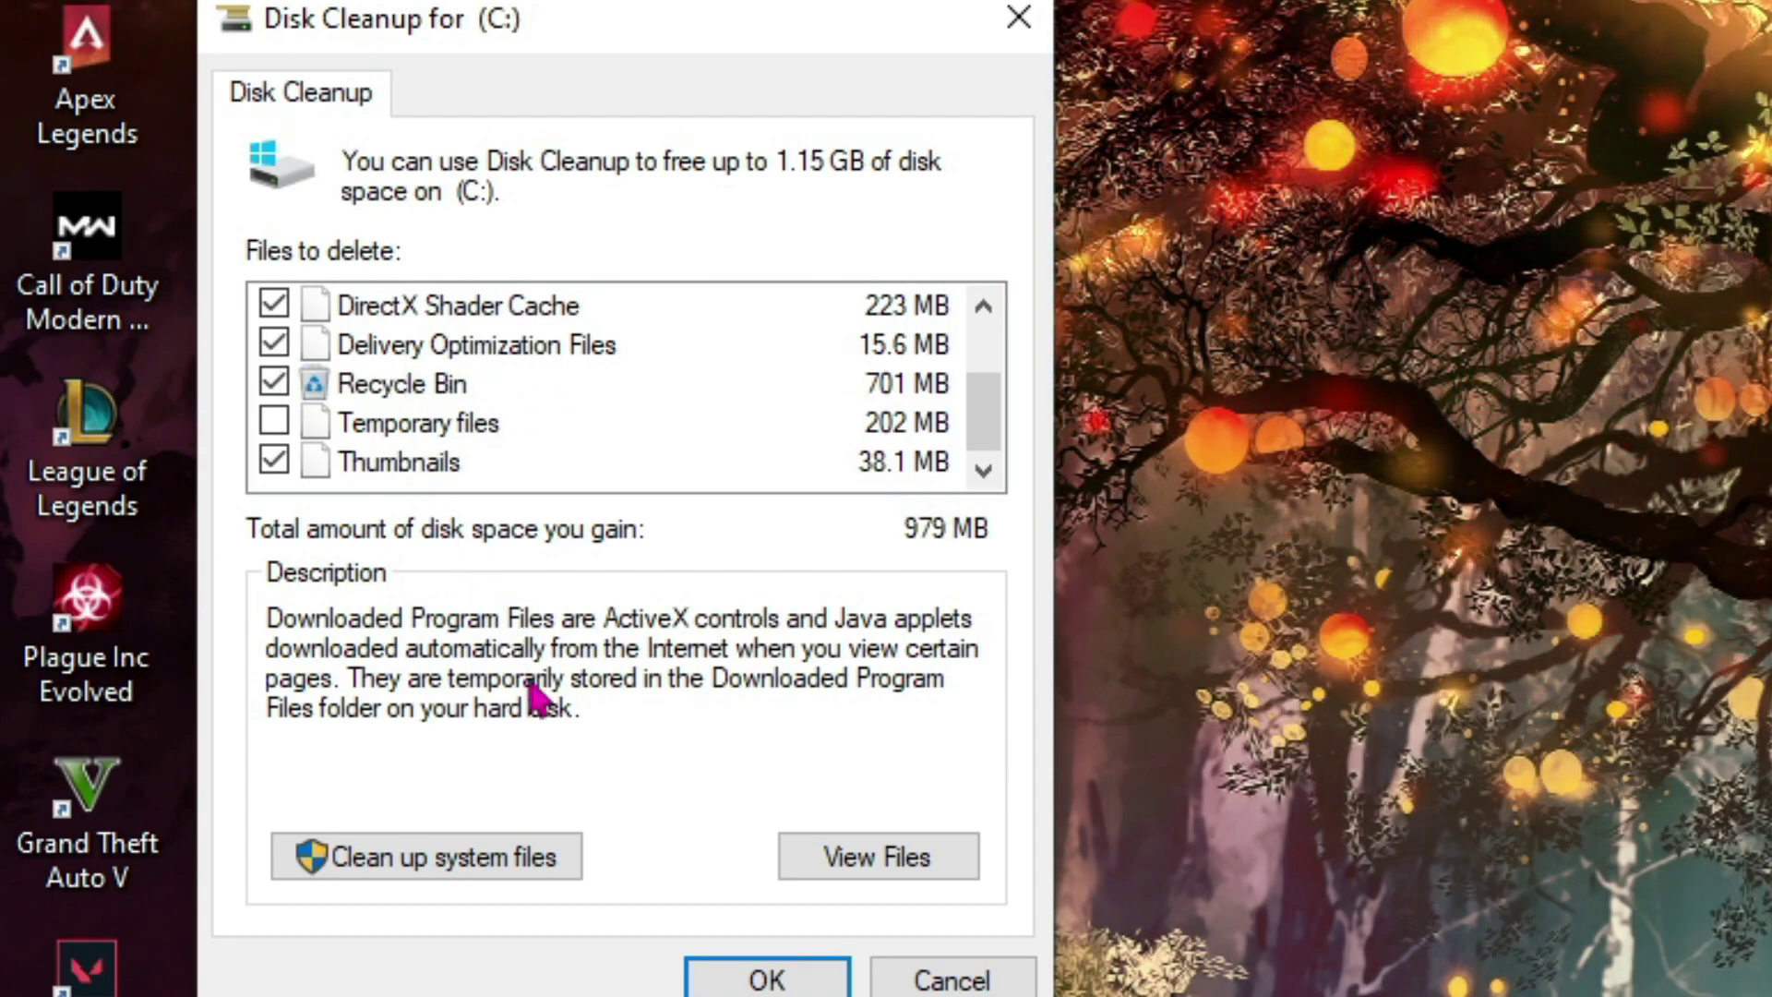
{"action": "left_click", "coordinate": [277, 427]}
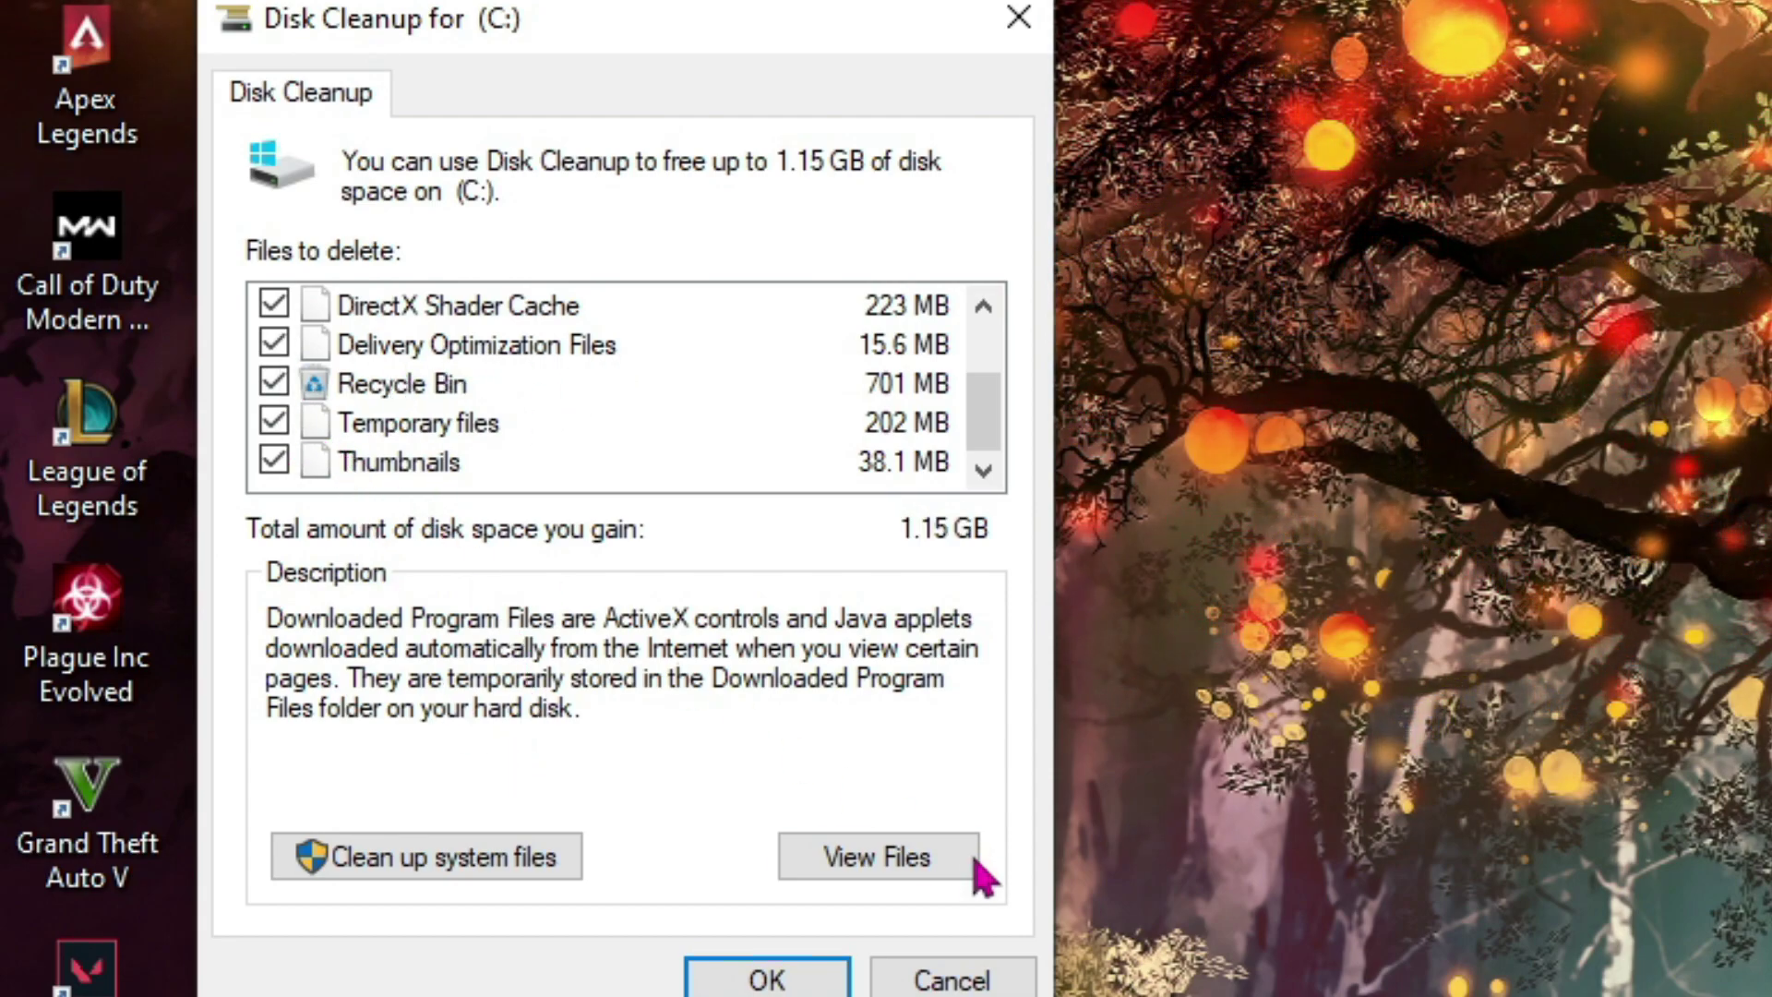
{"action": "left_click", "coordinate": [764, 980]}
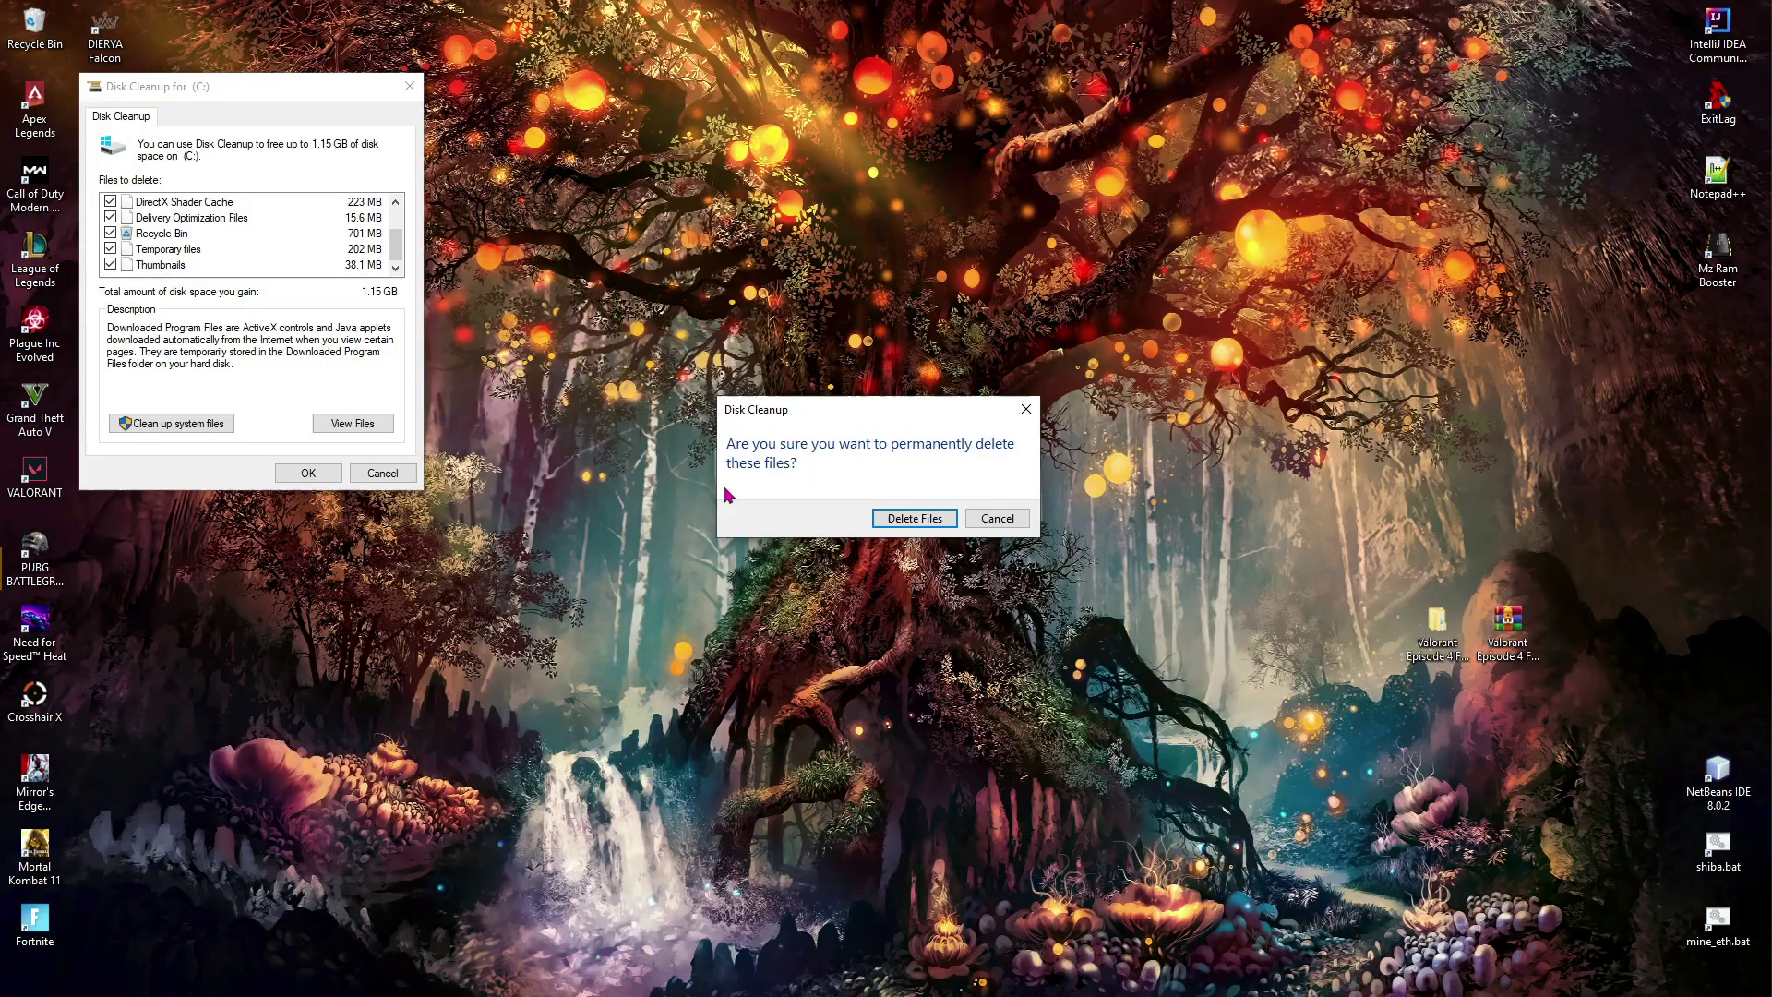
{"action": "left_click", "coordinate": [914, 517]}
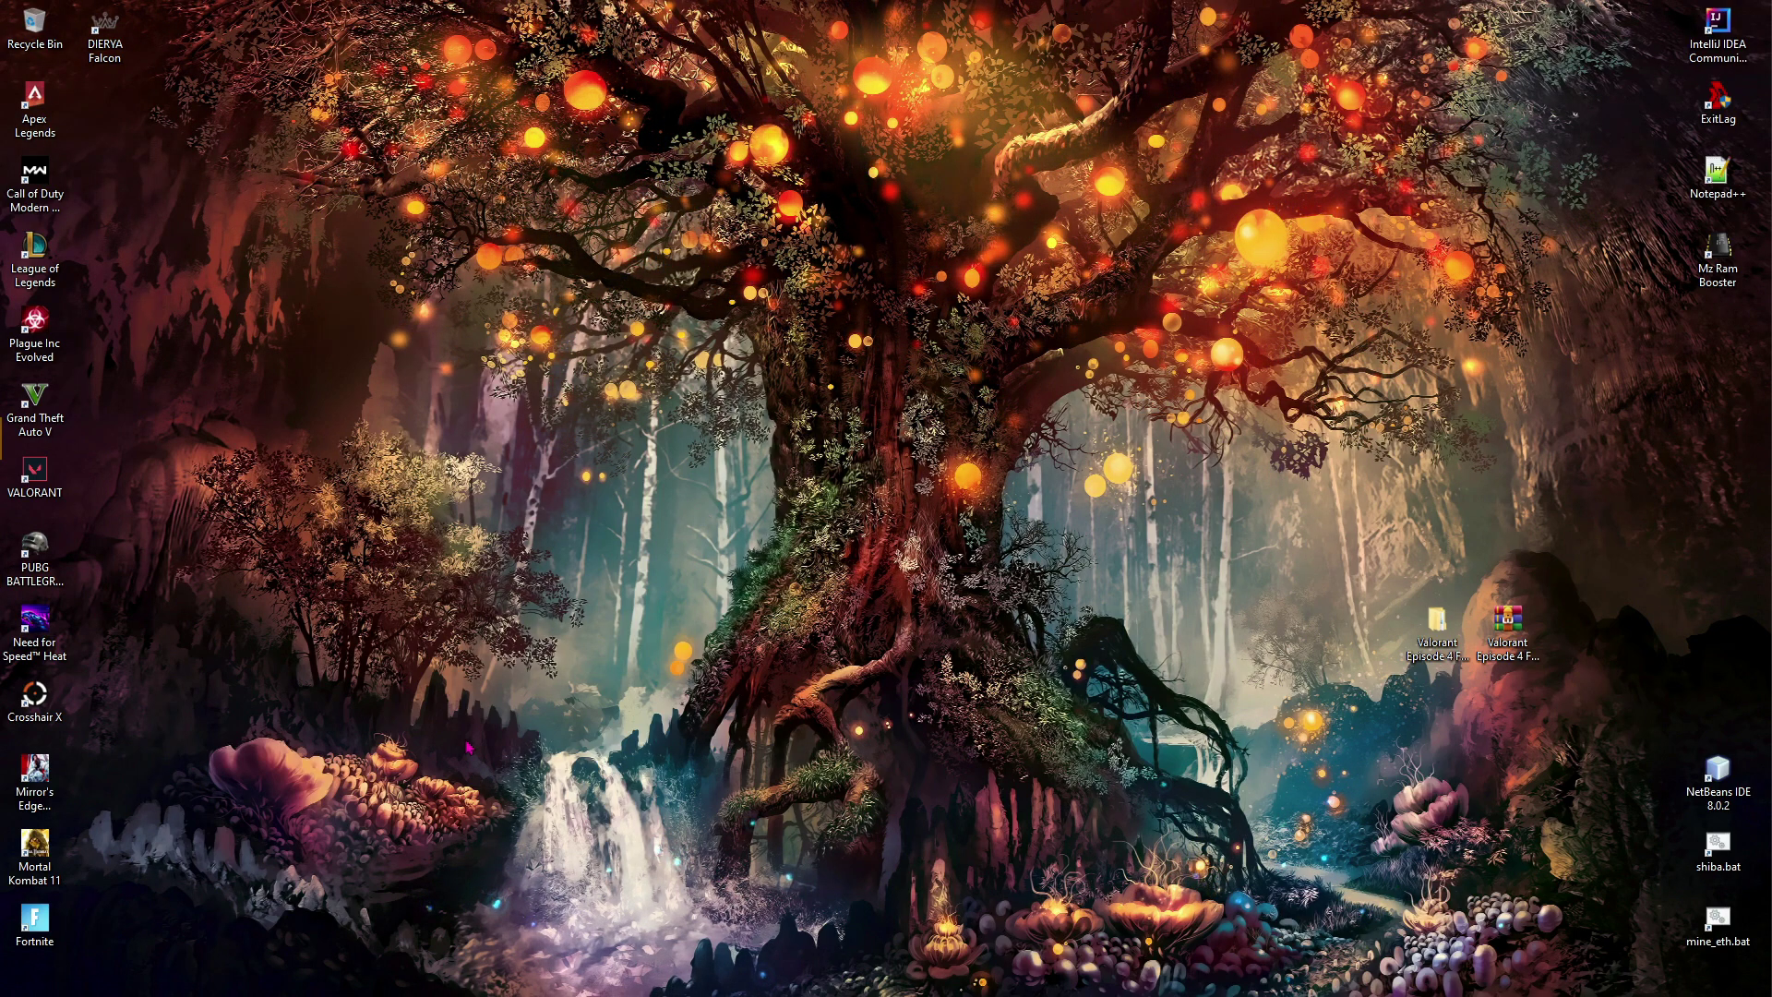
Step: Open Windows' appearance and performance settings from a Start search for 'adjus'
{"action": "key", "text": "super"}
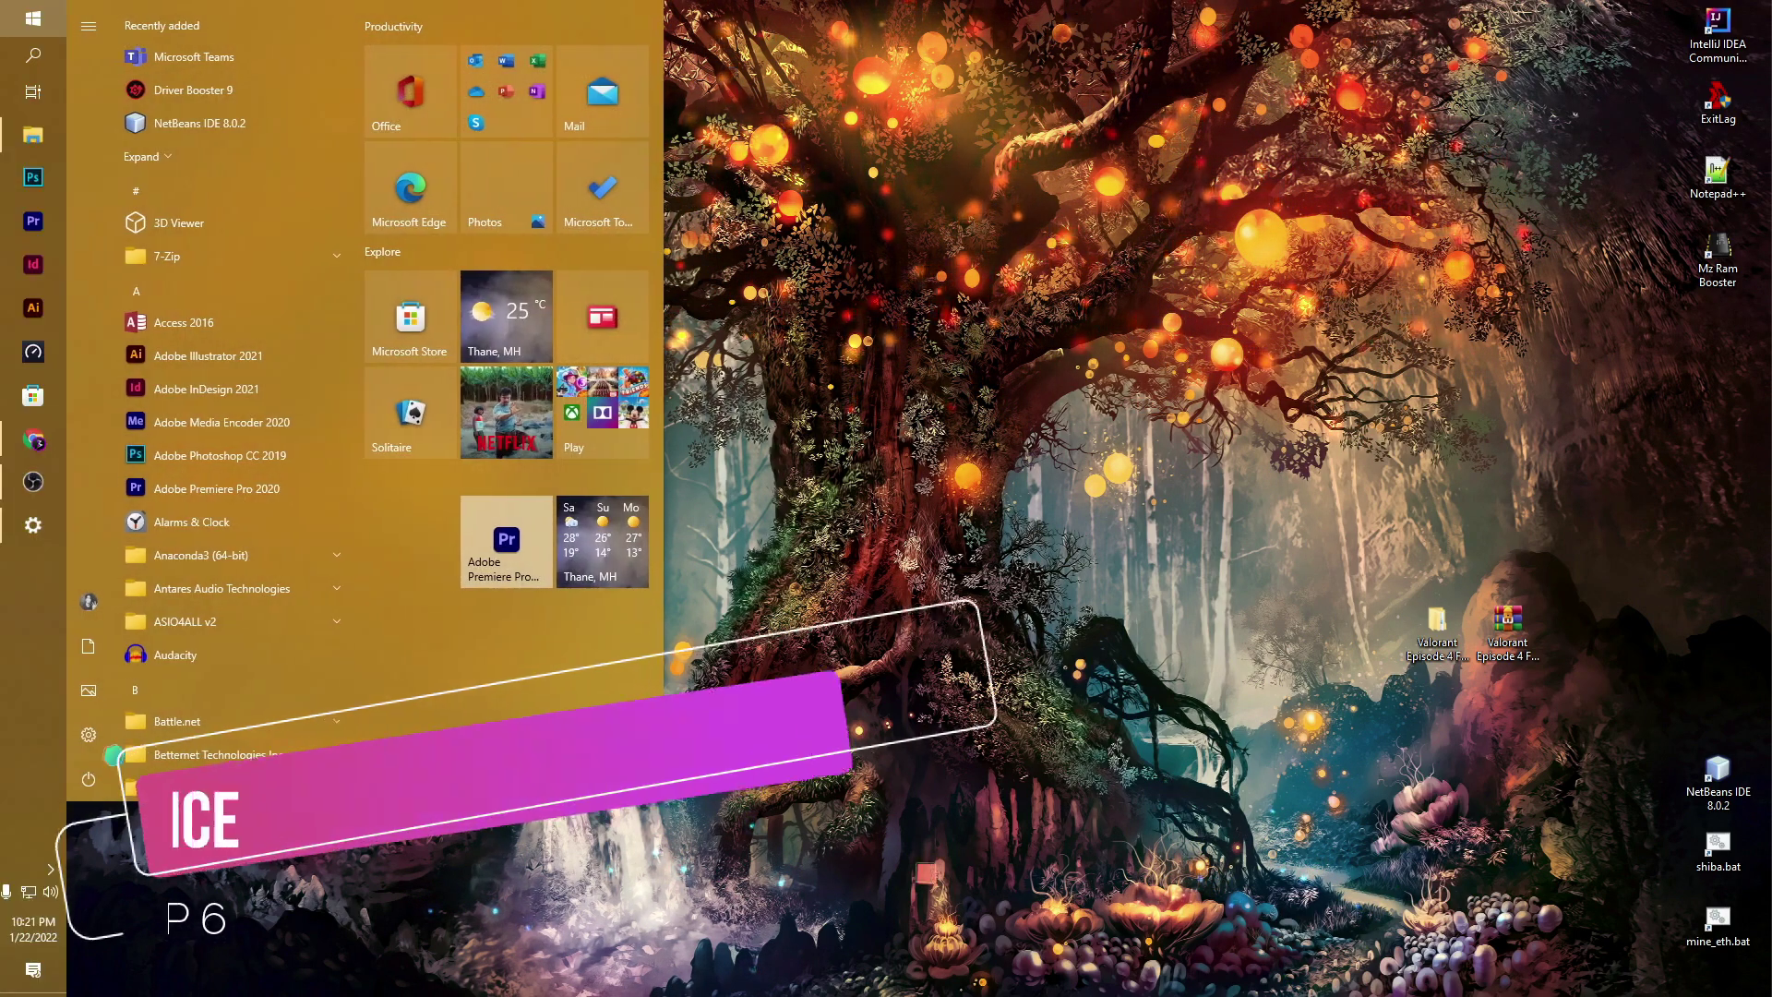
{"action": "type", "text": "audaci"}
{"action": "key", "text": "BackSpace"}
{"action": "key", "text": "BackSpace"}
{"action": "key", "text": "BackSpace"}
{"action": "key", "text": "BackSpace"}
{"action": "key", "text": "BackSpace"}
{"action": "key", "text": "BackSpace"}
{"action": "type", "text": "adjus"}
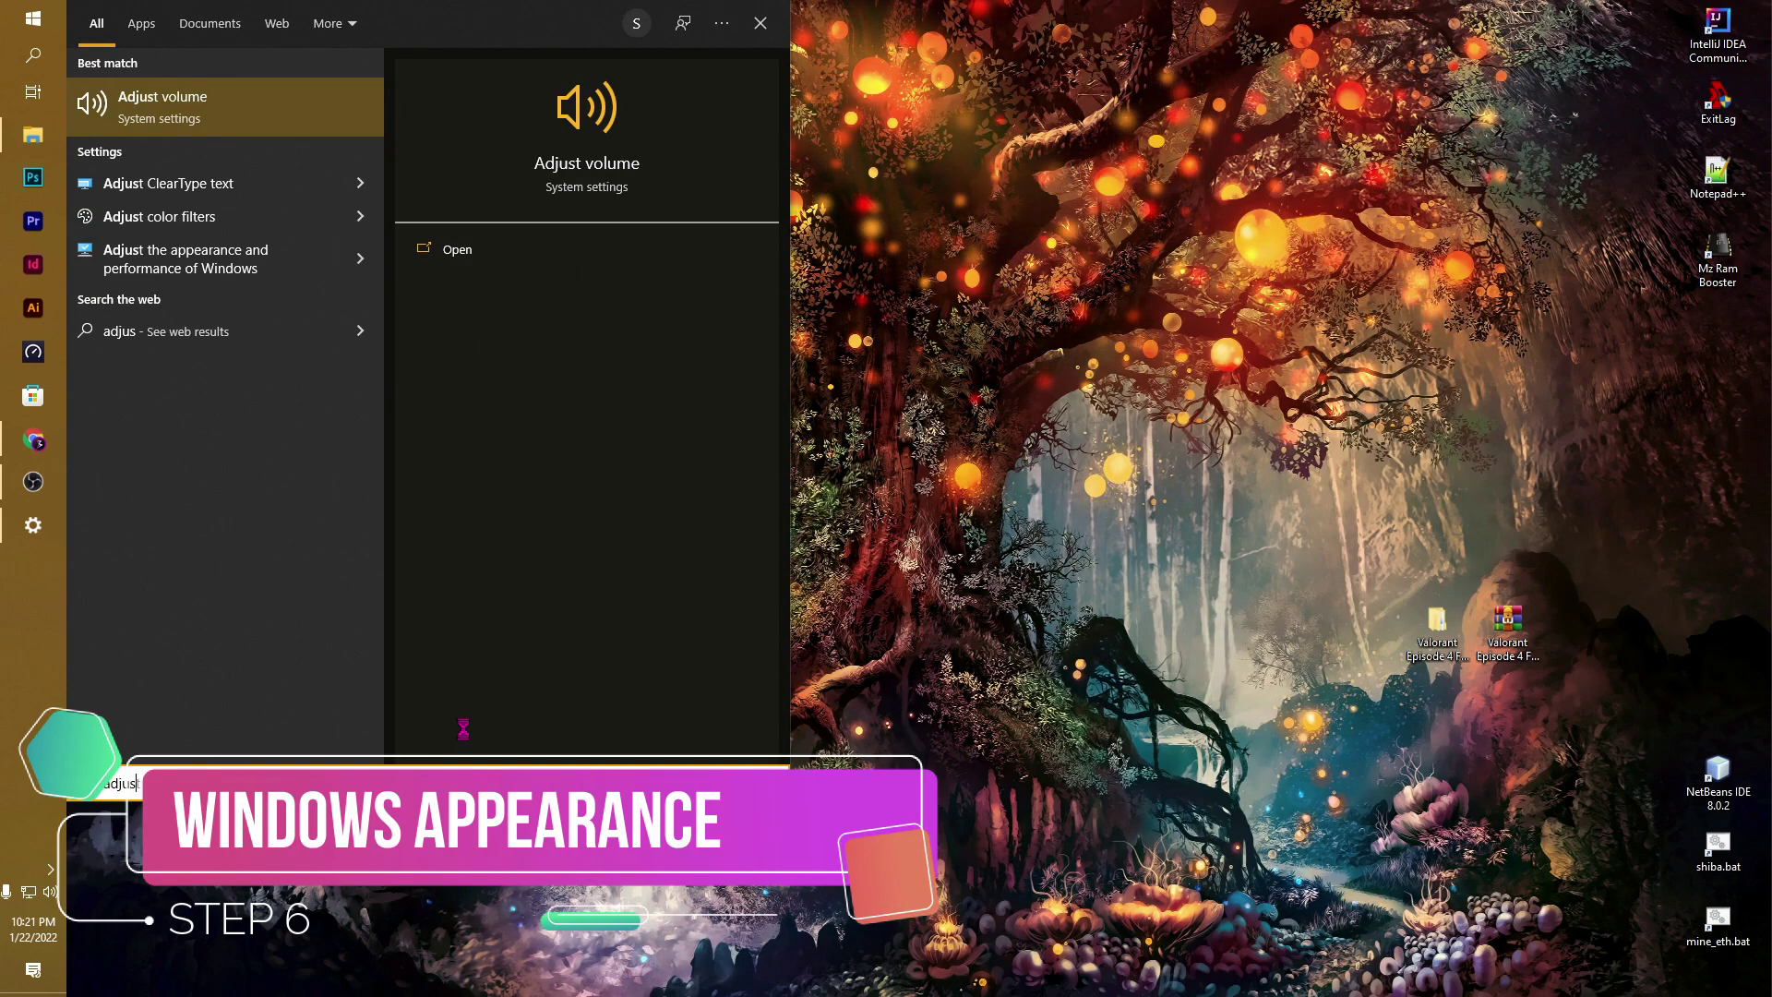
{"action": "key", "text": "Down"}
{"action": "key", "text": "Return"}
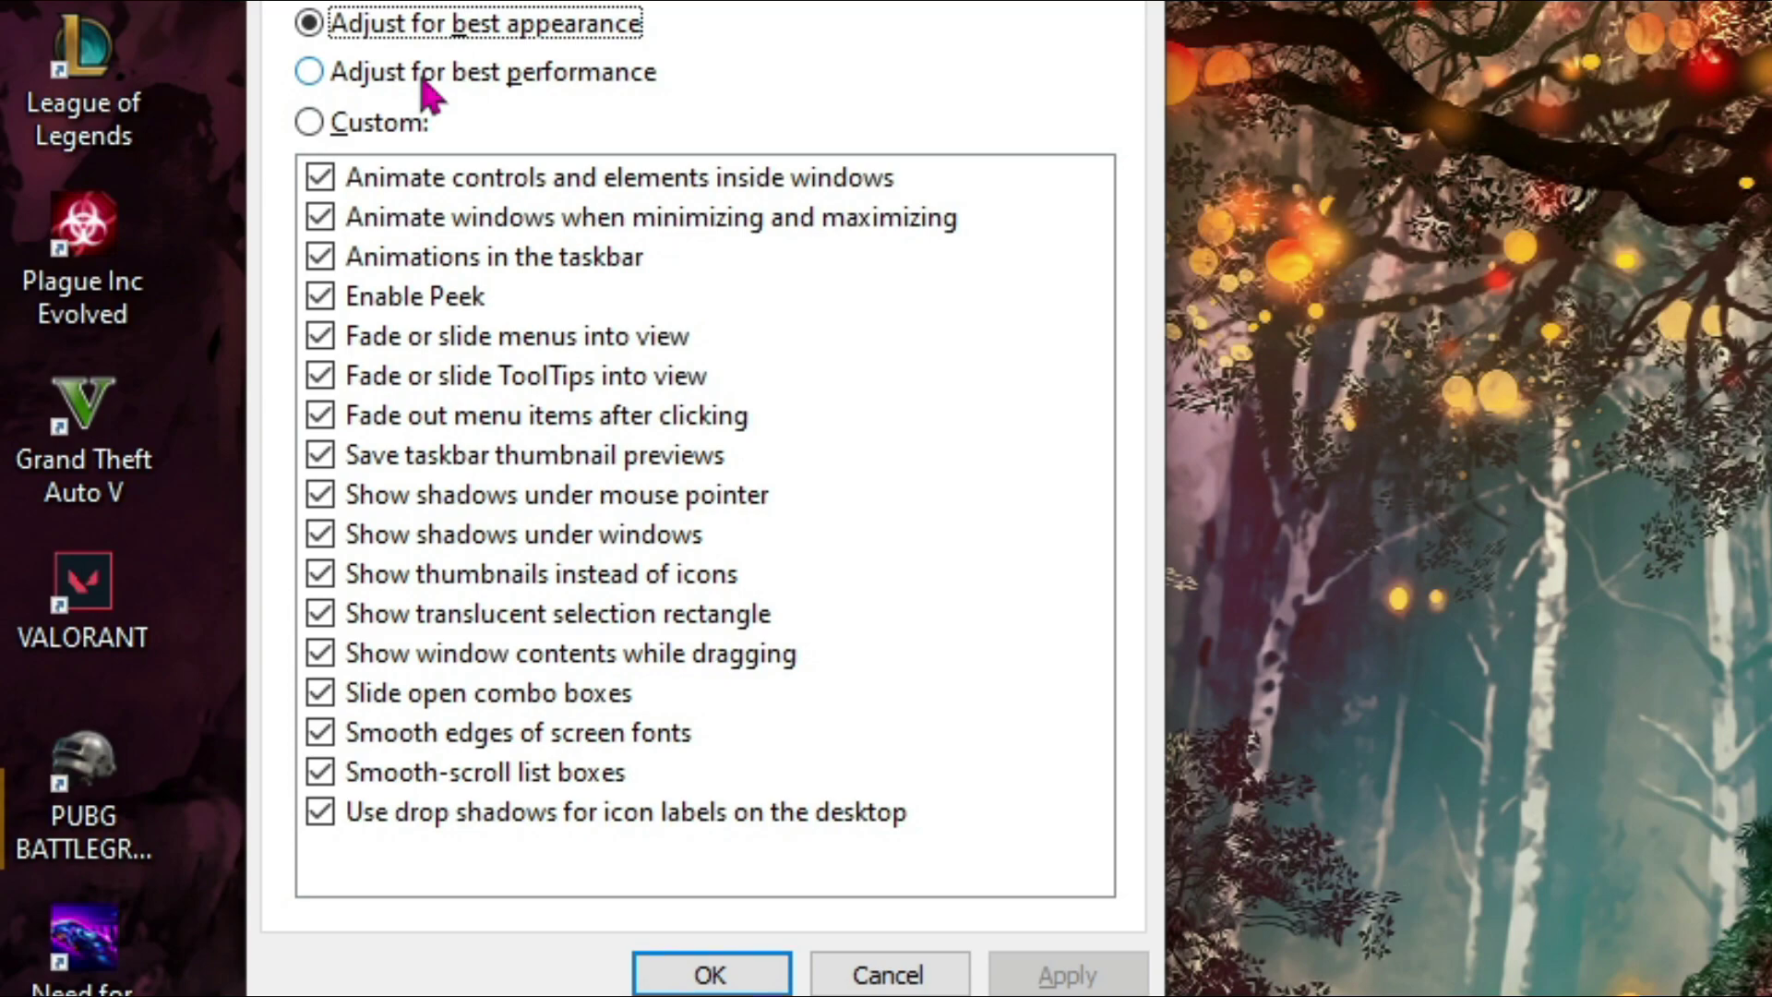
Step: Choose Adjust for best performance, keeping thumbnails instead of icons and taskbar thumbnail previews
{"action": "left_click", "coordinate": [425, 80]}
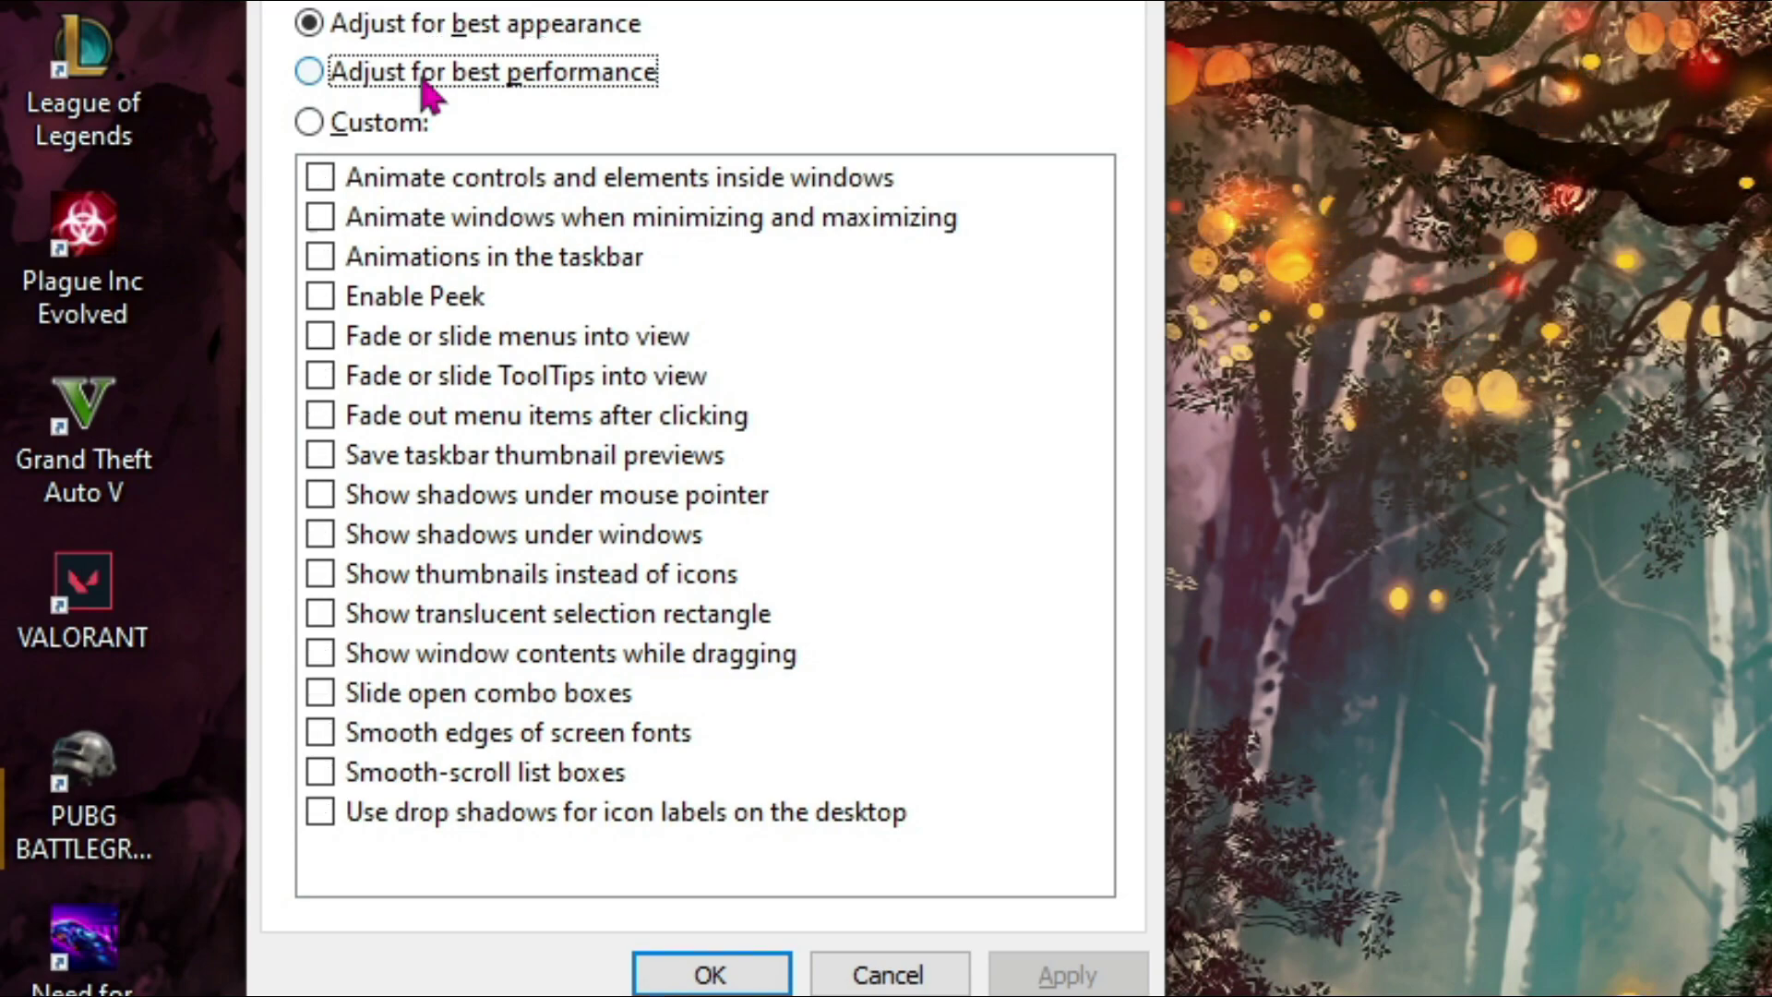
{"action": "left_click", "coordinate": [319, 582]}
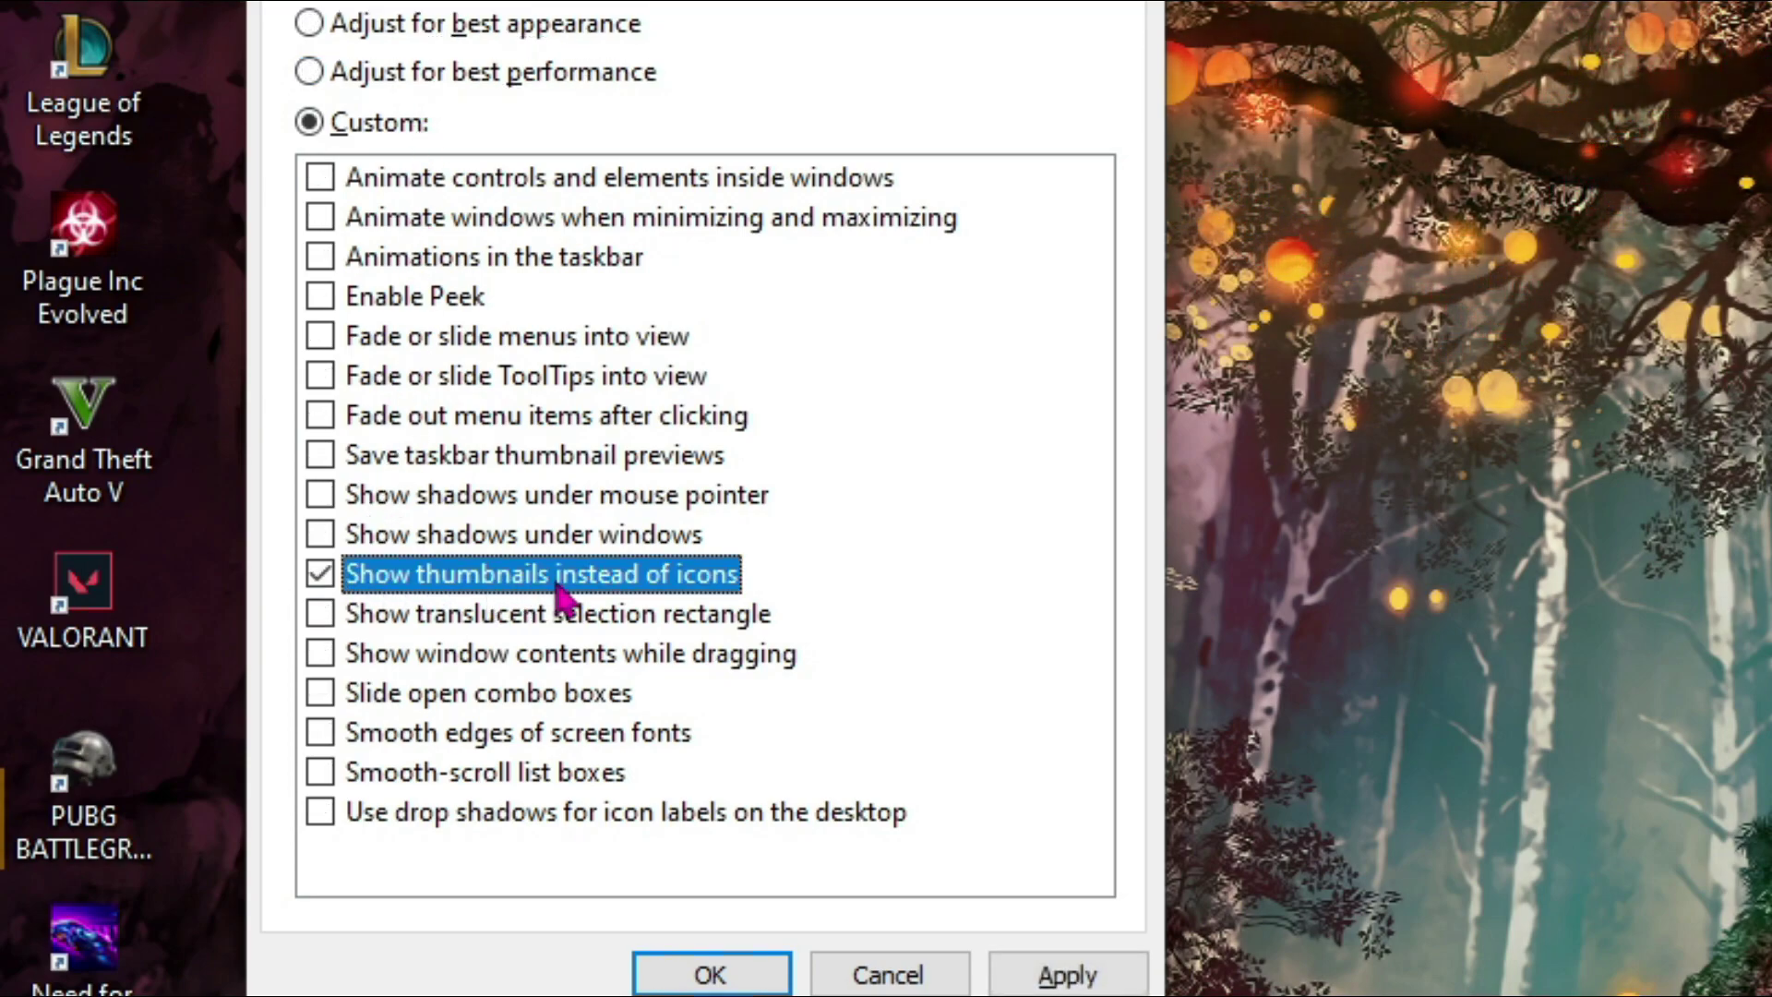
{"action": "left_click", "coordinate": [321, 458]}
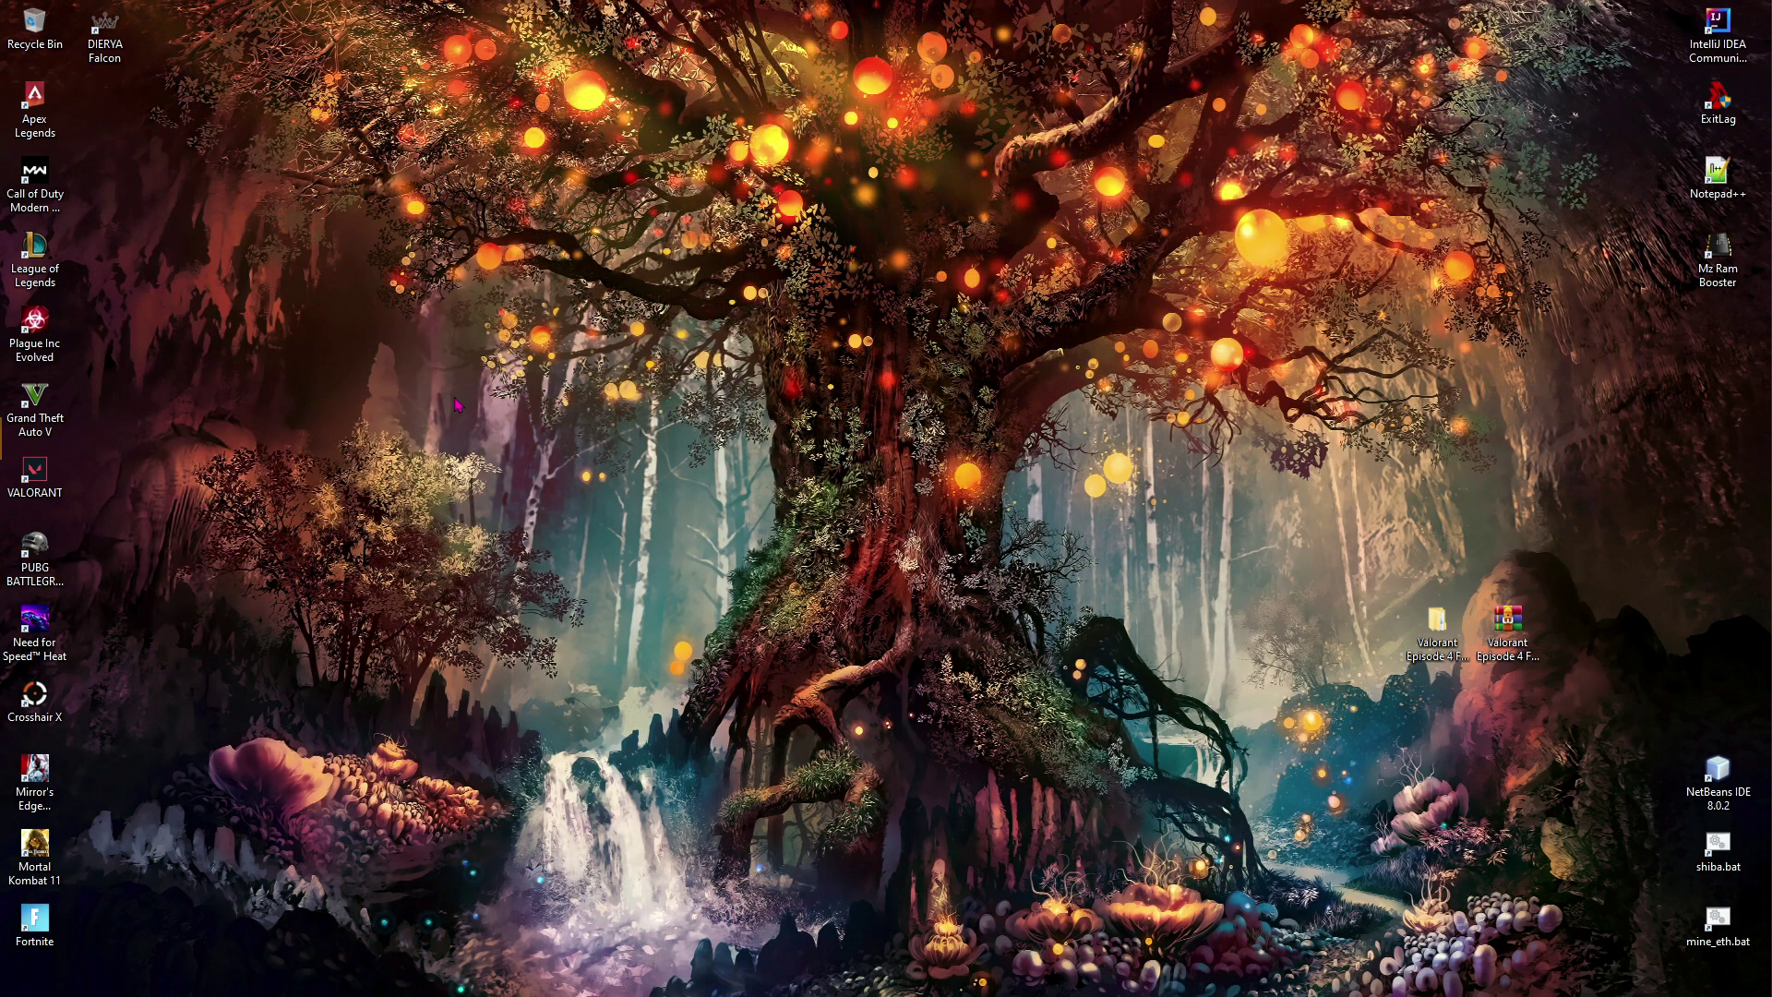
Step: On the VALORANT shortcut's Compatibility tab, let the application override high DPI scaling and apply
{"action": "right_click", "coordinate": [56, 481]}
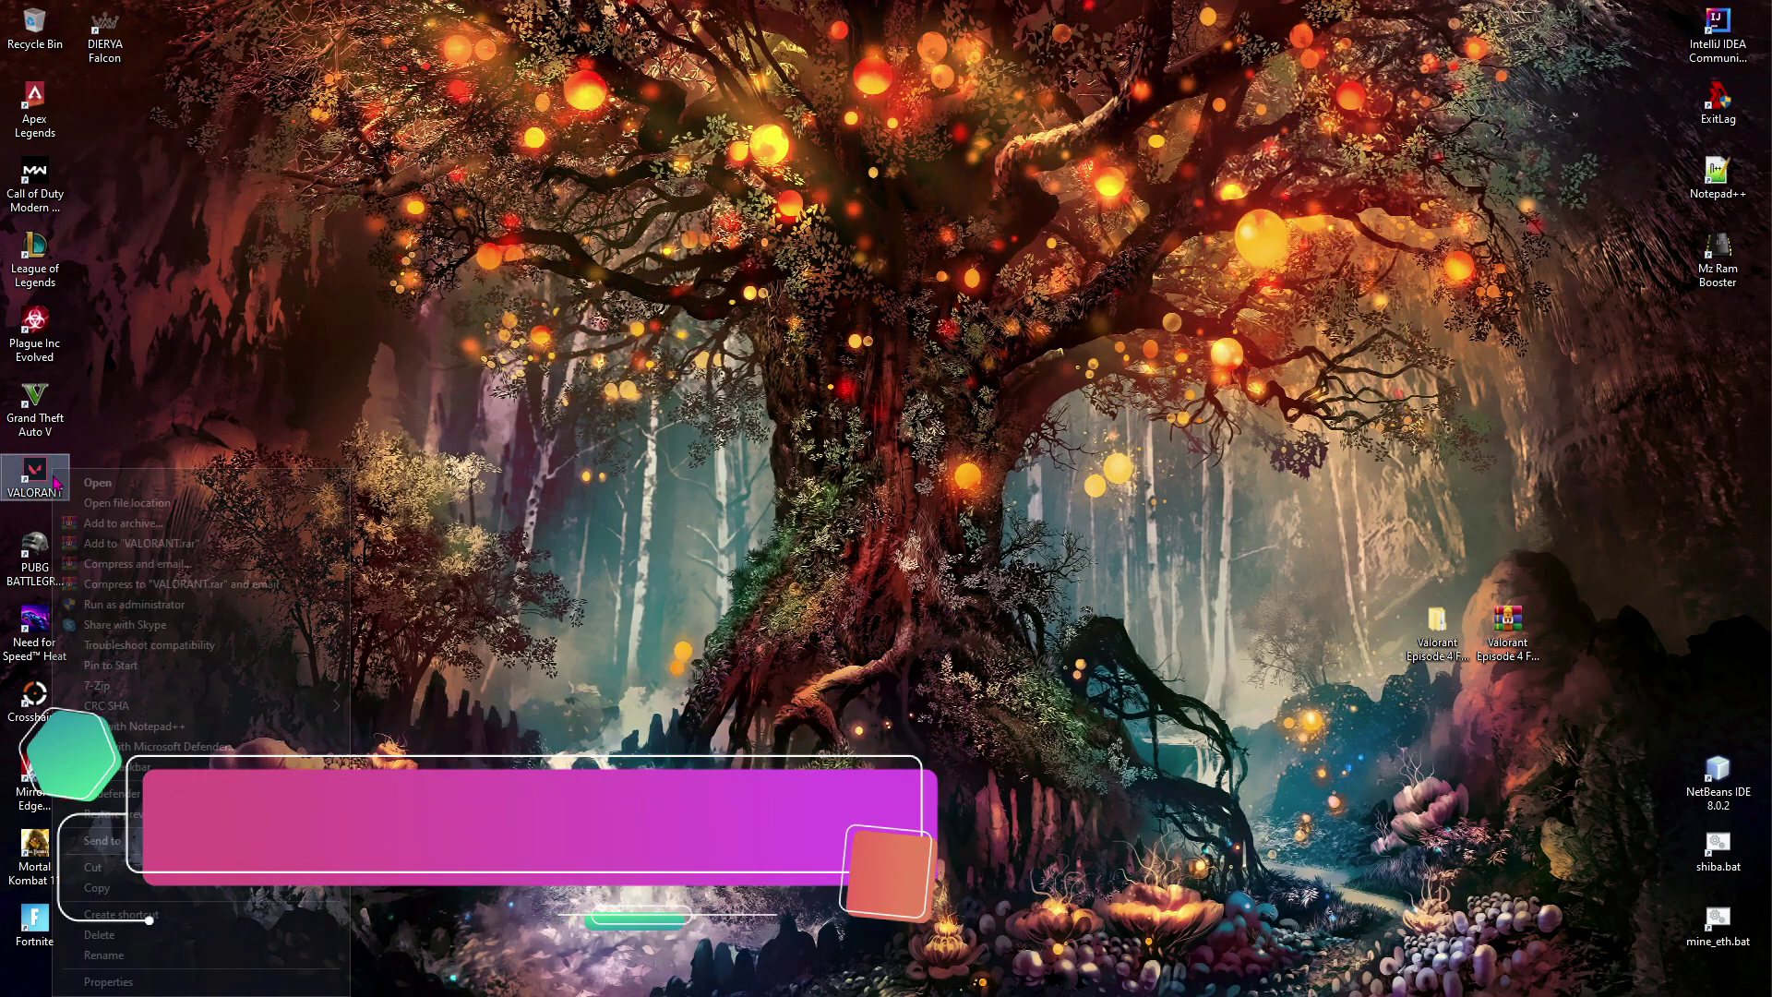
{"action": "left_click", "coordinate": [116, 982]}
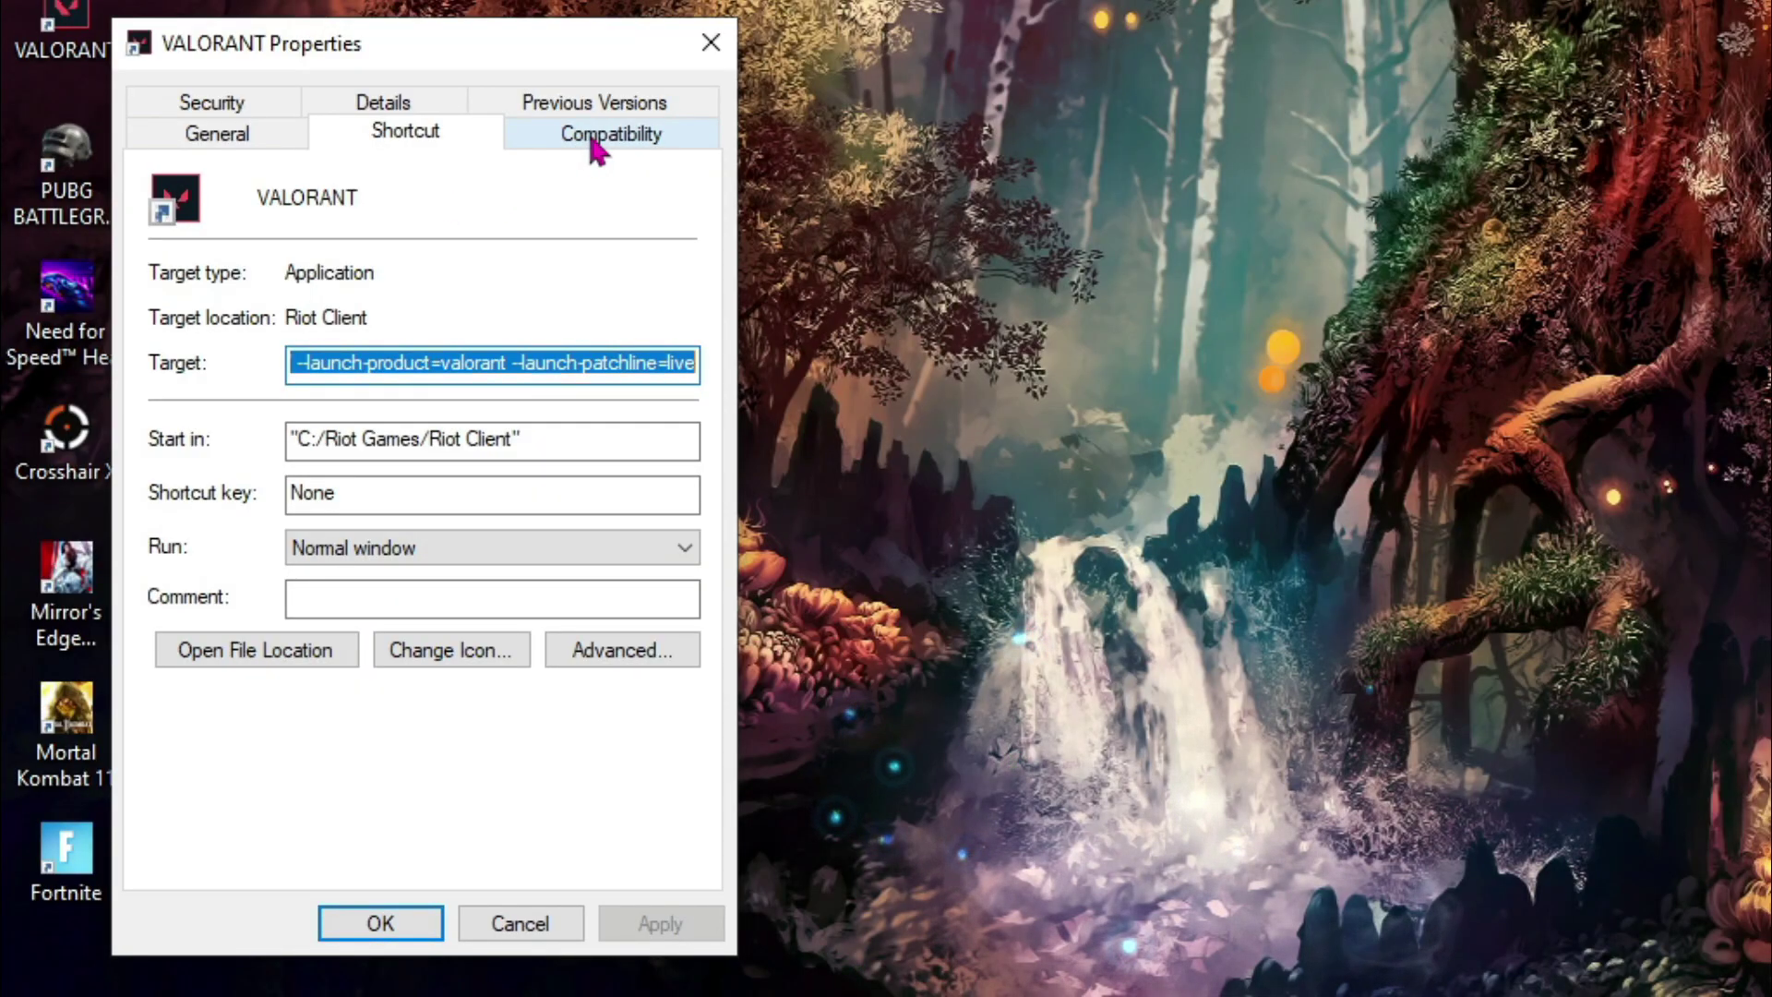
{"action": "left_click", "coordinate": [592, 145]}
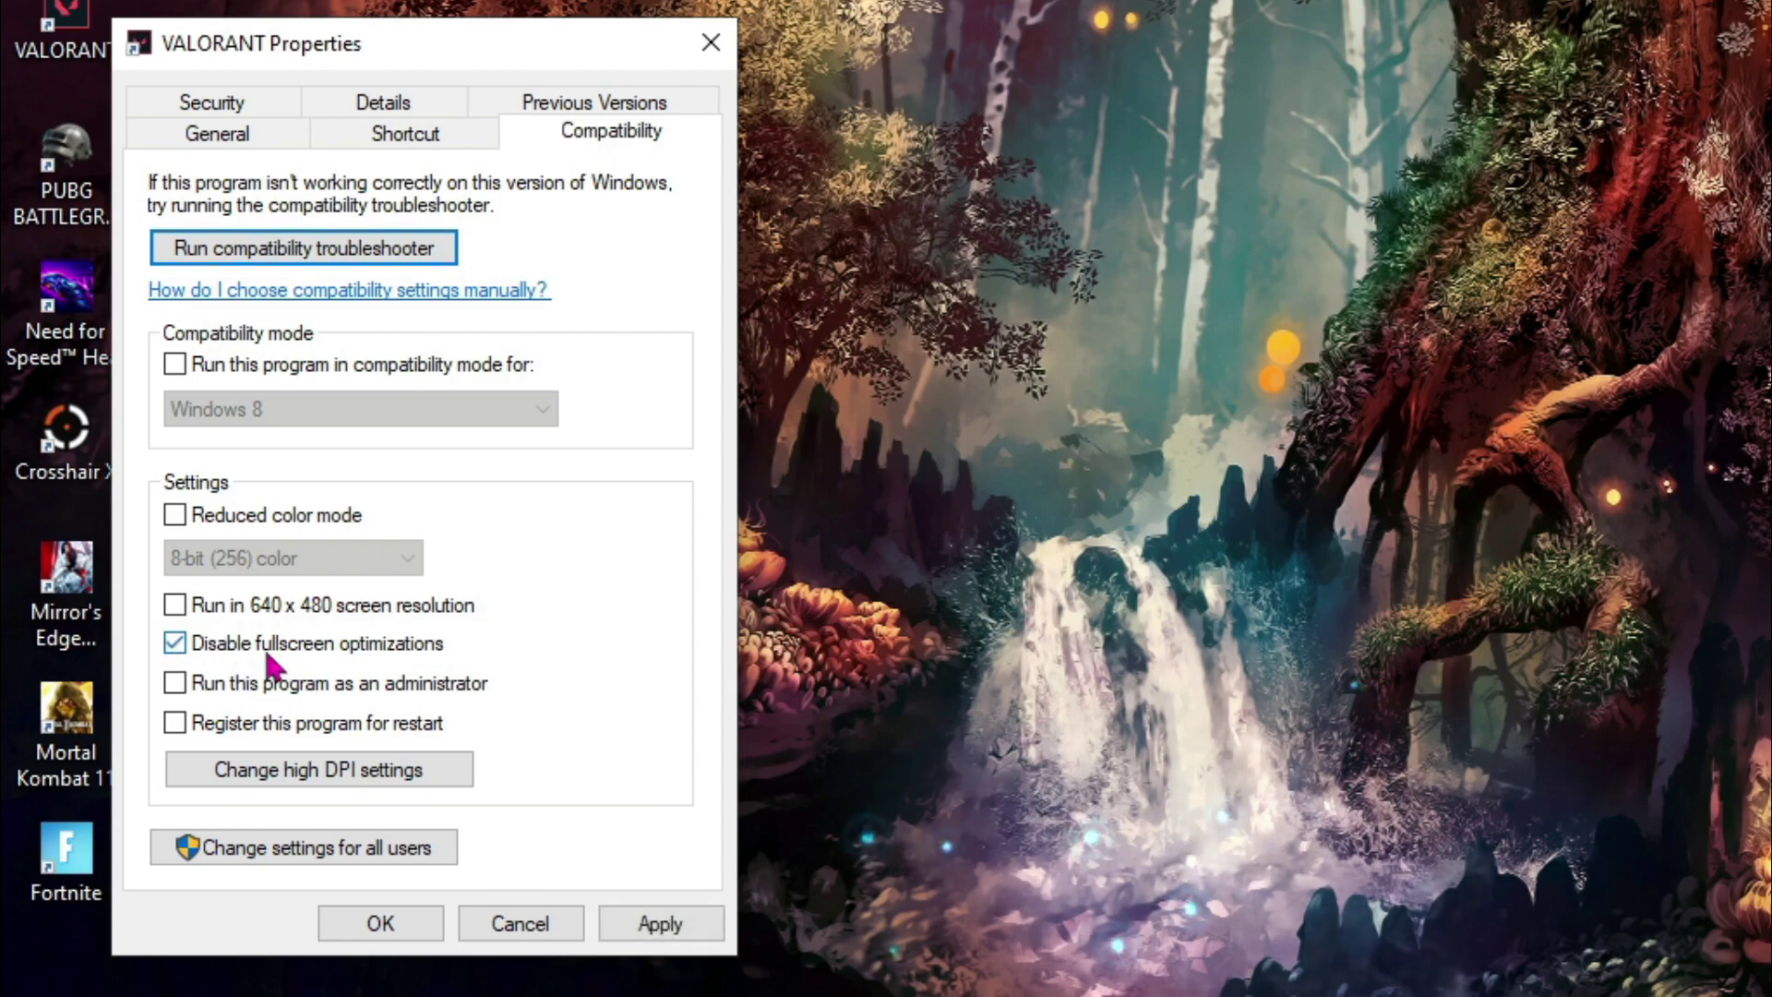
{"action": "left_click", "coordinate": [331, 775]}
{"action": "left_click", "coordinate": [276, 713]}
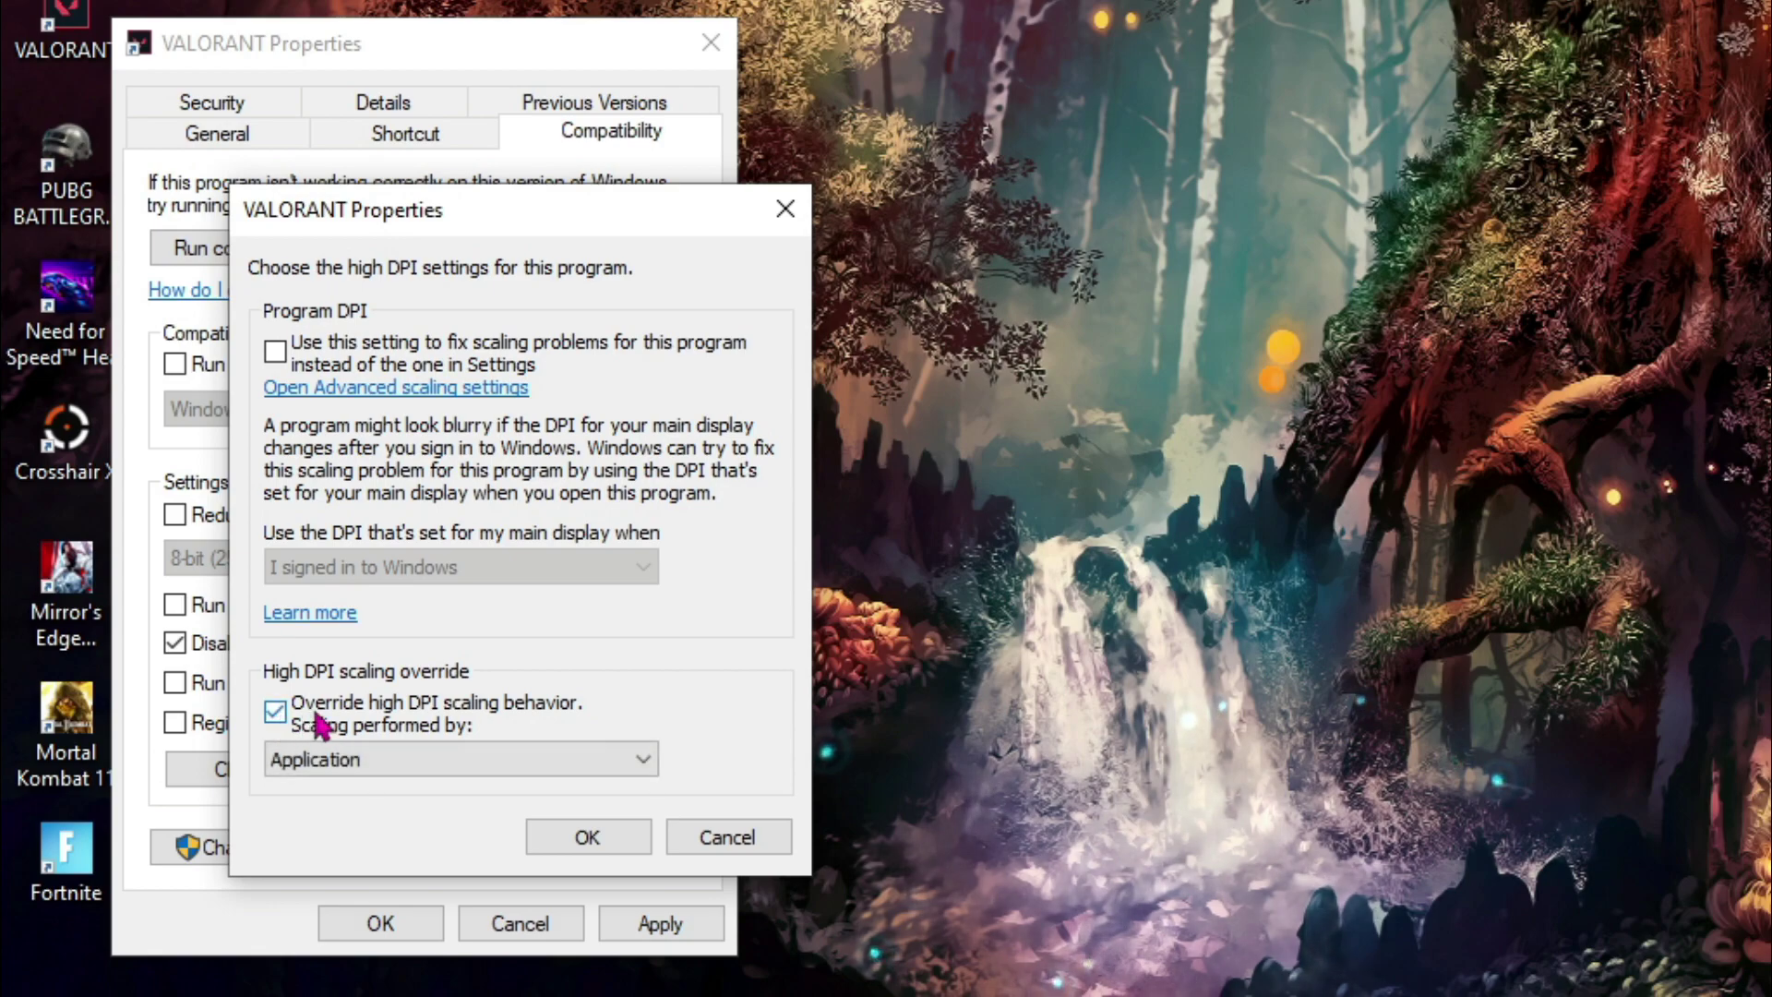
{"action": "left_click", "coordinate": [587, 840]}
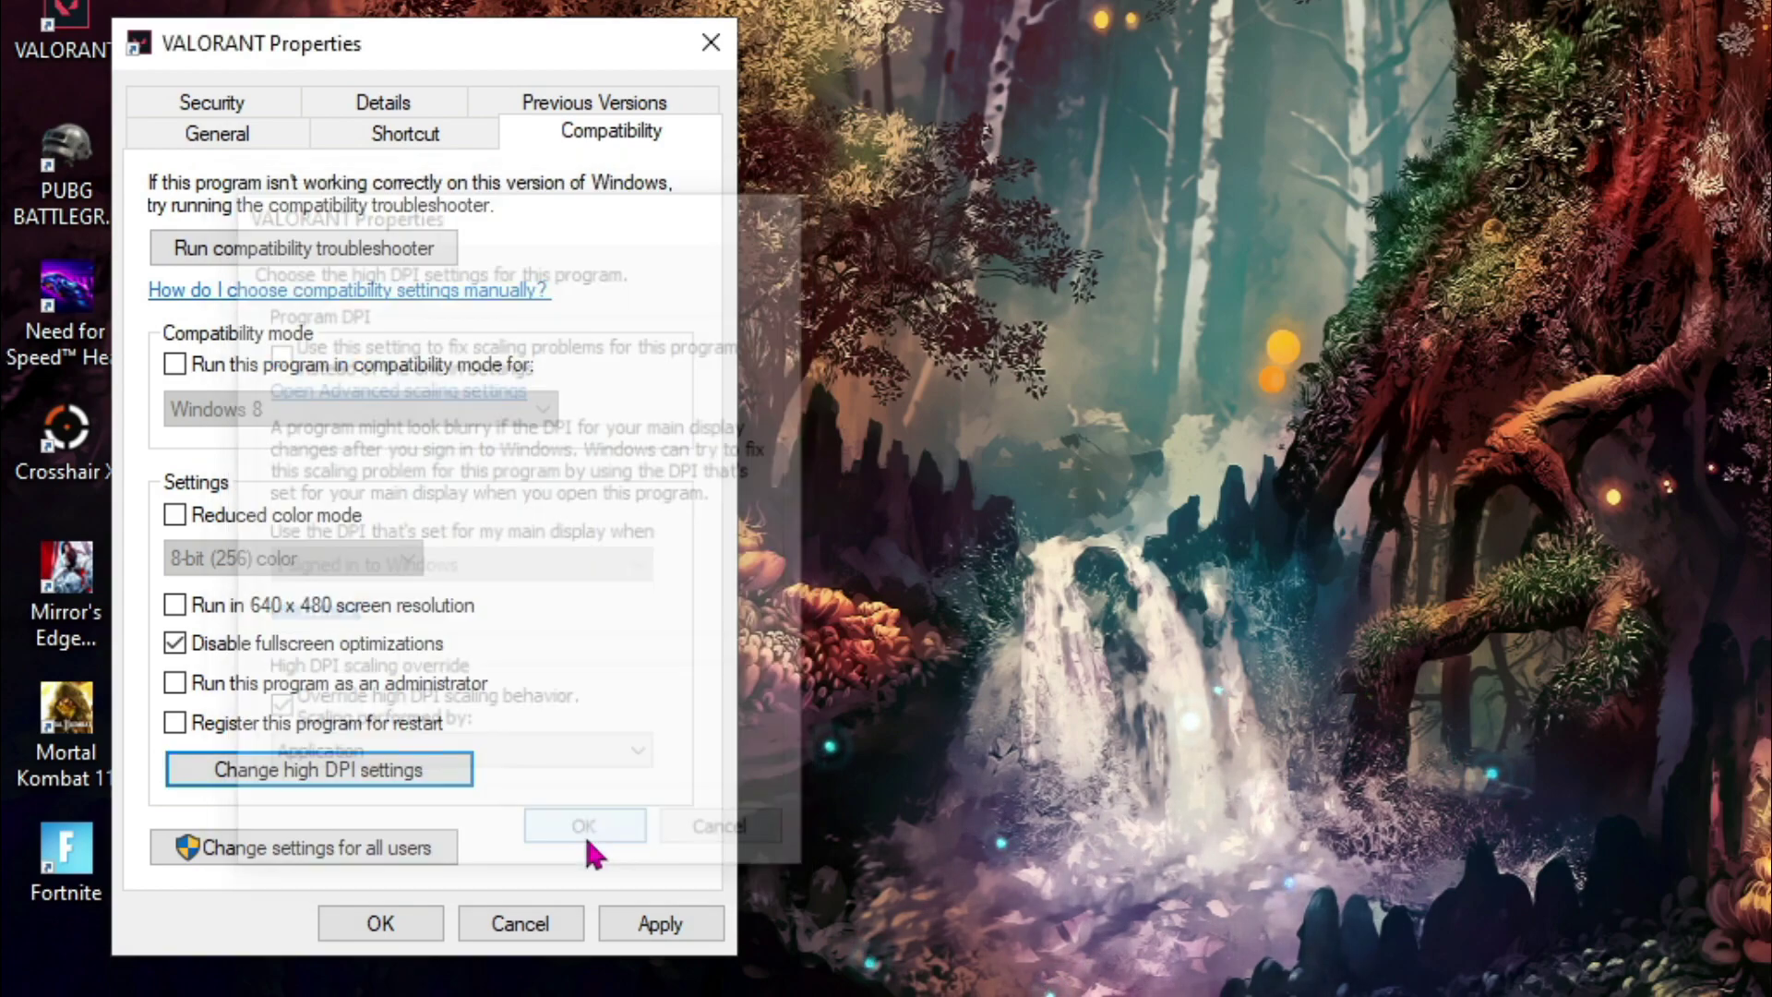
{"action": "left_click", "coordinate": [640, 924]}
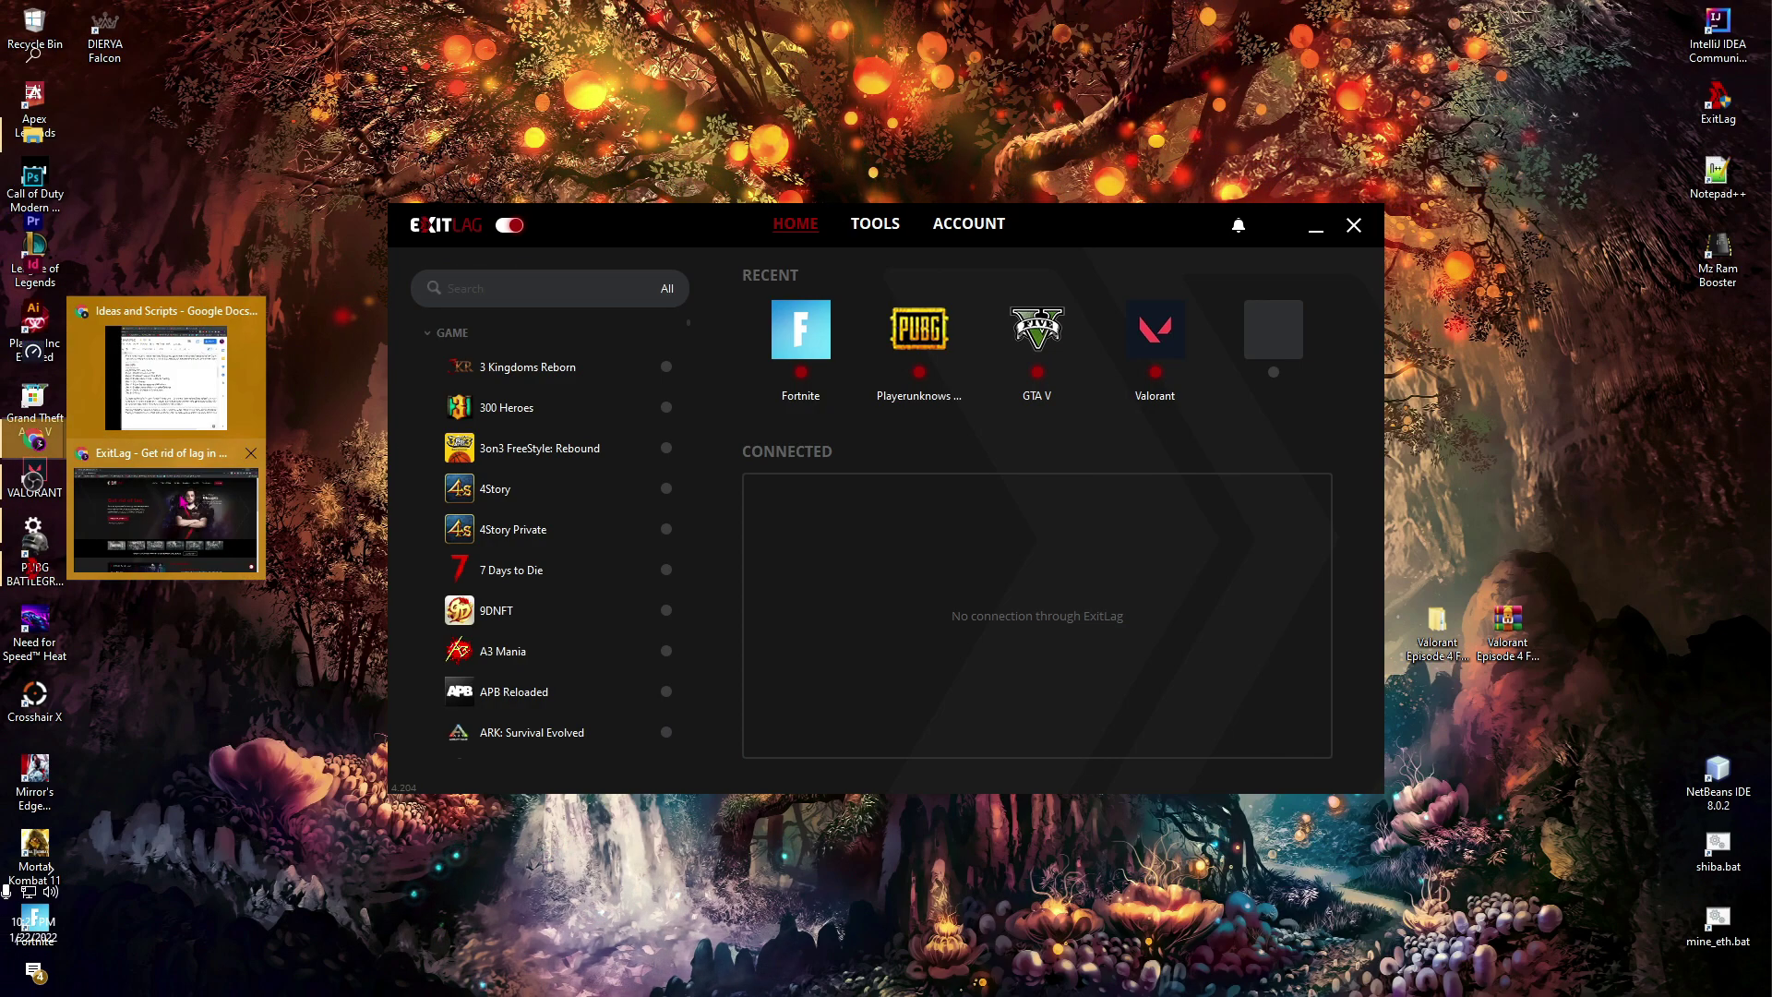
Step: On exitlag.com, start the FREE 3 DAYS TRIAL and download the ExitLag installer
{"action": "left_click", "coordinate": [33, 440]}
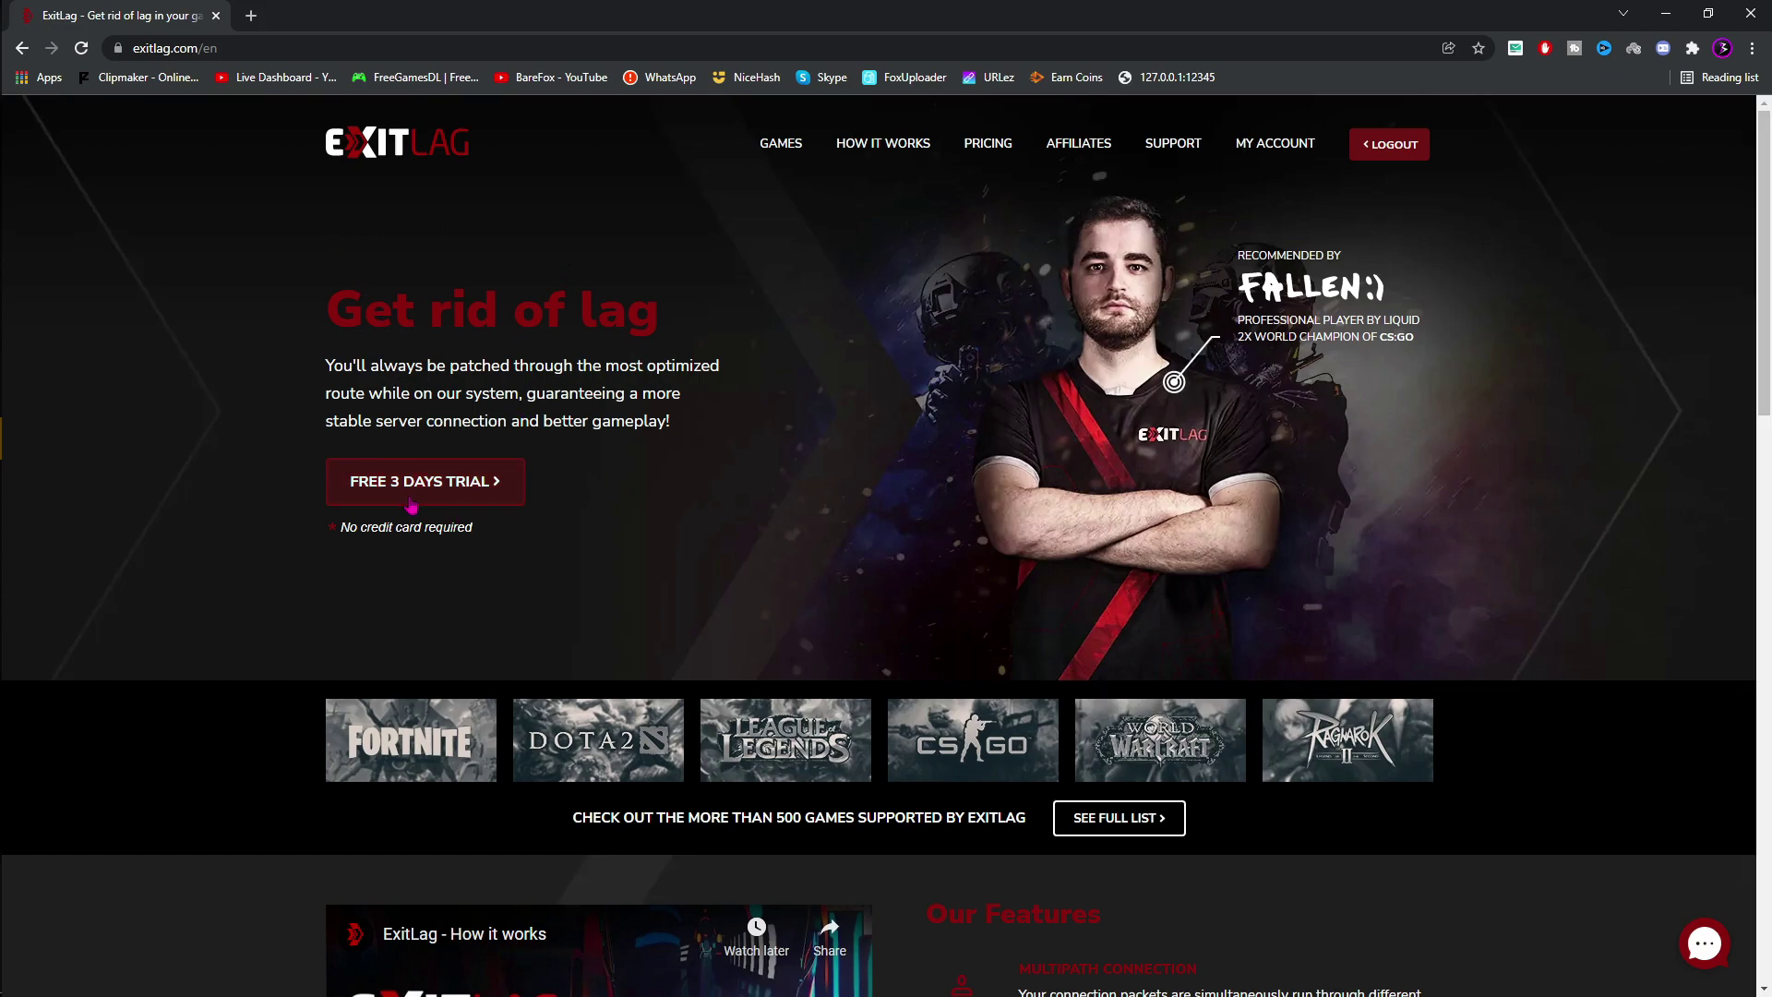
{"action": "left_click", "coordinate": [380, 496]}
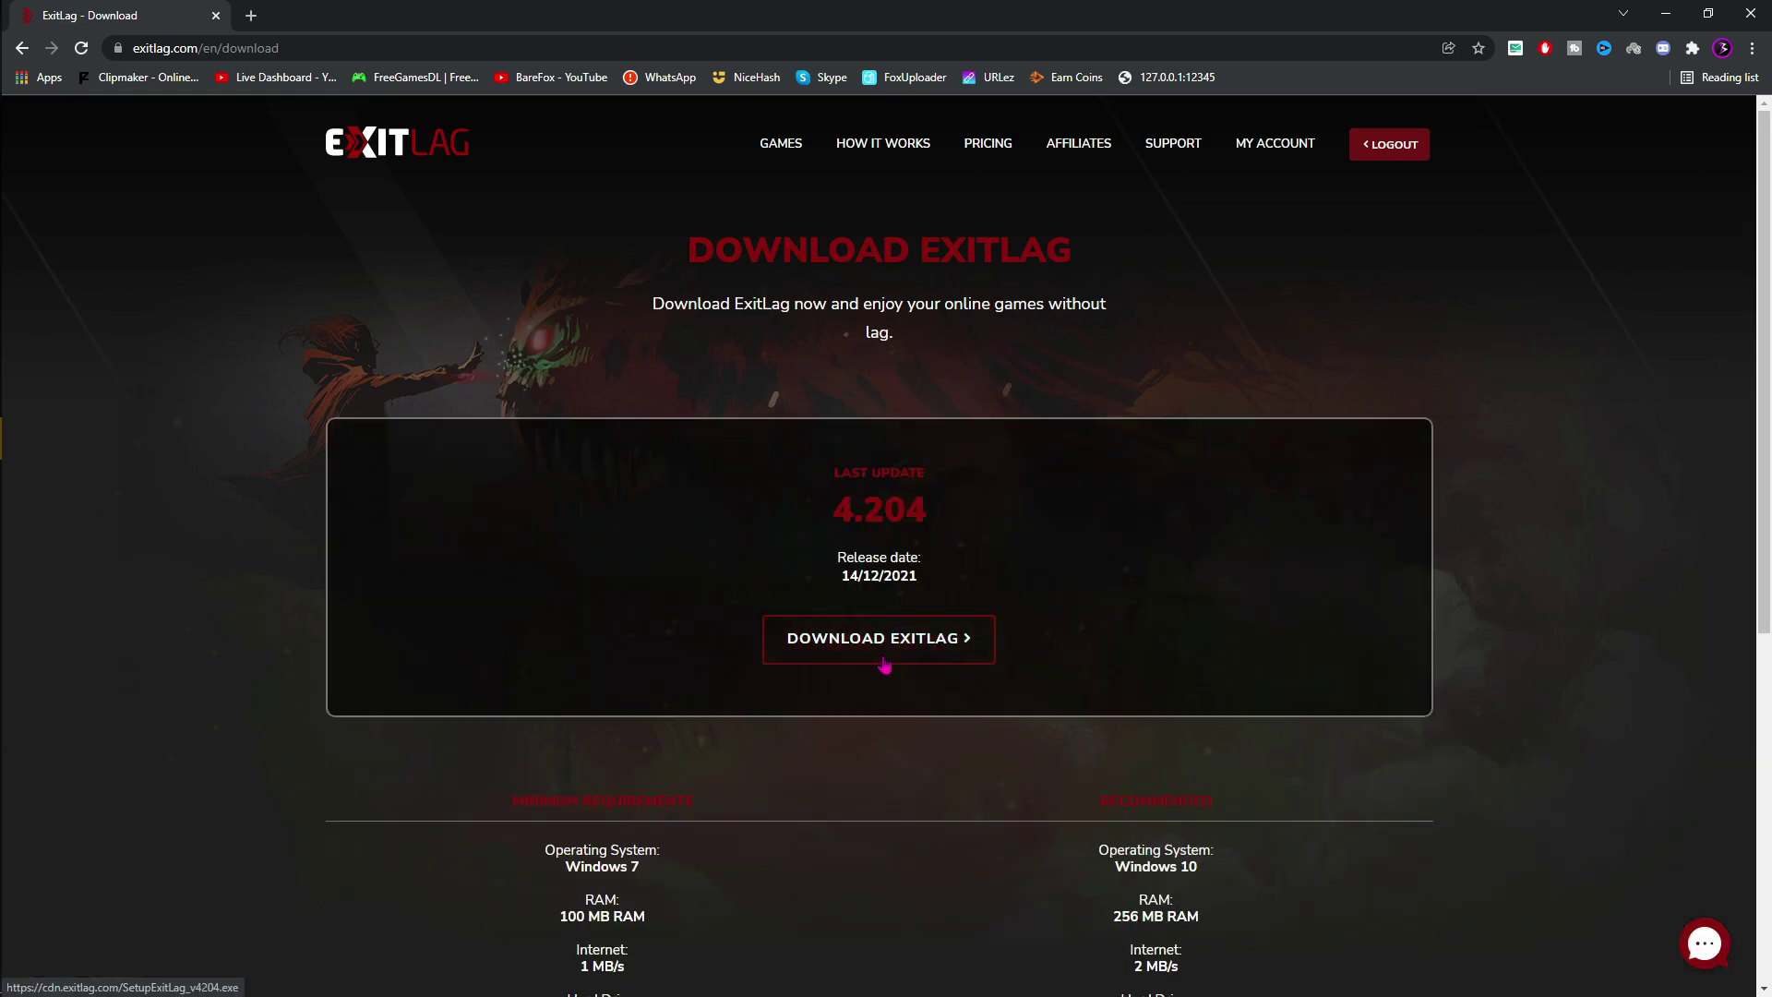
{"action": "left_click", "coordinate": [922, 629]}
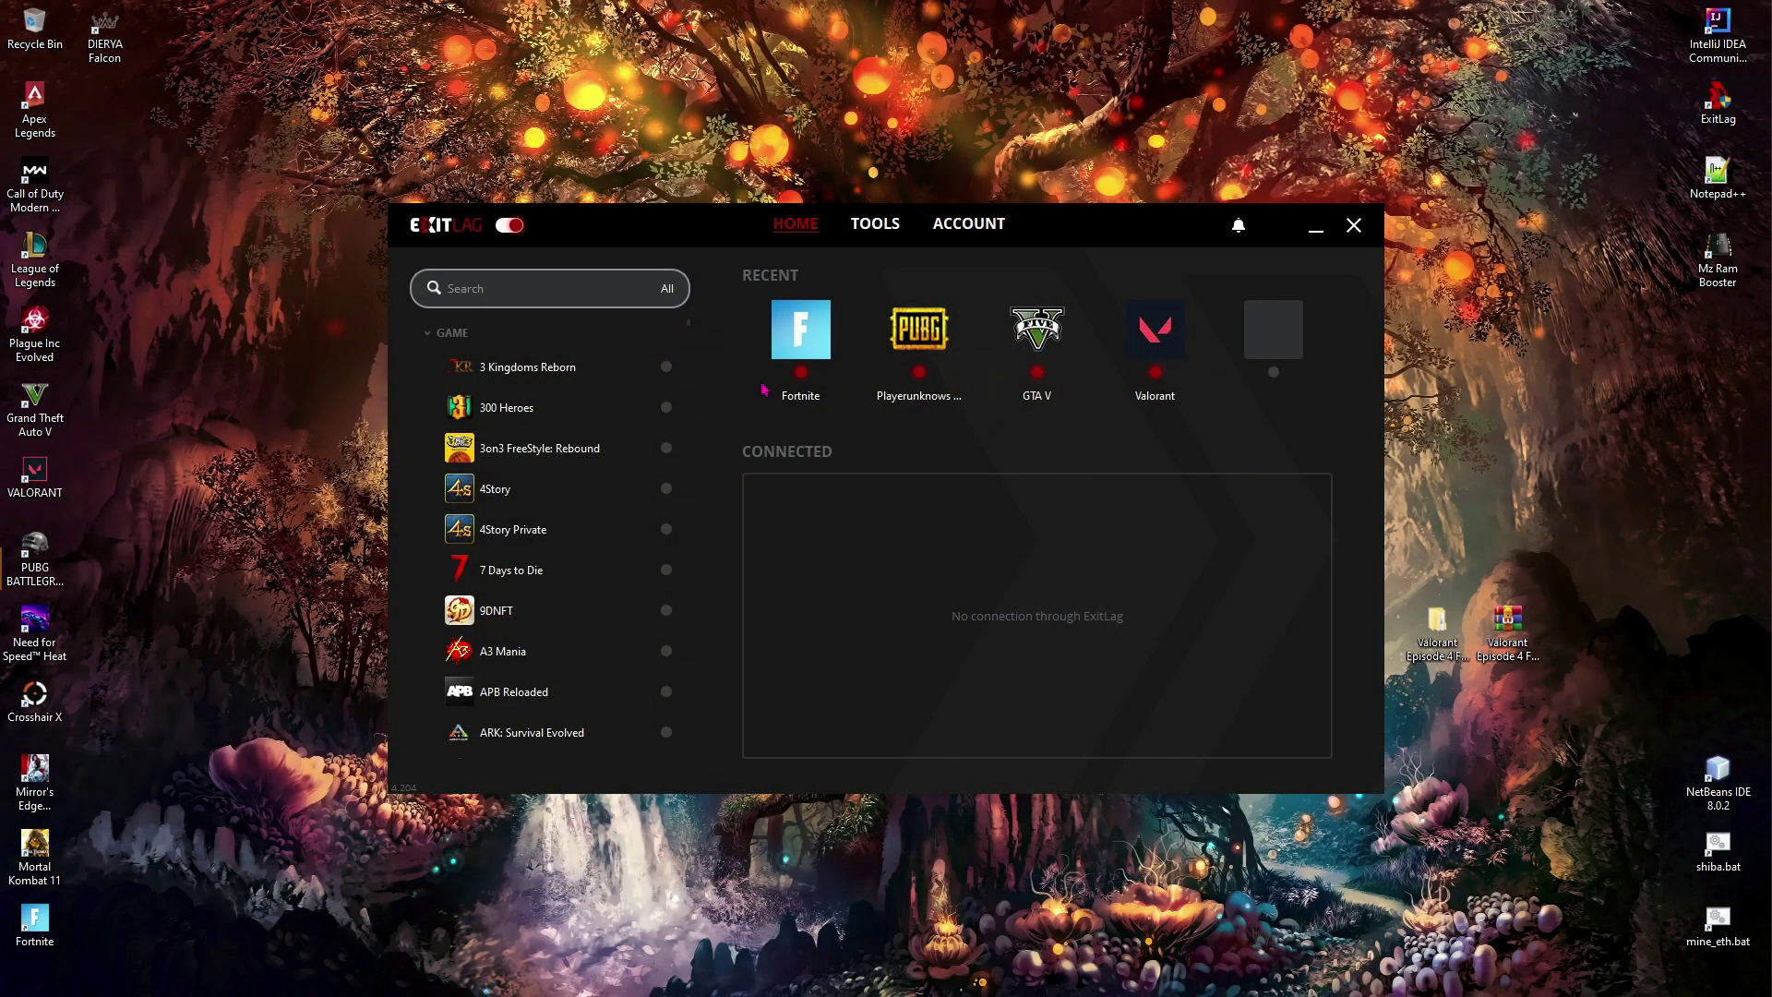
Step: Search 'Valo' in ExitLag, select Valorant and apply its routes through the IN Mumbai01 region
{"action": "type", "text": "Valo"}
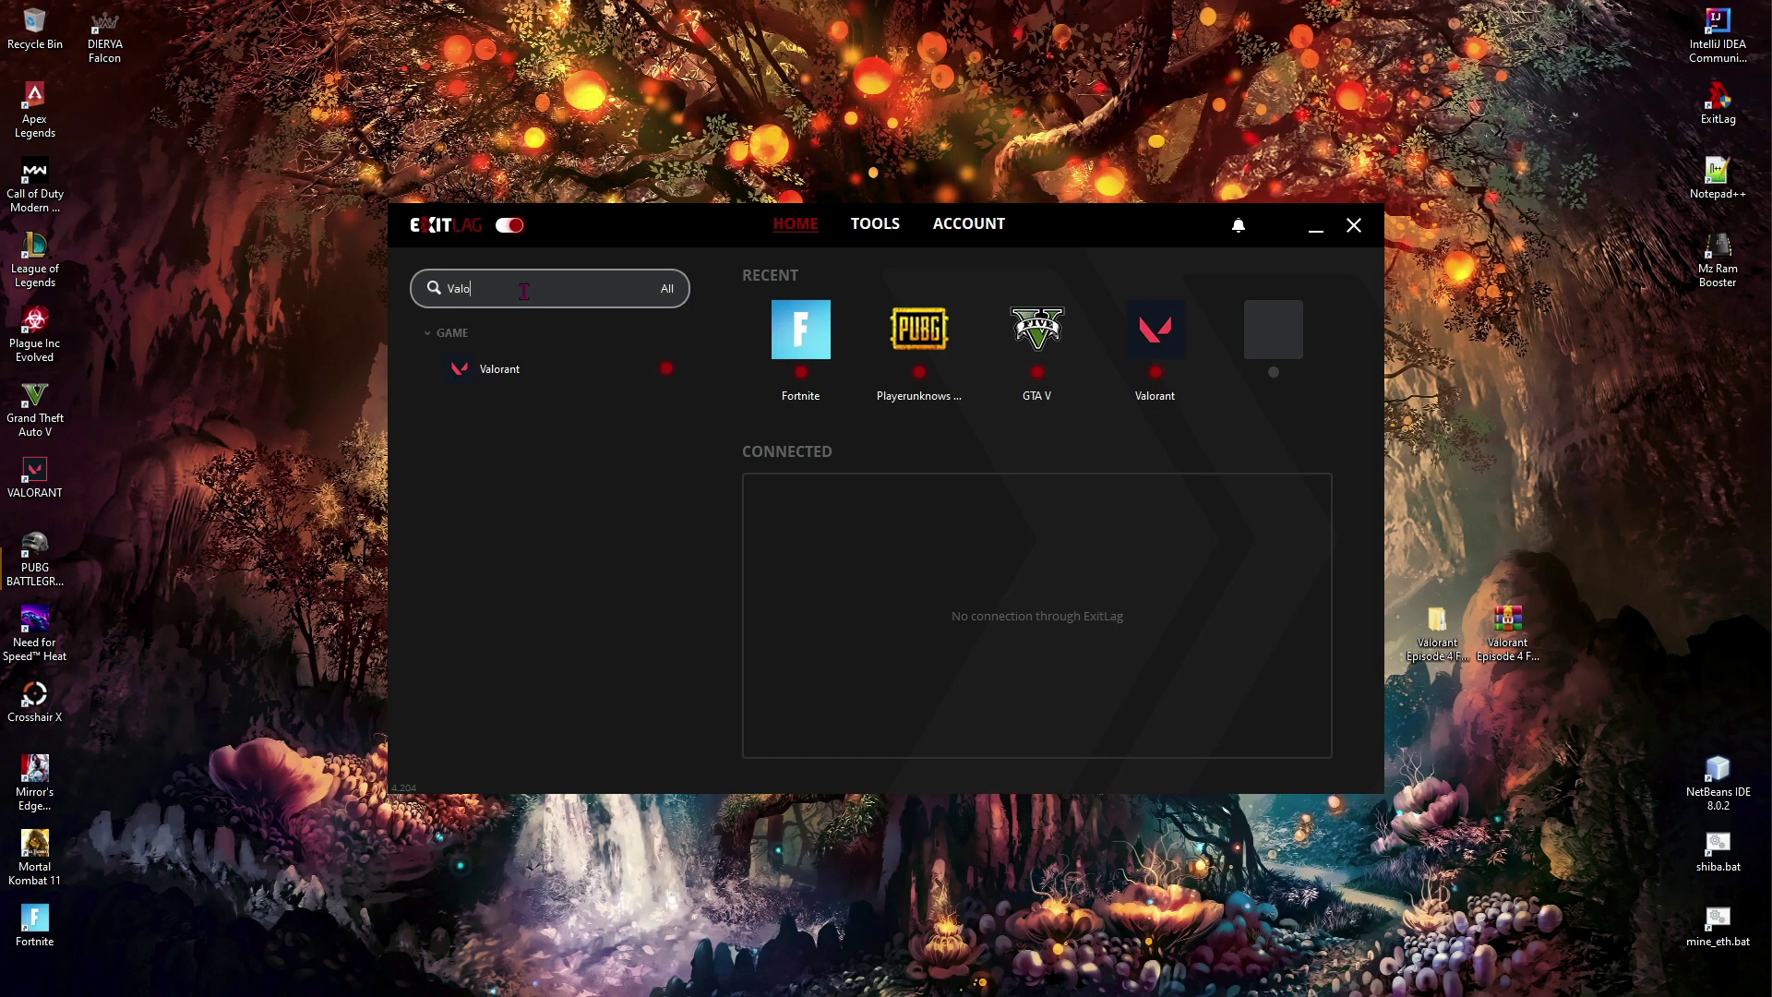
{"action": "left_click", "coordinate": [497, 369]}
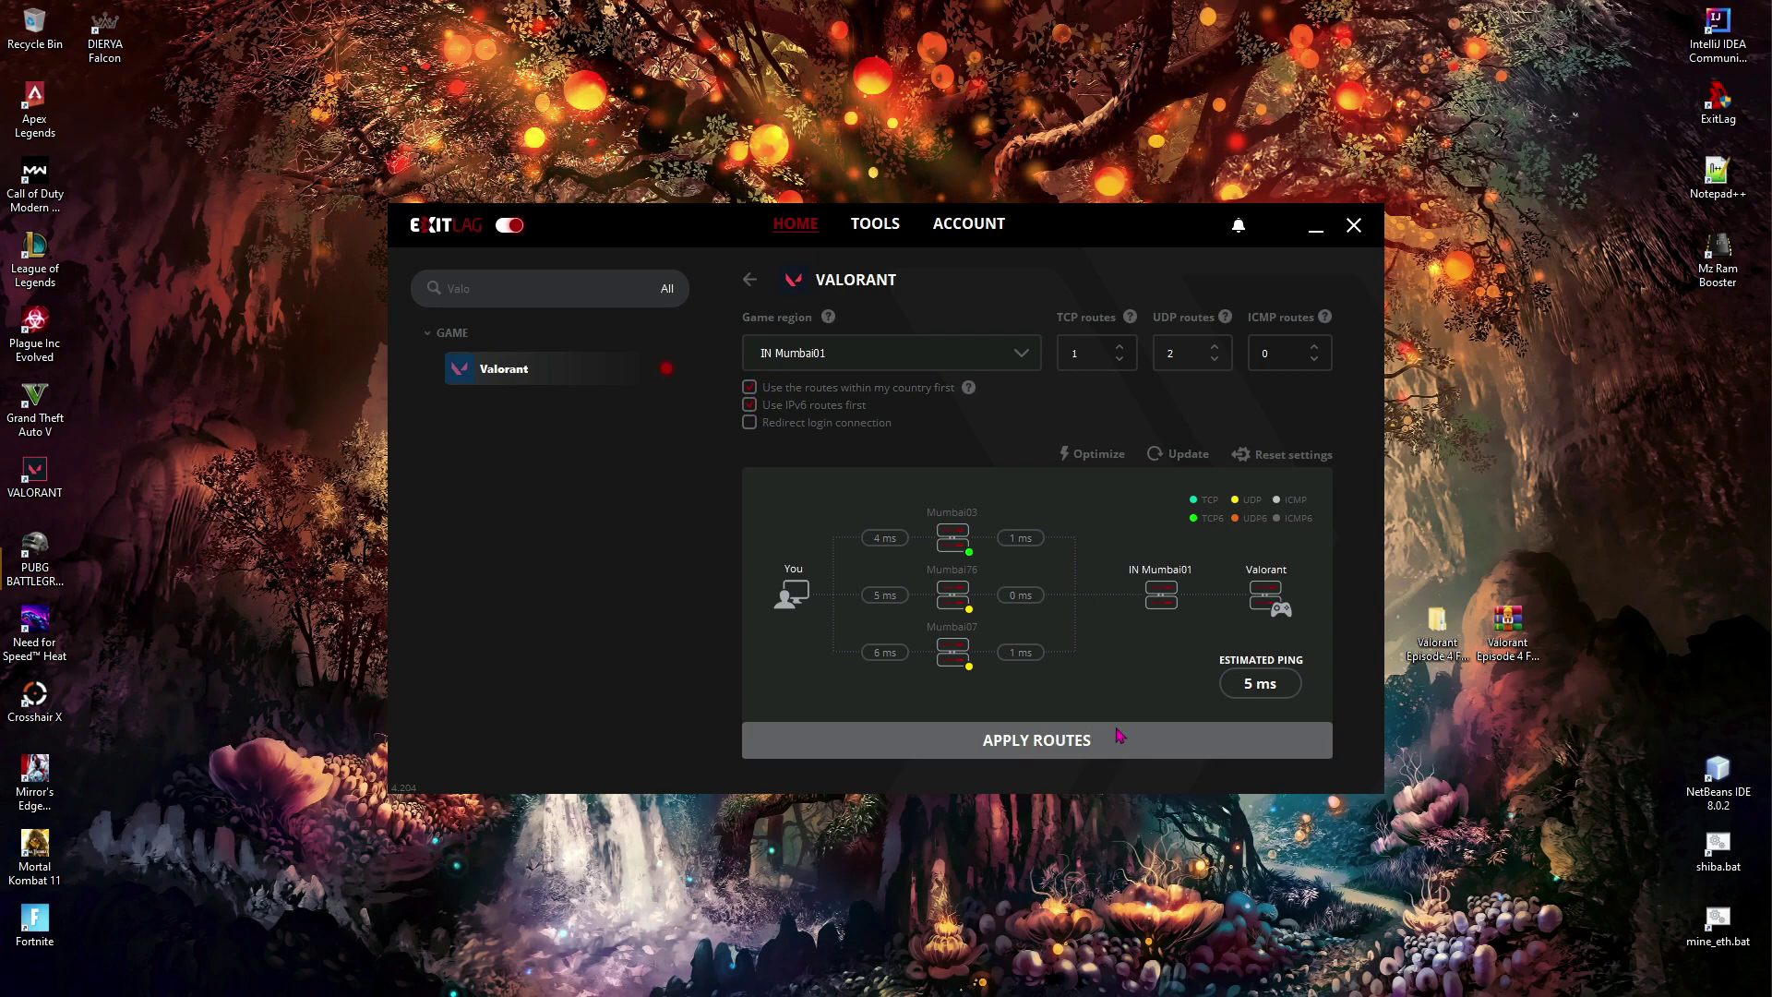
{"action": "left_click", "coordinate": [1229, 749]}
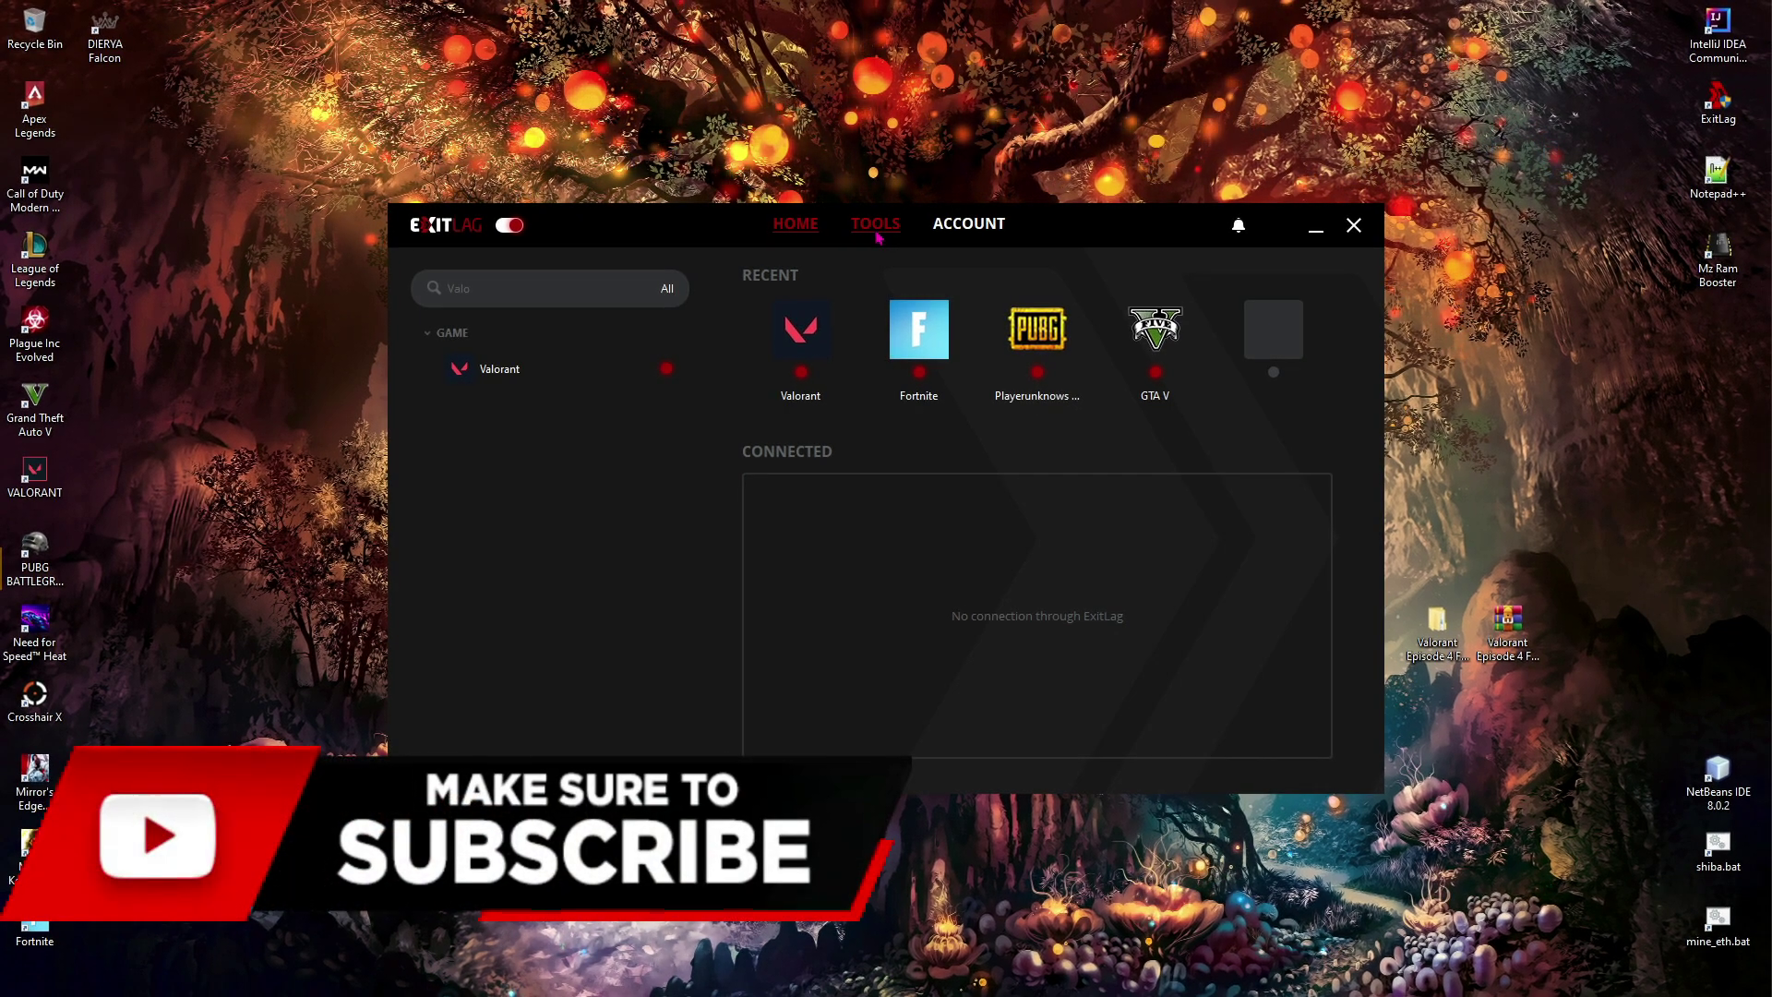
Step: Toggle a General option under ExitLag's TOOLS, check FPS BOOST, then return HOME
{"action": "left_click", "coordinate": [877, 238]}
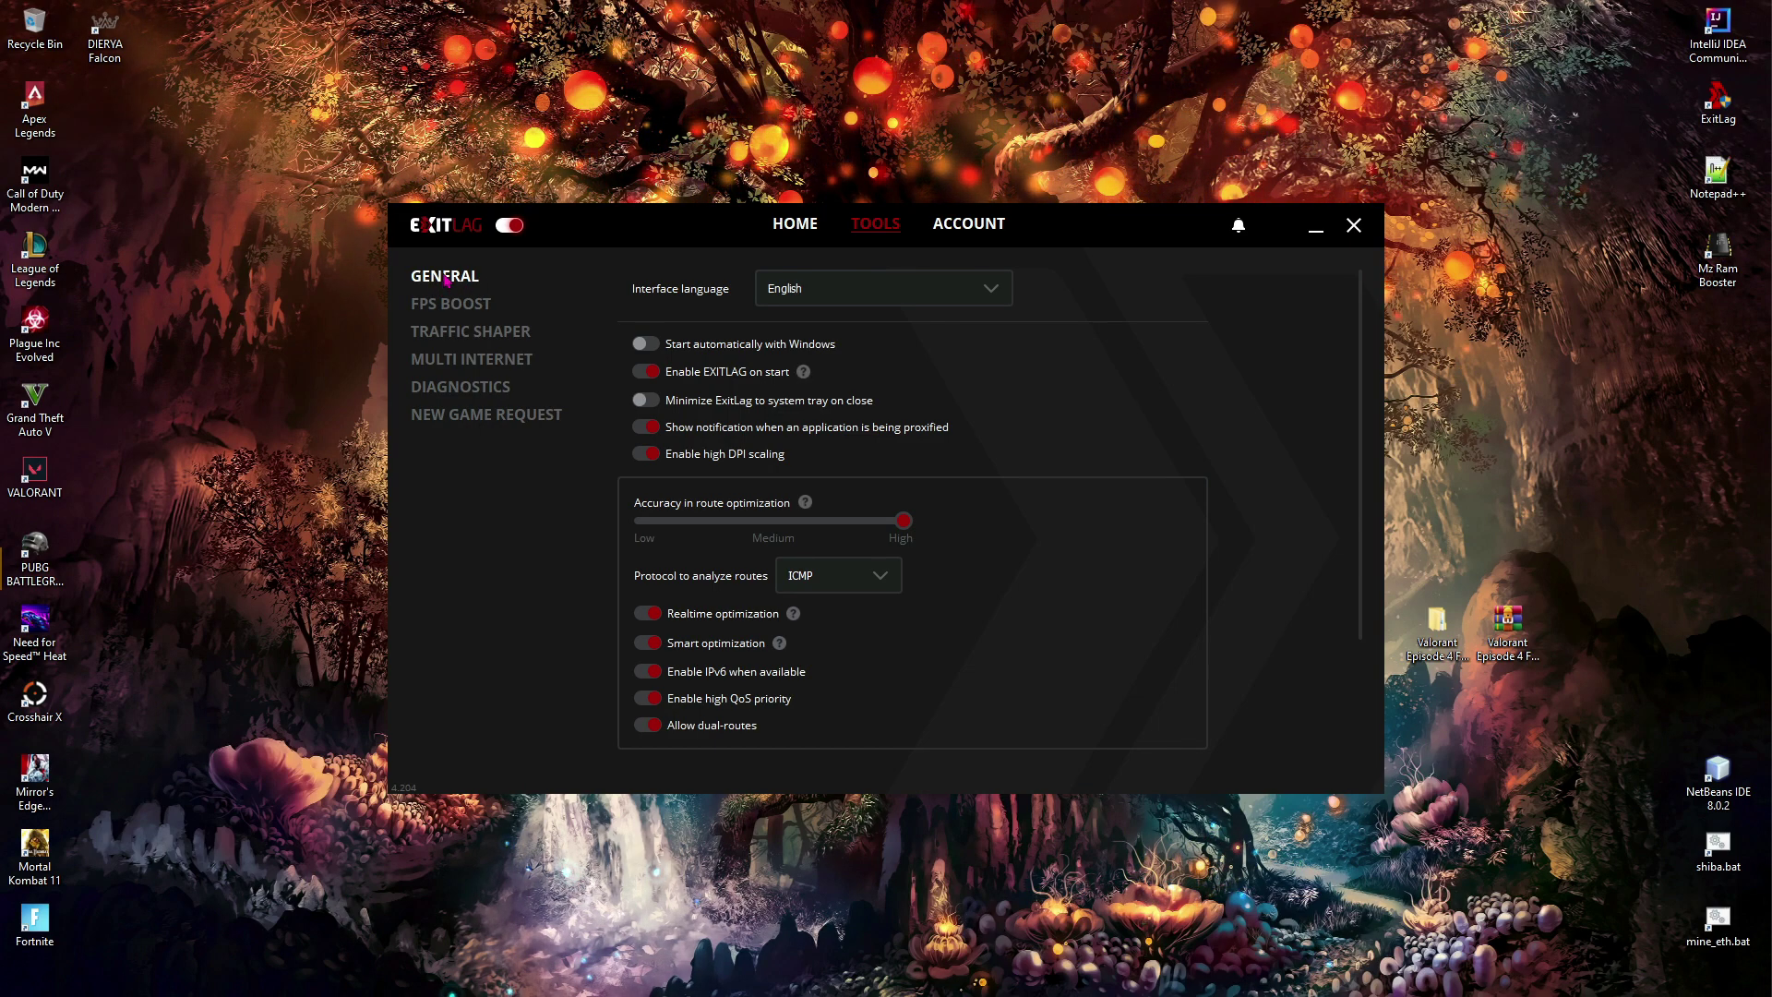
{"action": "left_click", "coordinate": [651, 428]}
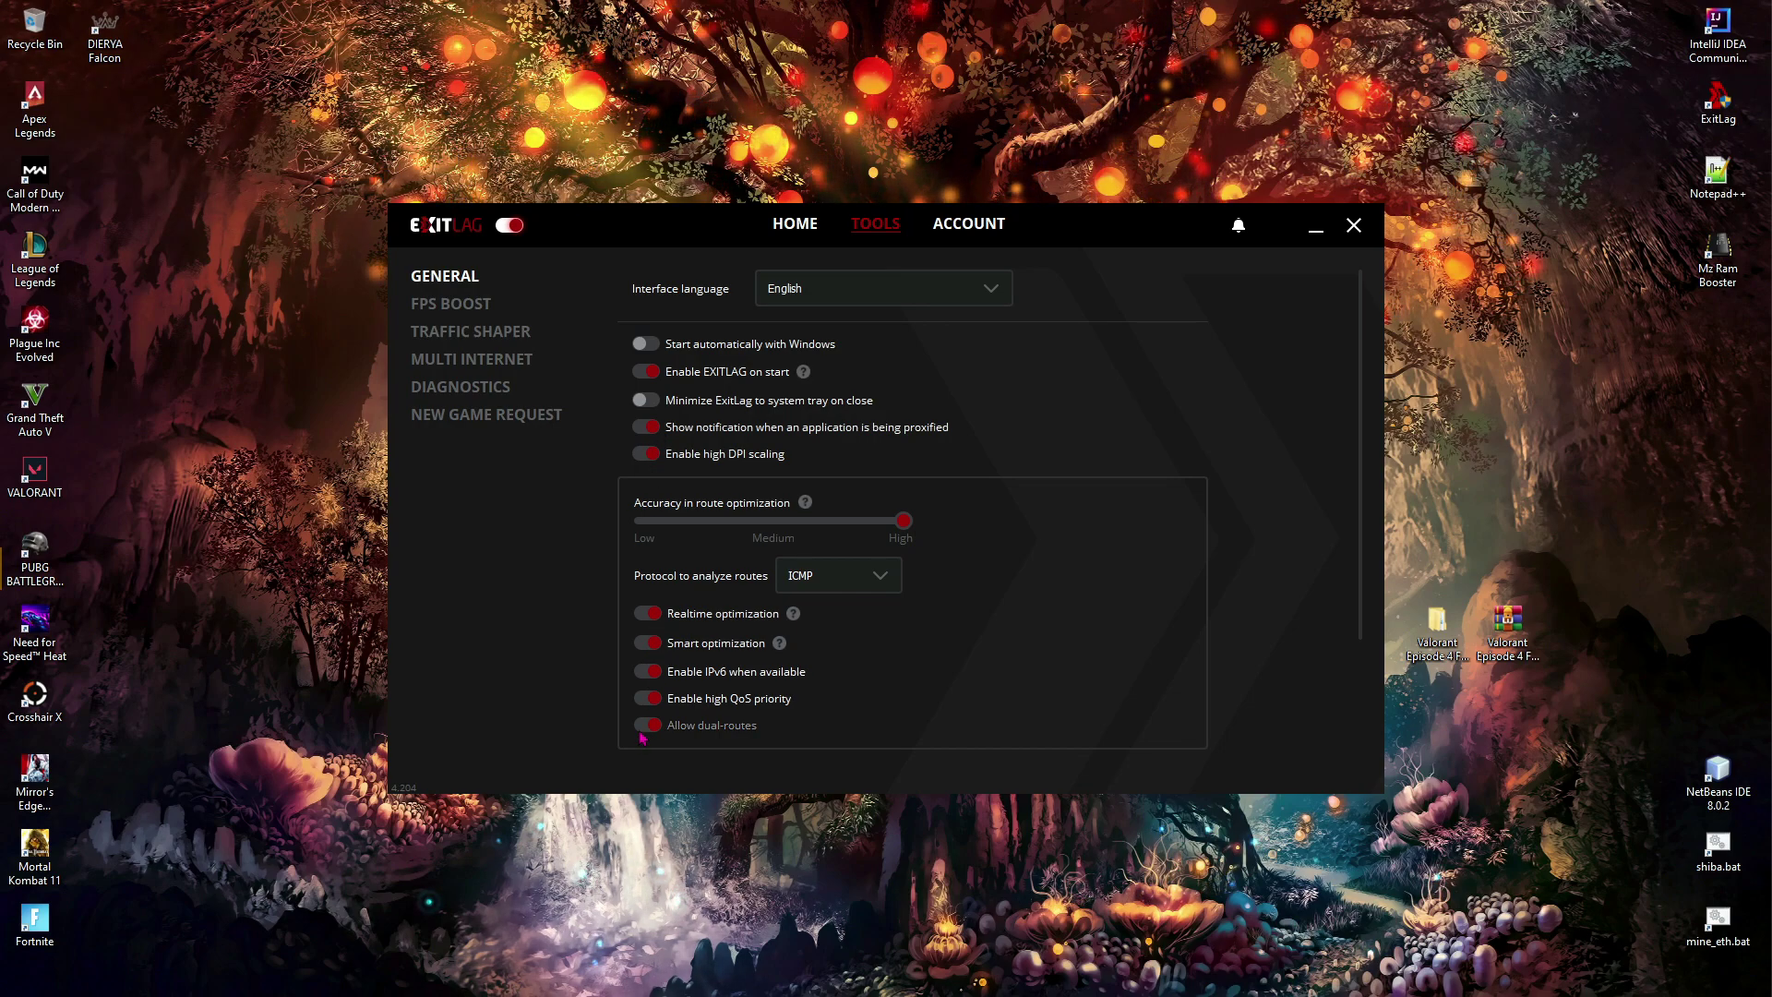
{"action": "left_click", "coordinate": [458, 312]}
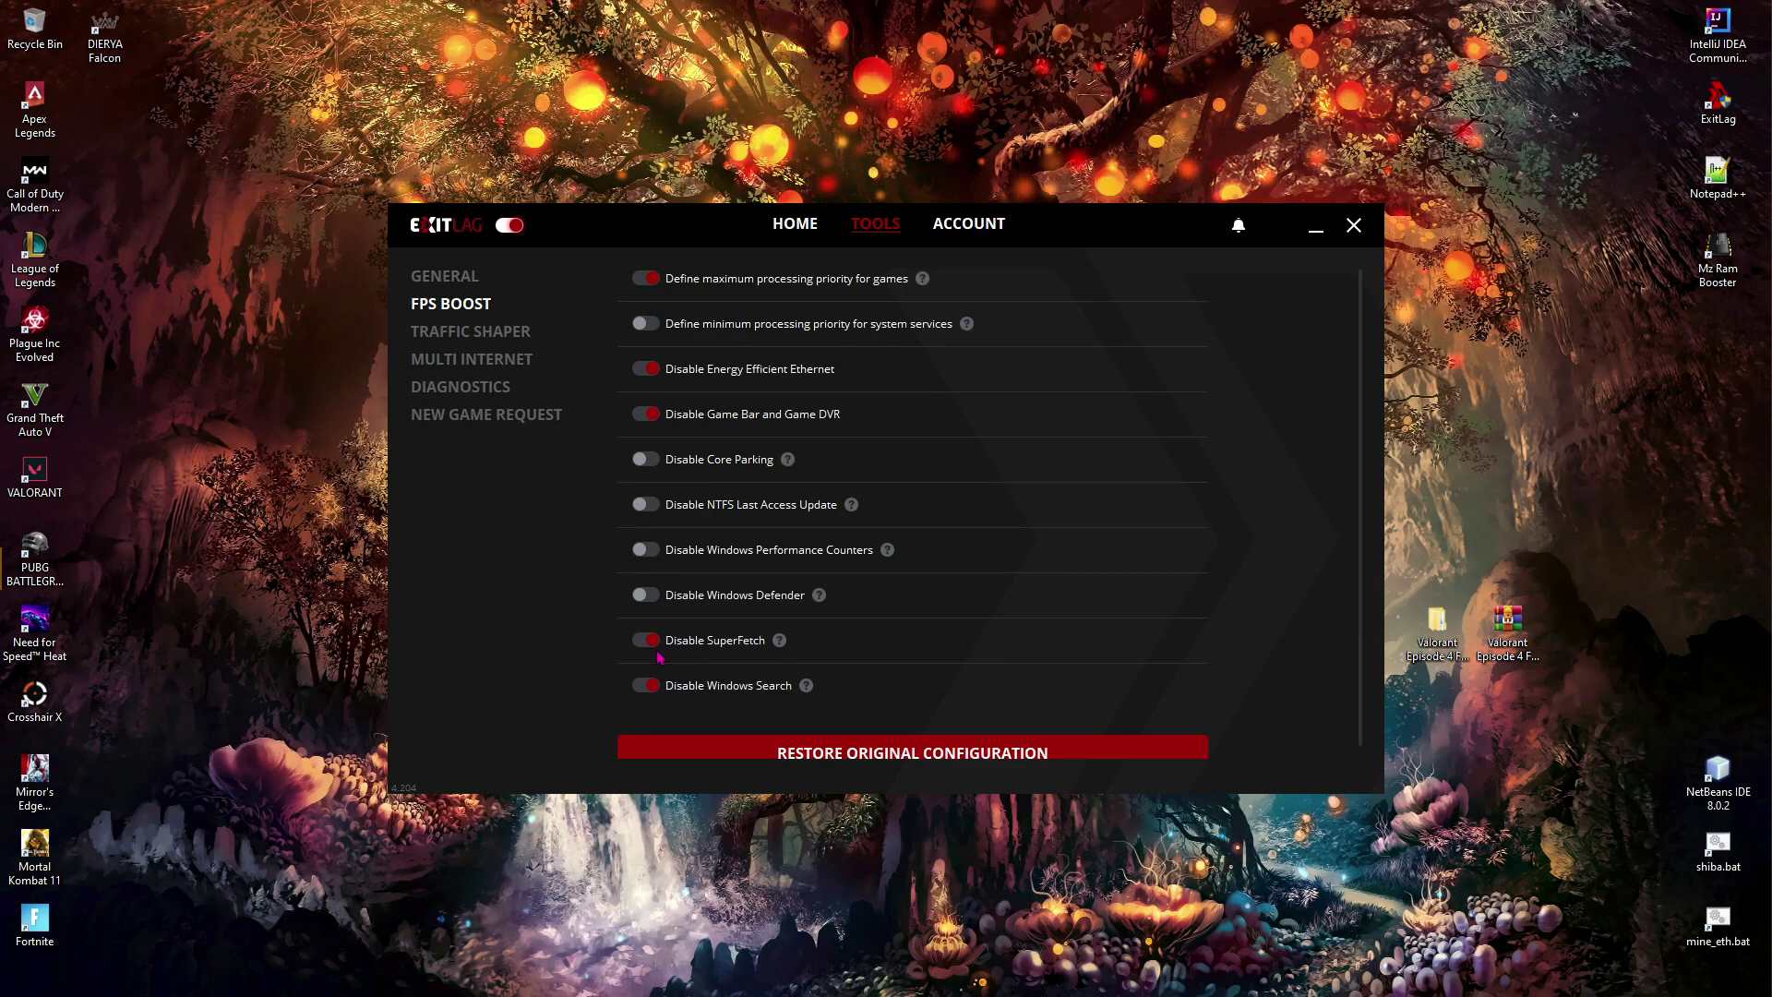
{"action": "left_click", "coordinate": [795, 224]}
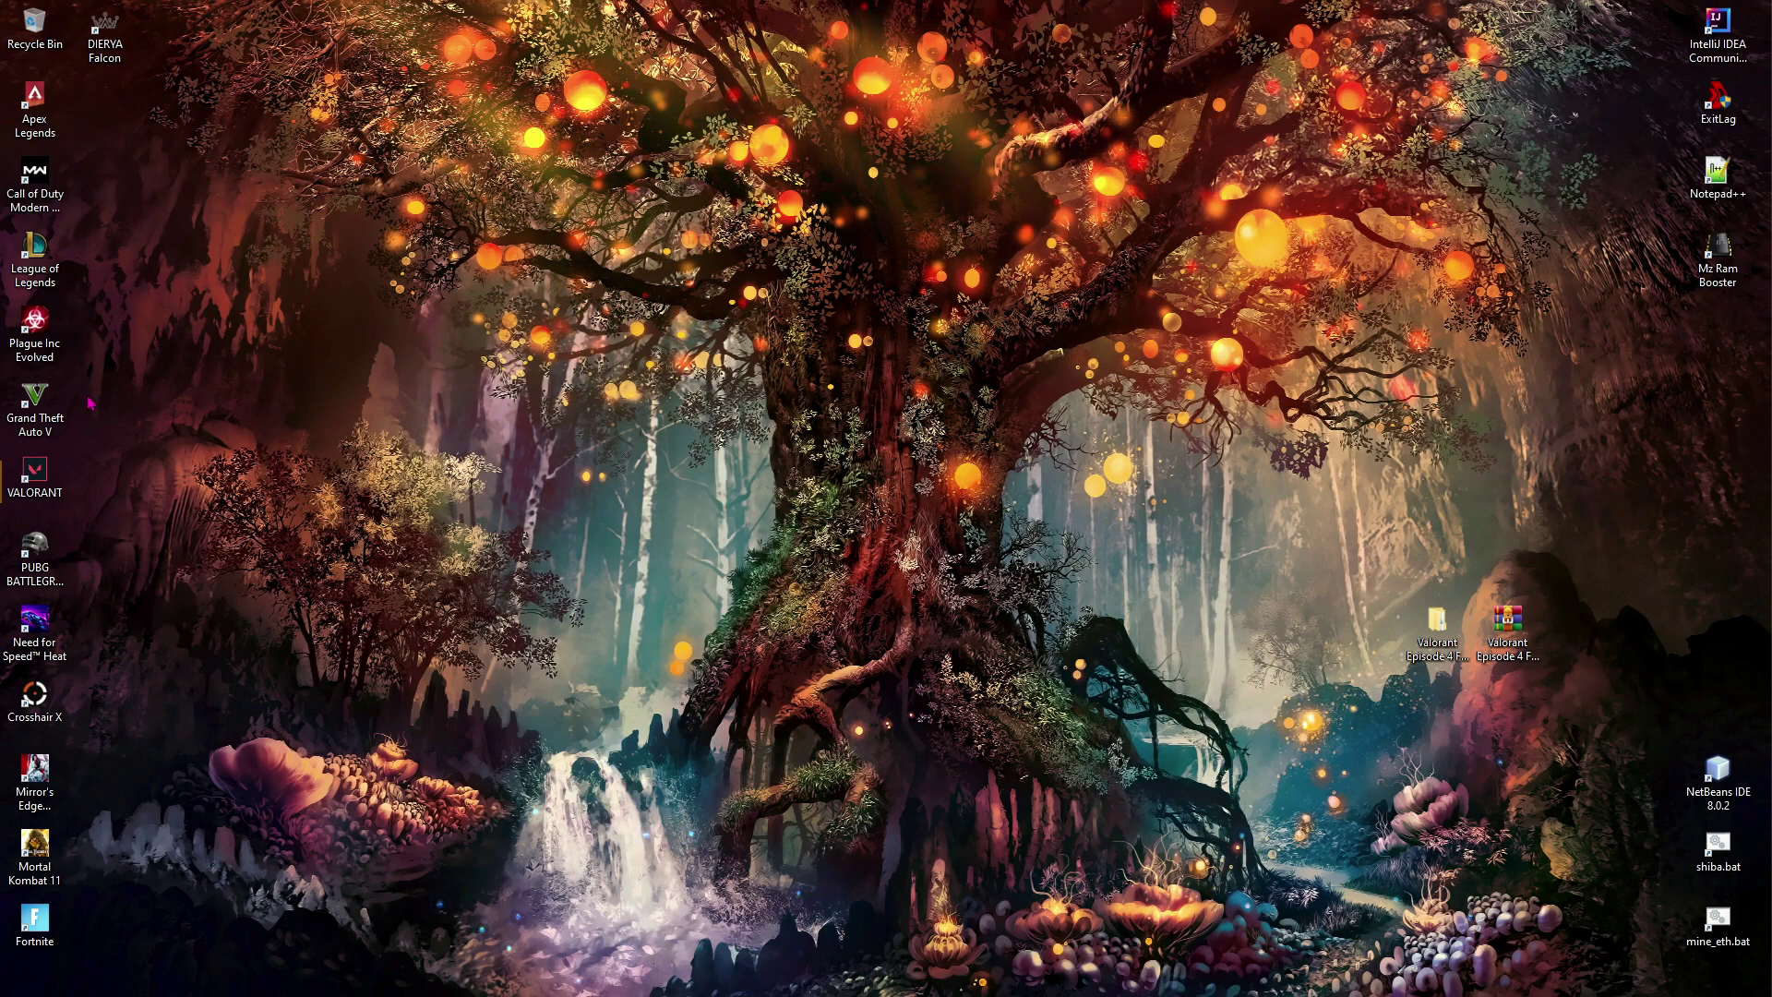
Step: Launch VALORANT and open Settings > Video from the in-game Esc menu
{"action": "double_click", "coordinate": [34, 473]}
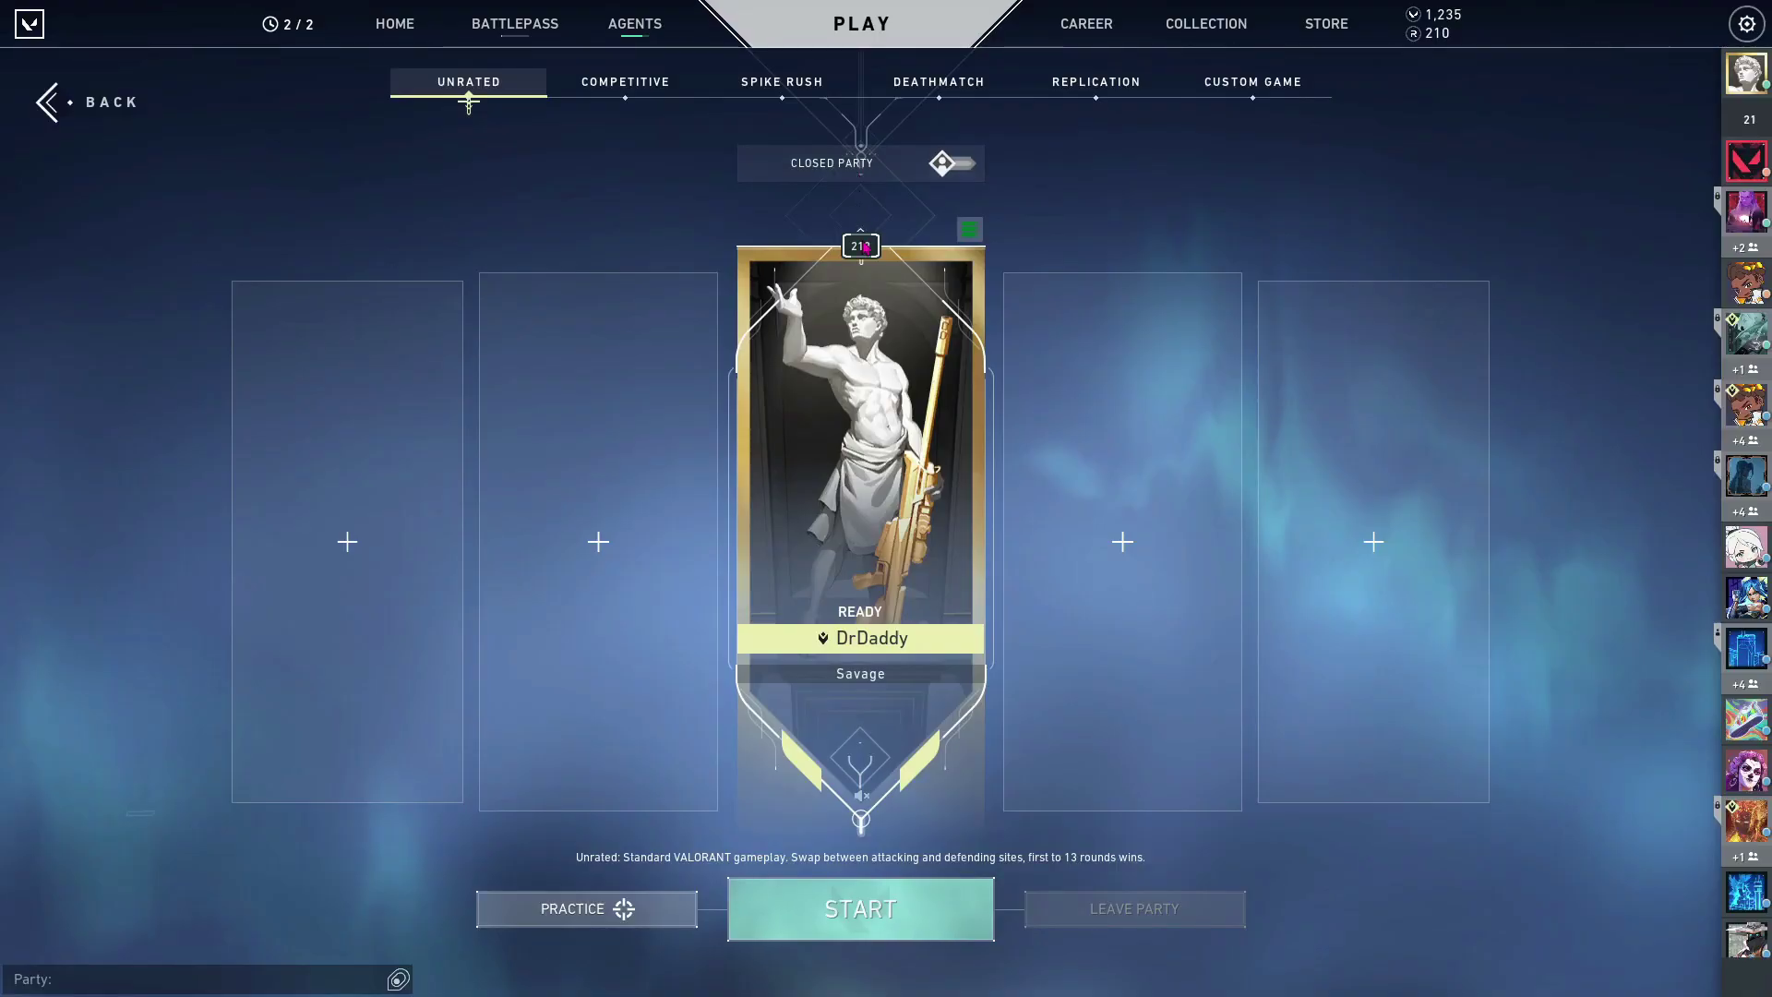
{"action": "key", "text": "Escape"}
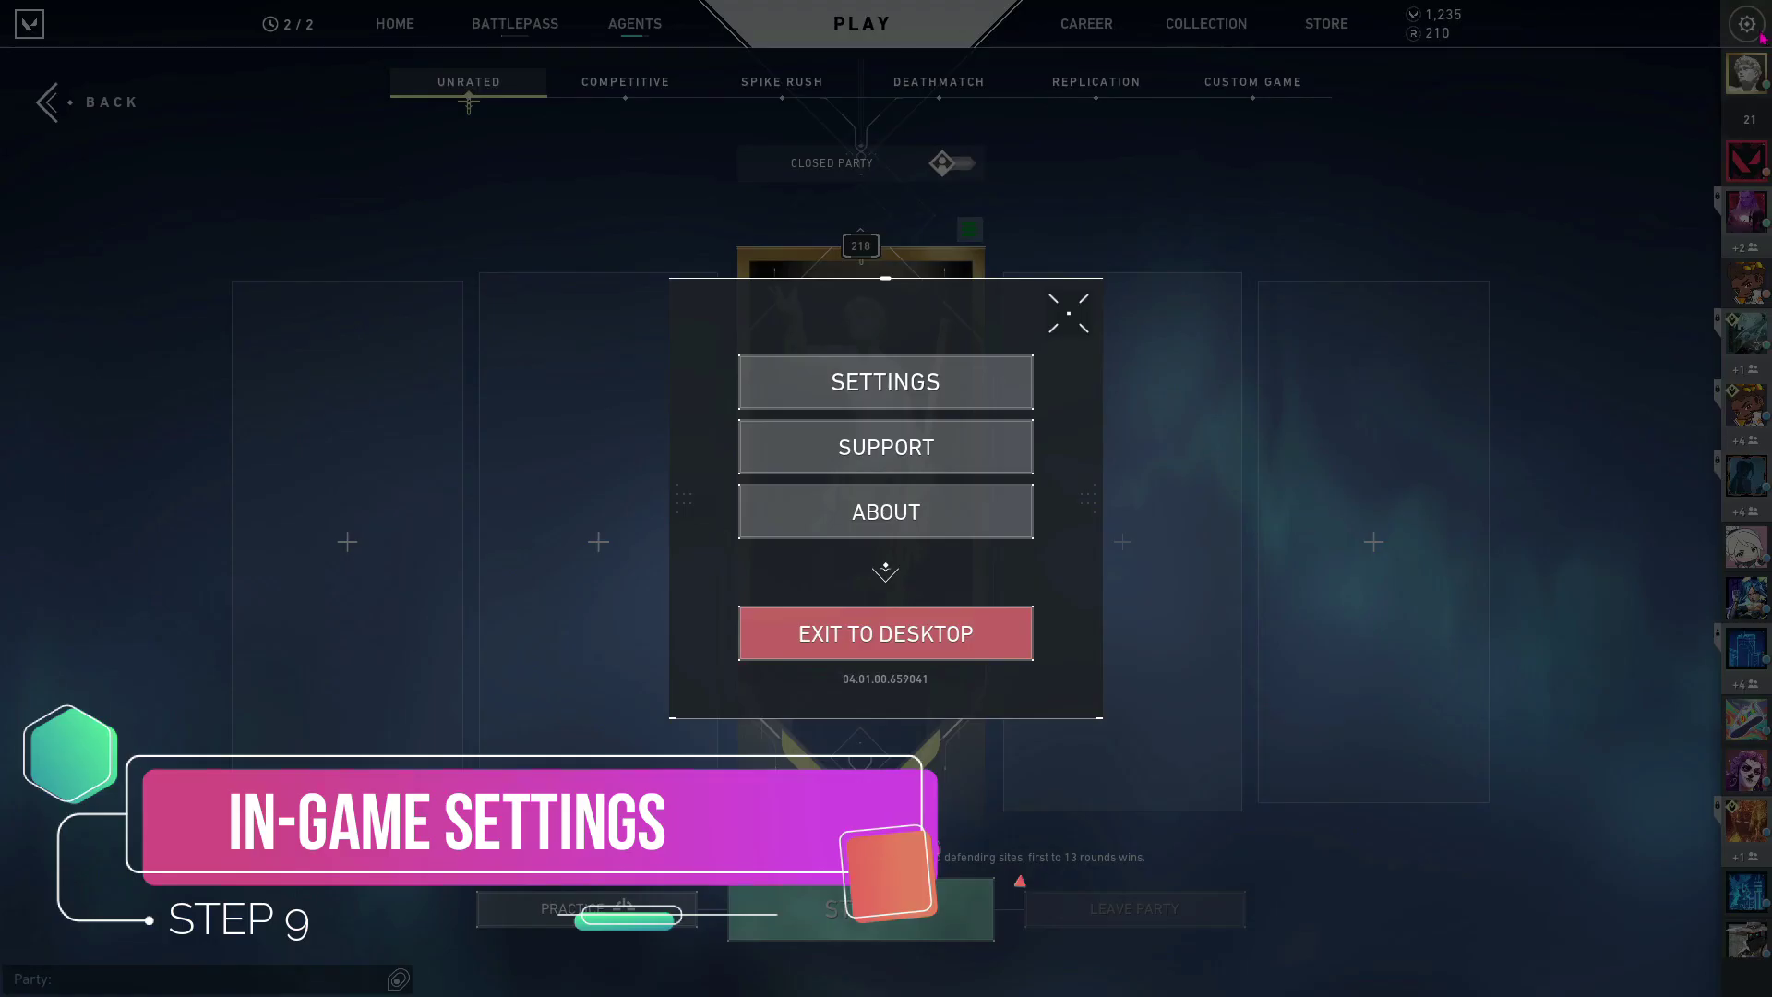
{"action": "left_click", "coordinate": [926, 384]}
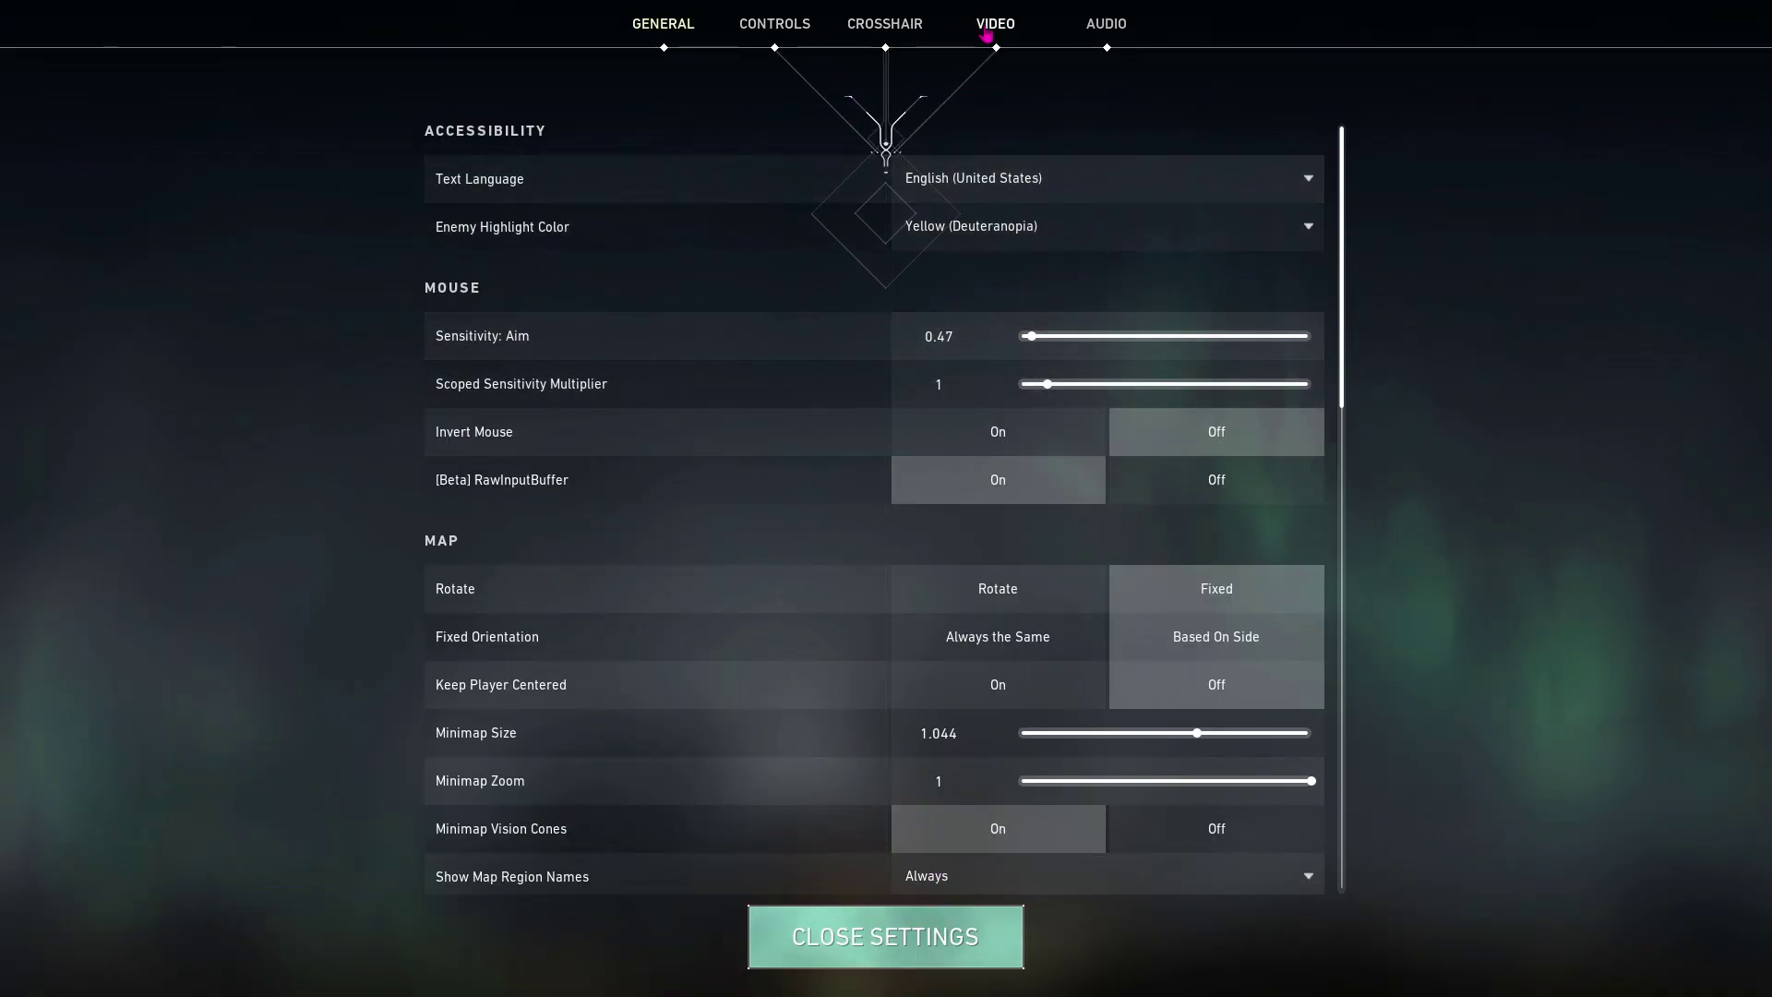
{"action": "left_click", "coordinate": [985, 25]}
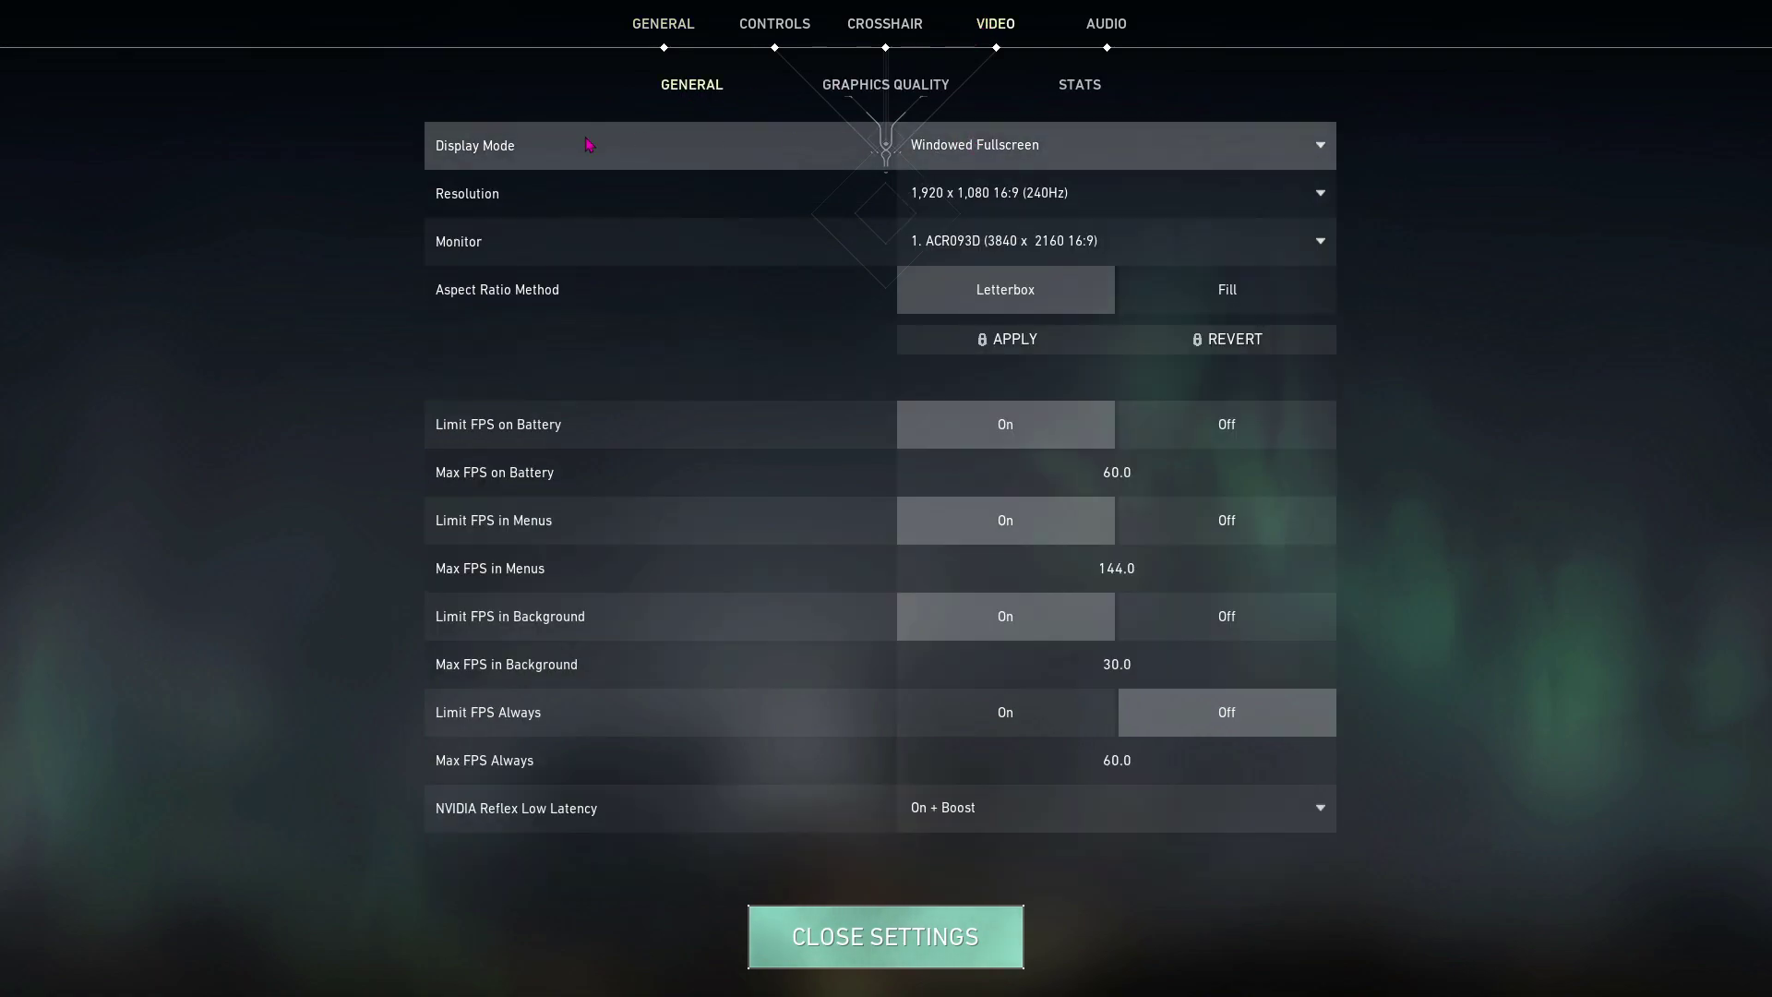
Step: Keep Windowed Fullscreen at 1920x1080, then view the Graphics Quality settings
{"action": "left_click", "coordinate": [1079, 156]}
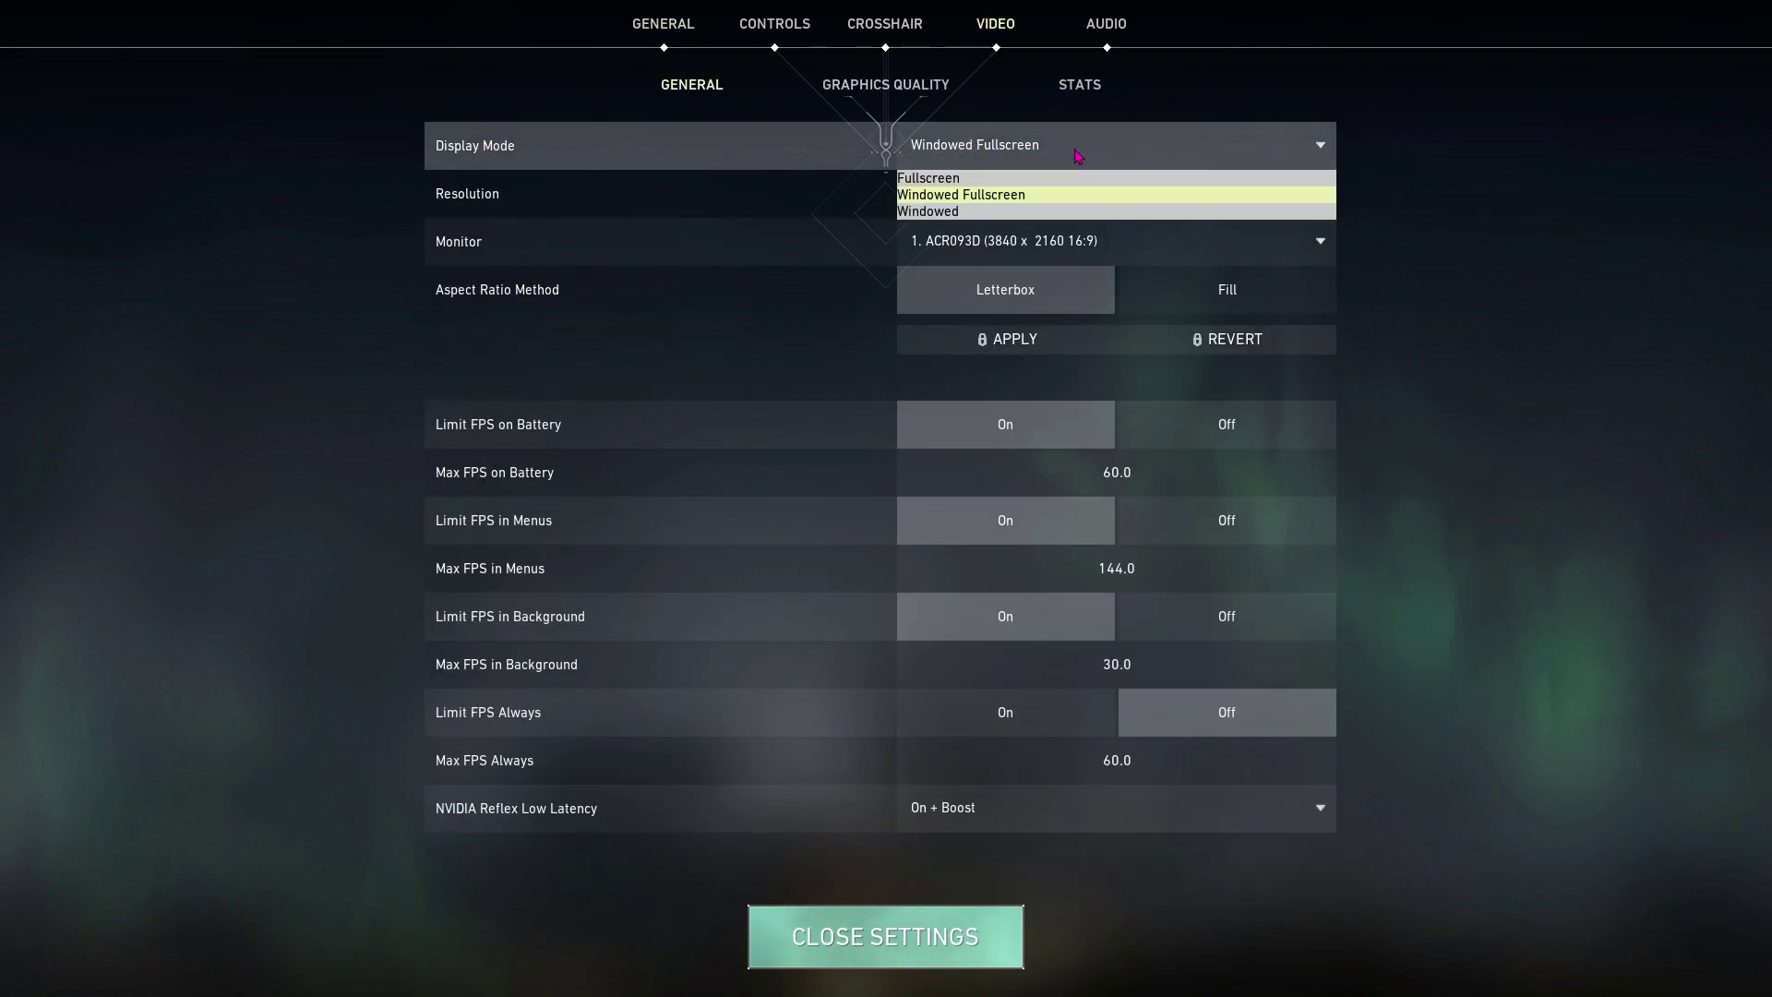
{"action": "left_click", "coordinate": [957, 199]}
{"action": "left_click", "coordinate": [1044, 203]}
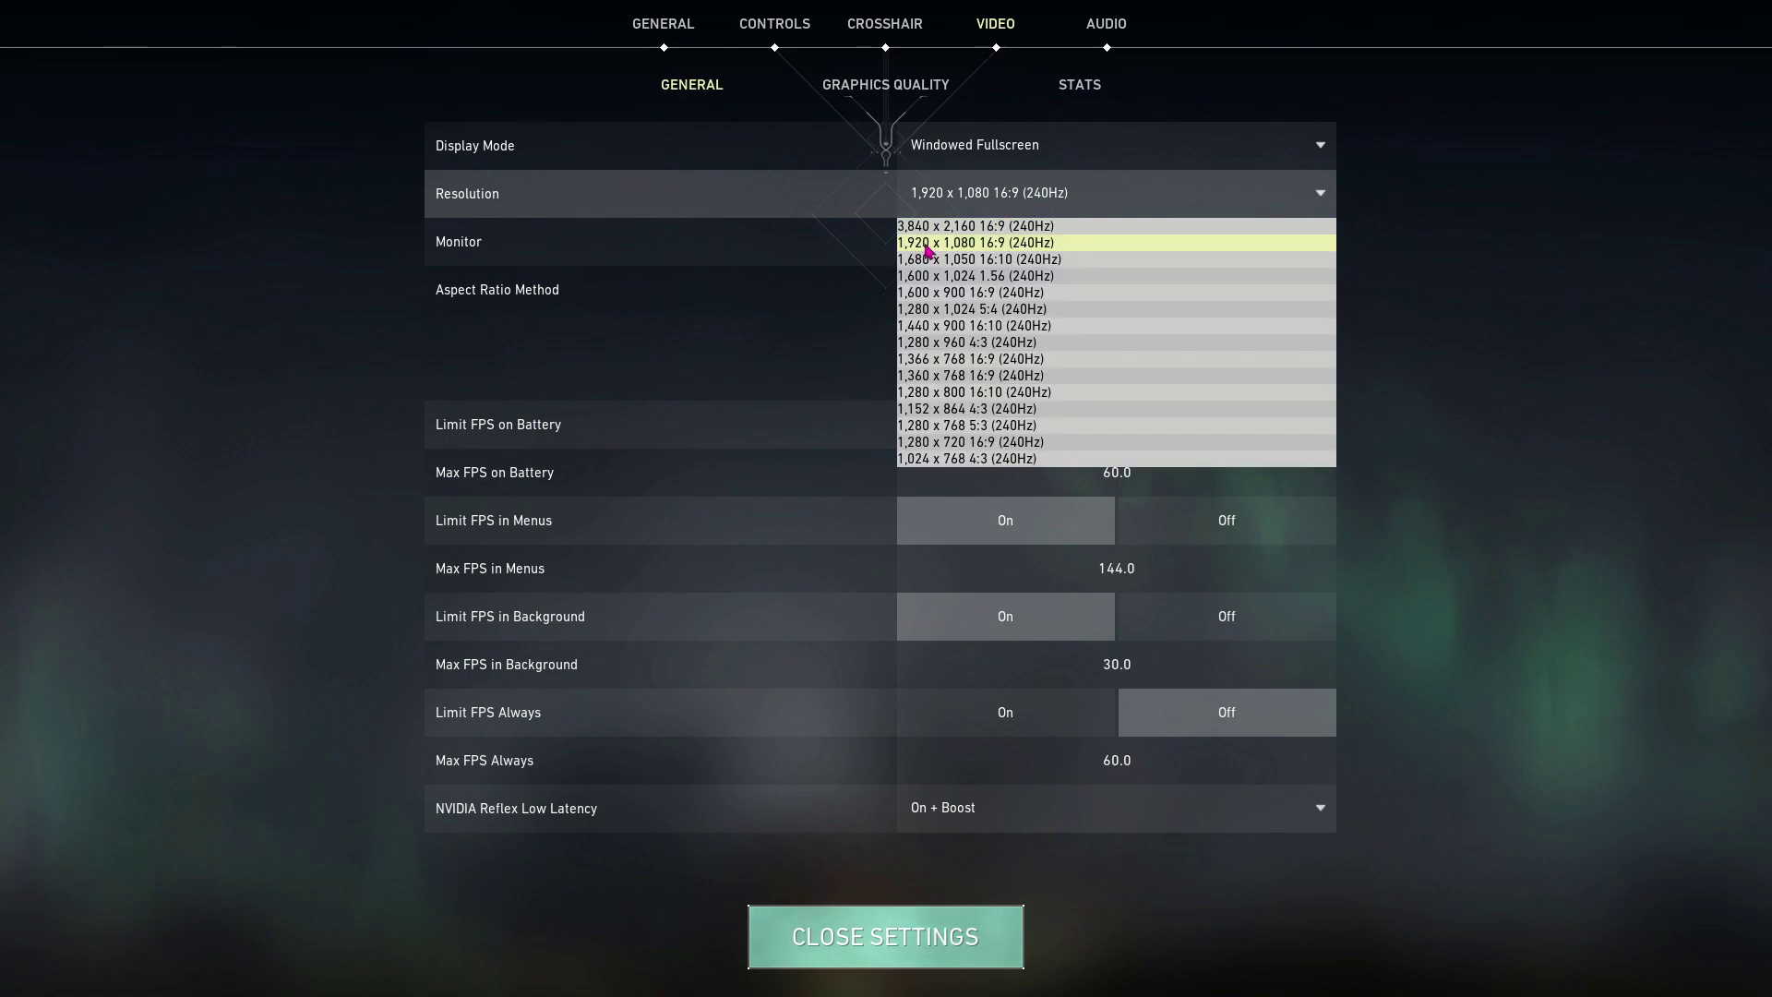
{"action": "left_click", "coordinate": [928, 243]}
{"action": "mouse_move", "coordinate": [476, 817]}
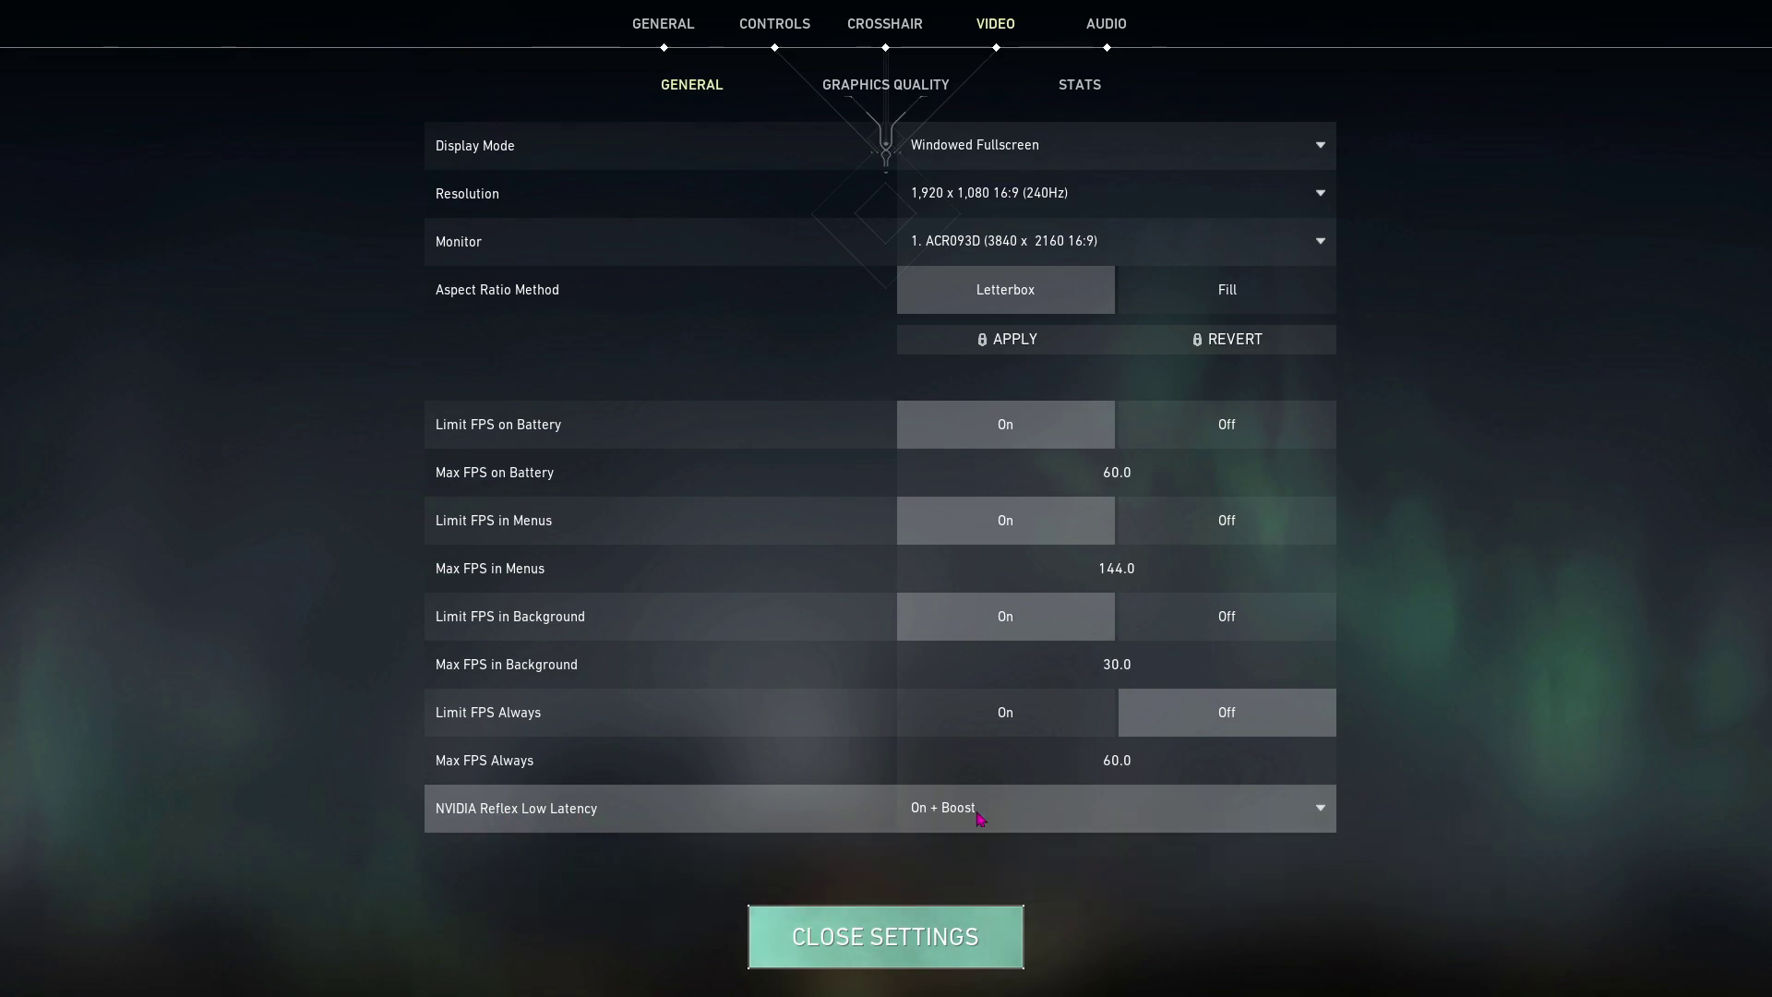
{"action": "left_click", "coordinate": [878, 88]}
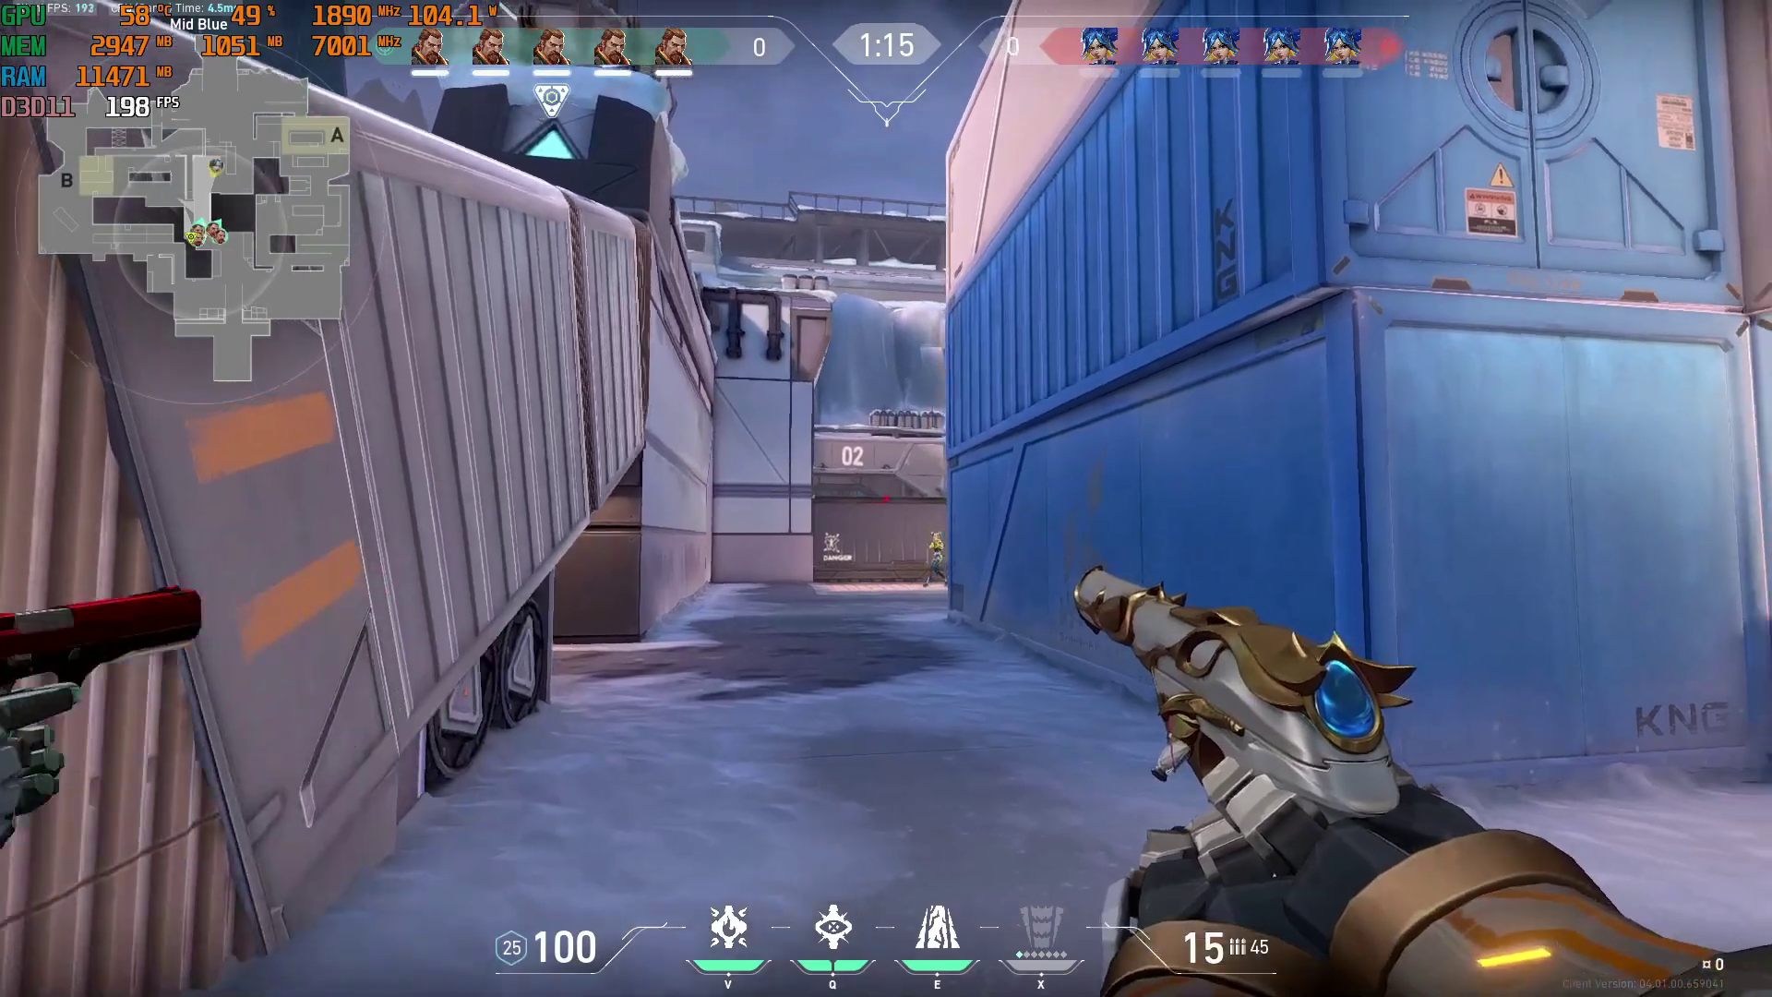
Step: Play the round: strafe, shoot the enemy, reload, advance and throw Breach's Flashpoint
{"action": "key", "text": "a"}
{"action": "left_click", "coordinate": [886, 499]}
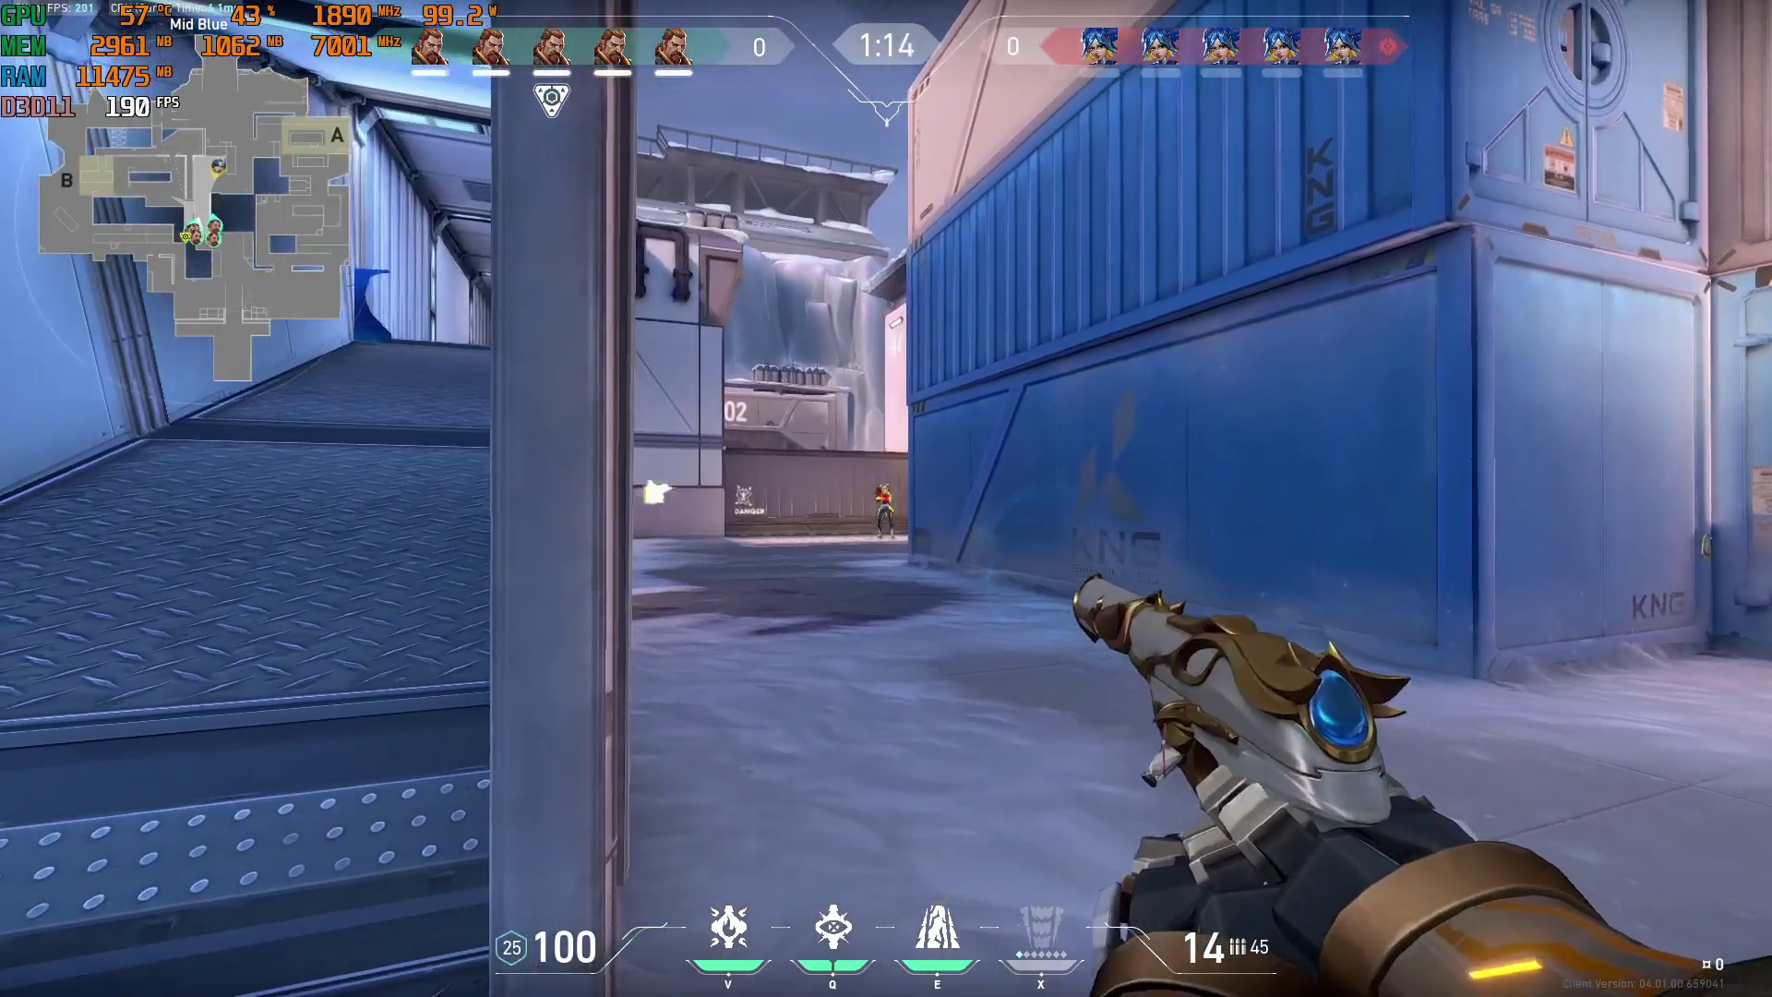
{"action": "left_click", "coordinate": [887, 498]}
{"action": "left_click", "coordinate": [886, 498]}
{"action": "key", "text": "r"}
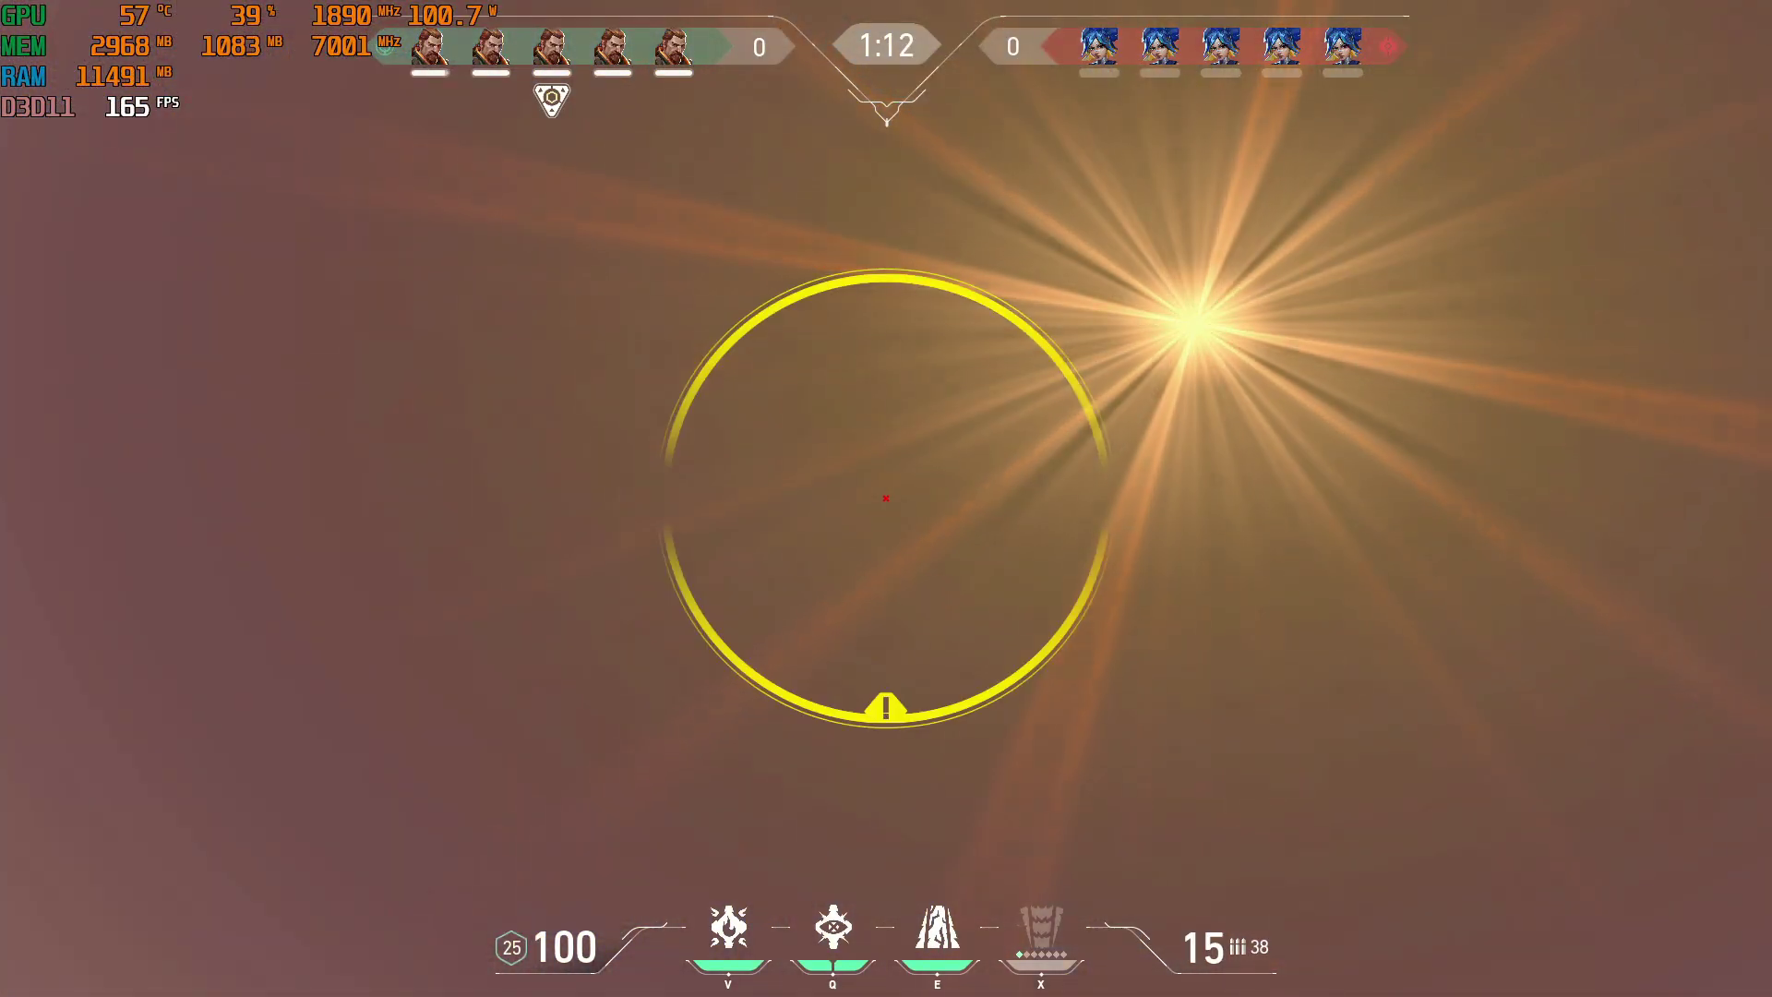
{"action": "key", "text": "w"}
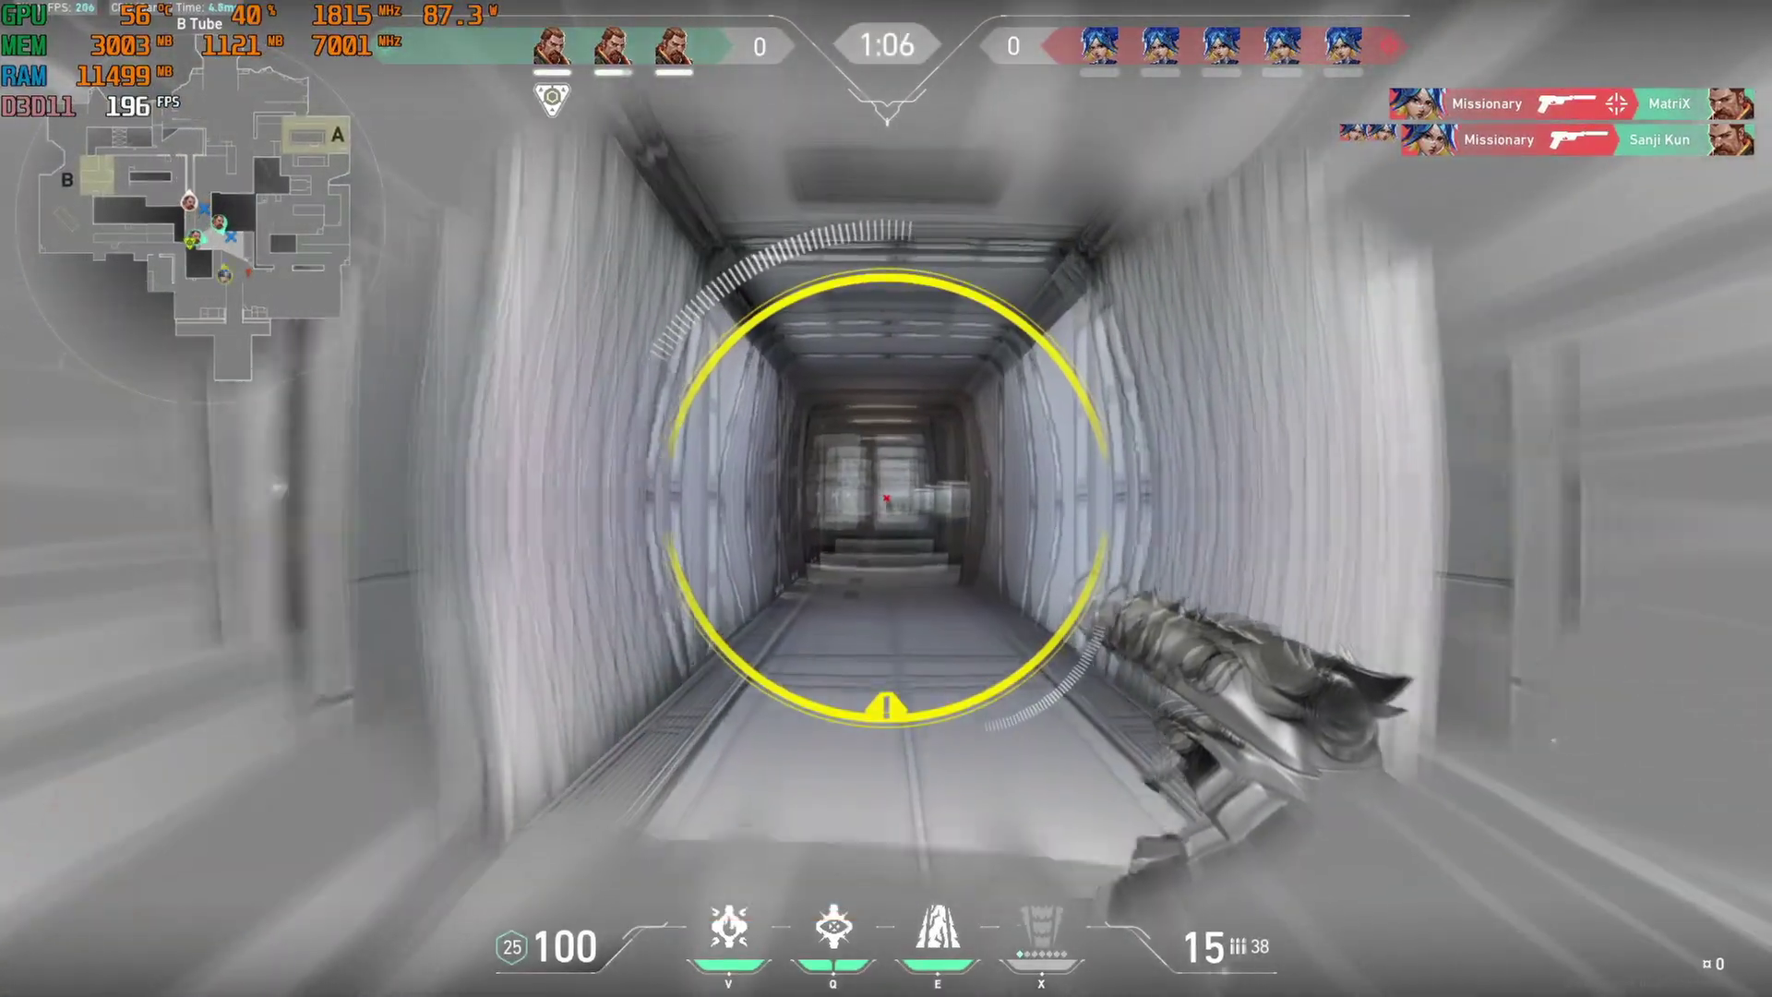
{"action": "key", "text": "w"}
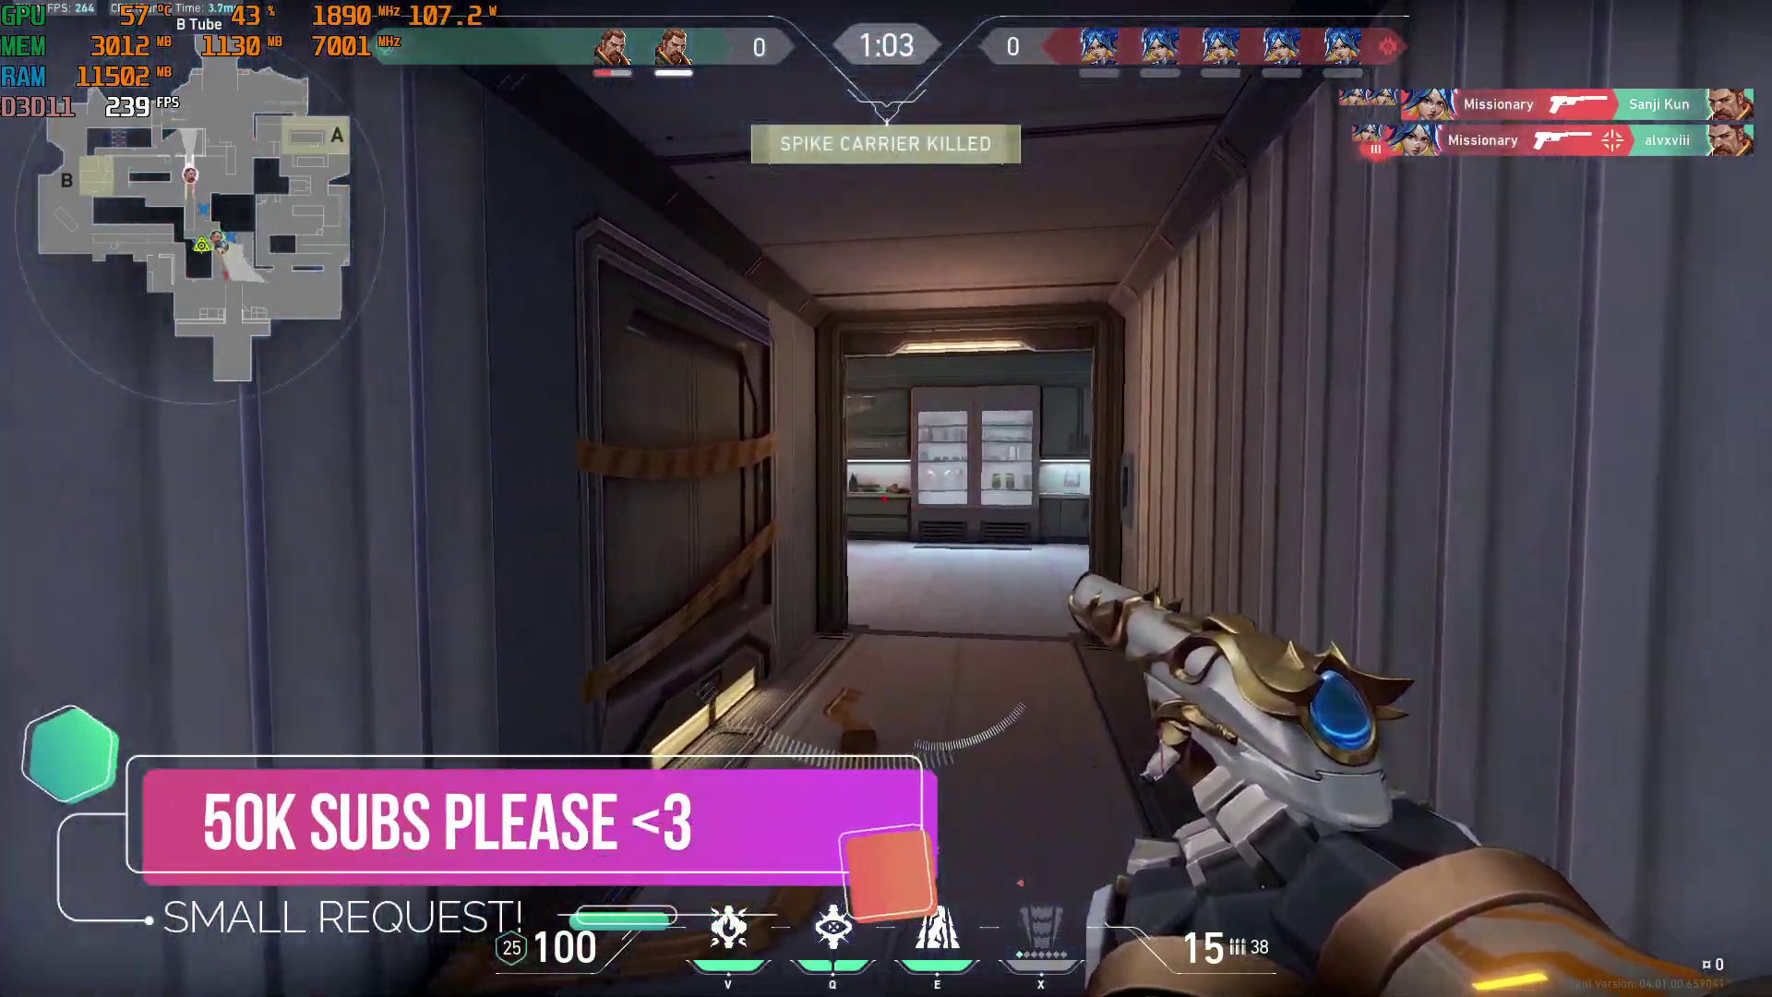
{"action": "key", "text": "q"}
{"action": "left_click", "coordinate": [886, 498]}
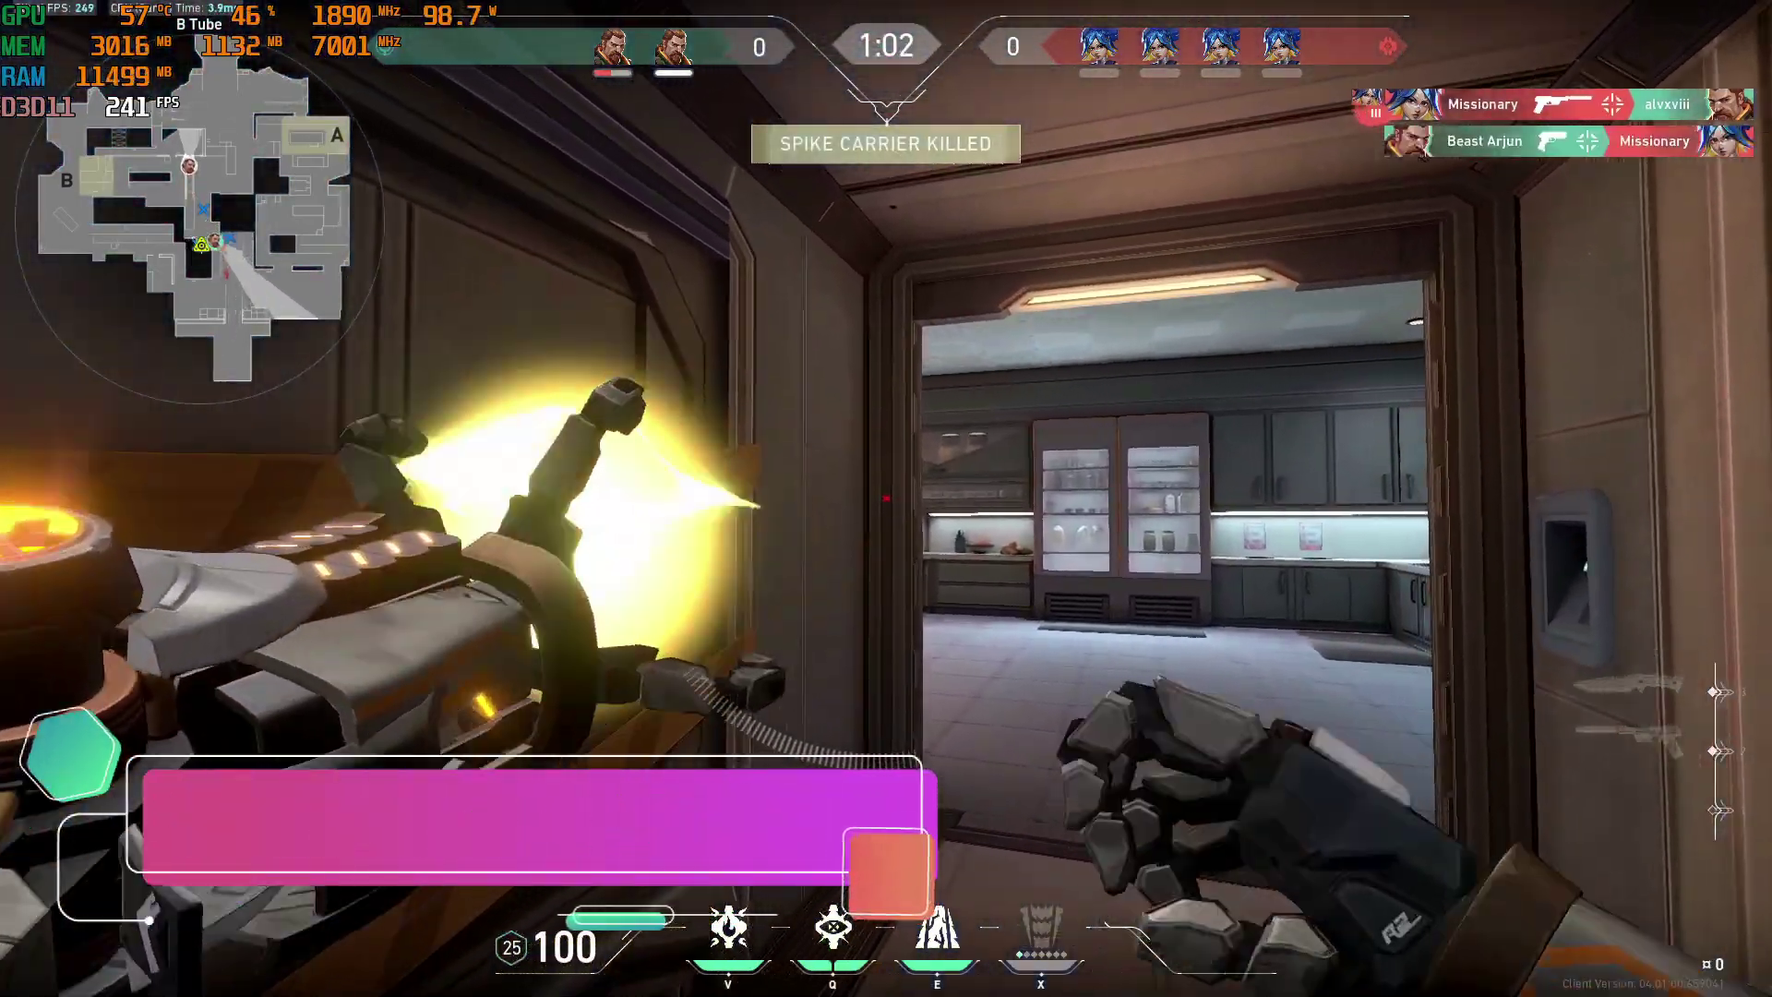
{"action": "key", "text": "w"}
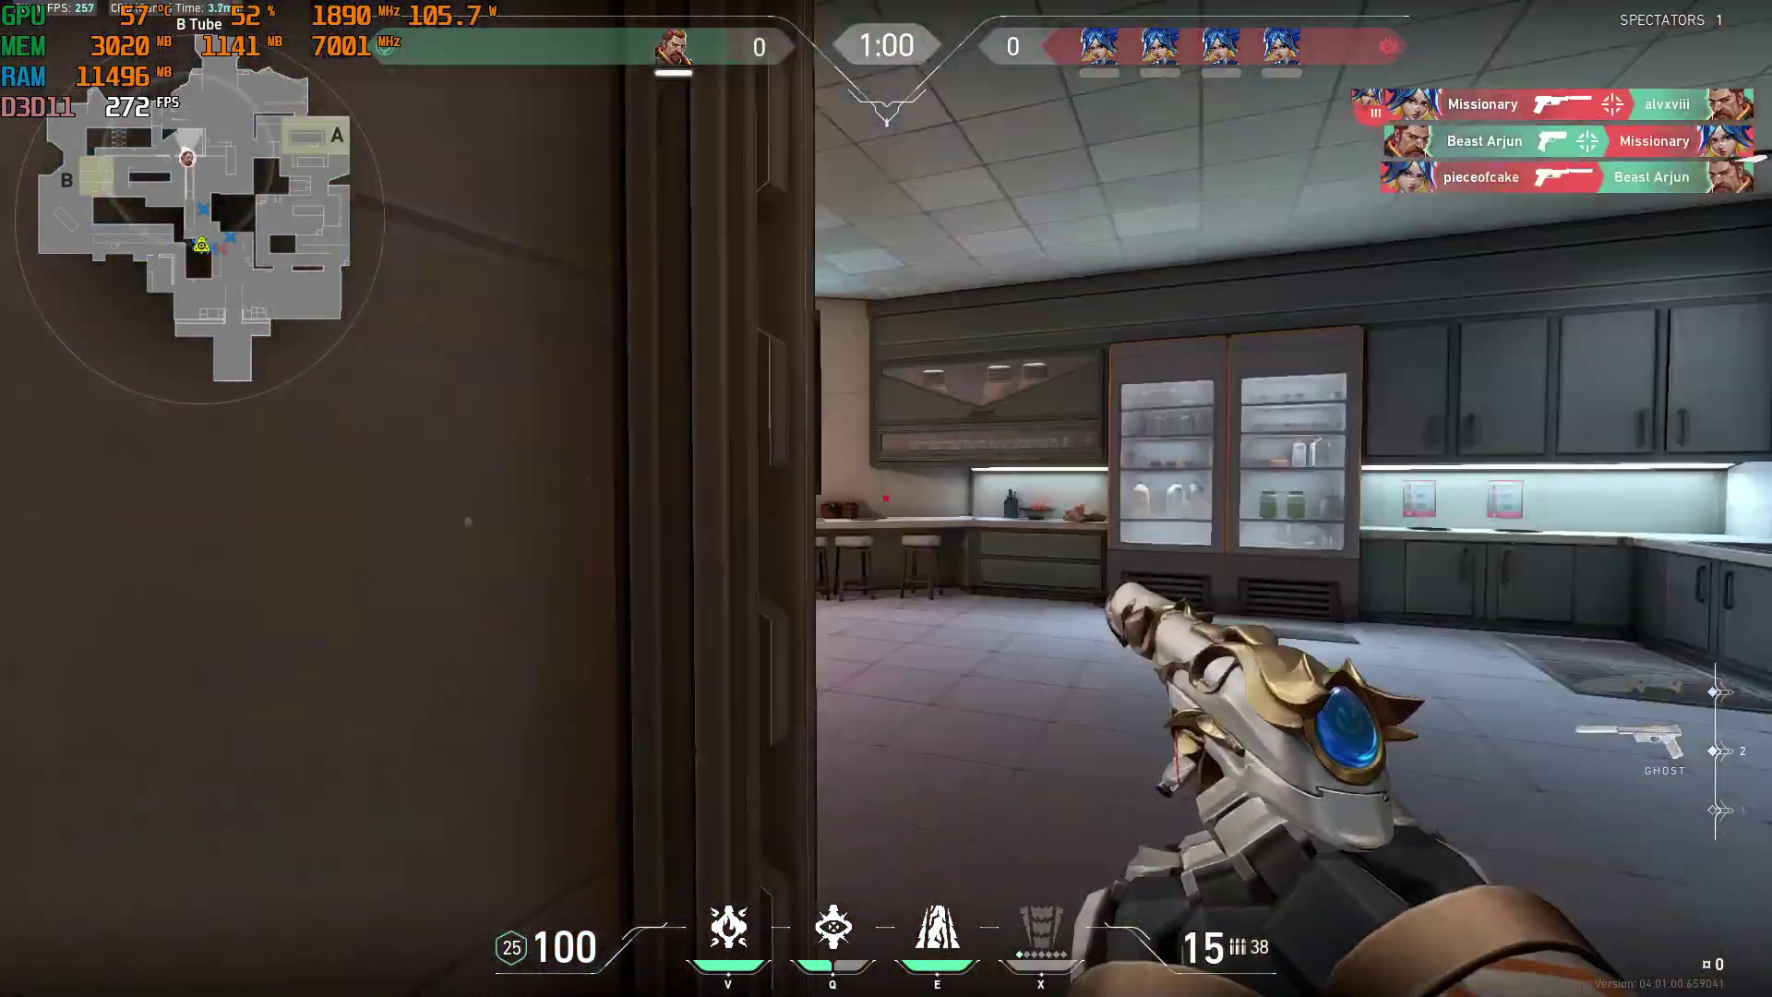